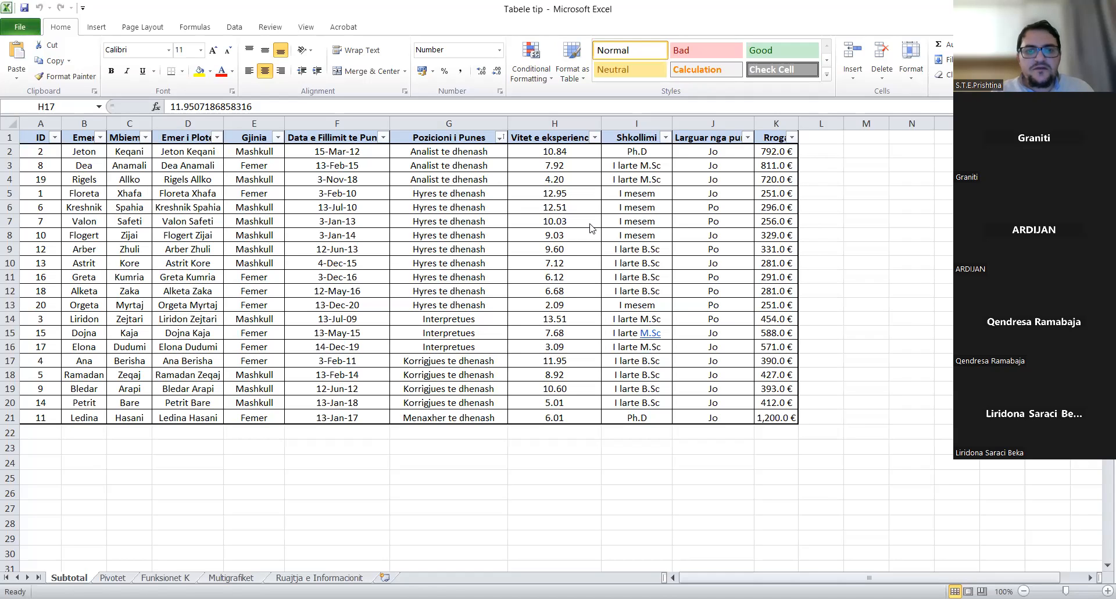
- Review the first position entries, the salaries in K2:K3 and an education entry
{"action": "left_click", "coordinate": [456, 220]}
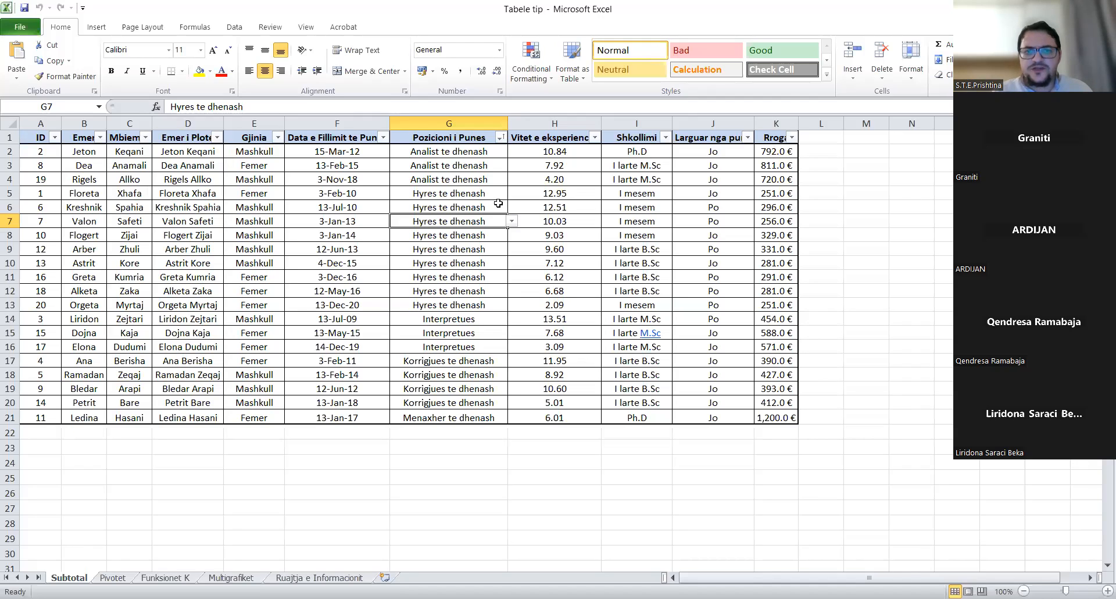
{"action": "left_click", "coordinate": [424, 153]}
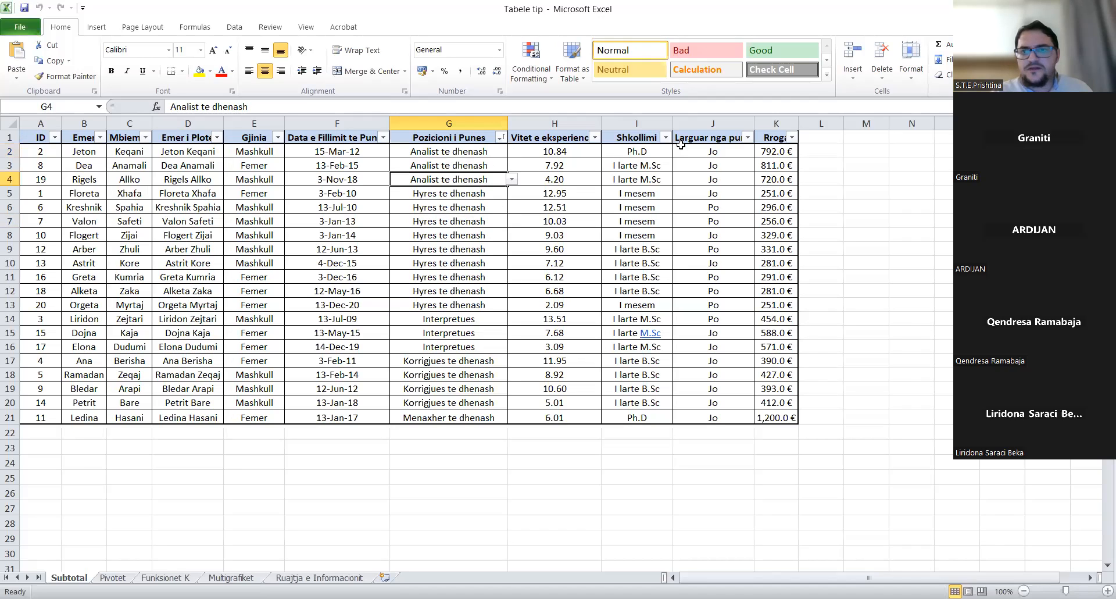
{"action": "left_click", "coordinate": [772, 149]}
{"action": "left_click_drag", "start_coordinate": [772, 150], "coordinate": [772, 169]}
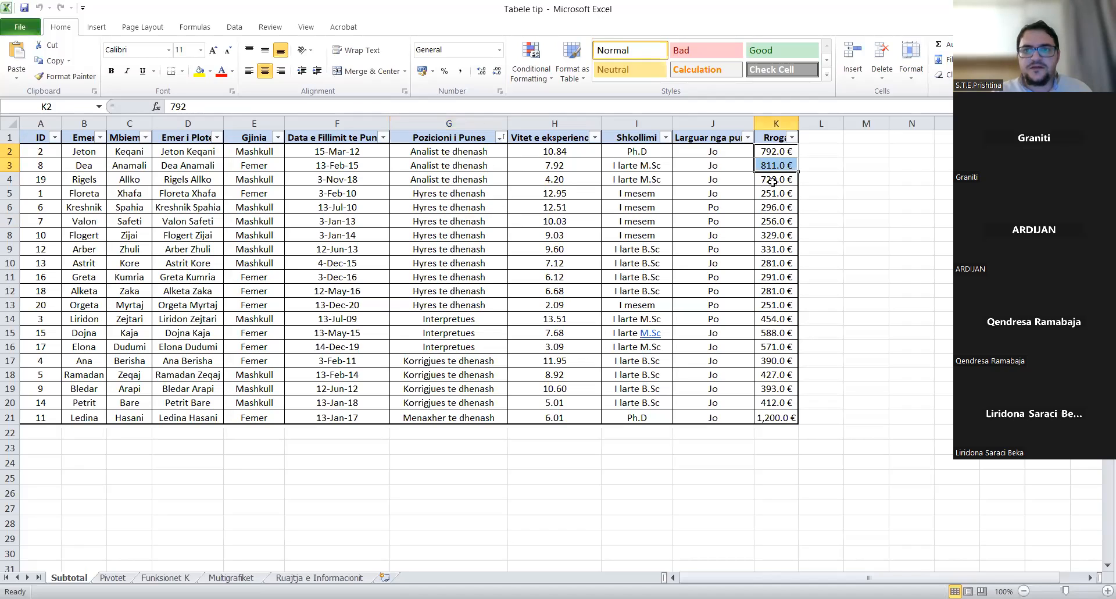
{"action": "left_click", "coordinate": [606, 205]}
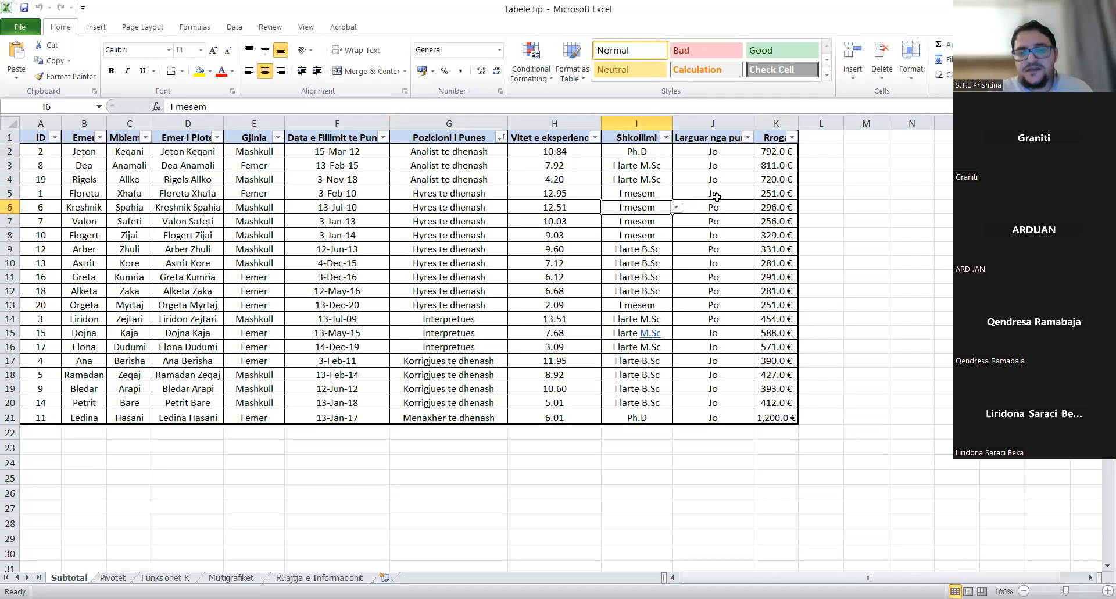
- Review the position entries down column G and open the Vitet e eksperiencës filter menu
{"action": "left_click", "coordinate": [471, 212]}
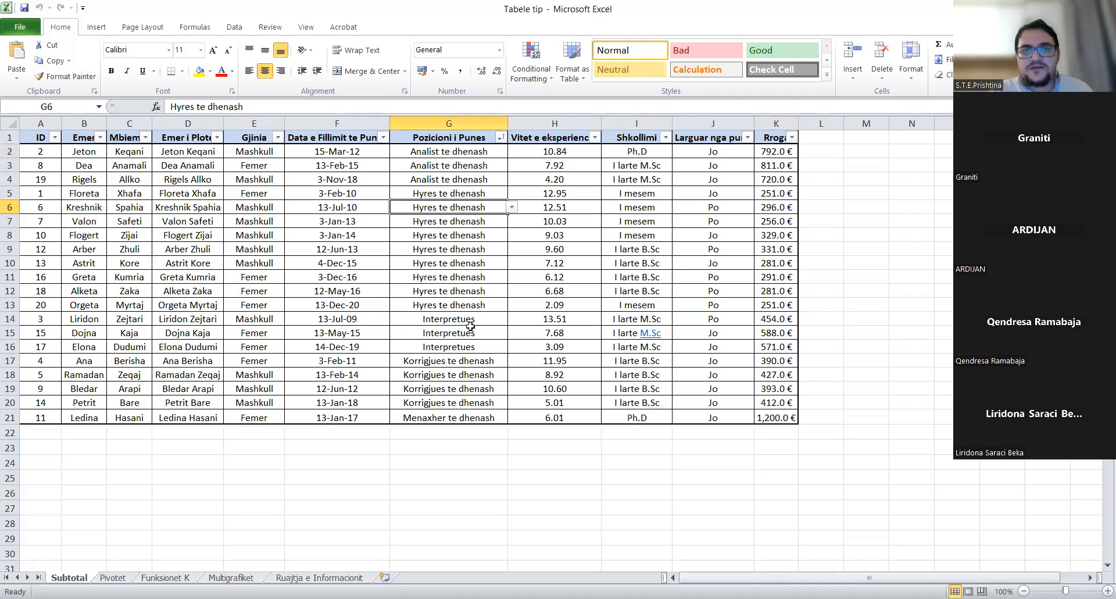
{"action": "left_click", "coordinate": [461, 318]}
{"action": "left_click", "coordinate": [455, 363]}
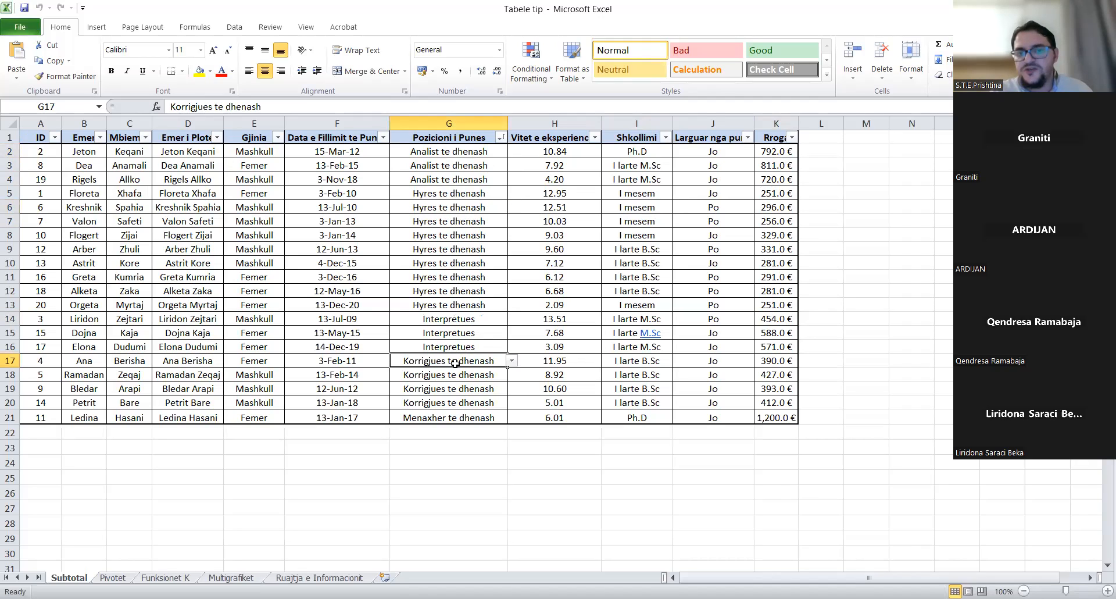
{"action": "left_click", "coordinate": [465, 417]}
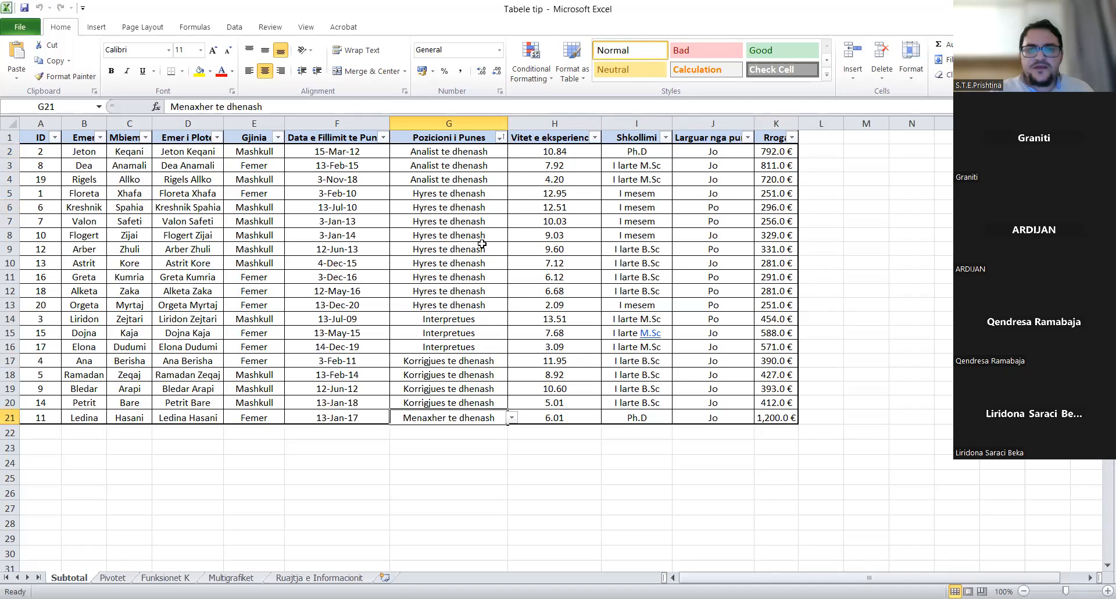
{"action": "left_click", "coordinate": [594, 139]}
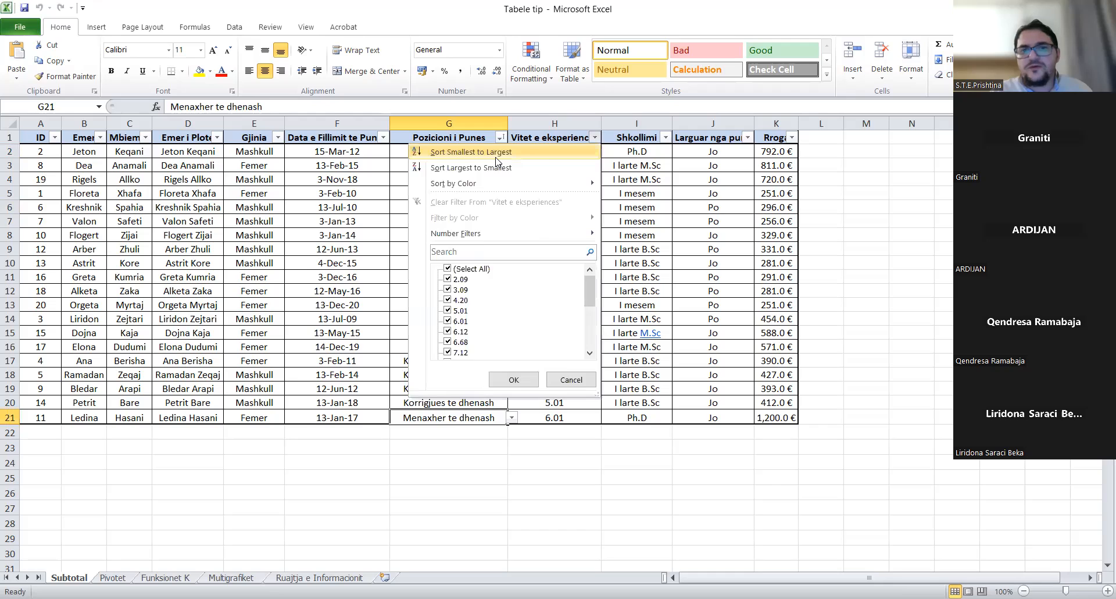
- Sort the employee table by years of experience, smallest to largest (2.09 to 13.51)
{"action": "left_click", "coordinate": [496, 154]}
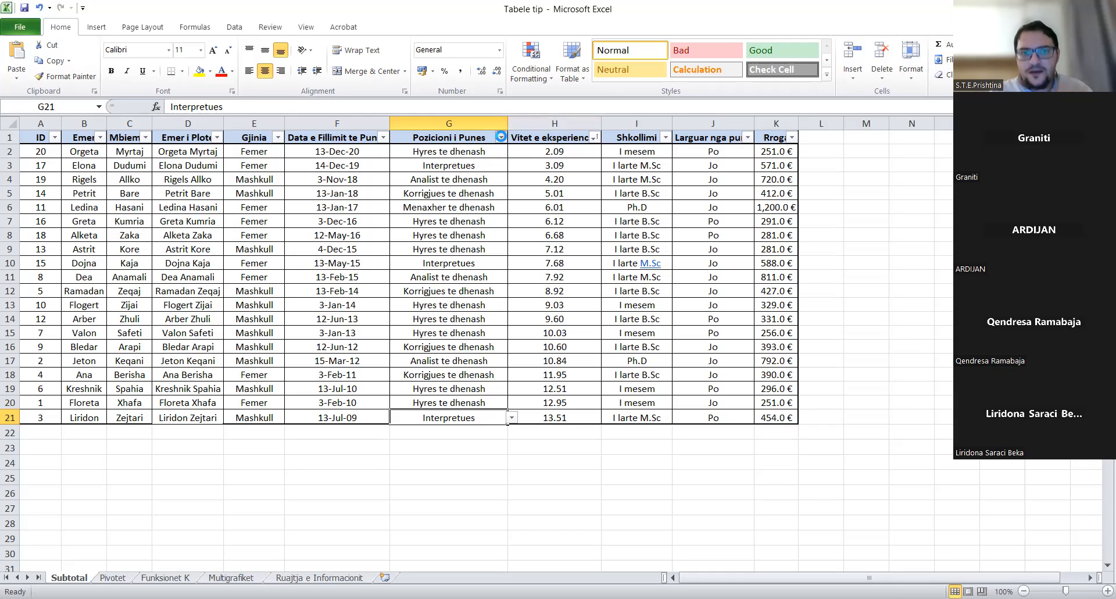
{"action": "left_click", "coordinate": [500, 137]}
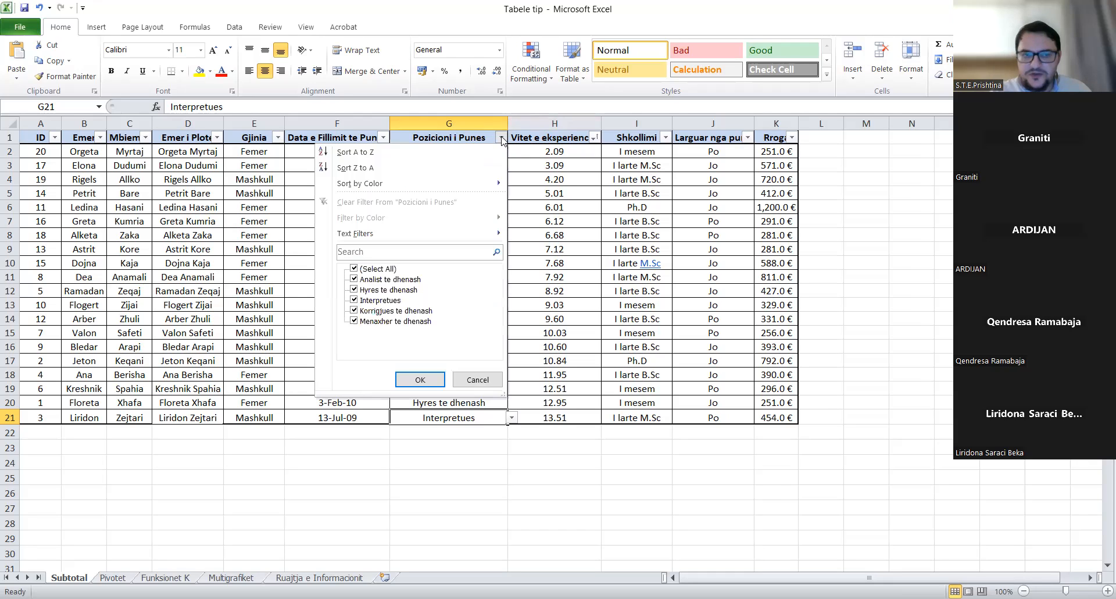
- Sort the table A to Z by Pozicioni i Punes, keeping experience ascending within each position
{"action": "left_click", "coordinate": [395, 153]}
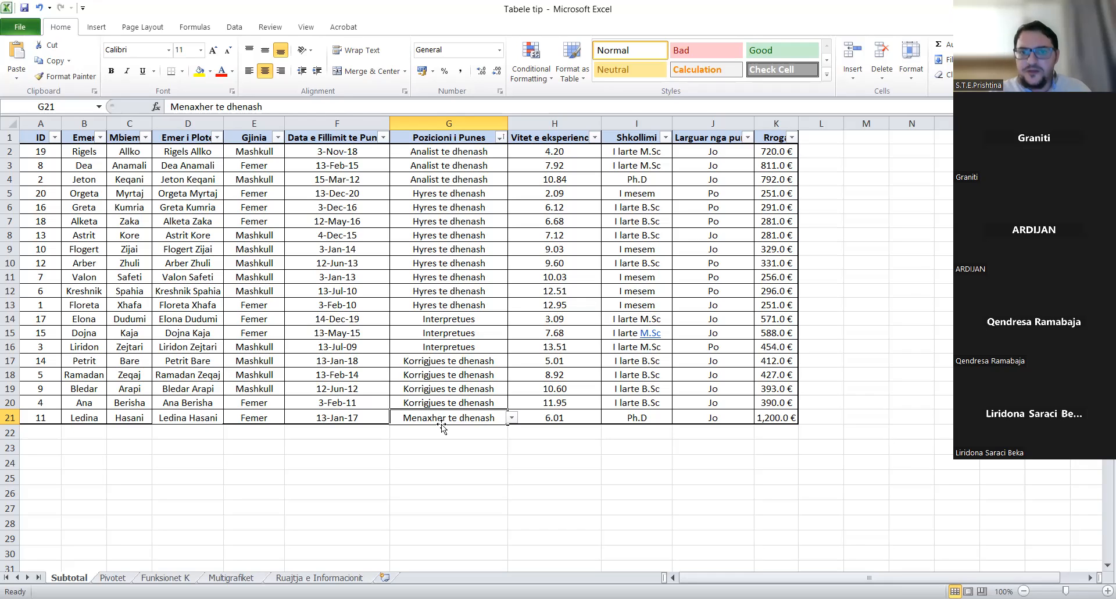
{"action": "left_click", "coordinate": [436, 263]}
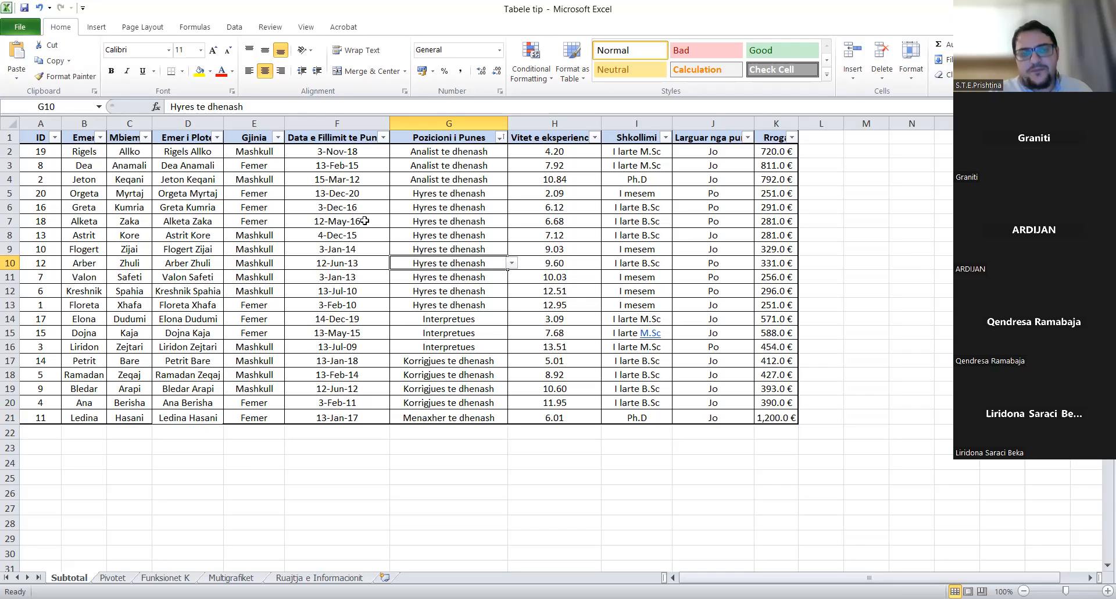
- Bring up the Data > Subtotal dialog for the whole employee table
{"action": "left_click", "coordinate": [235, 29]}
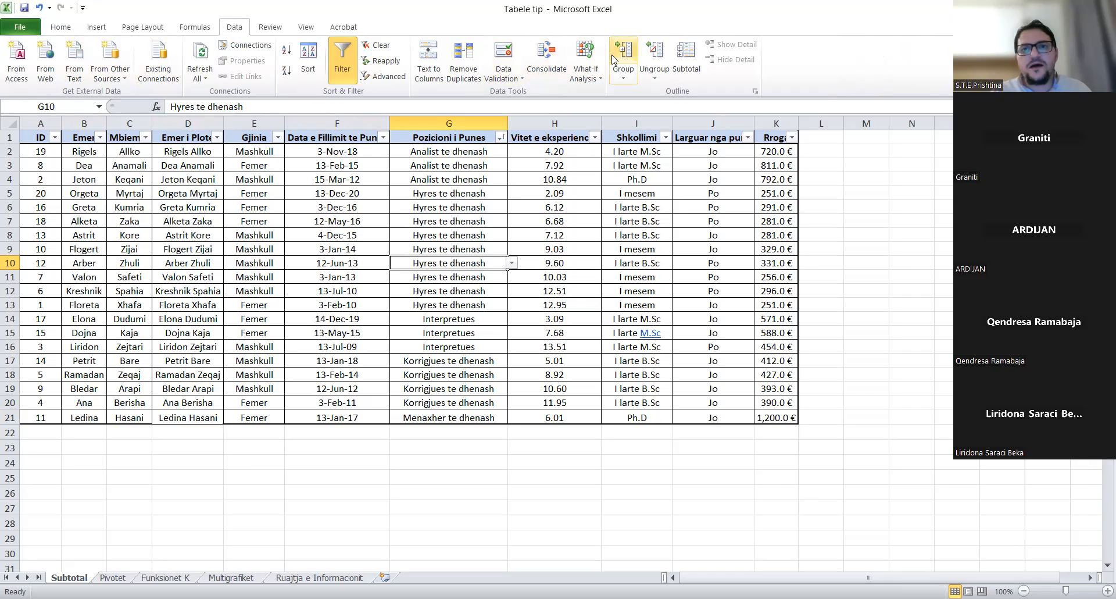
{"action": "left_click", "coordinate": [690, 69]}
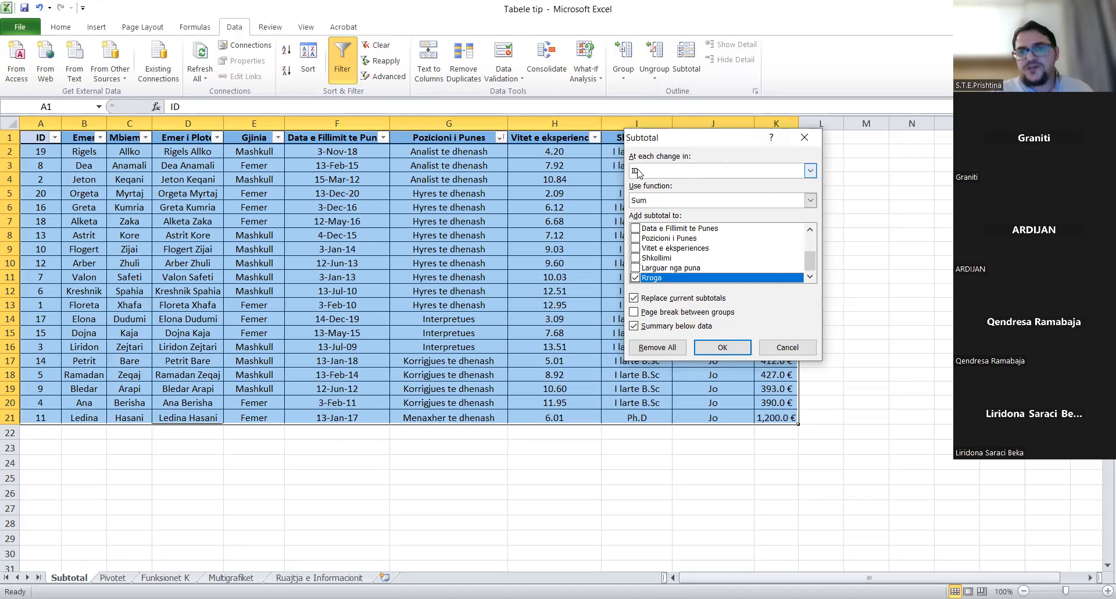
- Set the Subtotal 'At each change in' field to Pozicioni i Punes
{"action": "left_click", "coordinate": [810, 171]}
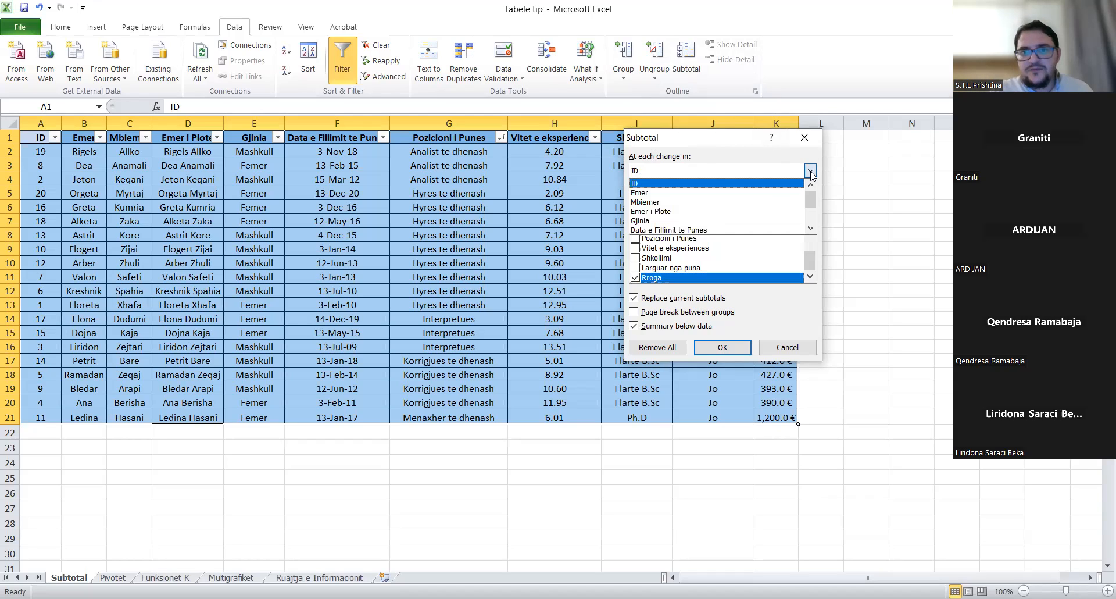
{"action": "left_click", "coordinate": [811, 228]}
{"action": "left_click", "coordinate": [811, 229]}
{"action": "left_click", "coordinate": [812, 229]}
{"action": "left_click", "coordinate": [810, 229]}
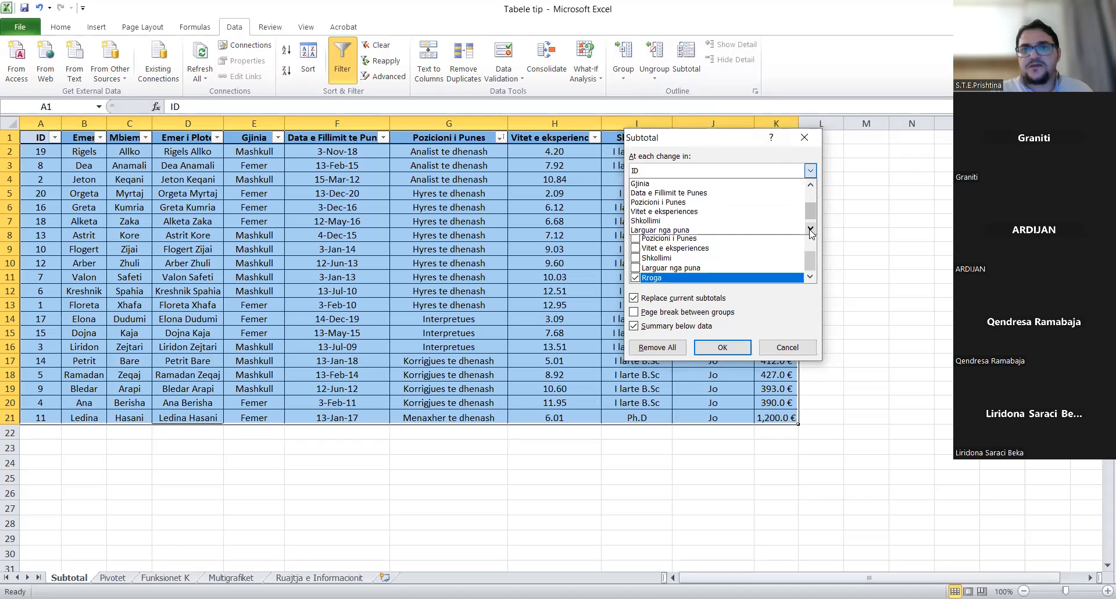
{"action": "left_click", "coordinate": [704, 201]}
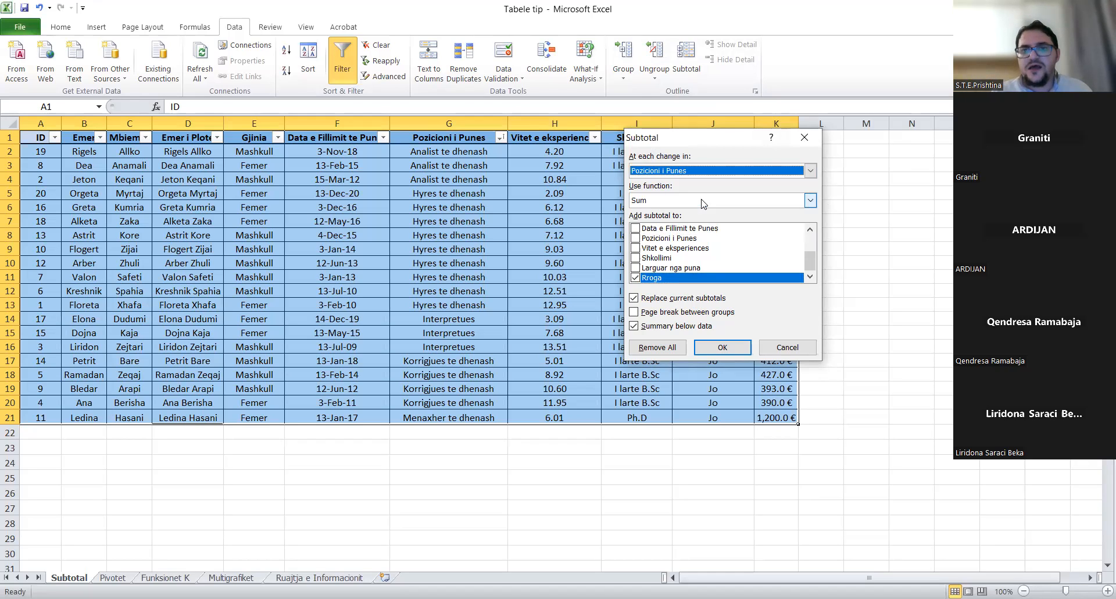
- Apply Sum subtotals of Rroga per position and collapse to outline level 2, Grand Total 9,325.0 €
{"action": "left_click", "coordinate": [660, 201]}
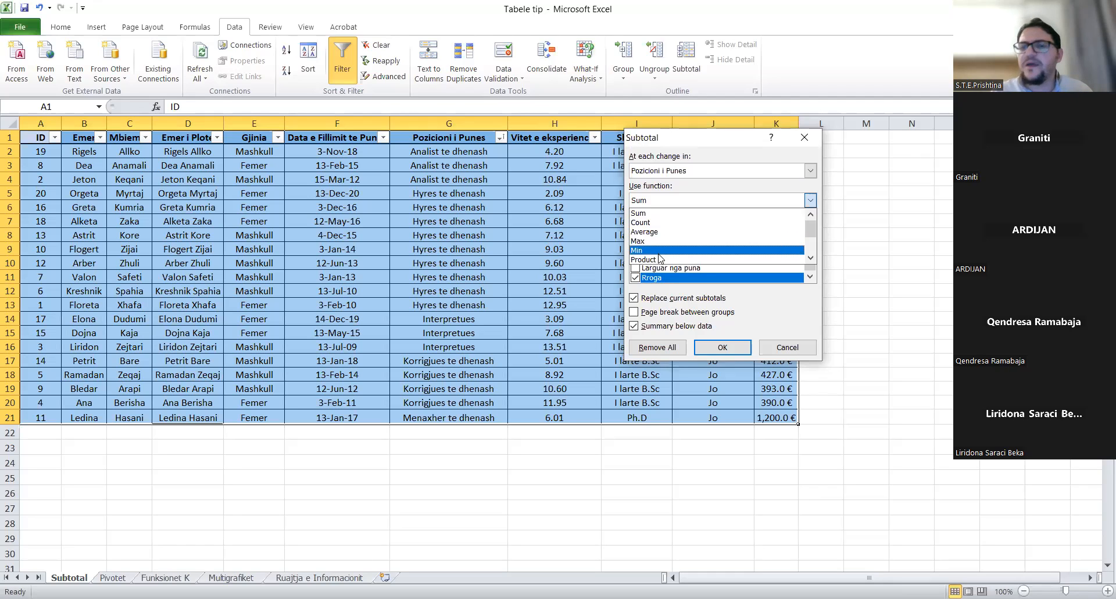
{"action": "left_click", "coordinate": [646, 215]}
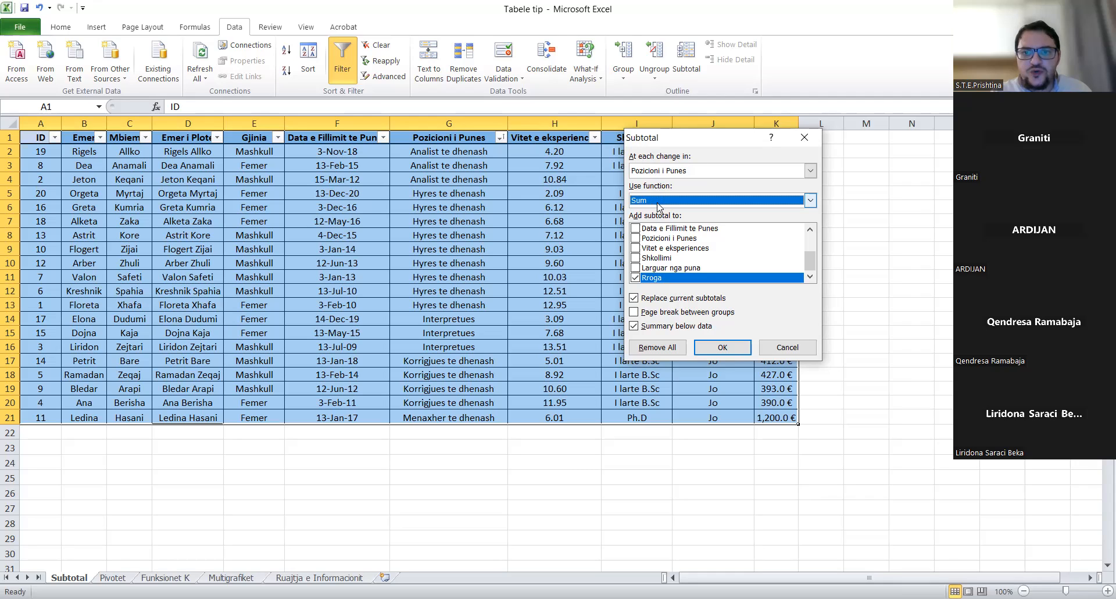
{"action": "left_click", "coordinate": [721, 347]}
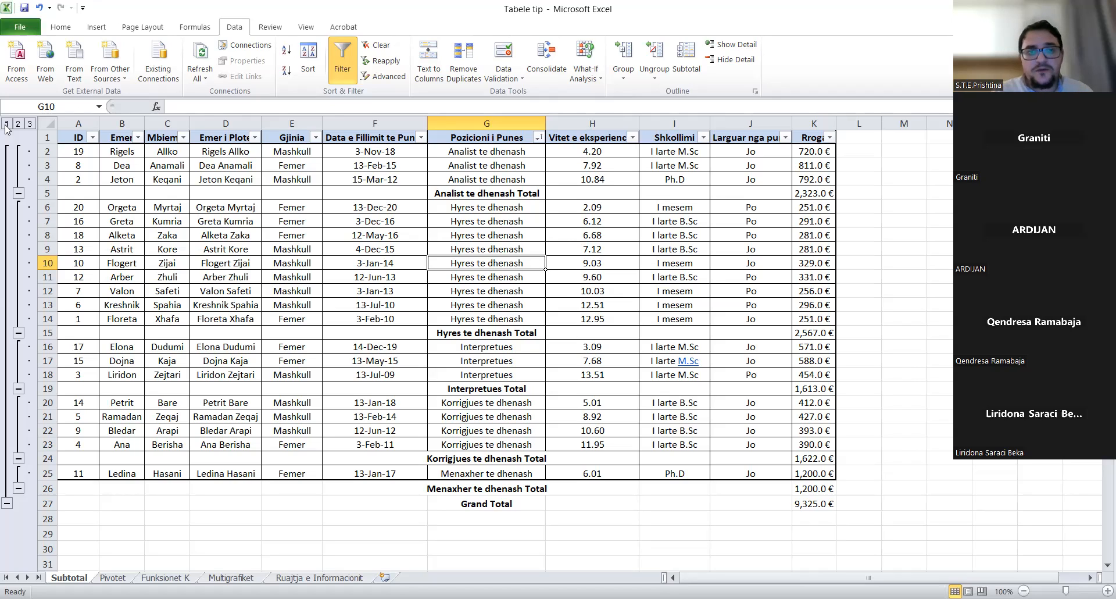
{"action": "left_click", "coordinate": [30, 125]}
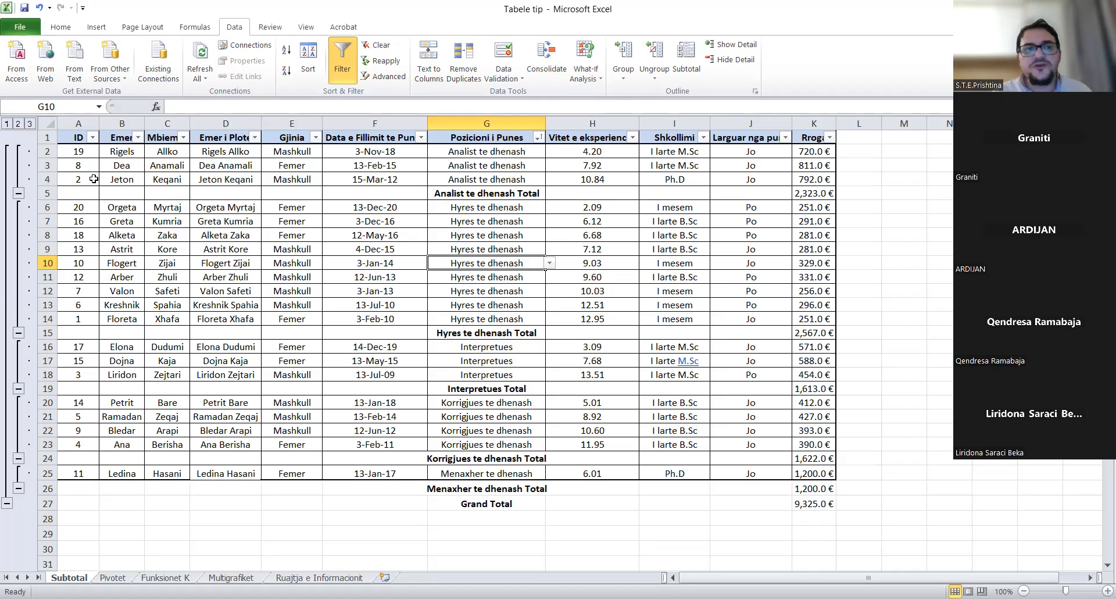
{"action": "left_click", "coordinate": [17, 124]}
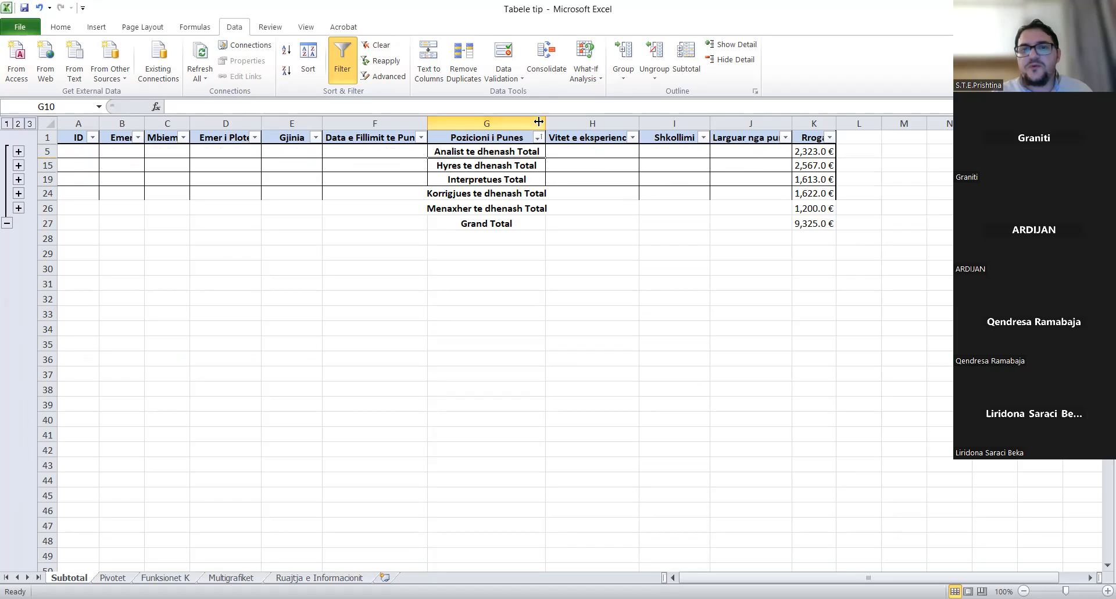
- Widen column G and check the SUBTOTAL(9,…) formulas of the position totals and Grand Total
{"action": "left_click_drag", "start_coordinate": [542, 123], "coordinate": [551, 123]}
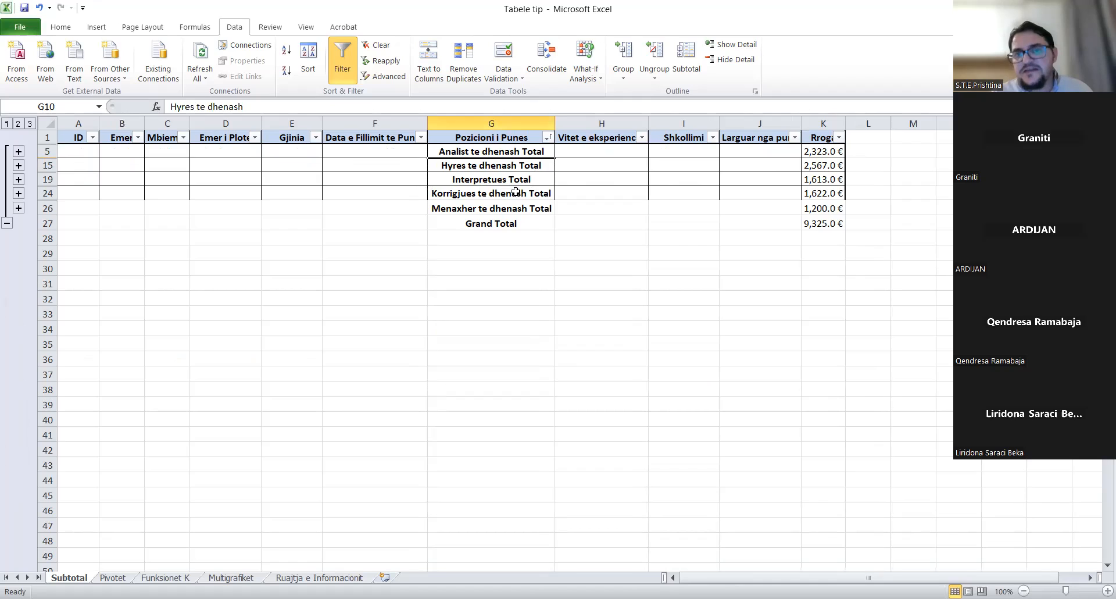
{"action": "left_click", "coordinate": [832, 154]}
{"action": "left_click", "coordinate": [832, 192]}
{"action": "left_click", "coordinate": [825, 207]}
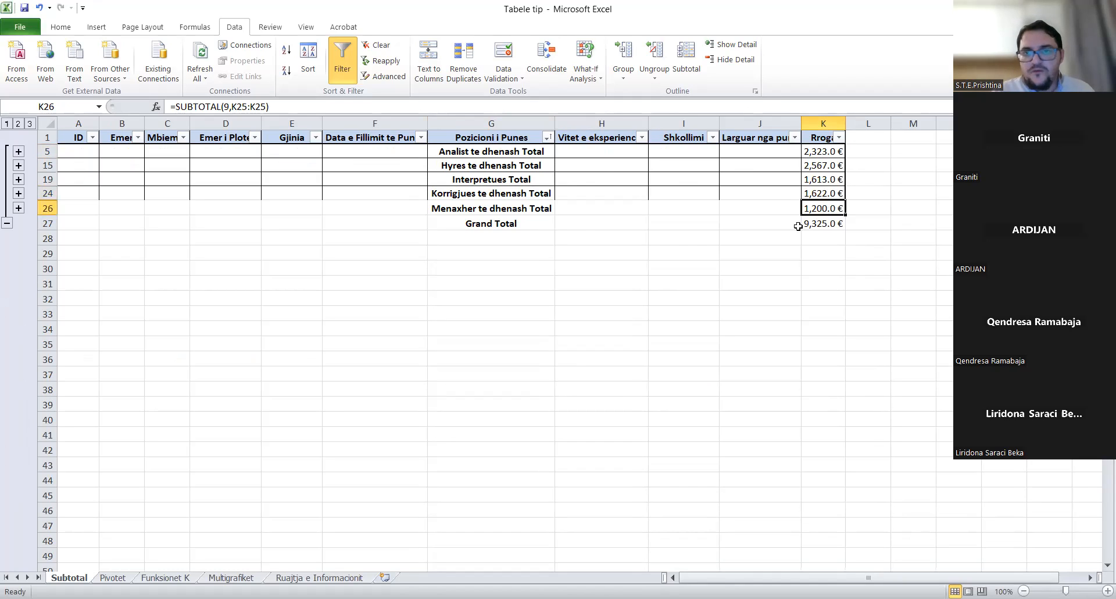
{"action": "left_click", "coordinate": [506, 221]}
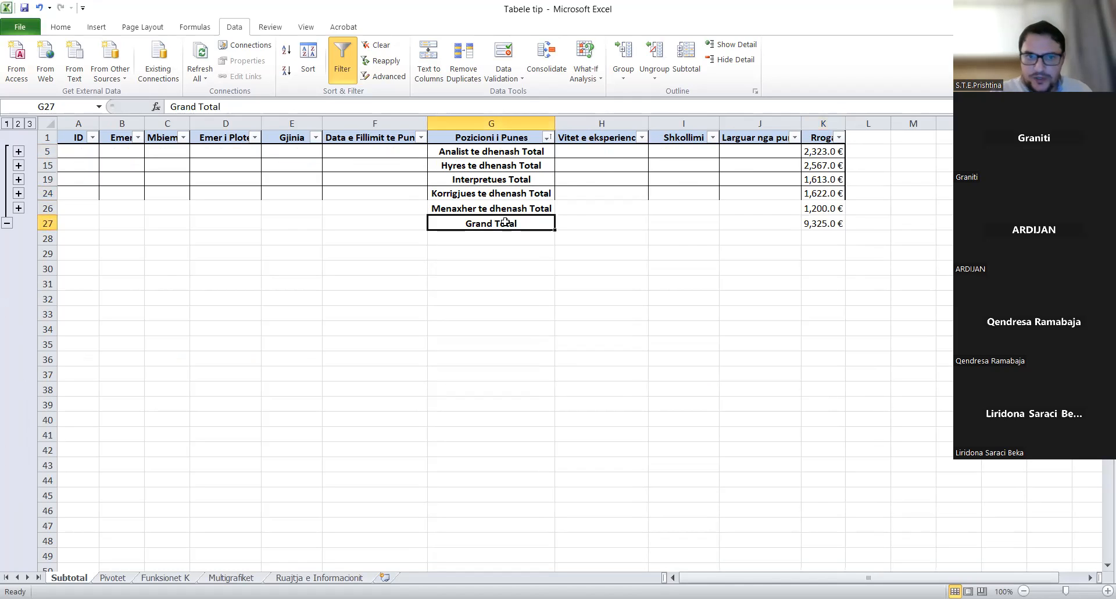
- Collapse the outline to level 1, then expand to level 3 showing all employee rows
{"action": "left_click", "coordinate": [7, 124]}
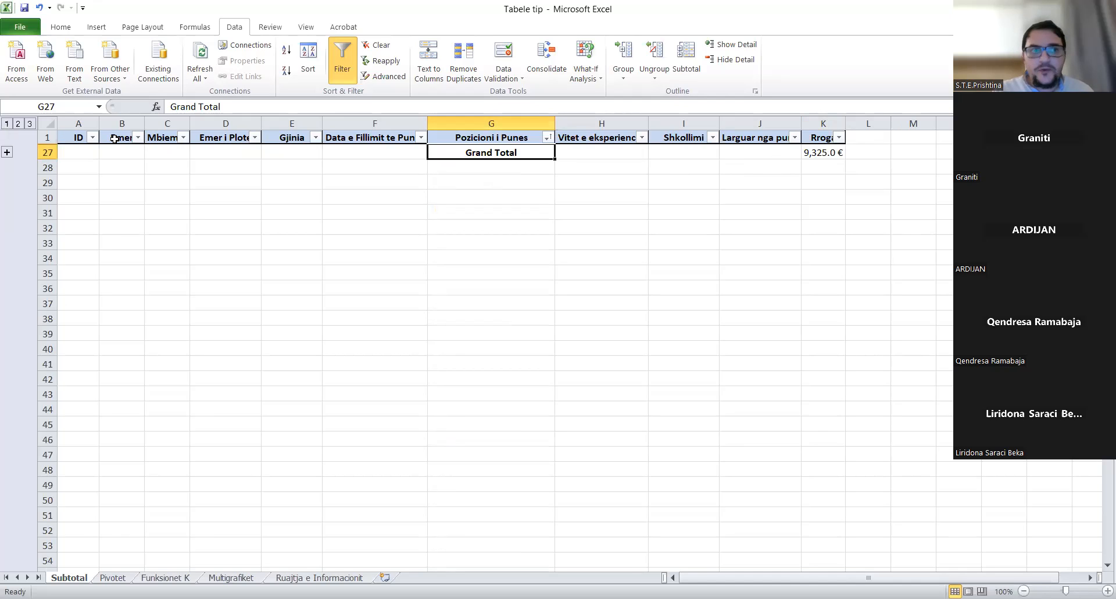
{"action": "left_click", "coordinate": [31, 124]}
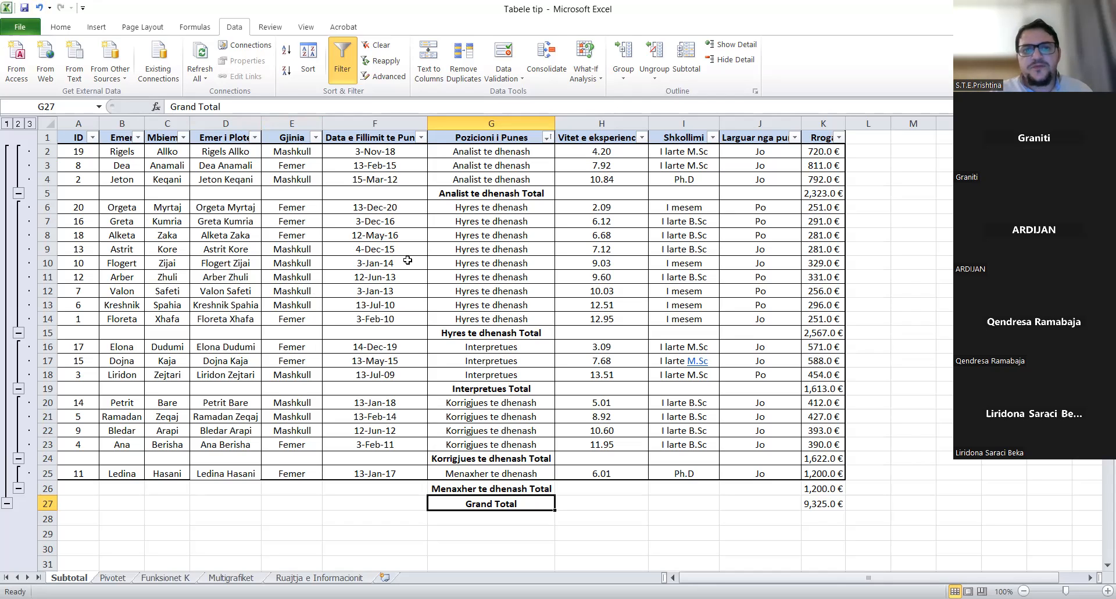
{"action": "left_click", "coordinate": [387, 261]}
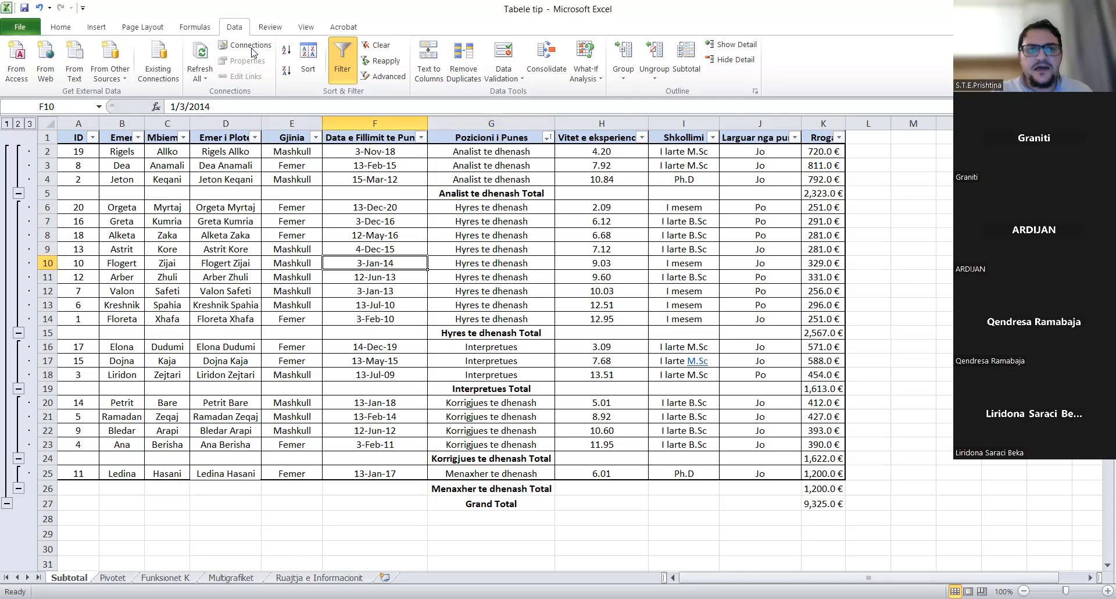
- Remove all position subtotals with Remove All in the Subtotal dialog
{"action": "left_click", "coordinate": [686, 58]}
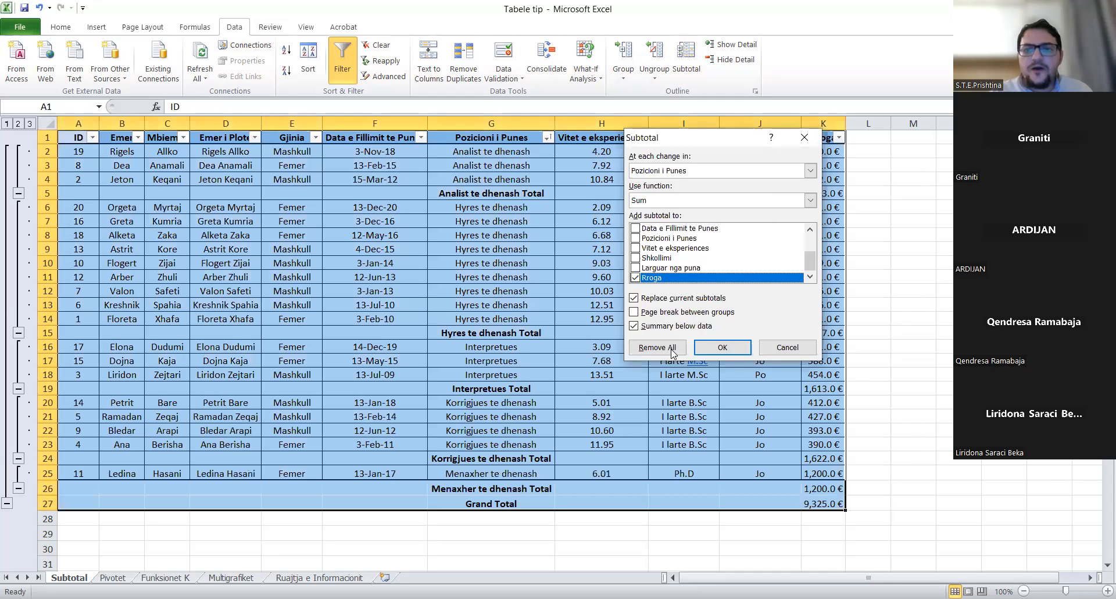
{"action": "left_click", "coordinate": [671, 349]}
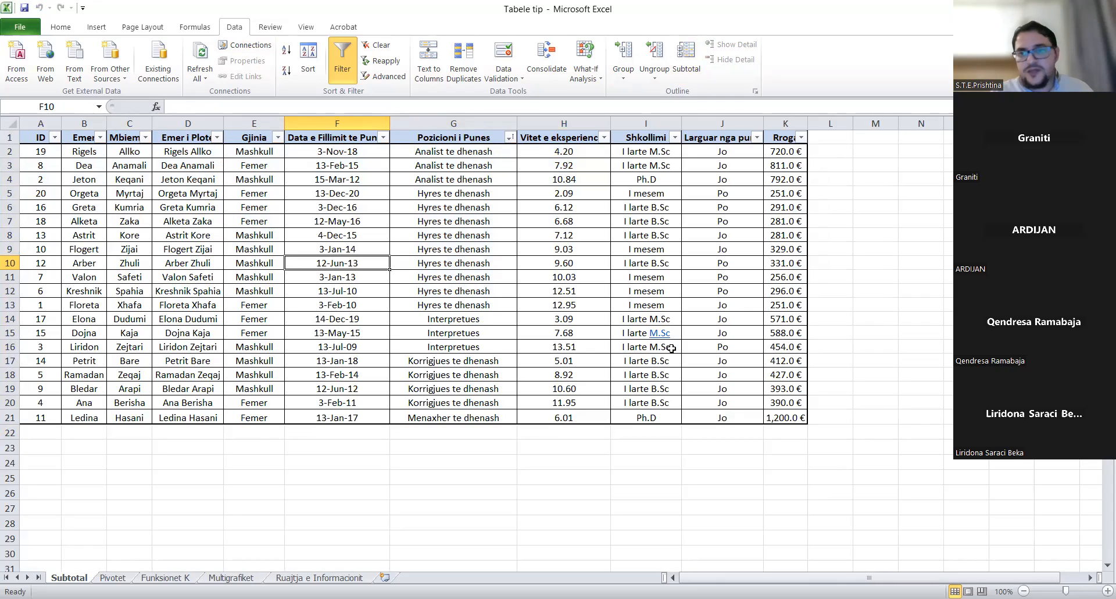
- Sort by Gjinia A to Z and add Average Rroga subtotals per gender (Femer 514.9 €, Mashkull 426.5 €)
{"action": "left_click", "coordinate": [279, 137]}
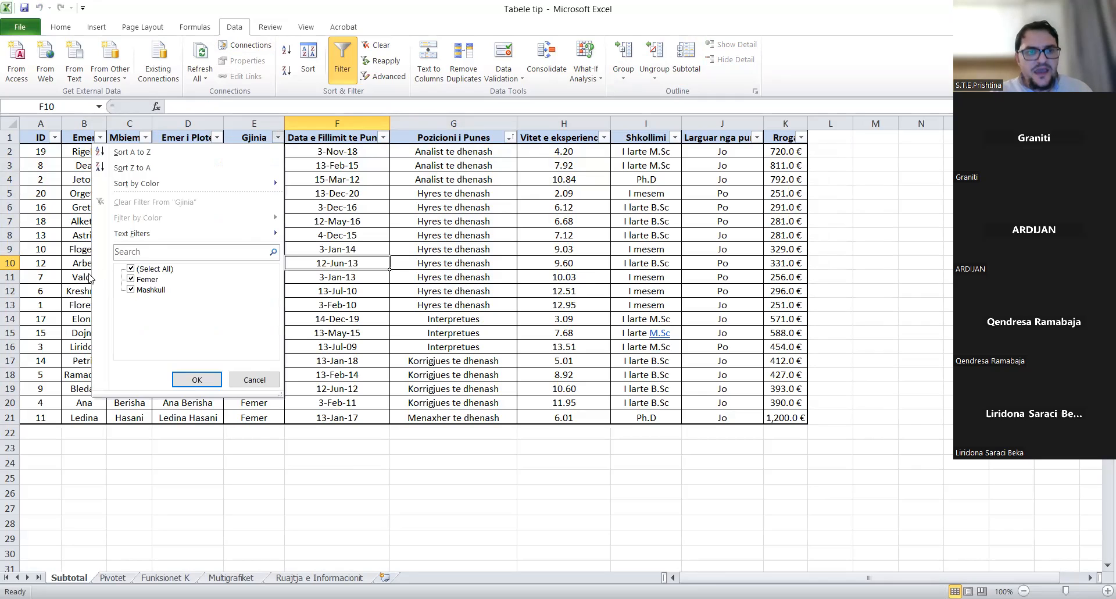
{"action": "left_click", "coordinate": [144, 155]}
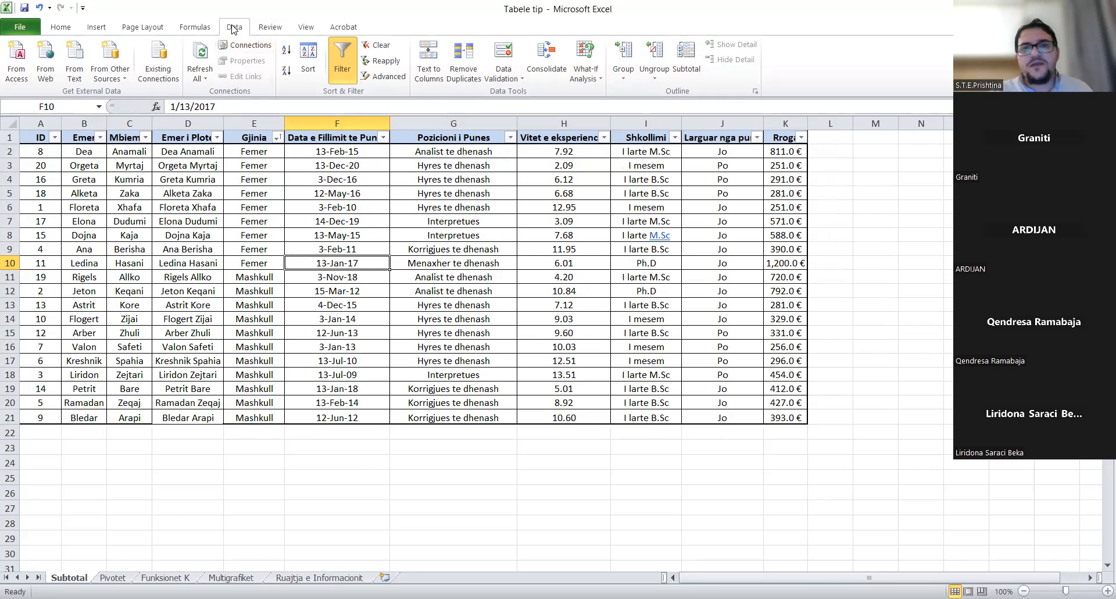
{"action": "left_click", "coordinate": [689, 79]}
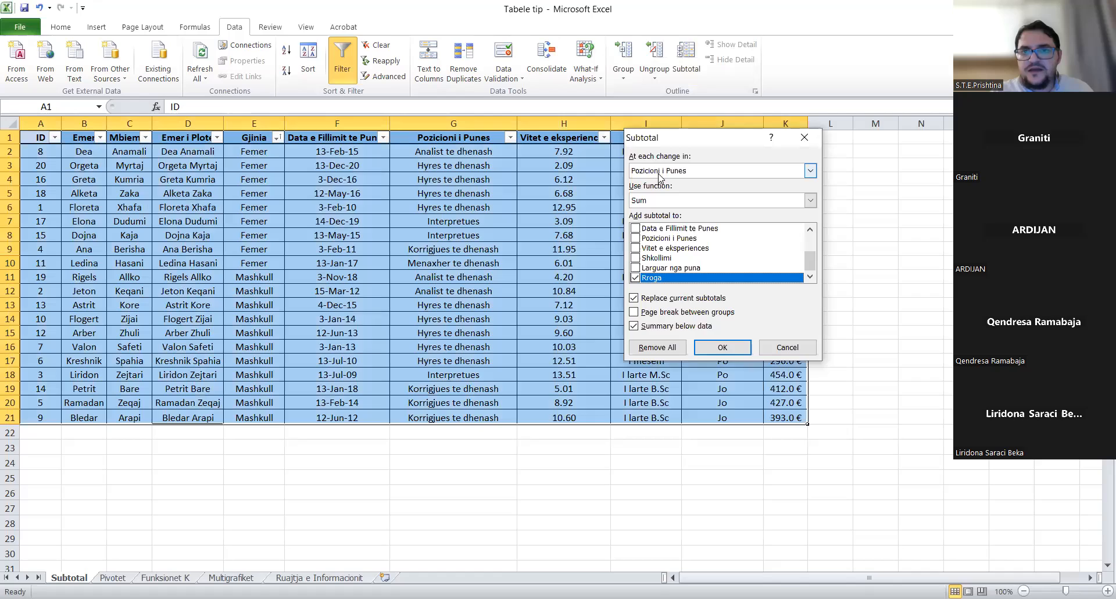
{"action": "left_click", "coordinate": [660, 171]}
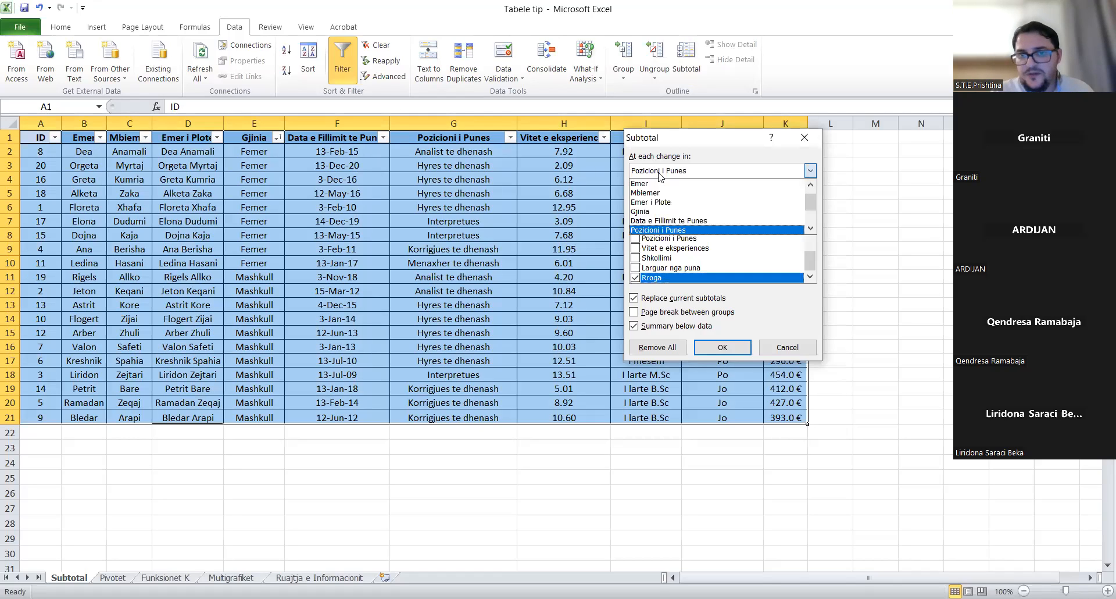
{"action": "left_click", "coordinate": [654, 212]}
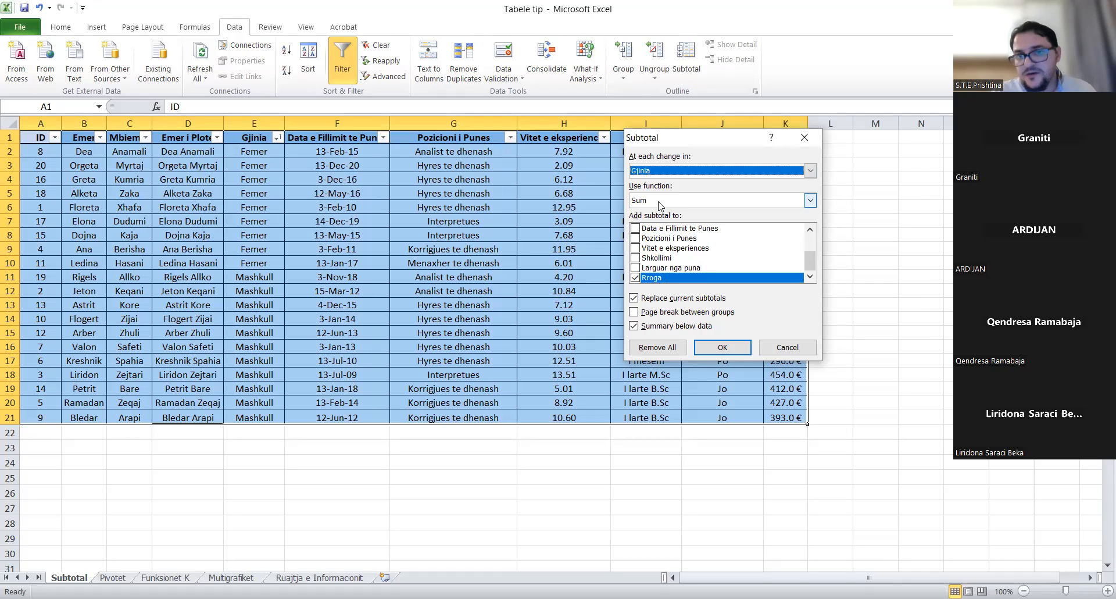
{"action": "left_click", "coordinate": [661, 203]}
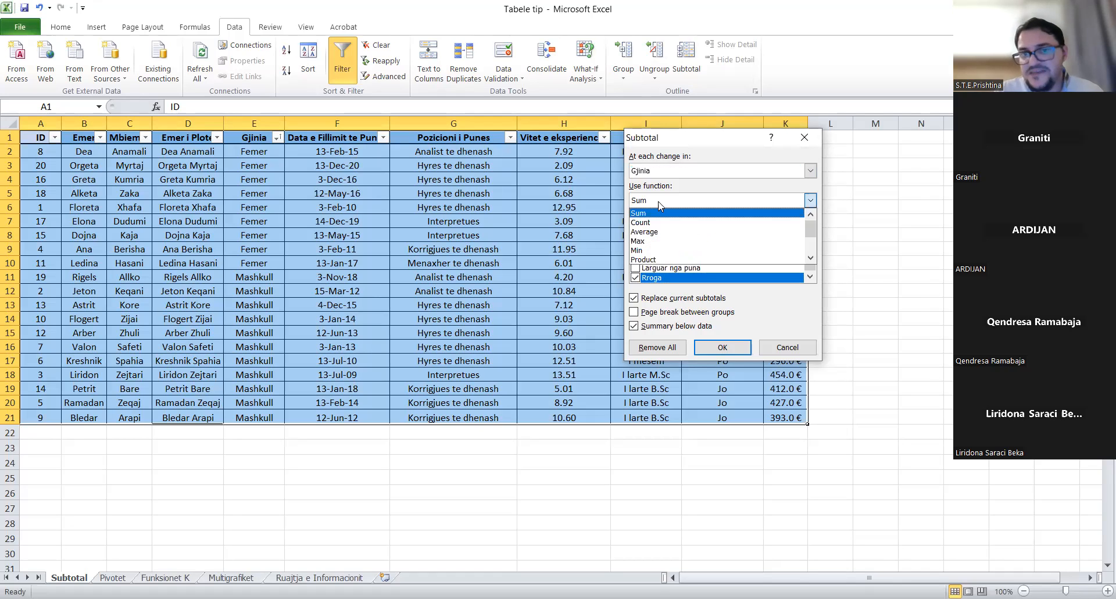
{"action": "left_click", "coordinate": [655, 233]}
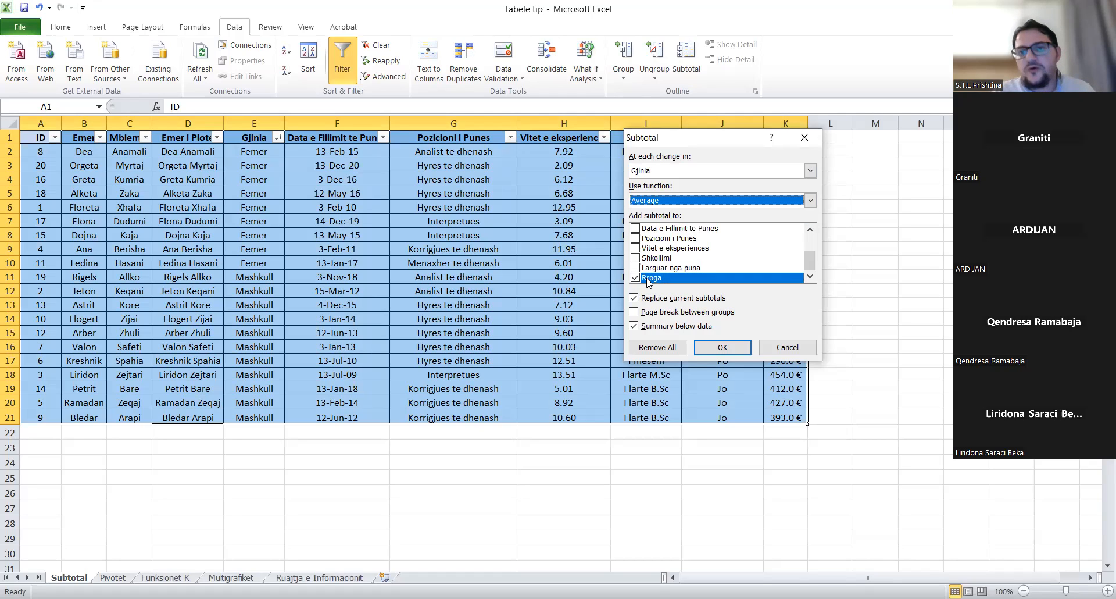
{"action": "left_click", "coordinate": [733, 350]}
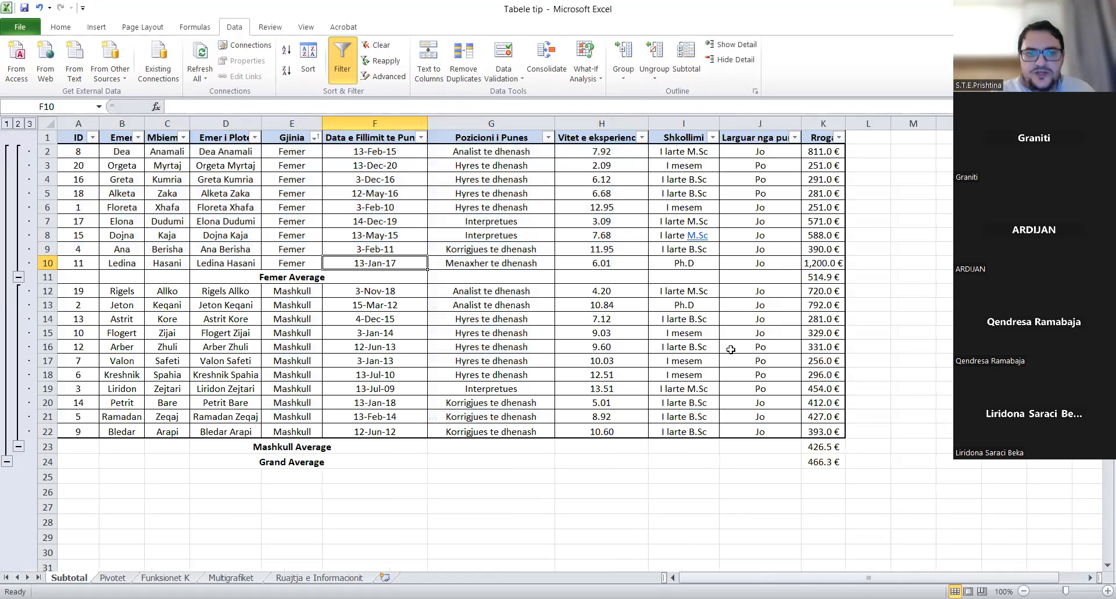
- Collapse to the gender averages and widen column E to fit the Femer and Mashkull Average labels
{"action": "left_click", "coordinate": [297, 279]}
{"action": "left_click", "coordinate": [287, 445]}
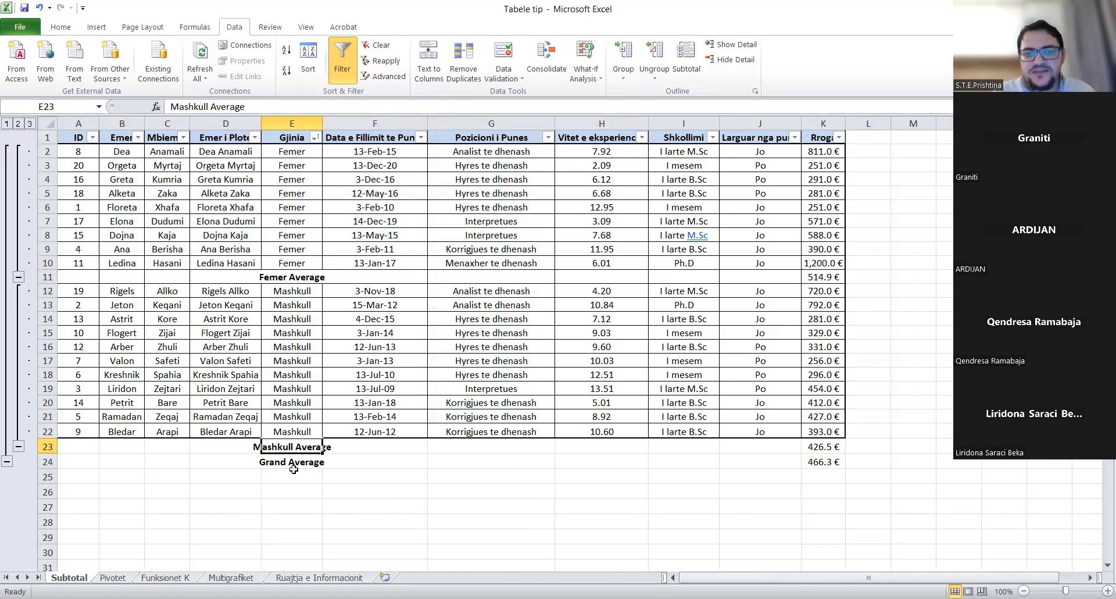
{"action": "left_click", "coordinate": [18, 124]}
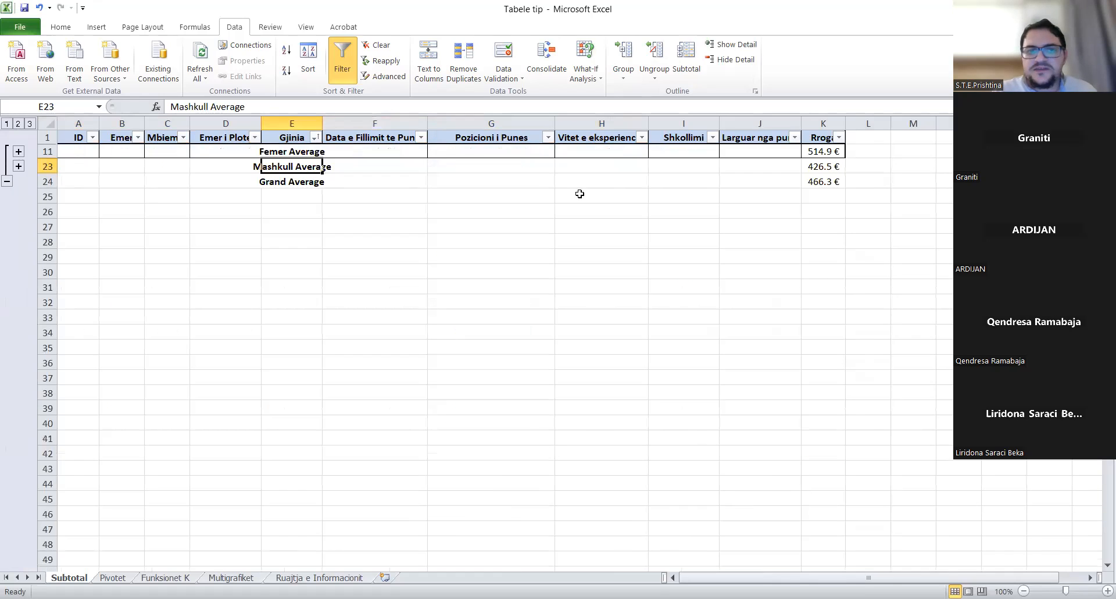
{"action": "left_click_drag", "start_coordinate": [320, 122], "coordinate": [345, 123]}
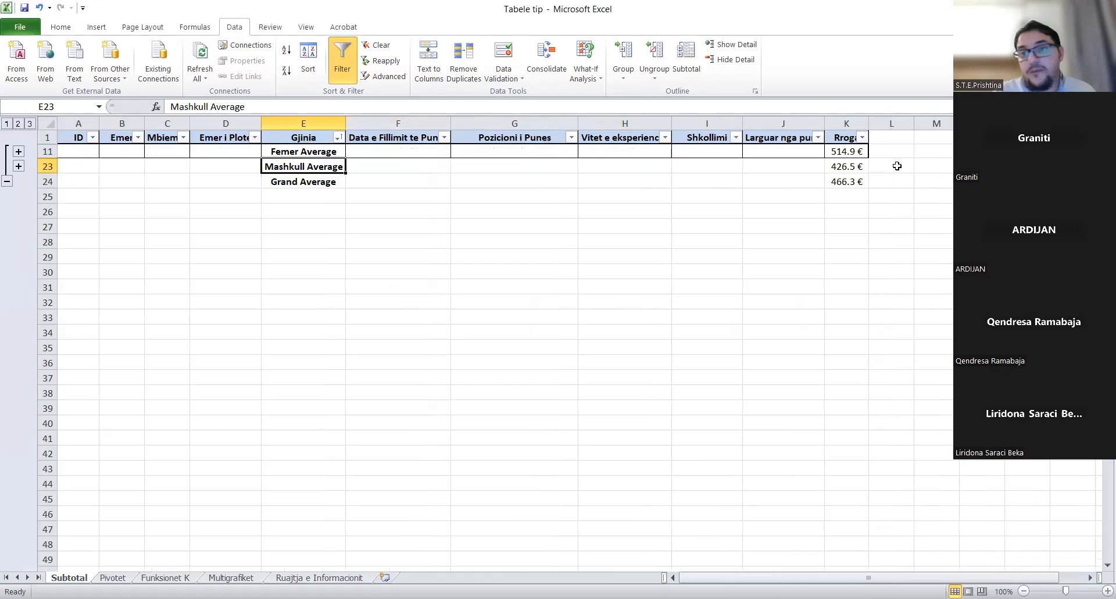
- Check the average formulas, such as =SUBTOTAL(1,K12:K22), then show all employee rows again
{"action": "left_click", "coordinate": [844, 149]}
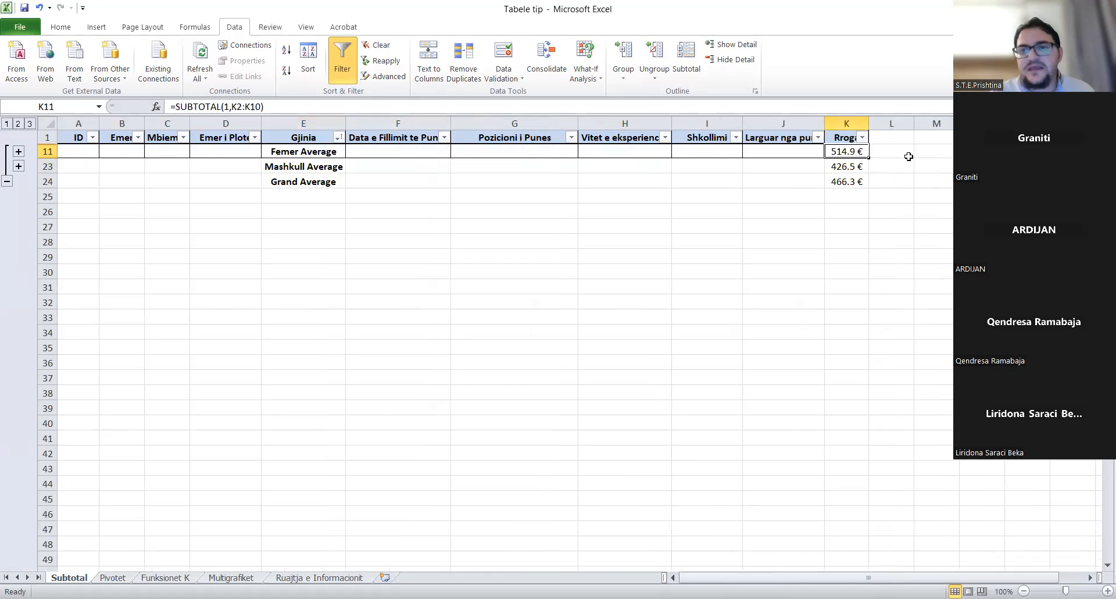
{"action": "left_click", "coordinate": [855, 165]}
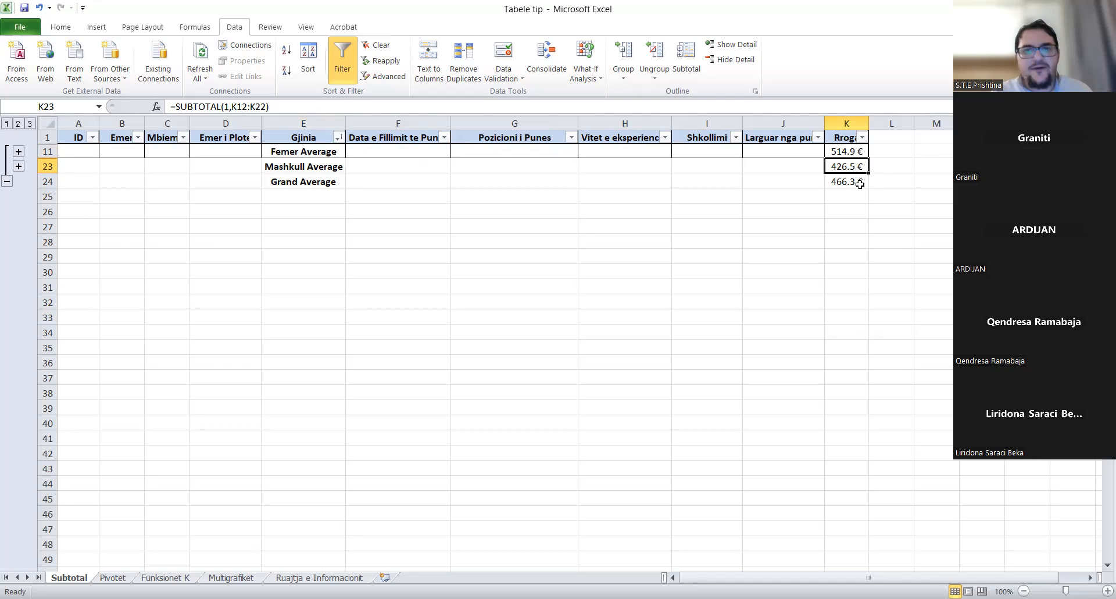
{"action": "left_click", "coordinate": [29, 124]}
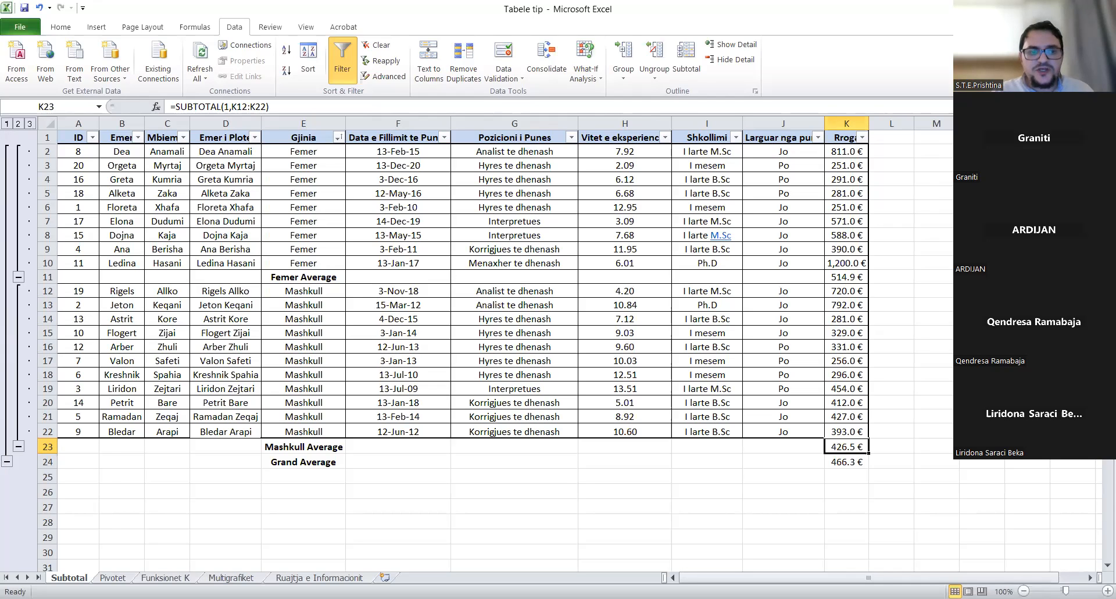
- Move to the Pivotet sheet and select cell A1 of the employee table
{"action": "key", "text": "ctrl+Page_Down"}
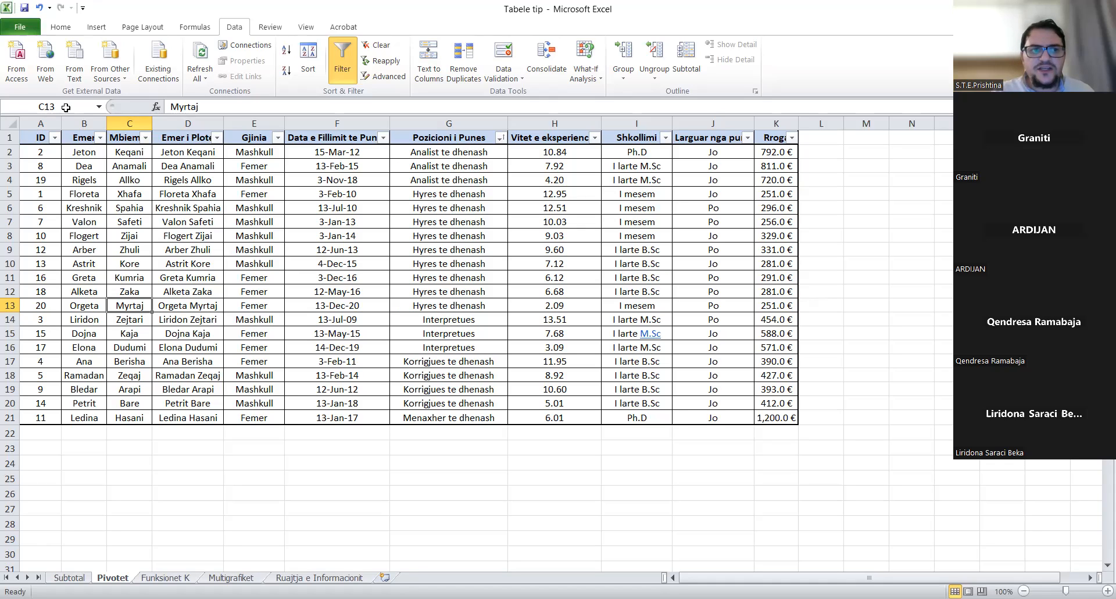
{"action": "left_click", "coordinate": [32, 138]}
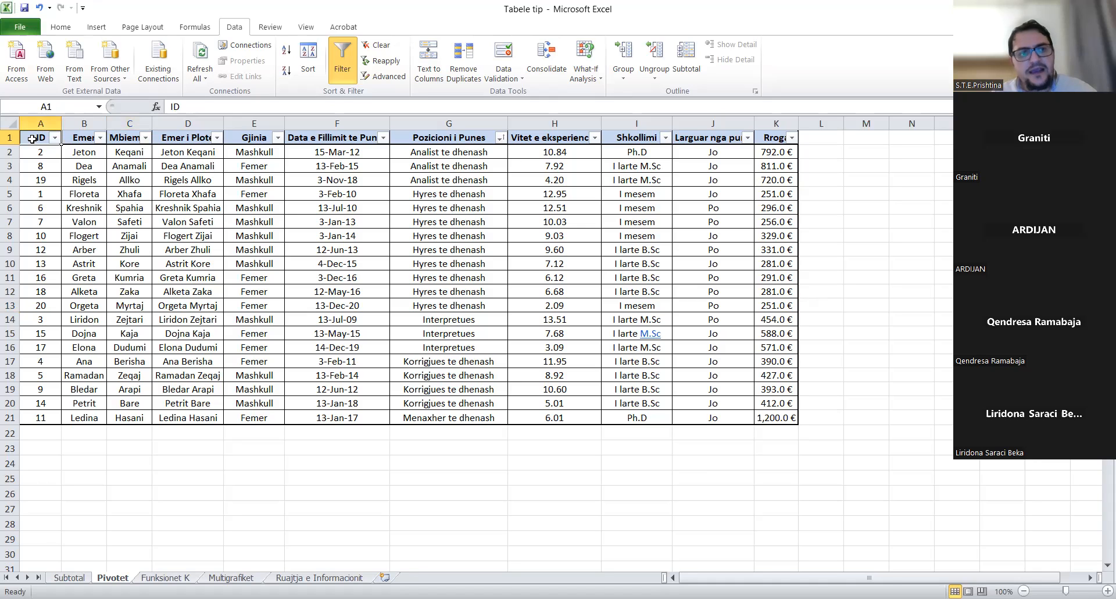
- Select the whole employee table A1:K21 and begin inserting a PivotTable from it
{"action": "key", "text": "ctrl+a"}
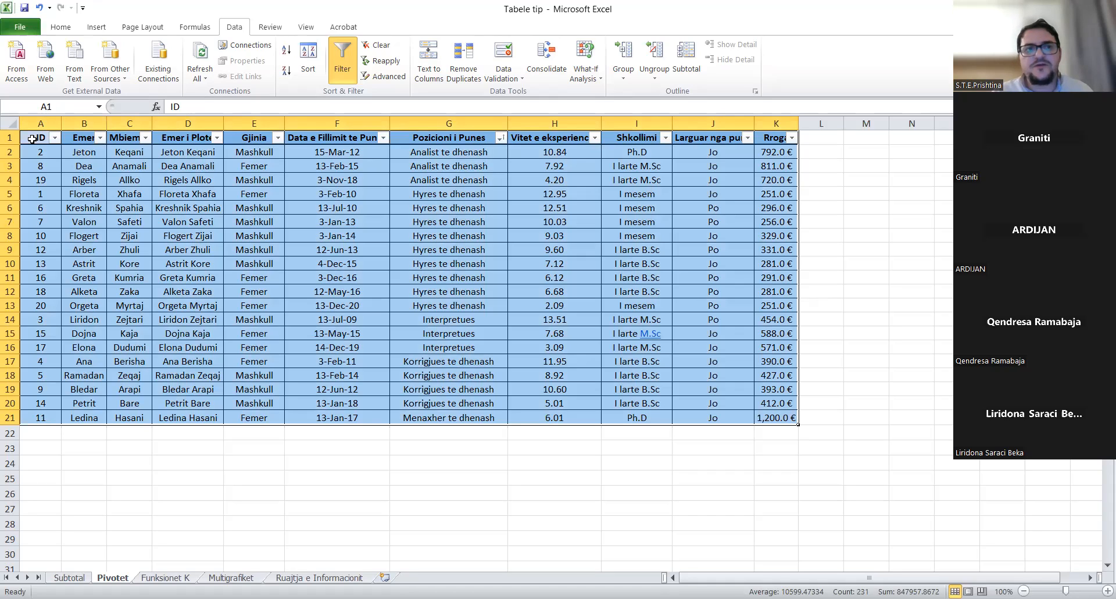
{"action": "left_click", "coordinate": [95, 28]}
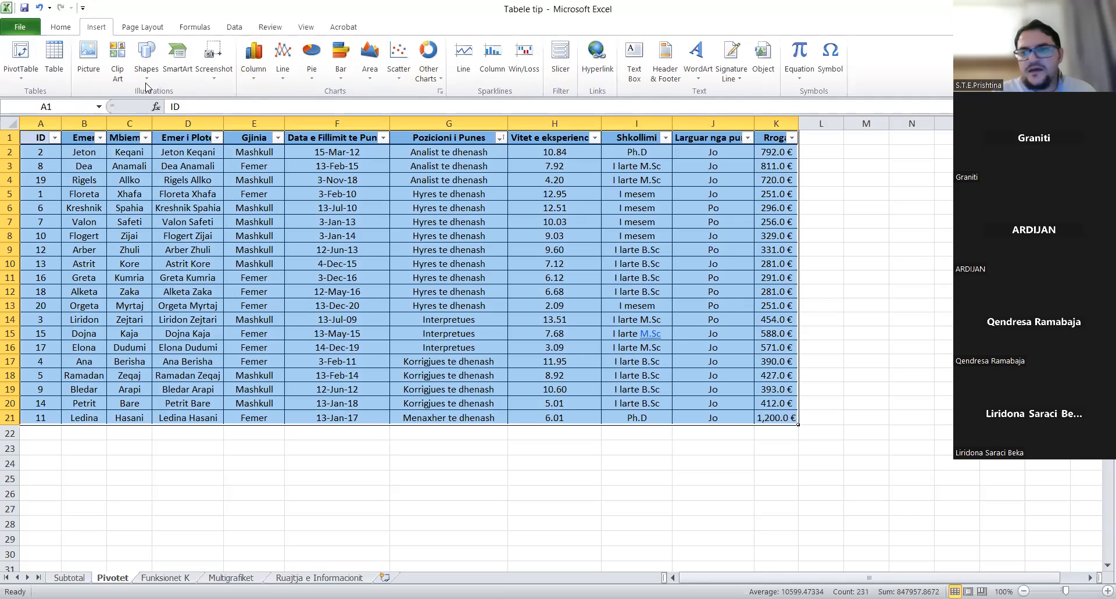
{"action": "left_click", "coordinate": [21, 58]}
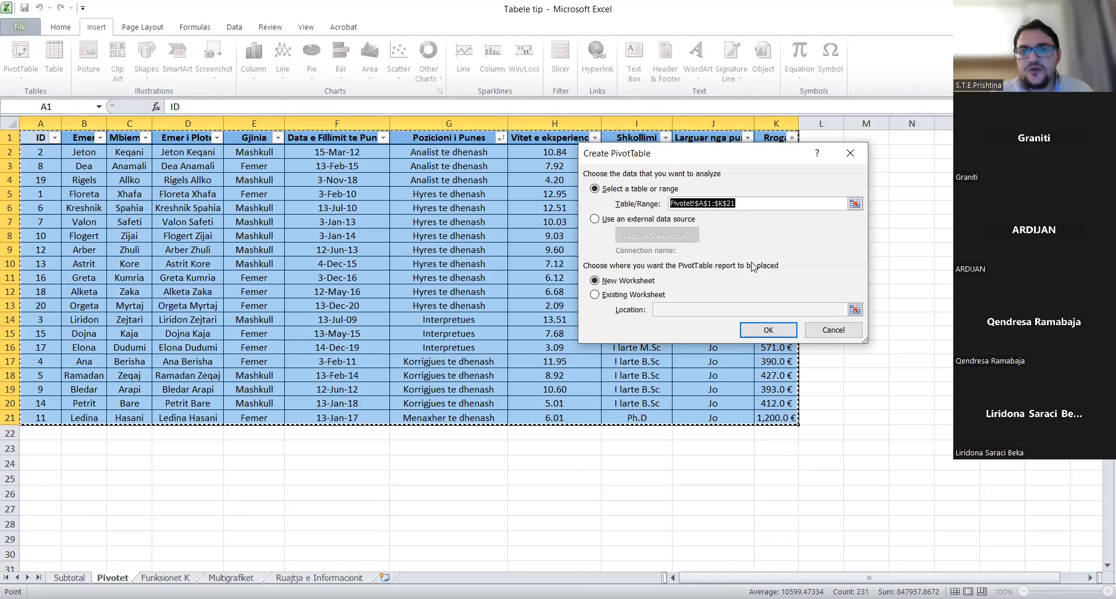
- Accept range Pivotet!$A$1:$K$21 with New Worksheet to create PivotTable1 on Sheet1
{"action": "left_click", "coordinate": [770, 329]}
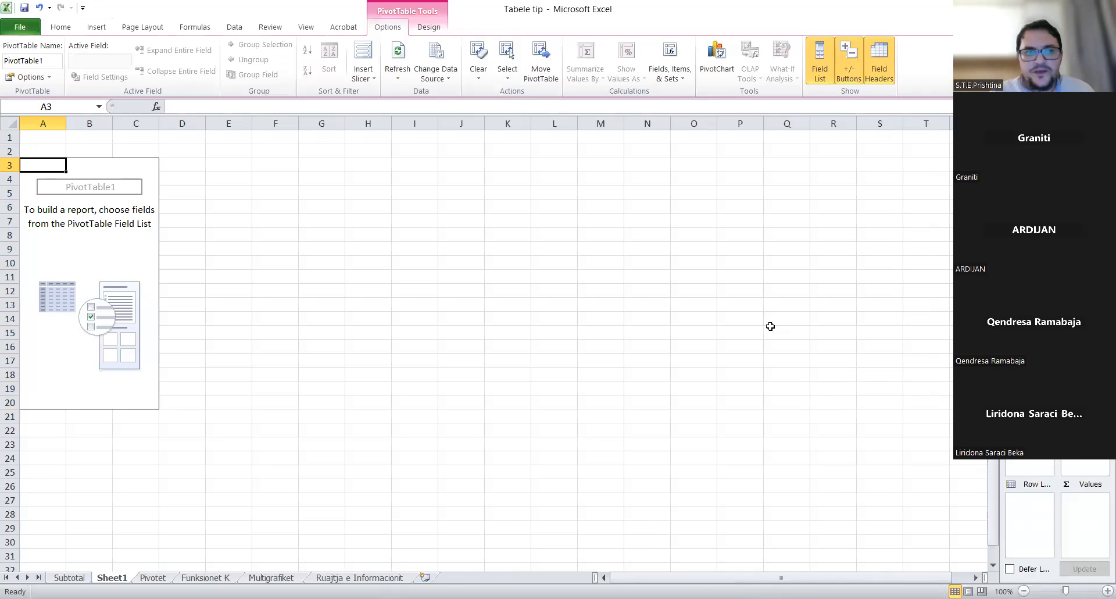
- Select B10 inside the empty PivotTable and restore the Excel window so the field list shows
{"action": "left_click", "coordinate": [89, 260]}
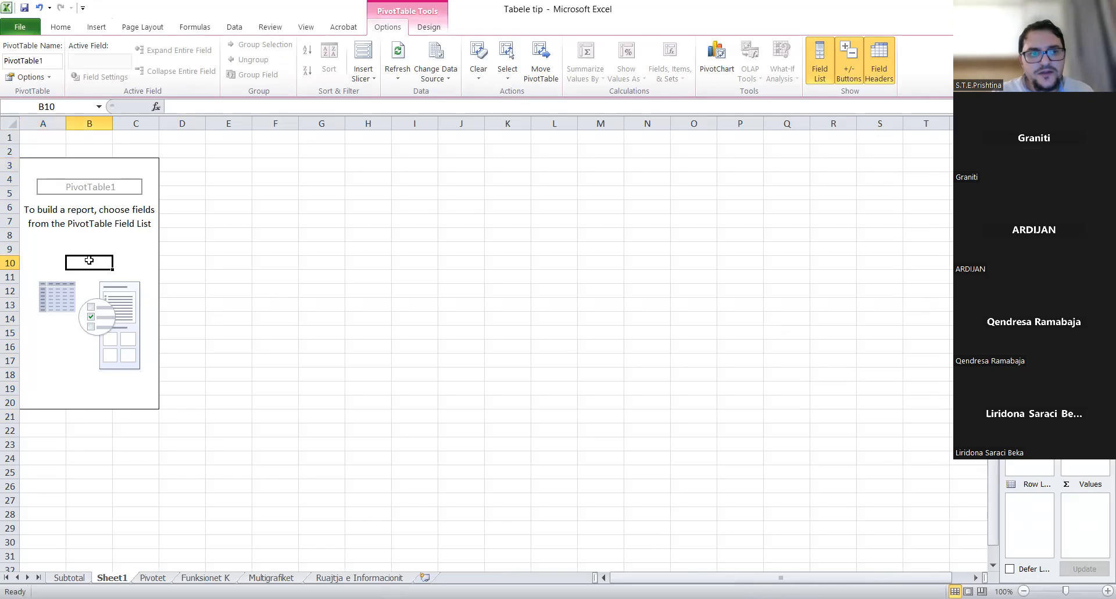
{"action": "right_click", "coordinate": [88, 260]}
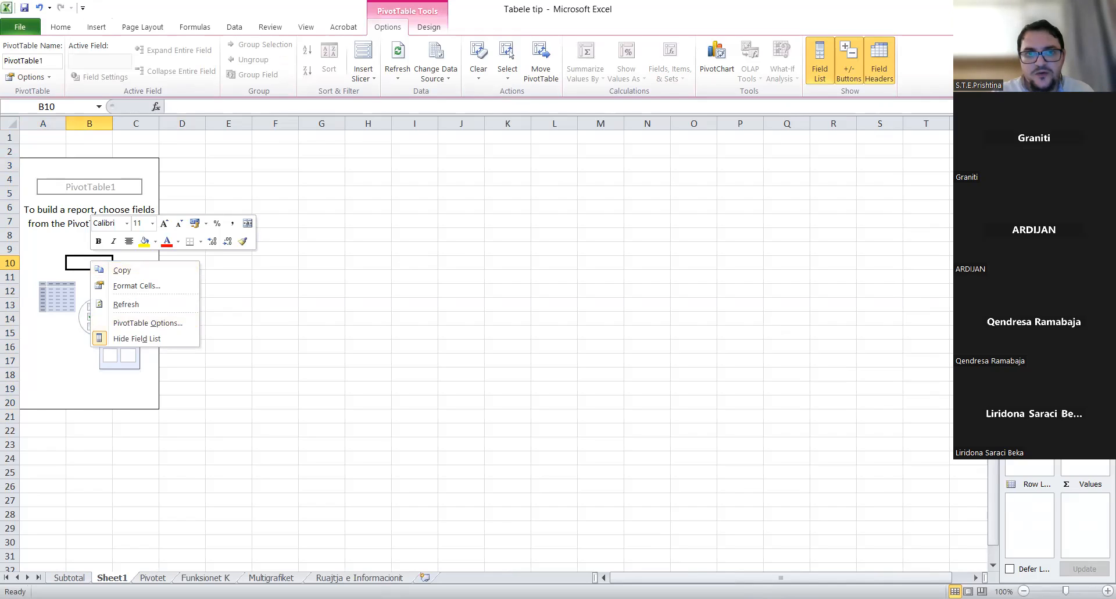
{"action": "left_click_drag", "start_coordinate": [819, 11], "coordinate": [819, 28]}
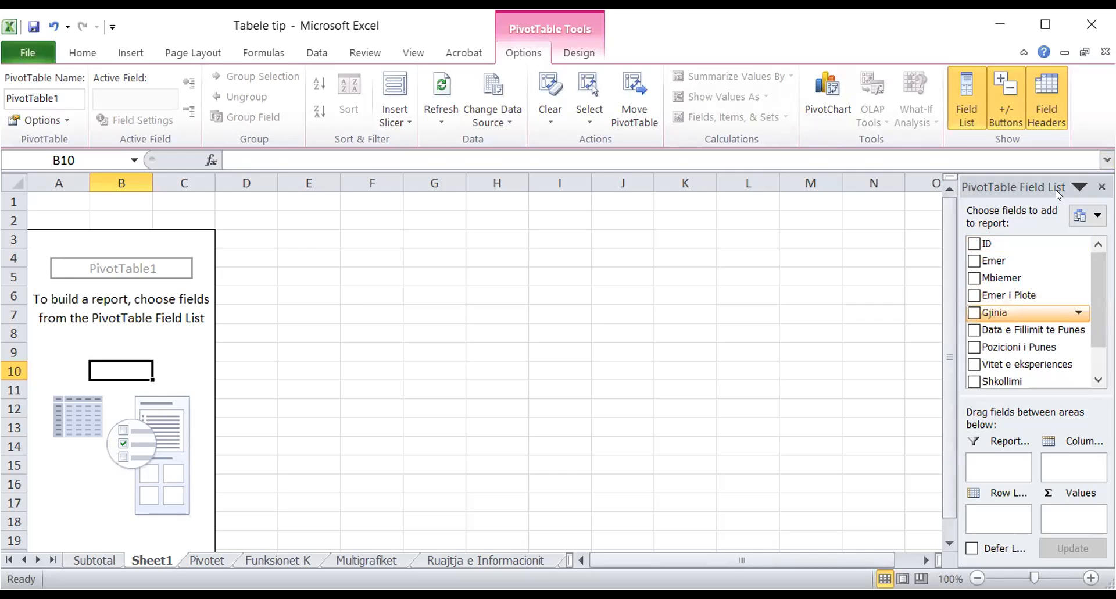
- Maximize Excel, compare against the Pivotet source data, and widen the field list showing ID through Rroga
{"action": "left_click", "coordinate": [1055, 26]}
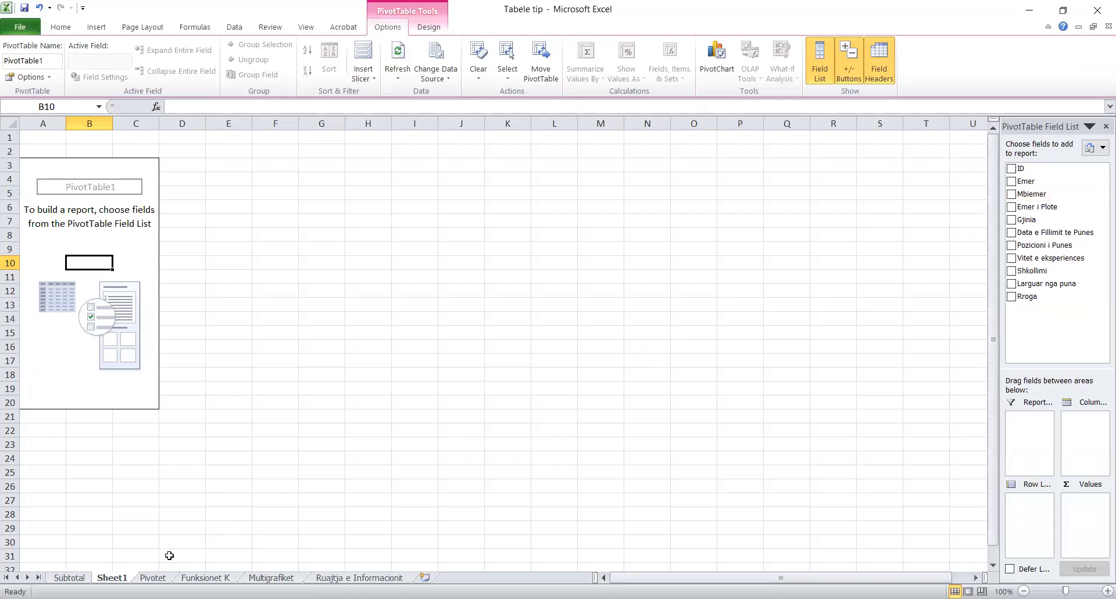
{"action": "left_click", "coordinate": [152, 577]}
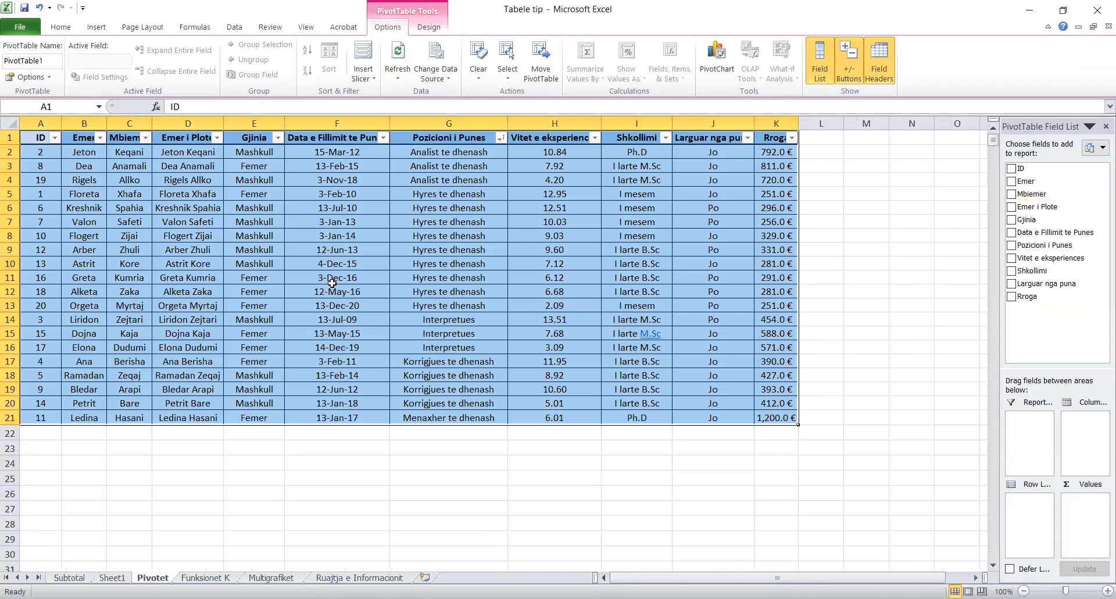
{"action": "left_click", "coordinate": [111, 578]}
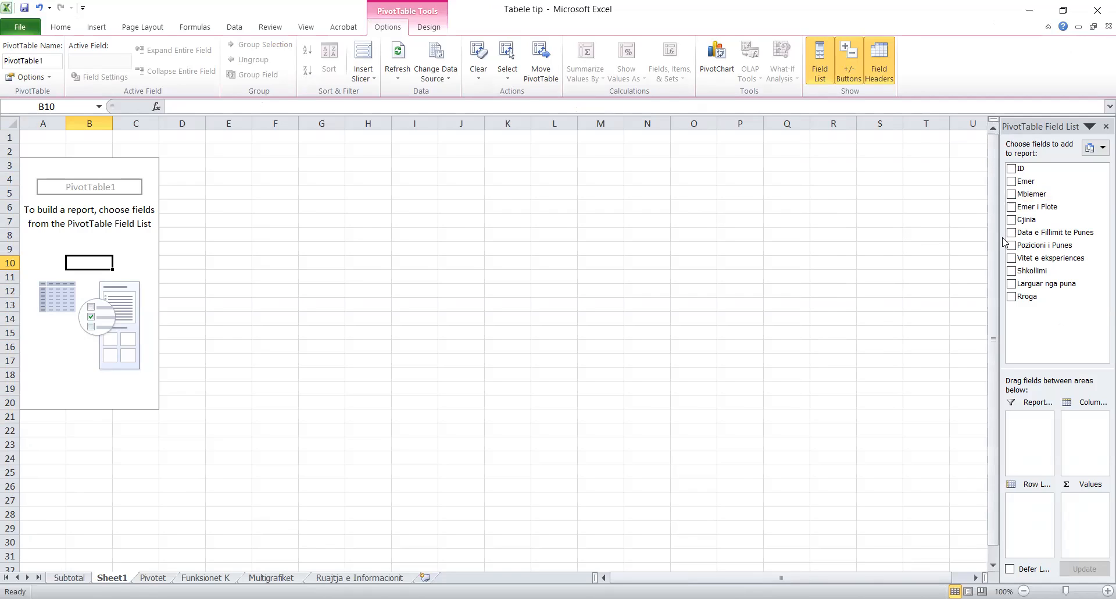
{"action": "left_click_drag", "start_coordinate": [1000, 238], "coordinate": [847, 246]}
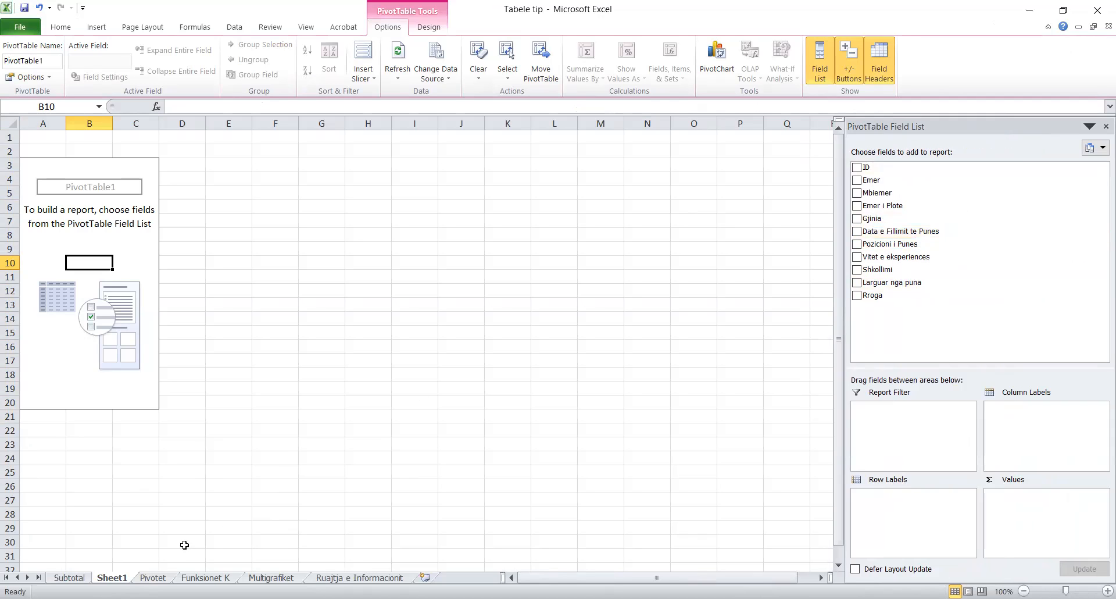
{"action": "left_click", "coordinate": [153, 578]}
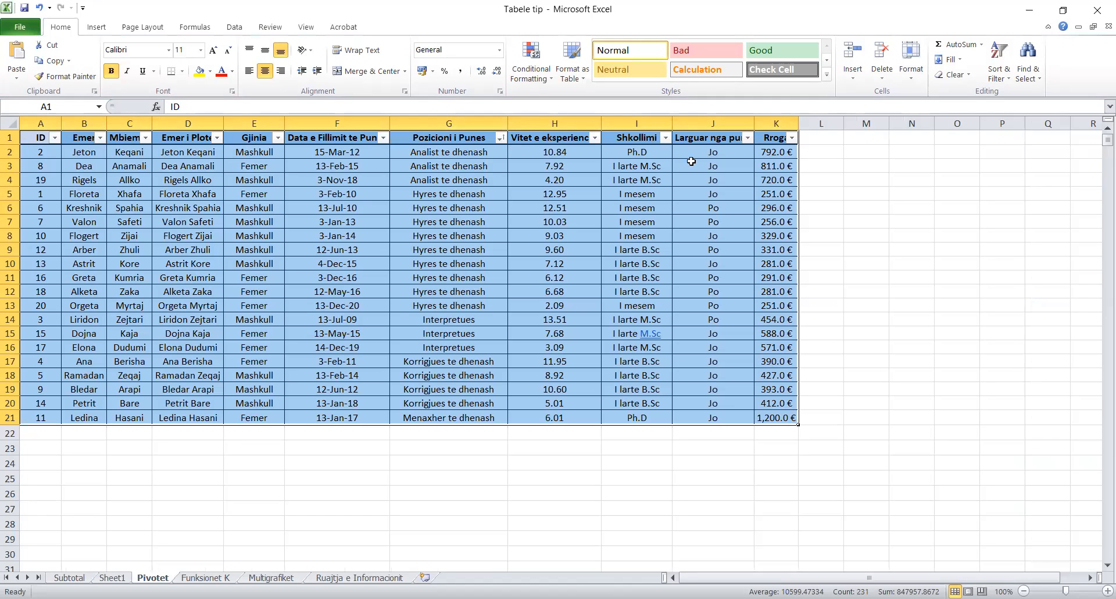
{"action": "left_click", "coordinate": [113, 578]}
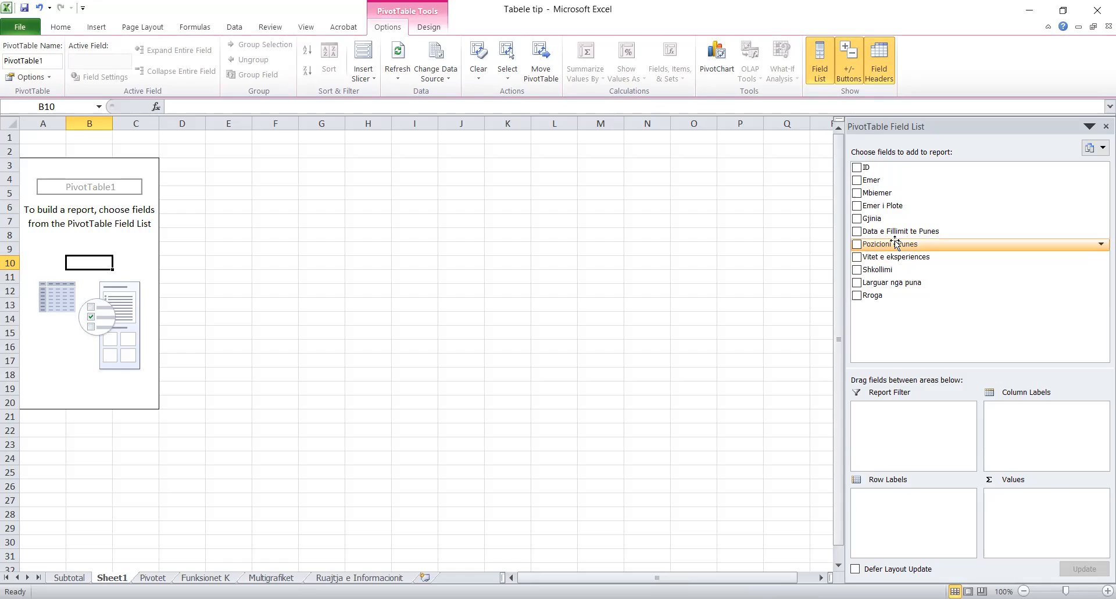
- Put Pozicioni i Punes in Row Labels, listing five positions, and compare with the Pivotet data
{"action": "left_click_drag", "start_coordinate": [896, 243], "coordinate": [943, 509]}
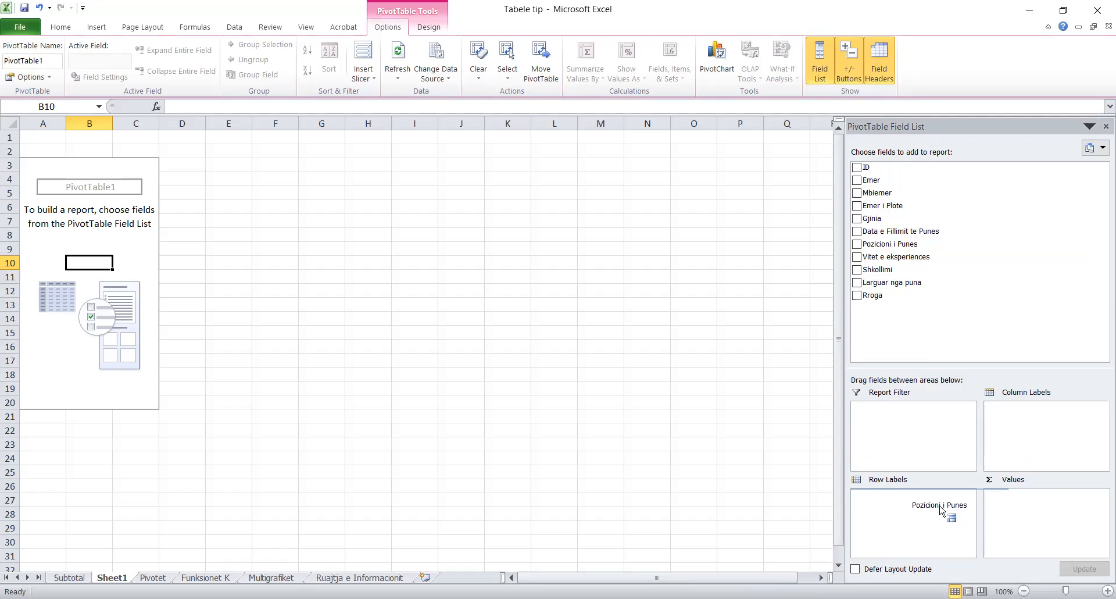
{"action": "left_click_drag", "start_coordinate": [943, 509], "coordinate": [929, 505]}
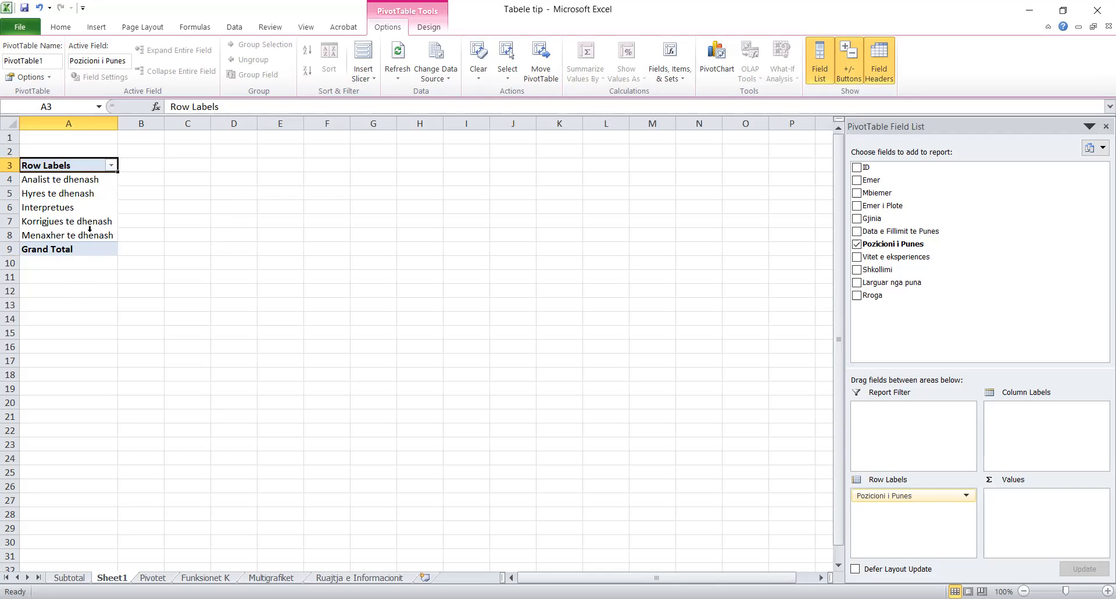
{"action": "left_click", "coordinate": [164, 577]}
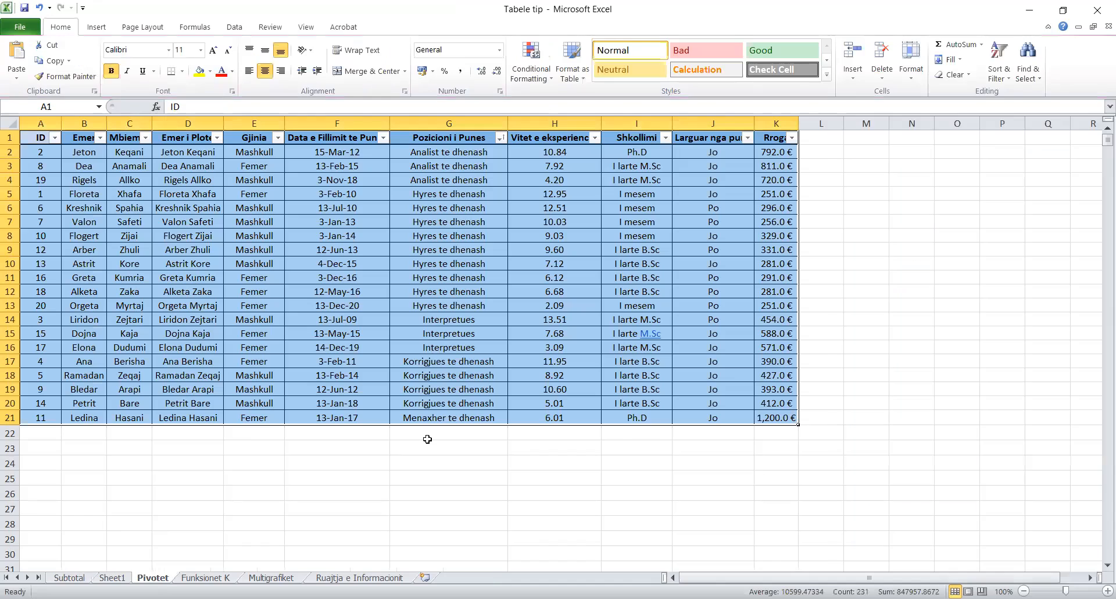
{"action": "left_click", "coordinate": [120, 578]}
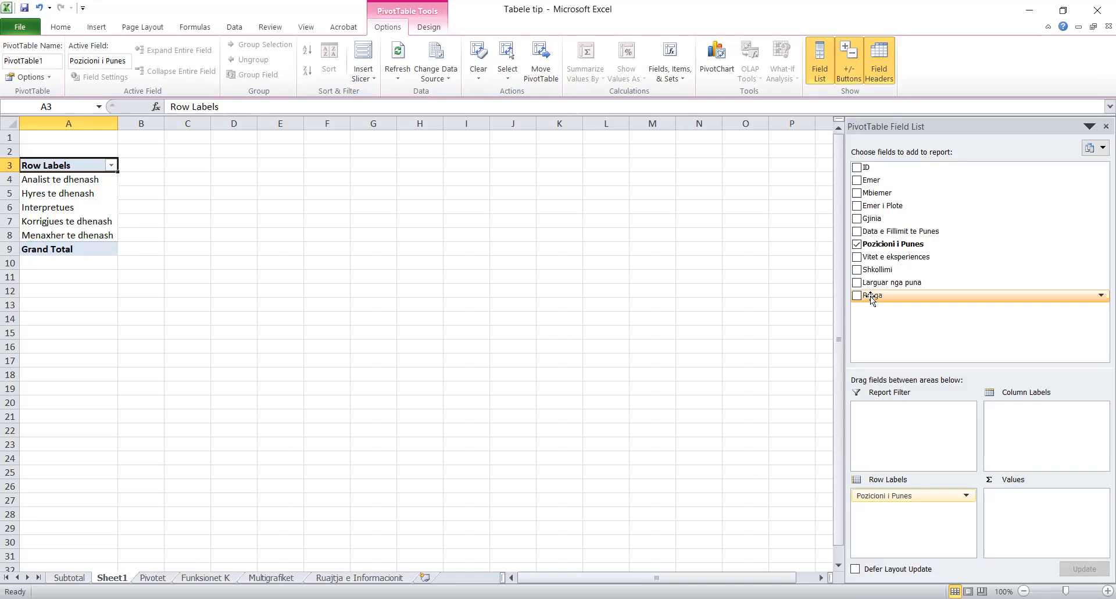
- Add Rroga as Sum of Rroga and verify totals such as 2323, 1613 and the 9325 grand total
{"action": "left_click_drag", "start_coordinate": [872, 296], "coordinate": [1009, 508]}
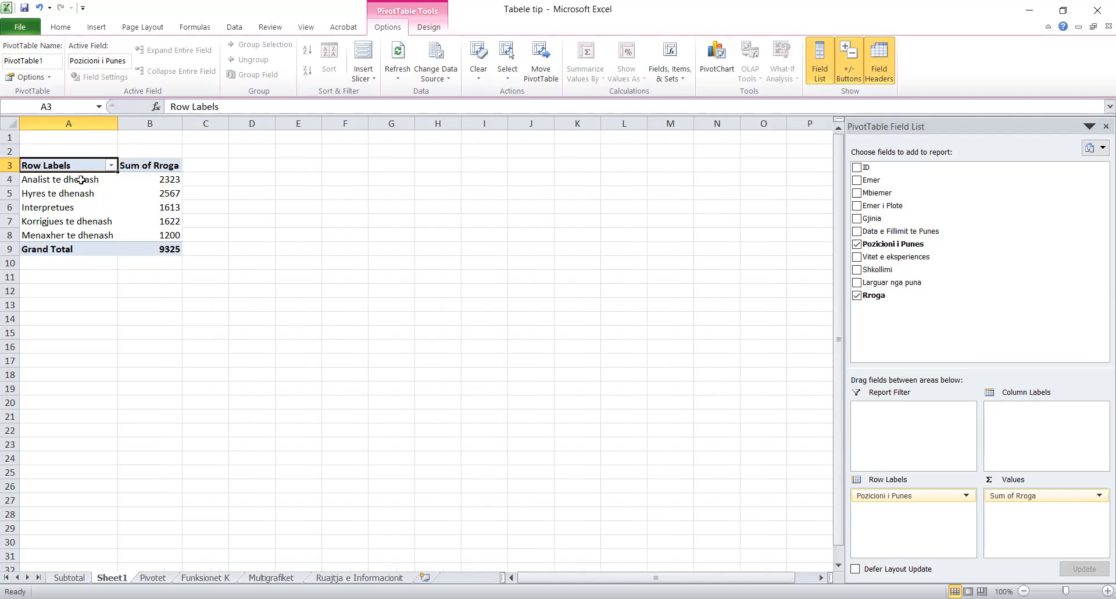
{"action": "left_click", "coordinate": [167, 179]}
{"action": "left_click", "coordinate": [167, 205]}
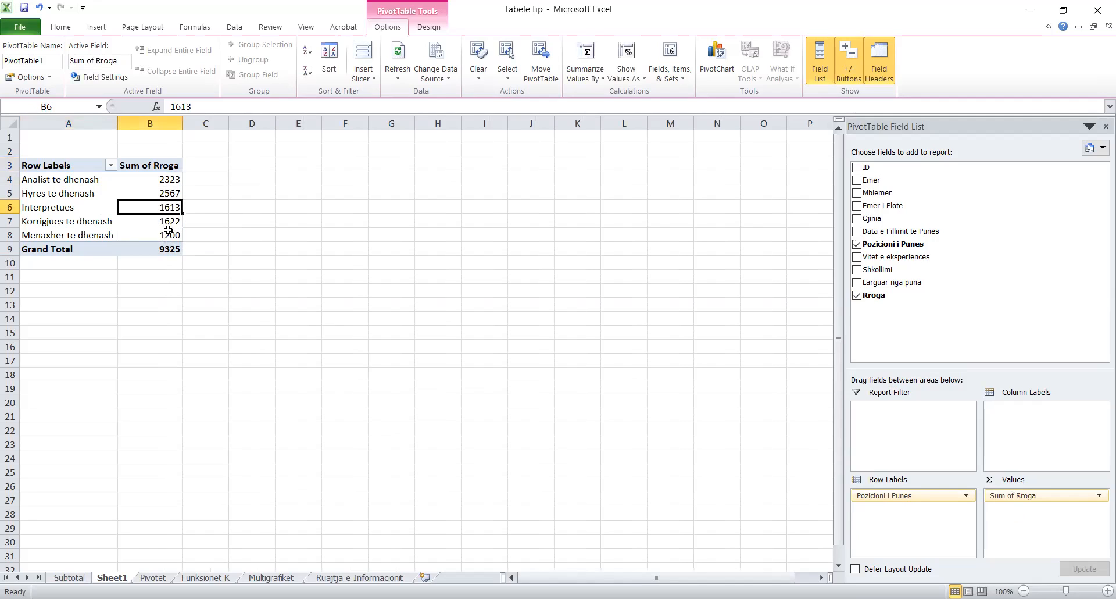
{"action": "left_click", "coordinate": [179, 249]}
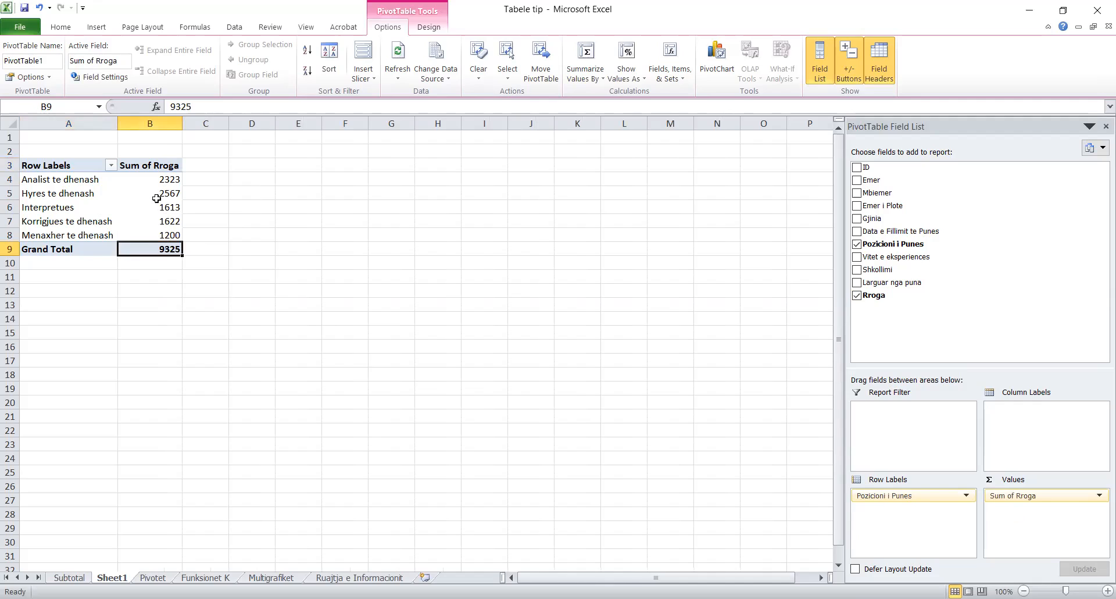
{"action": "mouse_move", "coordinate": [167, 199]}
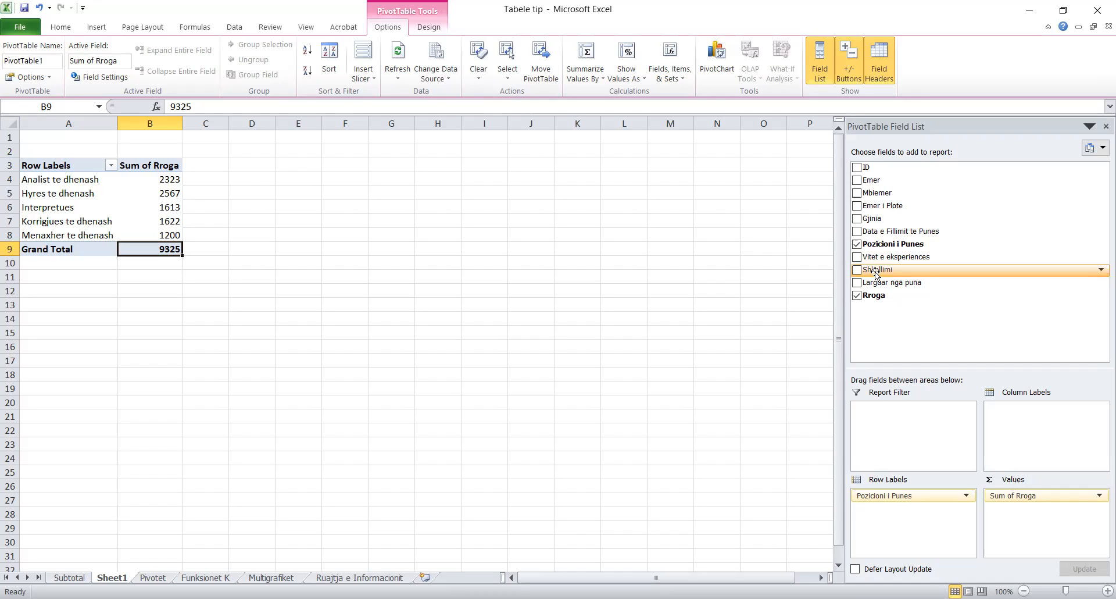
- Nest Shkollimi under Pozicioni i Punes in Row Labels and review rows like I larte M.Sc 1531
{"action": "left_click_drag", "start_coordinate": [877, 273], "coordinate": [921, 512]}
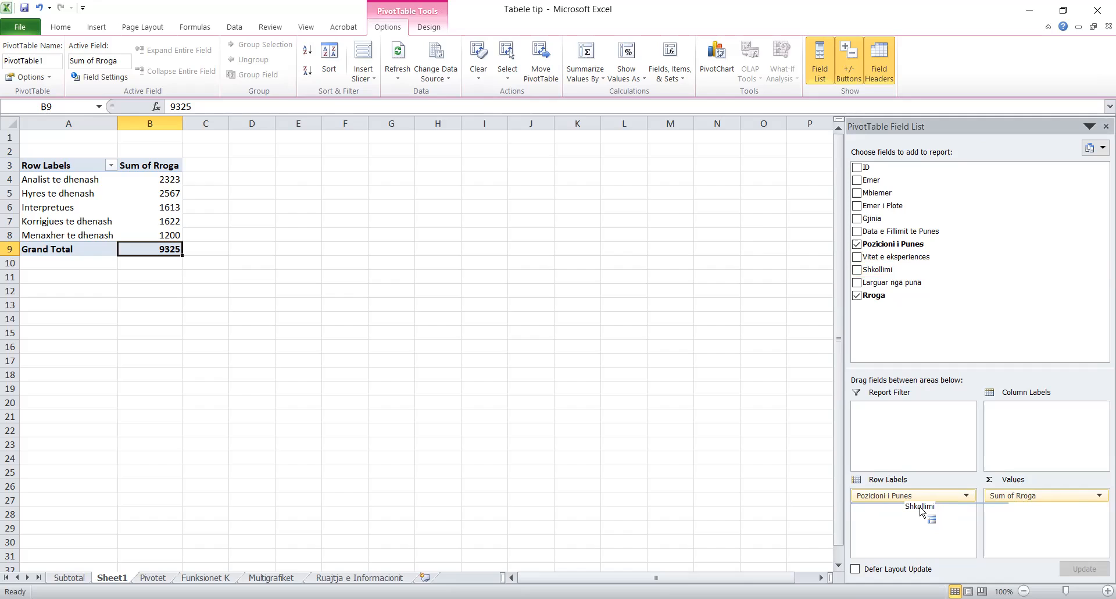
{"action": "left_click_drag", "start_coordinate": [921, 512], "coordinate": [915, 519]}
{"action": "left_click_drag", "start_coordinate": [915, 517], "coordinate": [915, 517]}
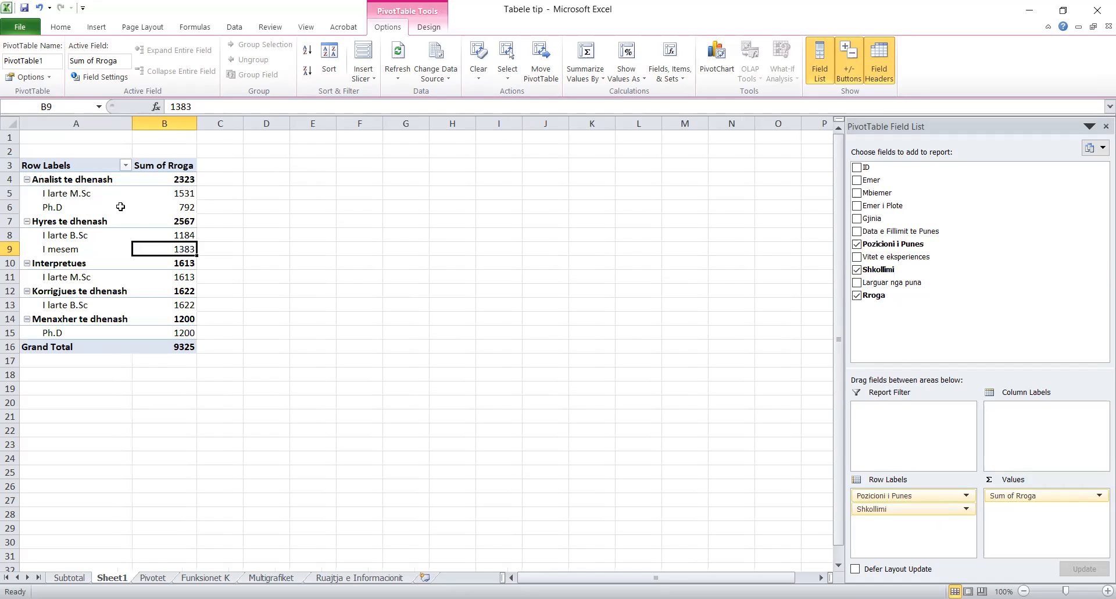
{"action": "left_click", "coordinate": [79, 180]}
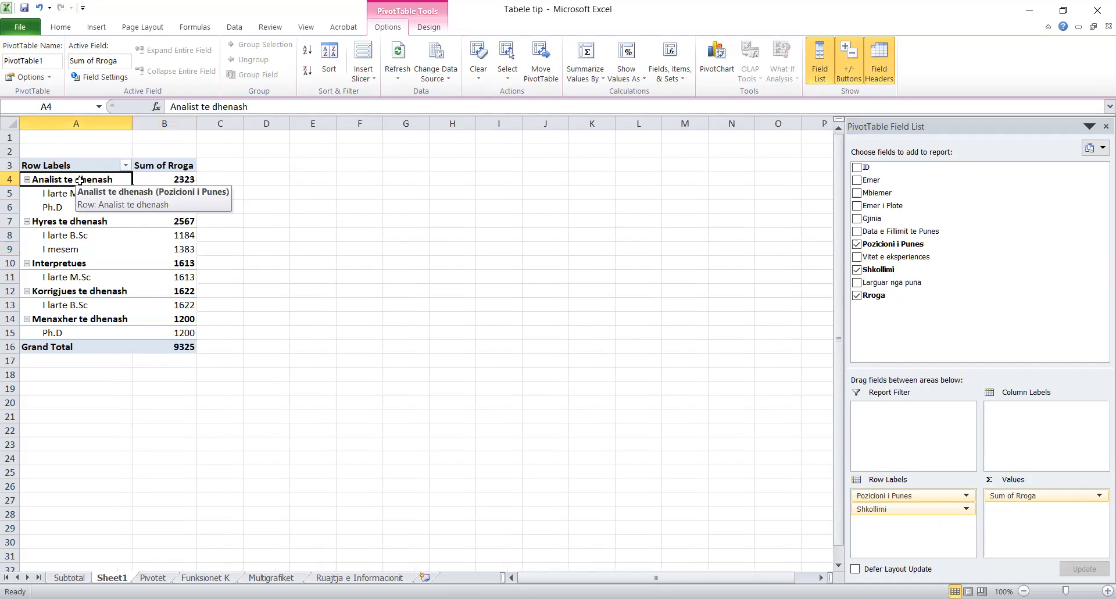
{"action": "left_click", "coordinate": [75, 213]}
{"action": "left_click", "coordinate": [68, 238]}
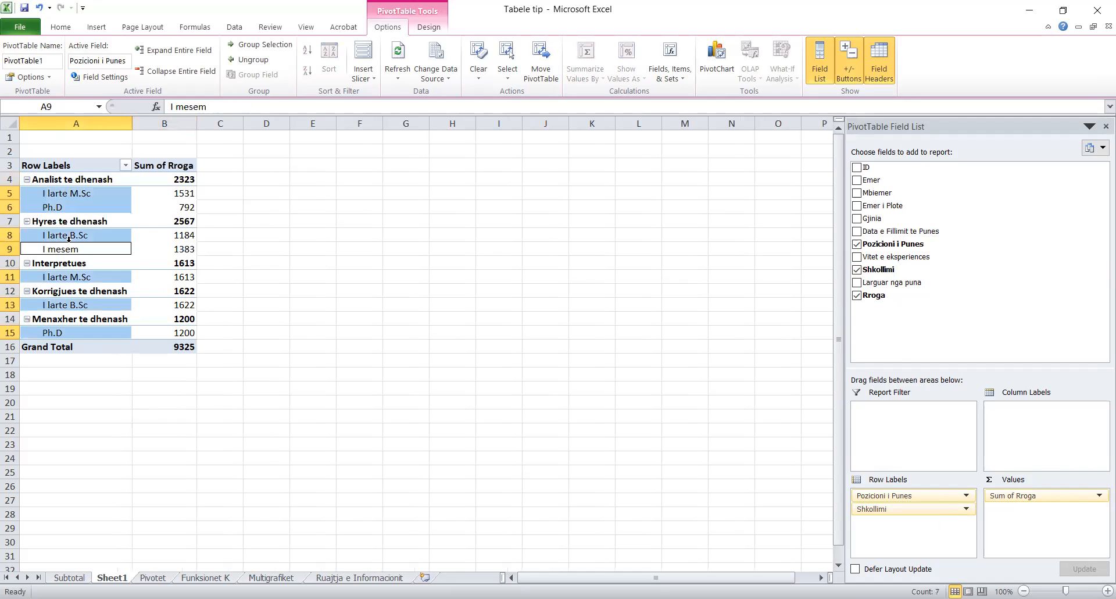
{"action": "left_click", "coordinate": [224, 222]}
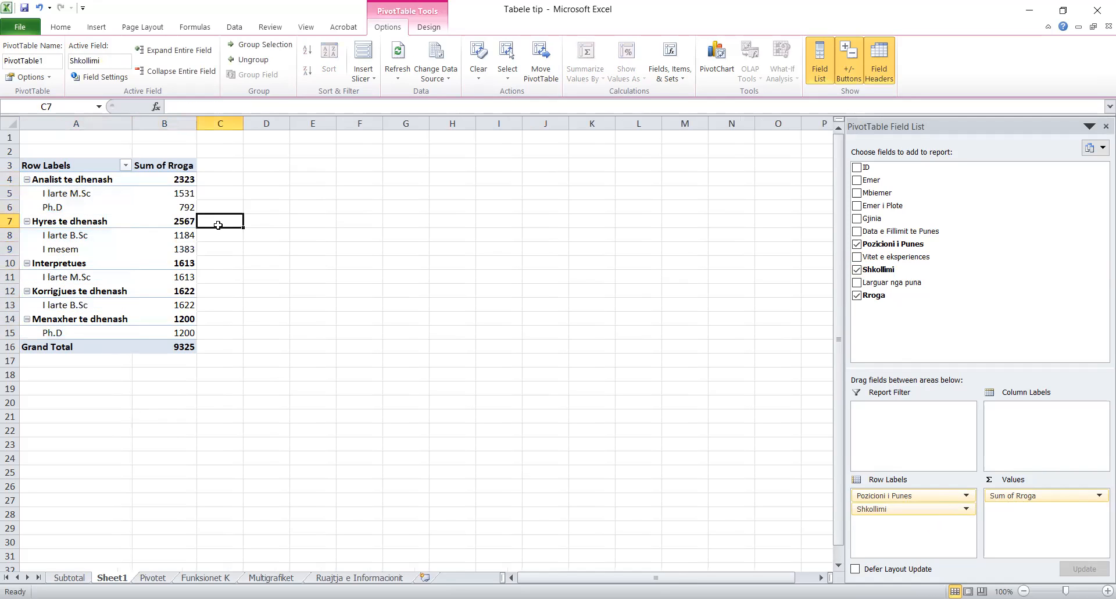
{"action": "left_click", "coordinate": [72, 197]}
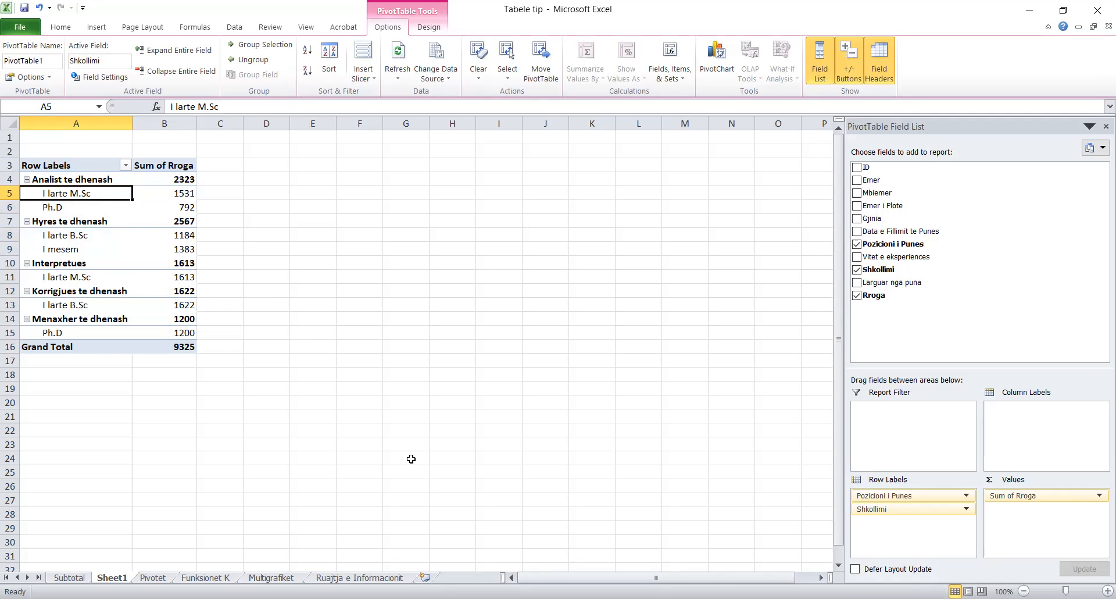
{"action": "left_click_drag", "start_coordinate": [899, 509], "coordinate": [1015, 449]}
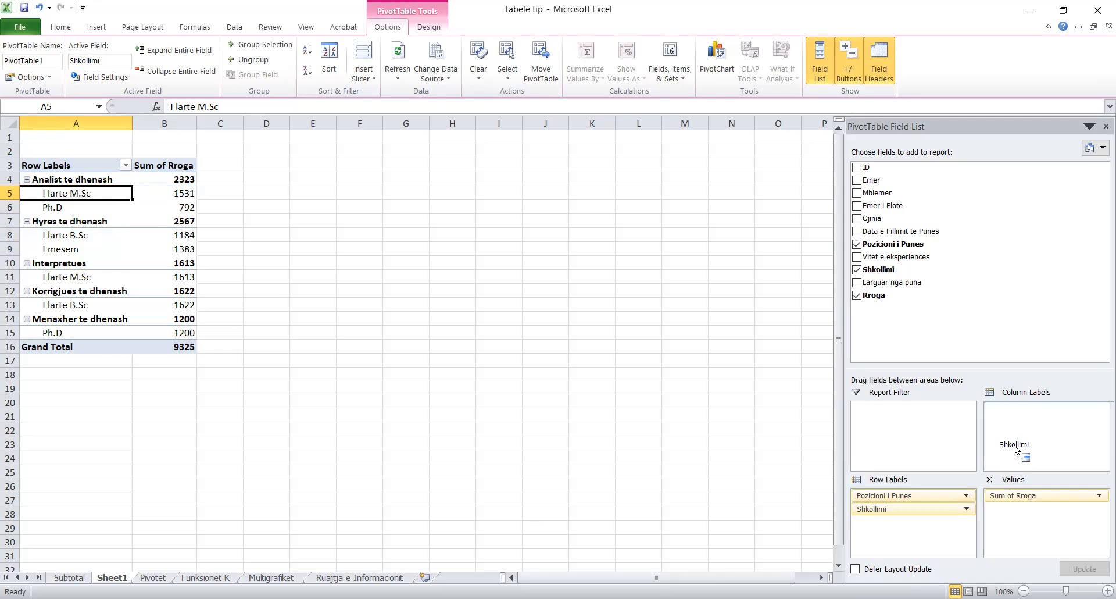
{"action": "left_click_drag", "start_coordinate": [1015, 449], "coordinate": [1015, 449]}
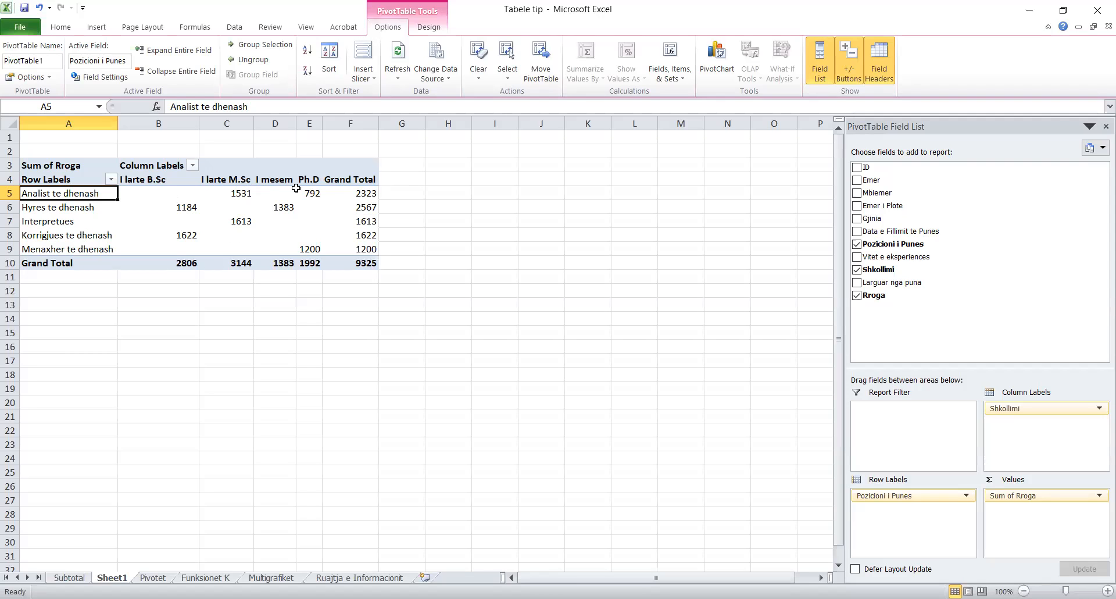
{"action": "mouse_move", "coordinate": [245, 219]}
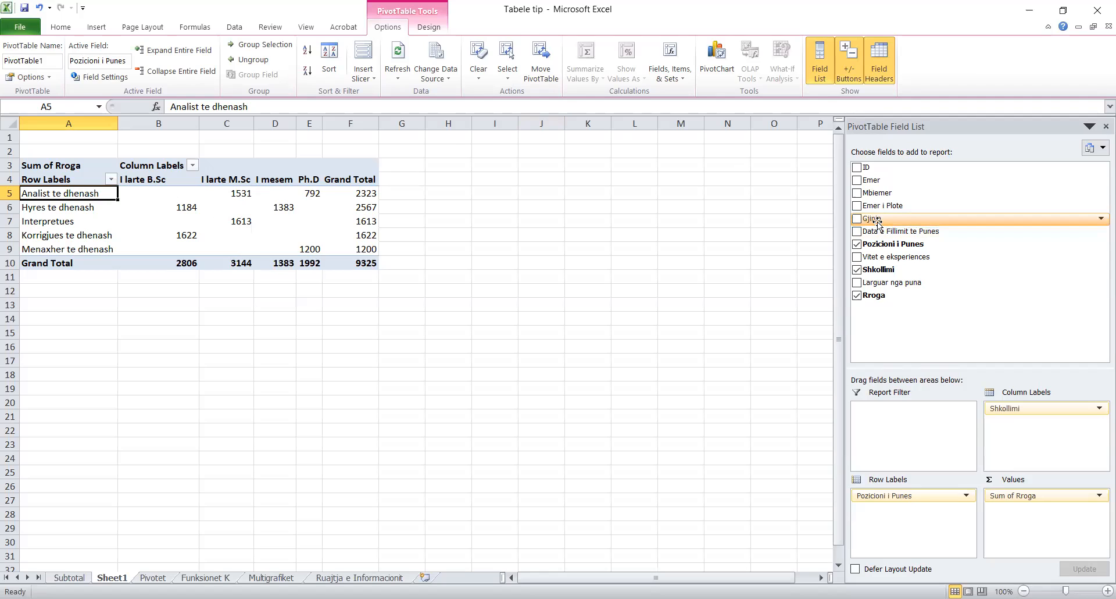
- Add Gjinia as a report filter set to Femer, giving a 4634 total
{"action": "left_click_drag", "start_coordinate": [878, 223], "coordinate": [917, 425]}
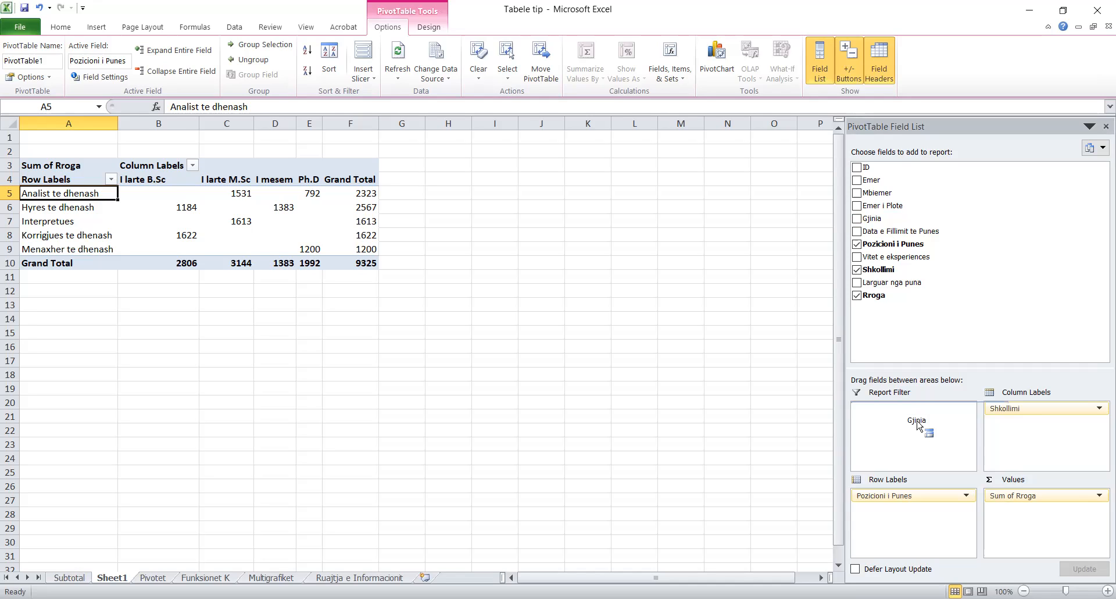
{"action": "left_click_drag", "start_coordinate": [917, 425], "coordinate": [919, 425]}
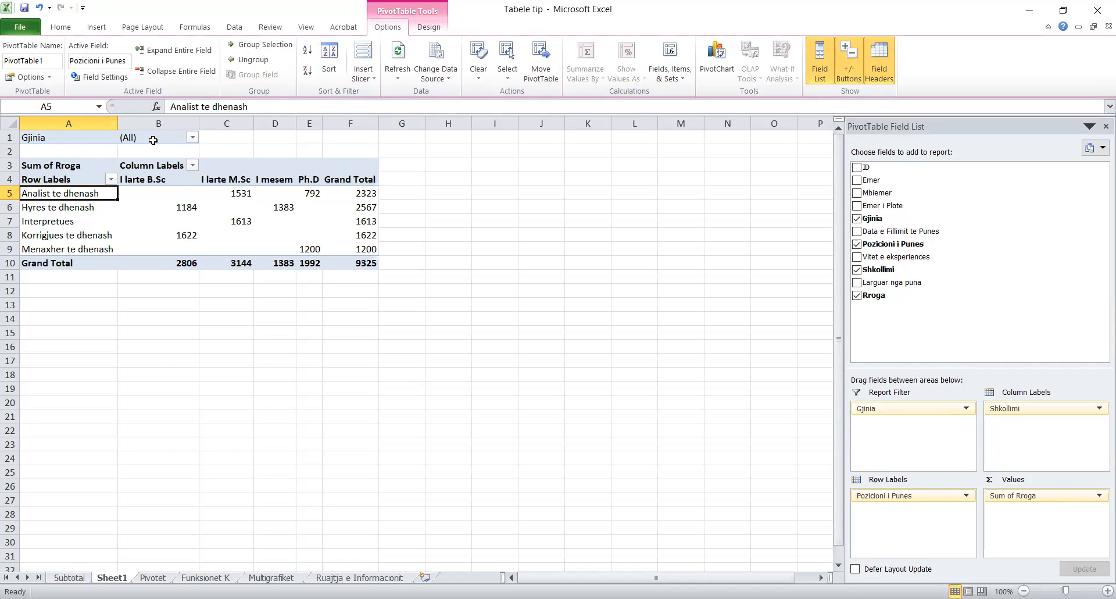
{"action": "left_click", "coordinate": [192, 137]}
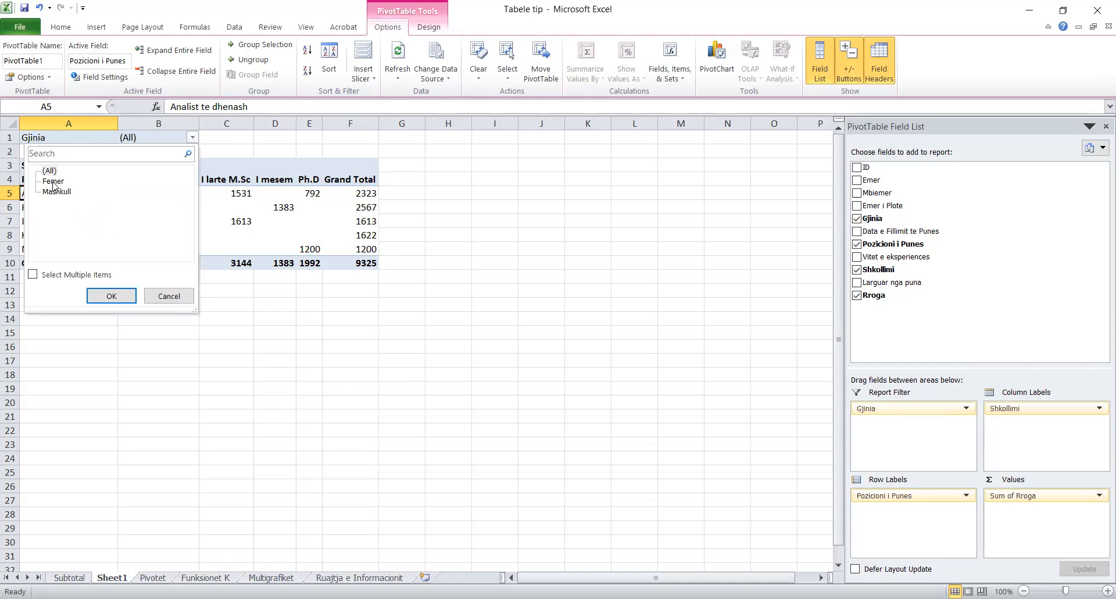
{"action": "left_click", "coordinate": [53, 182]}
{"action": "left_click", "coordinate": [123, 296]}
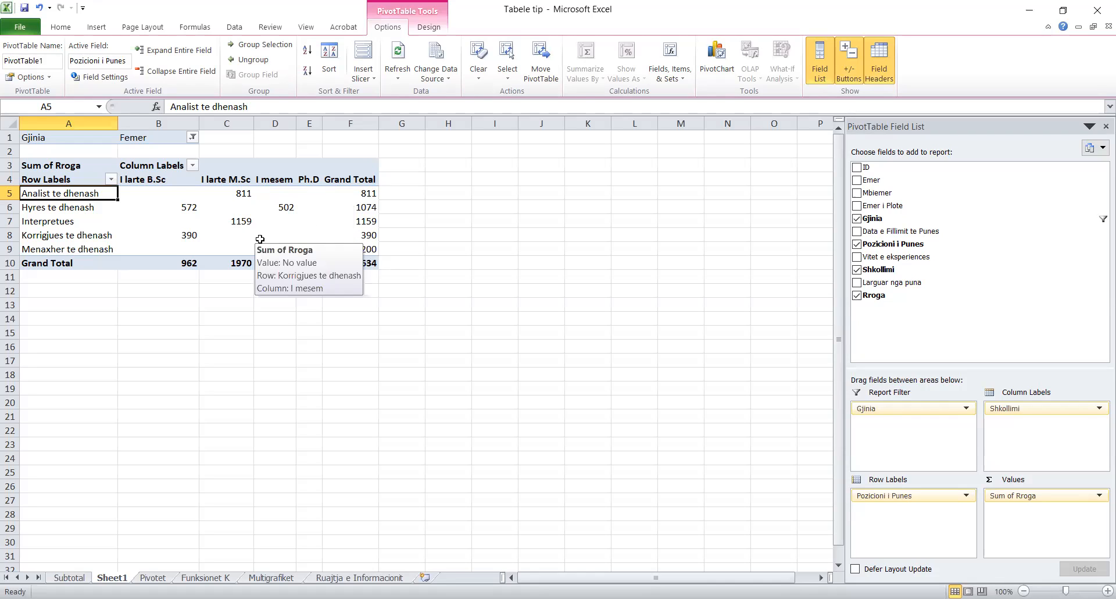
- Filter the PivotTable's Gjinia field to Mashkull only, giving a 4691 total
{"action": "left_click", "coordinate": [192, 138]}
{"action": "left_click", "coordinate": [69, 193]}
{"action": "left_click", "coordinate": [108, 294]}
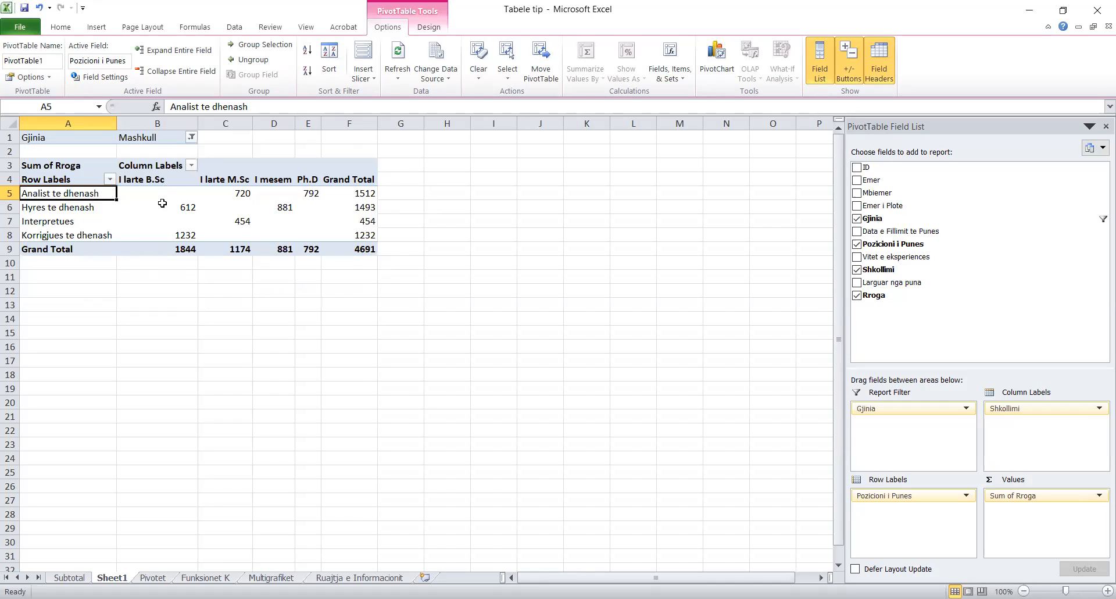
- Look at the source employee table on the Pivotet sheet
{"action": "mouse_move", "coordinate": [162, 203]}
{"action": "mouse_move", "coordinate": [238, 220]}
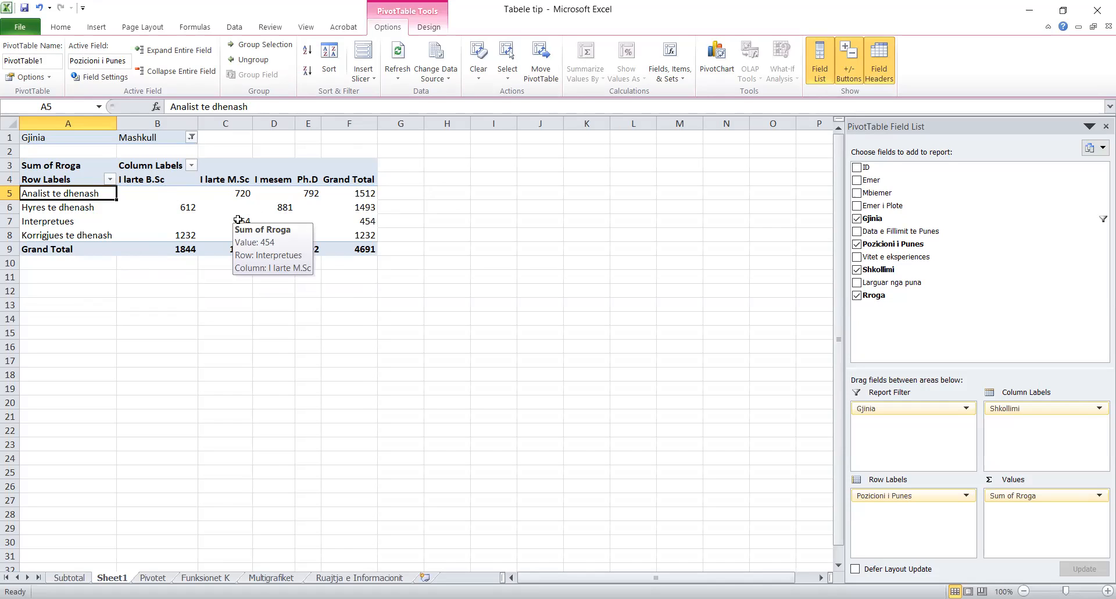
{"action": "key", "text": "ctrl+Page_Down"}
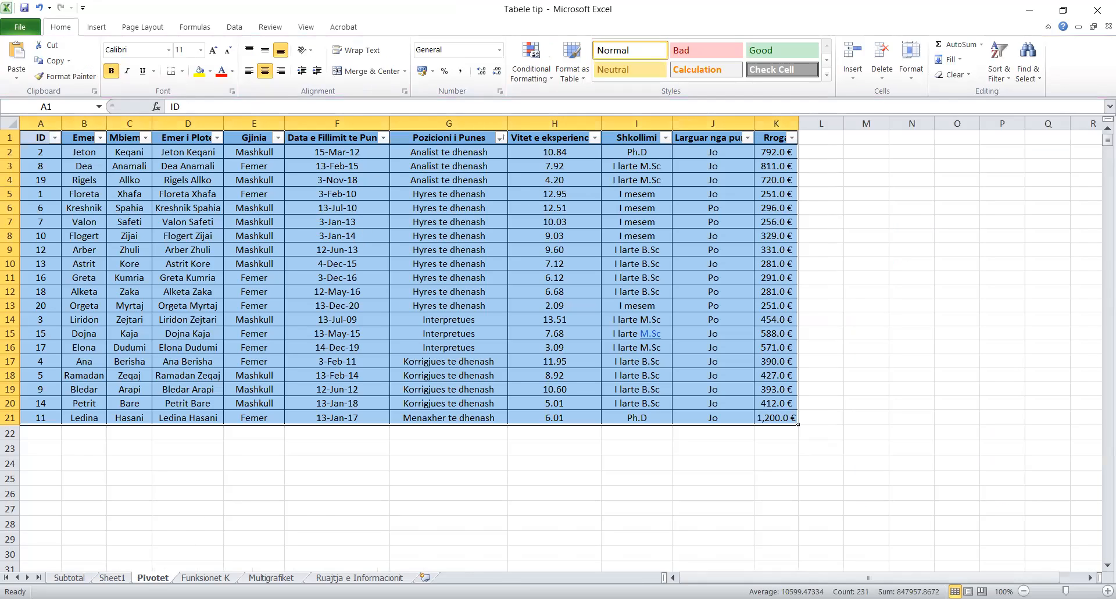
- Return to the Sheet1 PivotTable, then go to the Funksionet K salary sheet
{"action": "key", "text": "ctrl+Page_Up"}
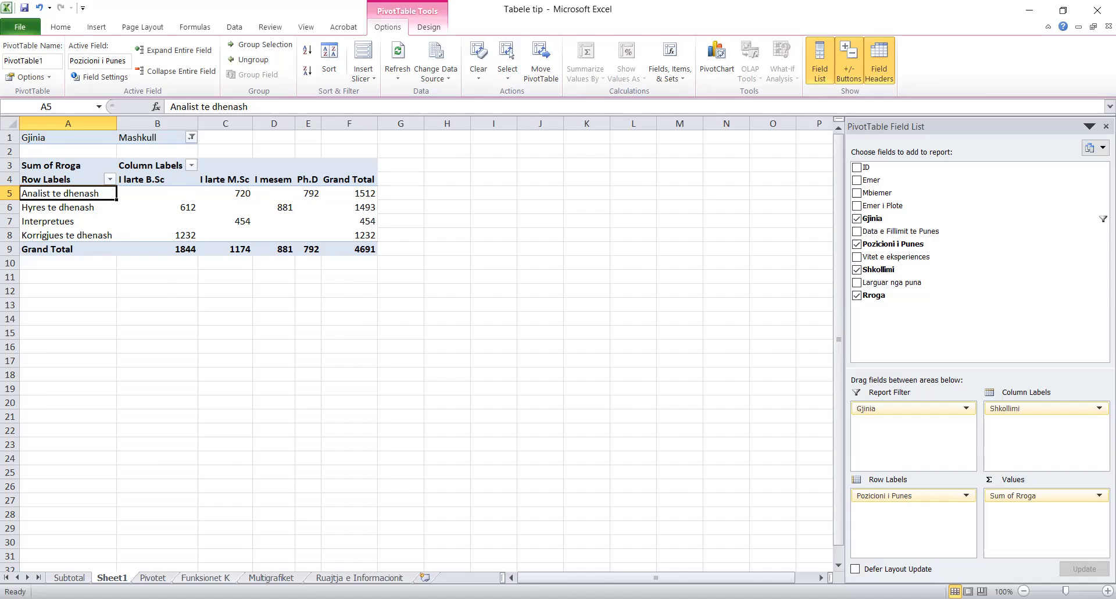
{"action": "left_click", "coordinate": [205, 577]}
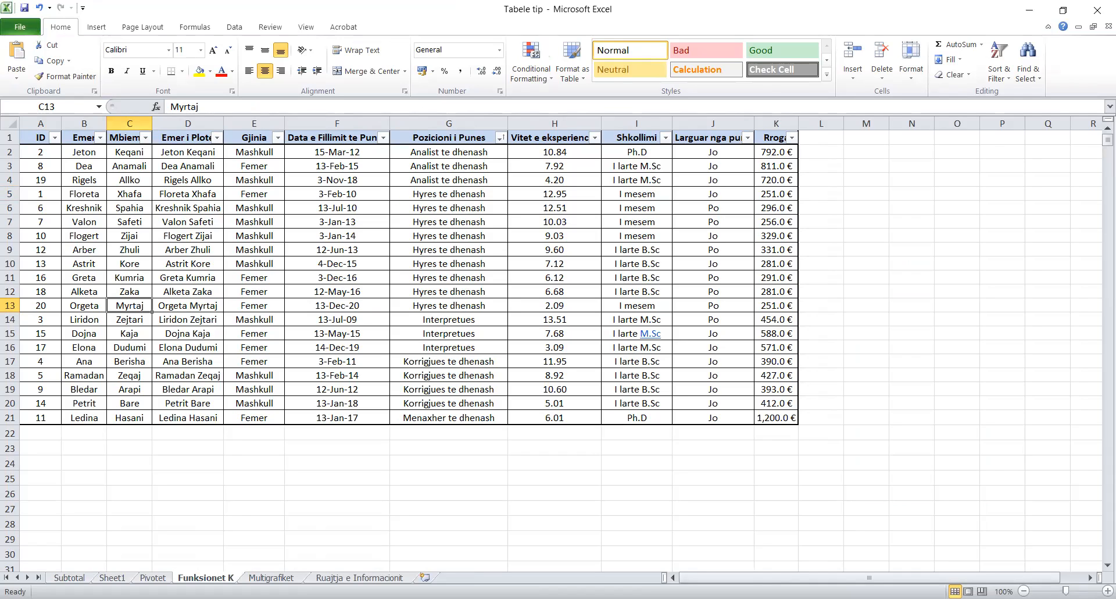
{"action": "left_click", "coordinate": [940, 199]}
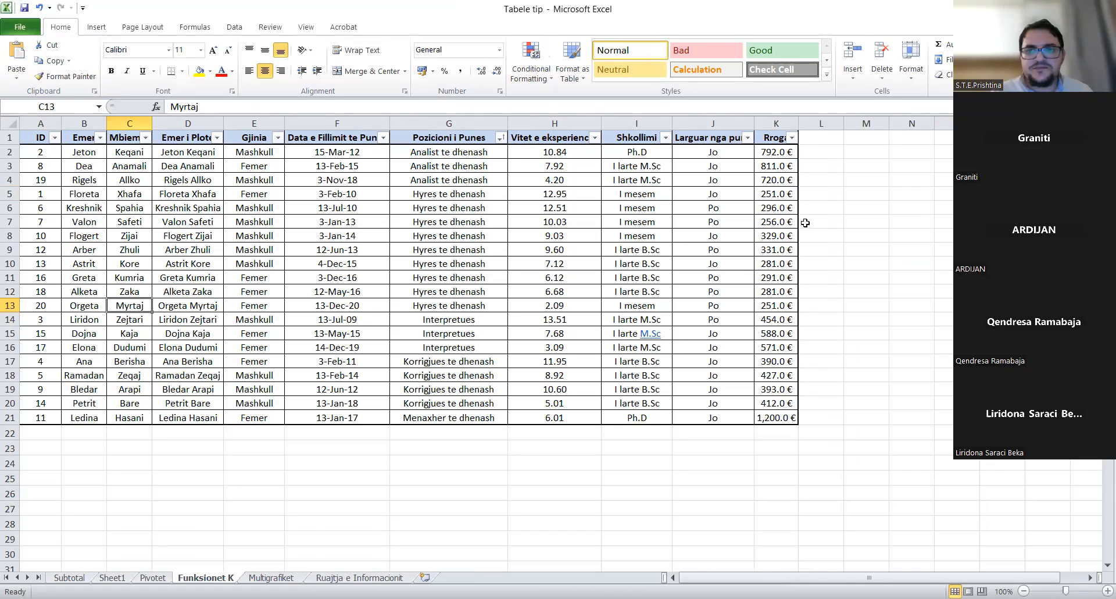
{"action": "left_click", "coordinate": [815, 163]}
{"action": "left_click", "coordinate": [827, 149]}
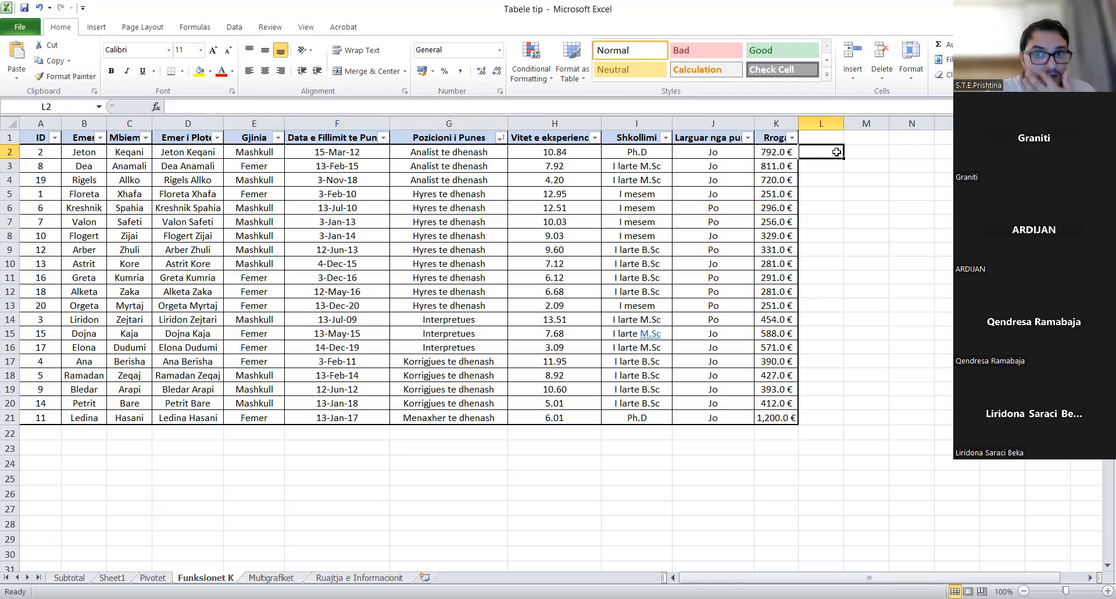
{"action": "type", "text": "="}
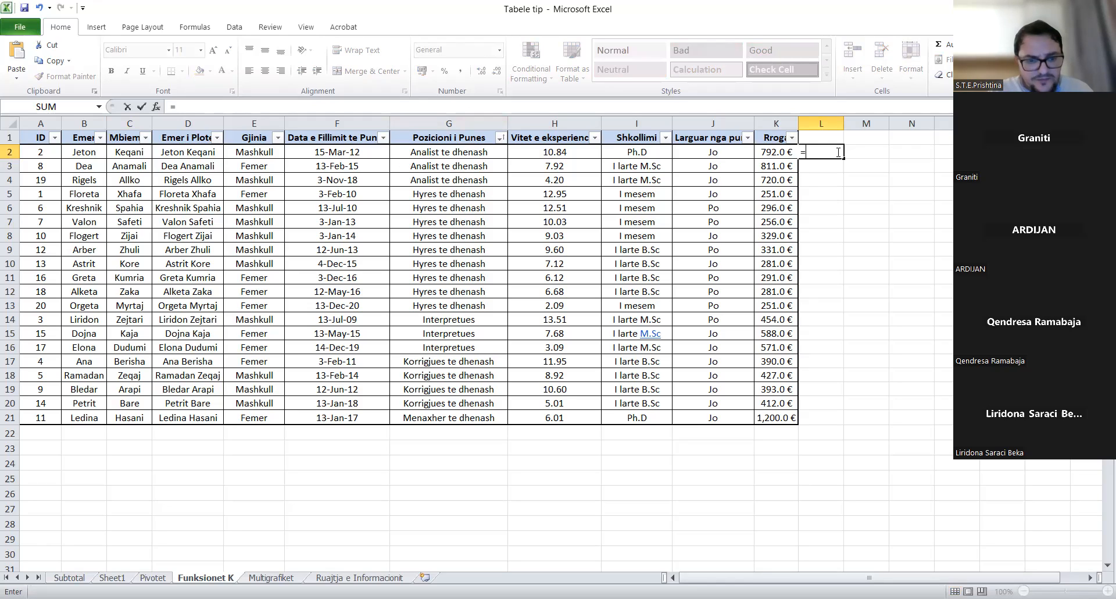
- Enter =SUM(K2:K21) in L2 to total the salaries to 9,325.0 €
{"action": "type", "text": "sum"}
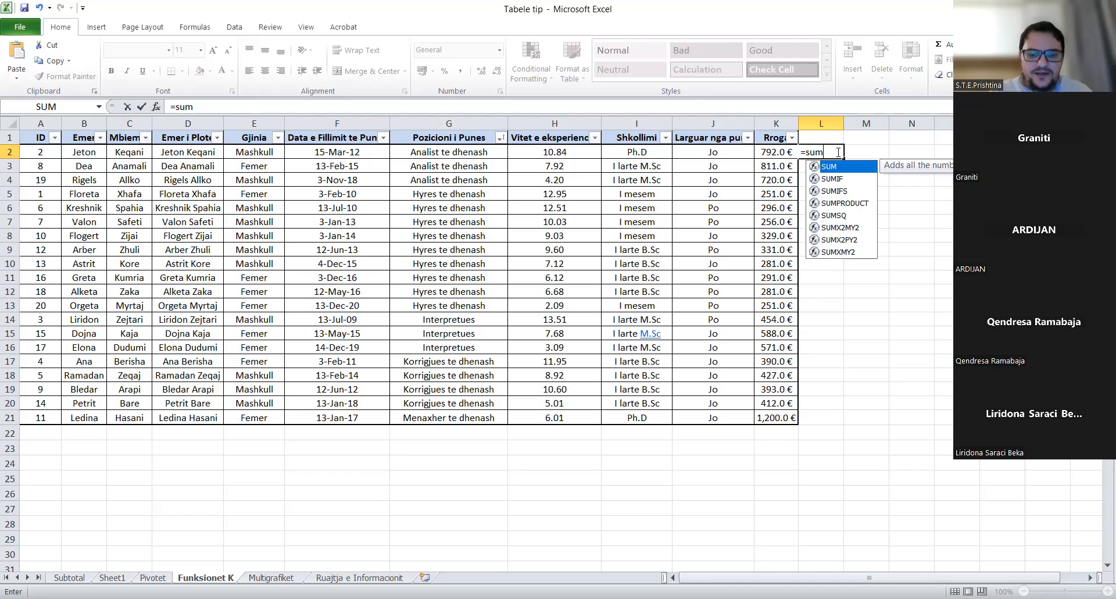
{"action": "type", "text": "("}
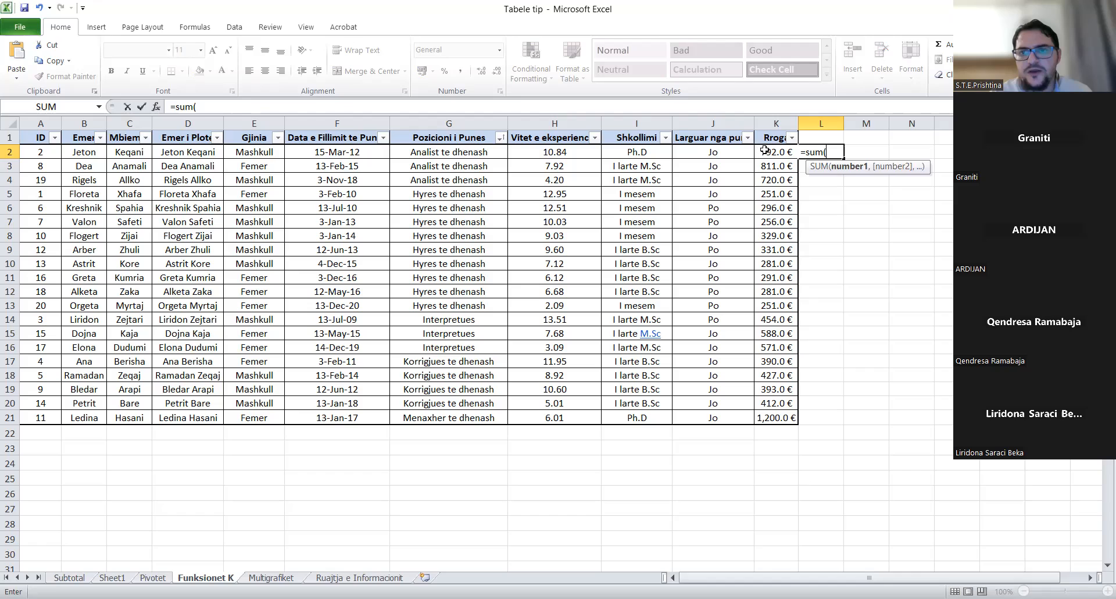
{"action": "left_click_drag", "start_coordinate": [765, 150], "coordinate": [767, 164]}
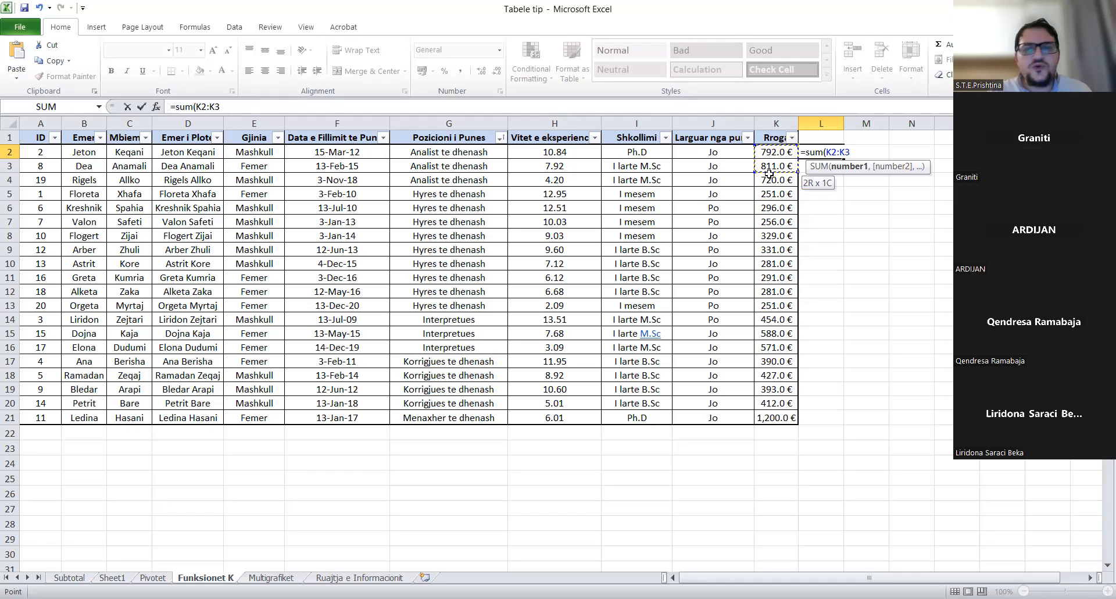
{"action": "left_click_drag", "start_coordinate": [759, 377], "coordinate": [768, 418]}
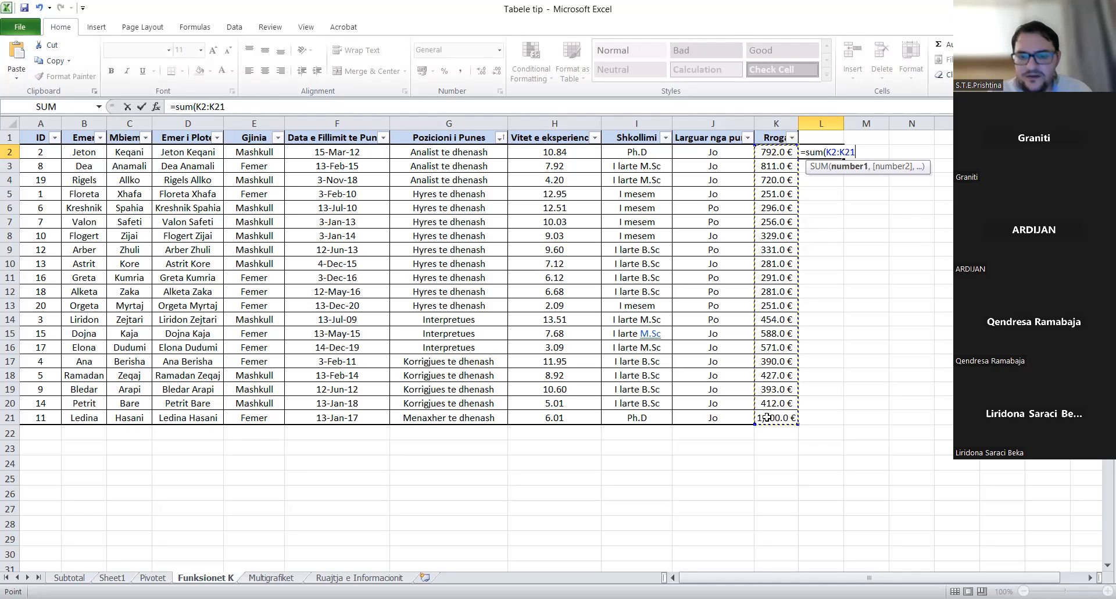
{"action": "type", "text": ")"}
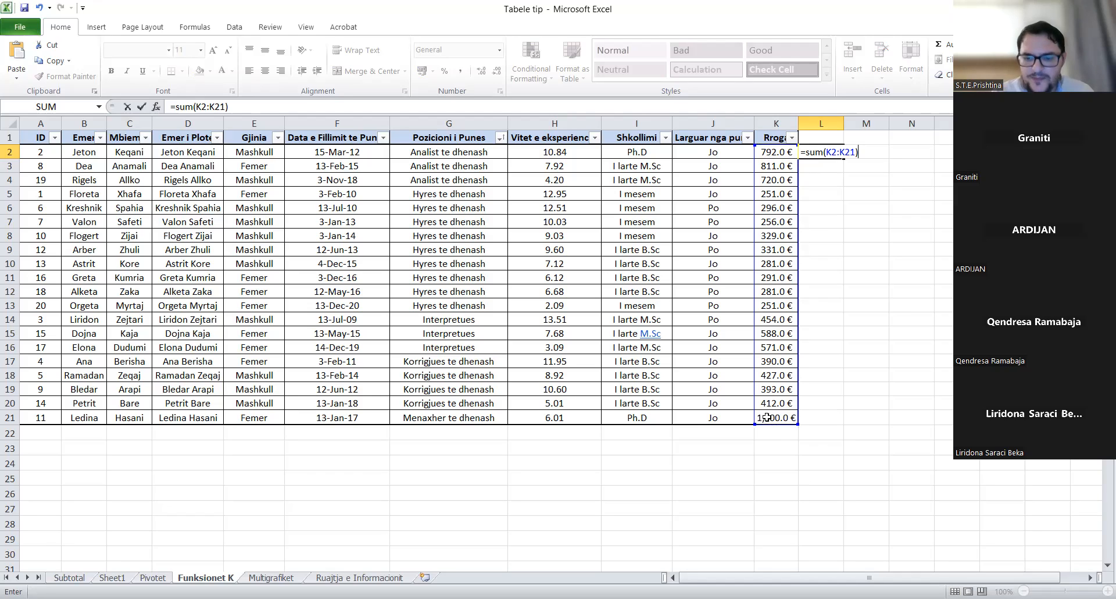
{"action": "key", "text": "Return"}
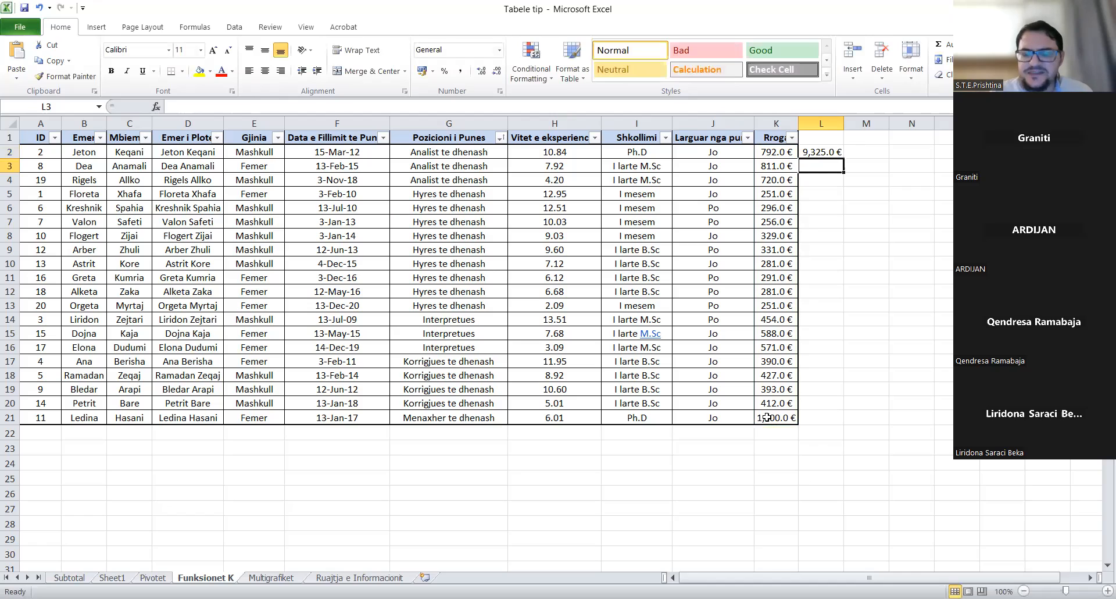
{"action": "key", "text": "Up"}
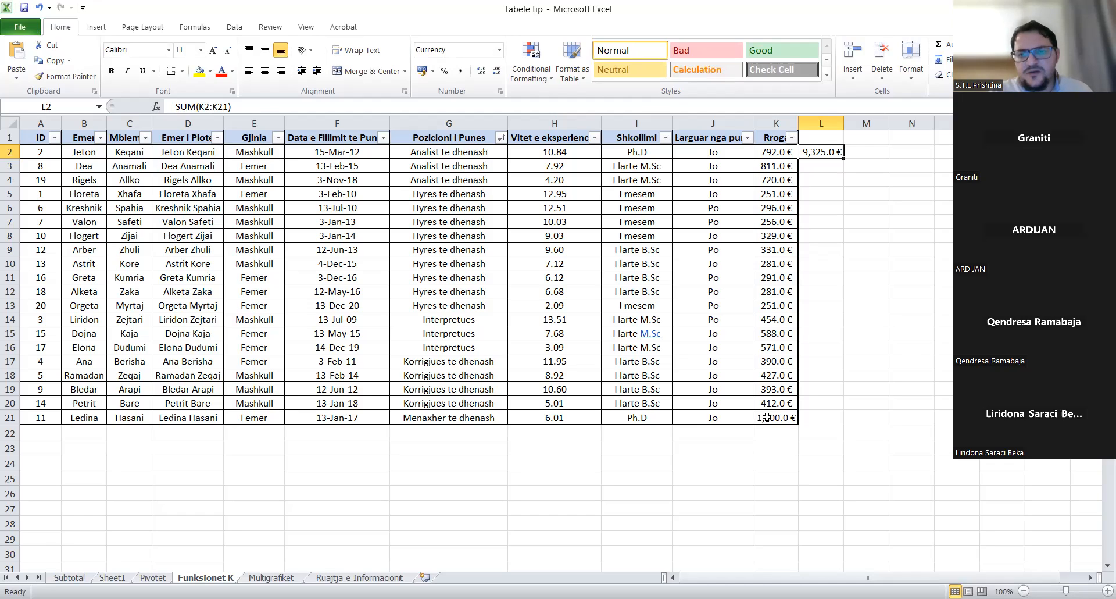
- Delete L2's SUM(K2:K21) formula back to a bare '=' sign
{"action": "double_click", "coordinate": [826, 153]}
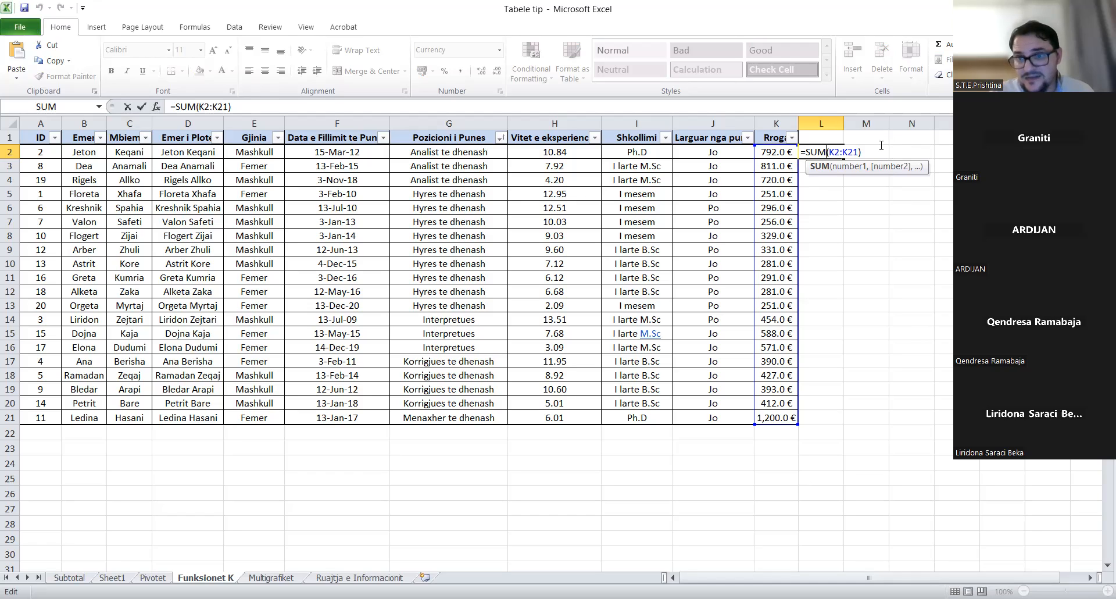
{"action": "left_click", "coordinate": [871, 152]}
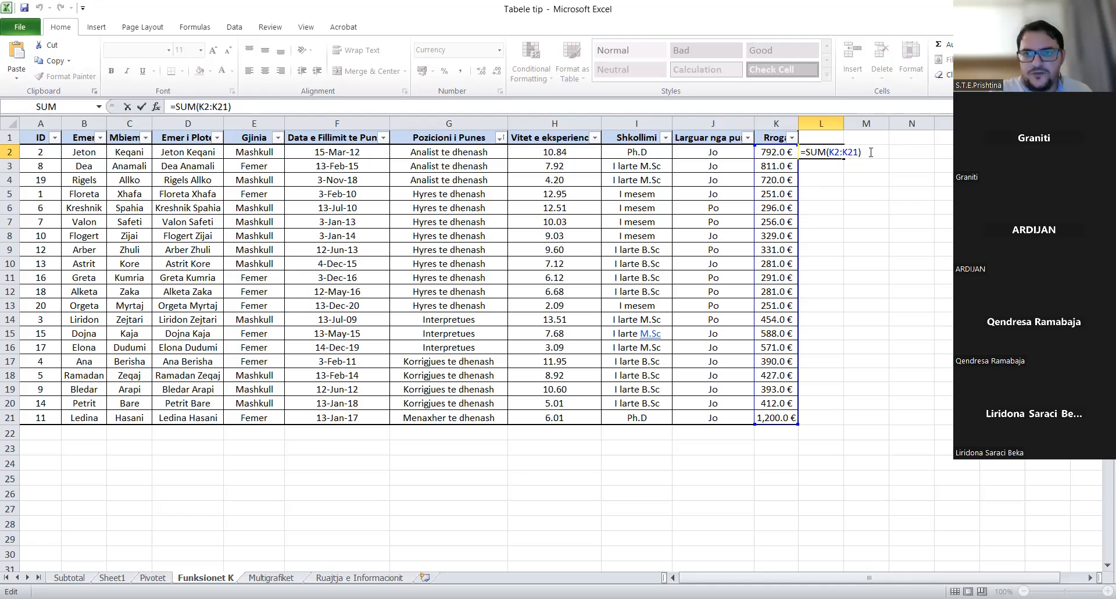
{"action": "key", "text": "BackSpace"}
{"action": "key", "text": "BackSpace"}
{"action": "key", "text": "BackSpace"}
{"action": "key", "text": "BackSpace"}
{"action": "key", "text": "BackSpace"}
{"action": "key", "text": "BackSpace"}
{"action": "key", "text": "BackSpace"}
{"action": "key", "text": "BackSpace"}
{"action": "key", "text": "BackSpace"}
{"action": "key", "text": "BackSpace"}
{"action": "key", "text": "BackSpace"}
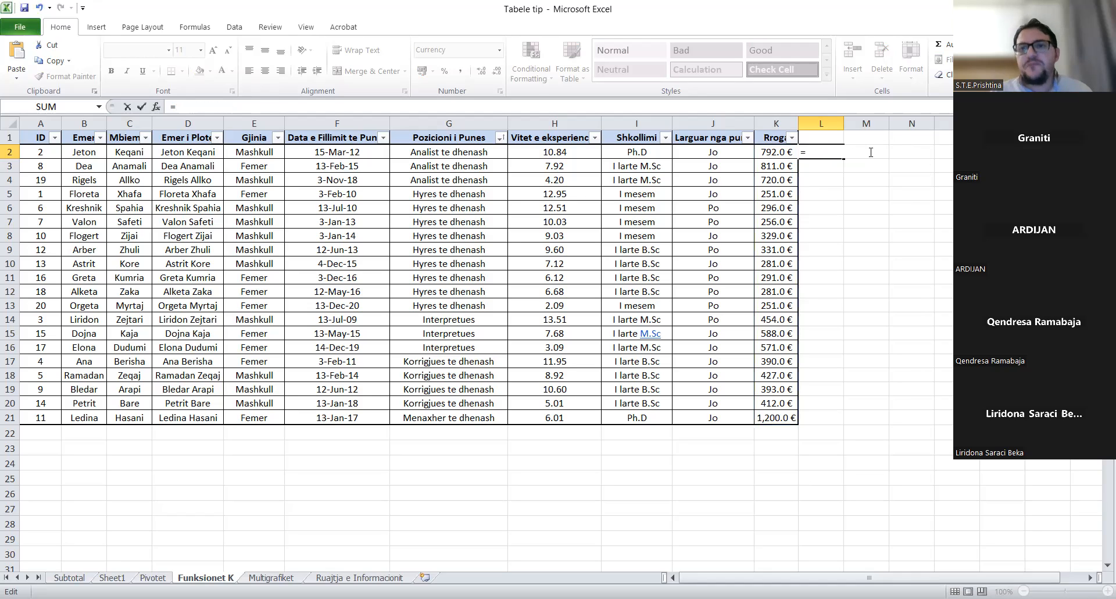
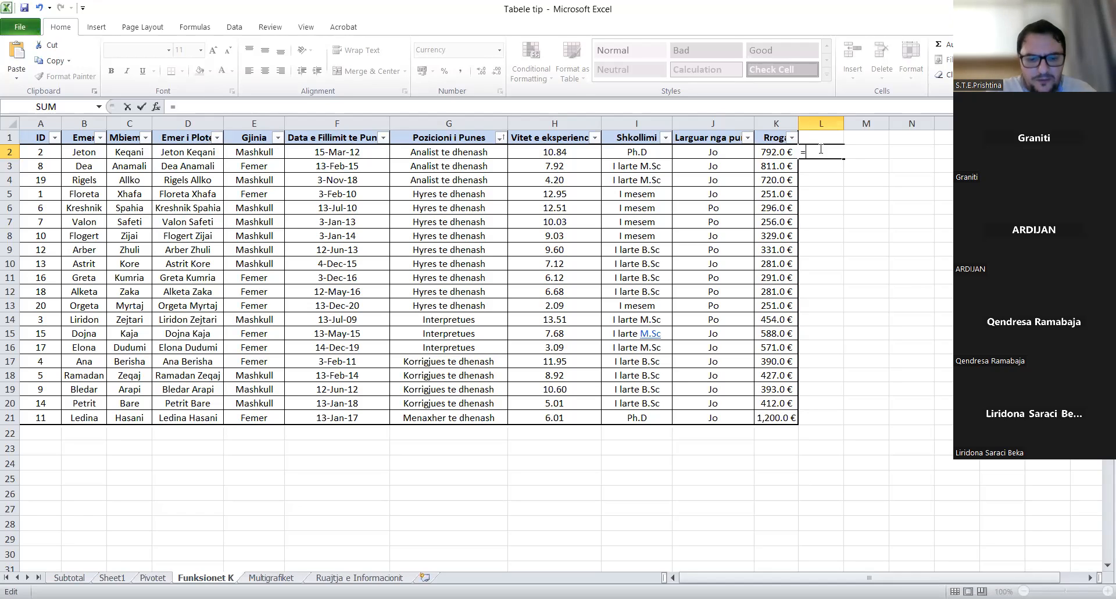
- Begin the formula in L2 of Funksionet K with =if(
{"action": "type", "text": "if"}
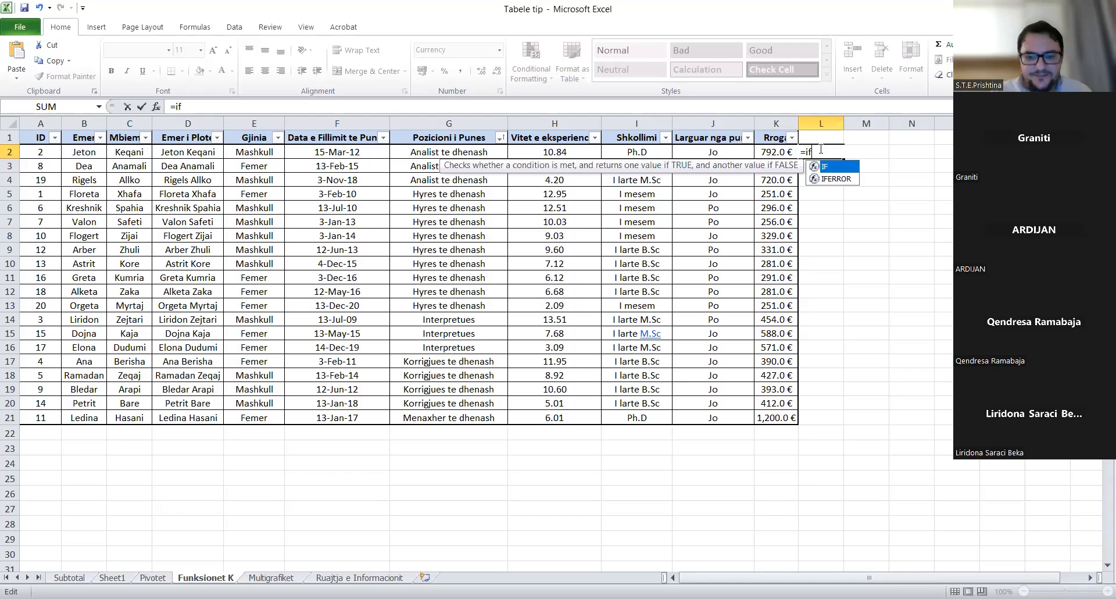
{"action": "type", "text": "("}
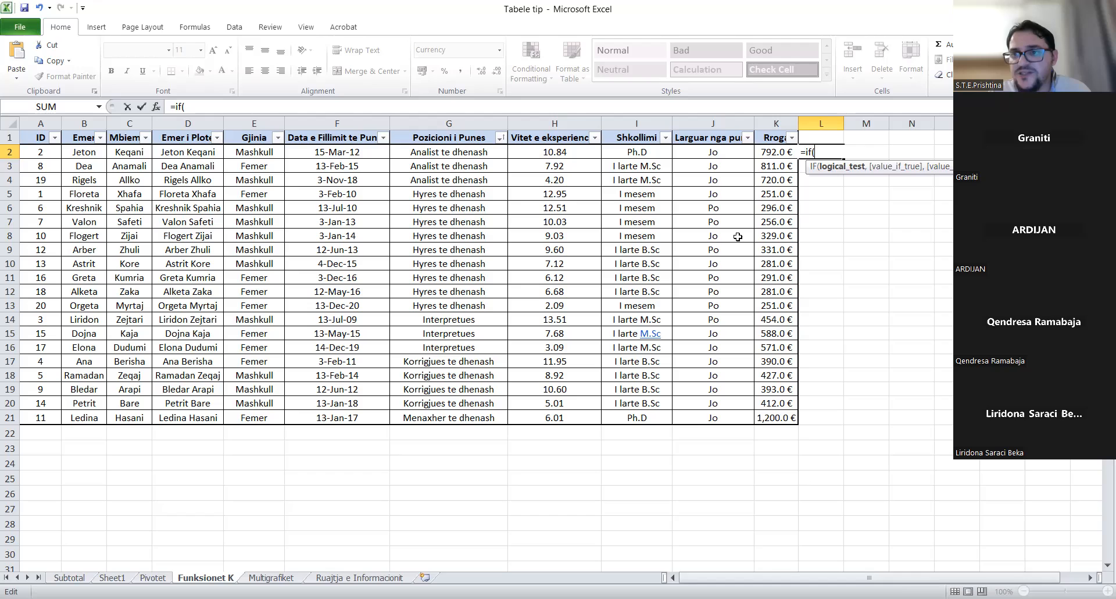
{"action": "key", "text": "alt+Tab"}
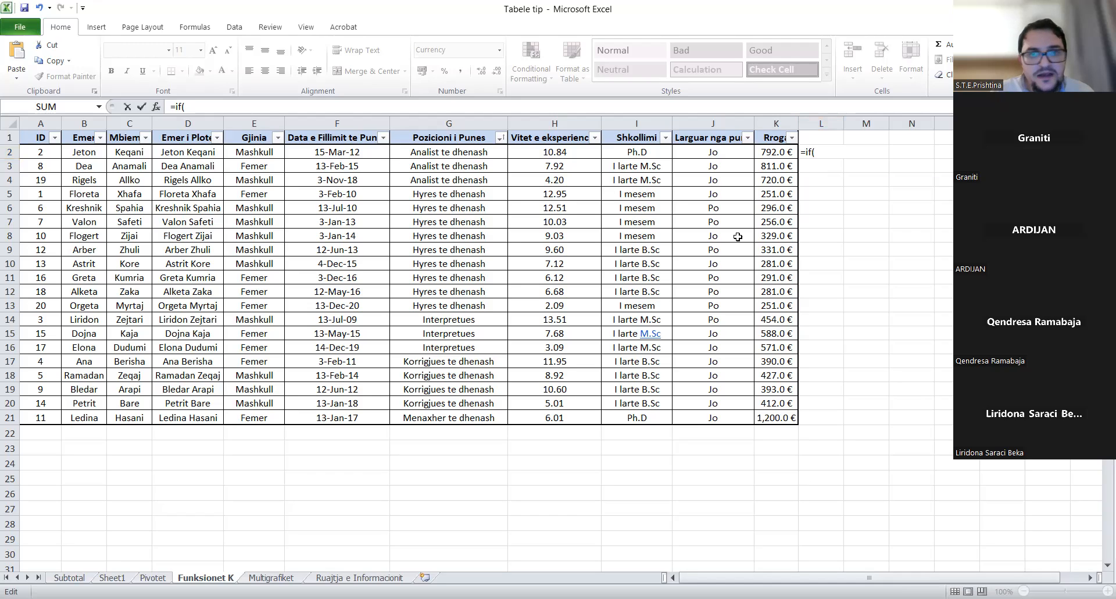
{"action": "left_click", "coordinate": [828, 154]}
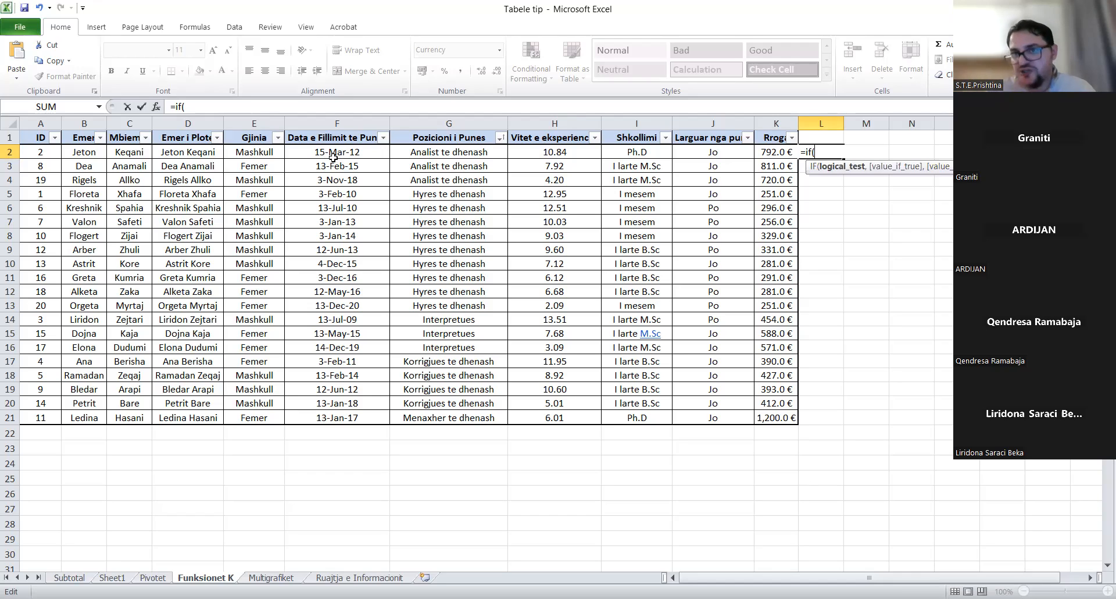
- Build the condition OR(MONTH(F2)=1, MONTH(F2)=2, MONTH(F2)=3) inside L2's IF formula
{"action": "type", "text": "or"}
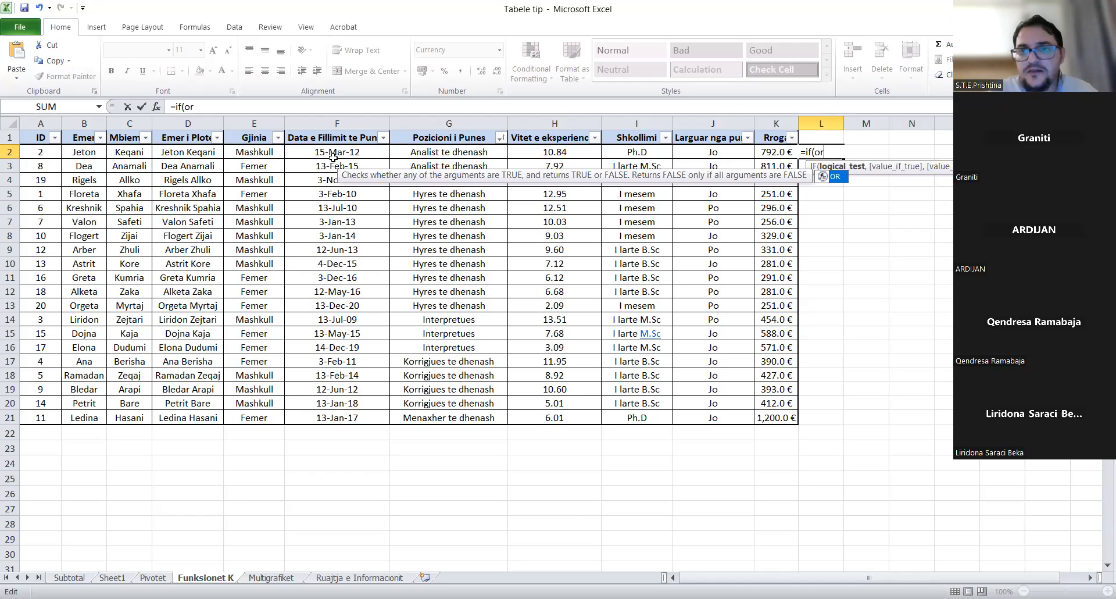
{"action": "type", "text": "("}
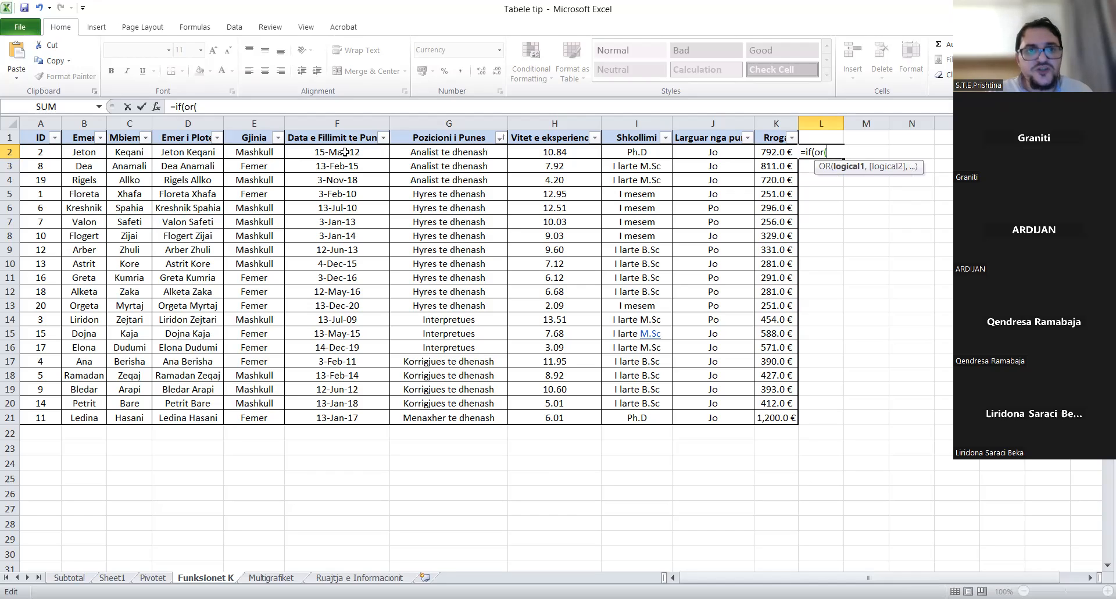
{"action": "left_click", "coordinate": [345, 151]}
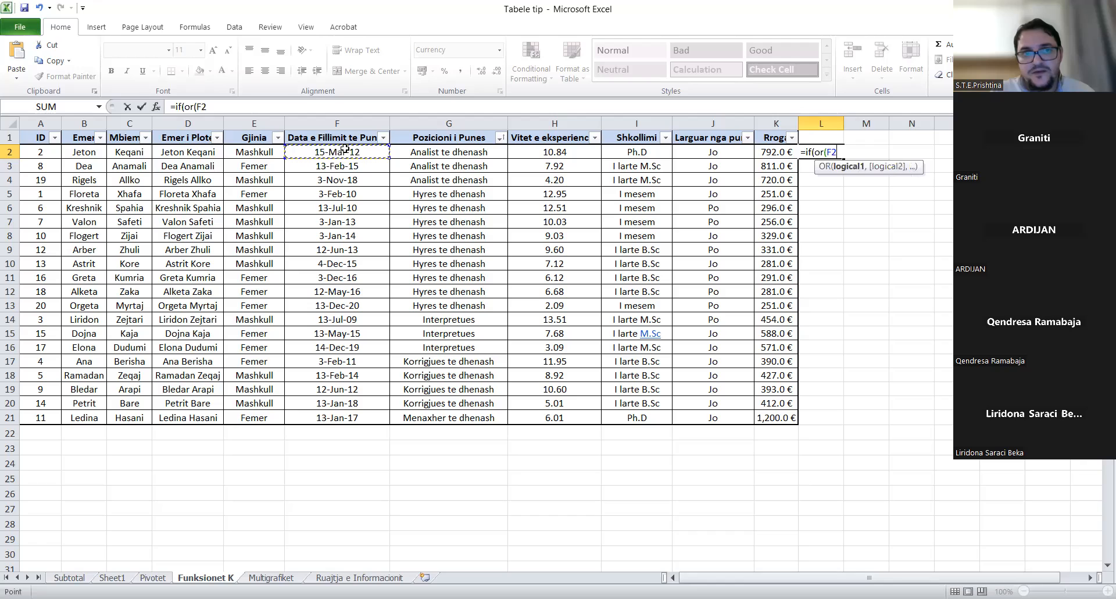
{"action": "left_click", "coordinate": [199, 107]}
{"action": "type", "text": "month("}
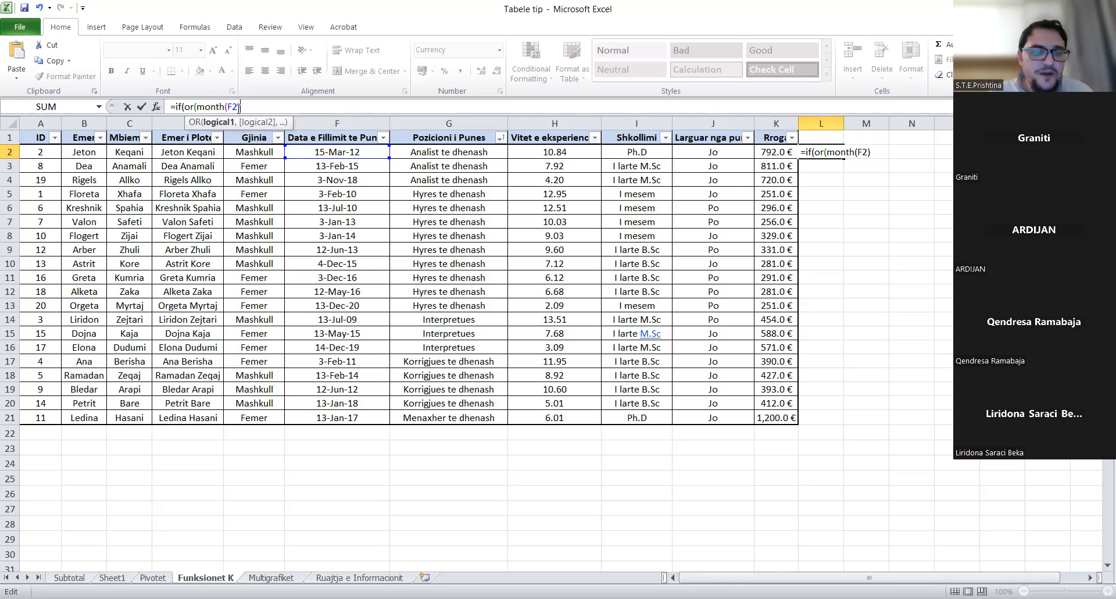
{"action": "type", "text": "=1"}
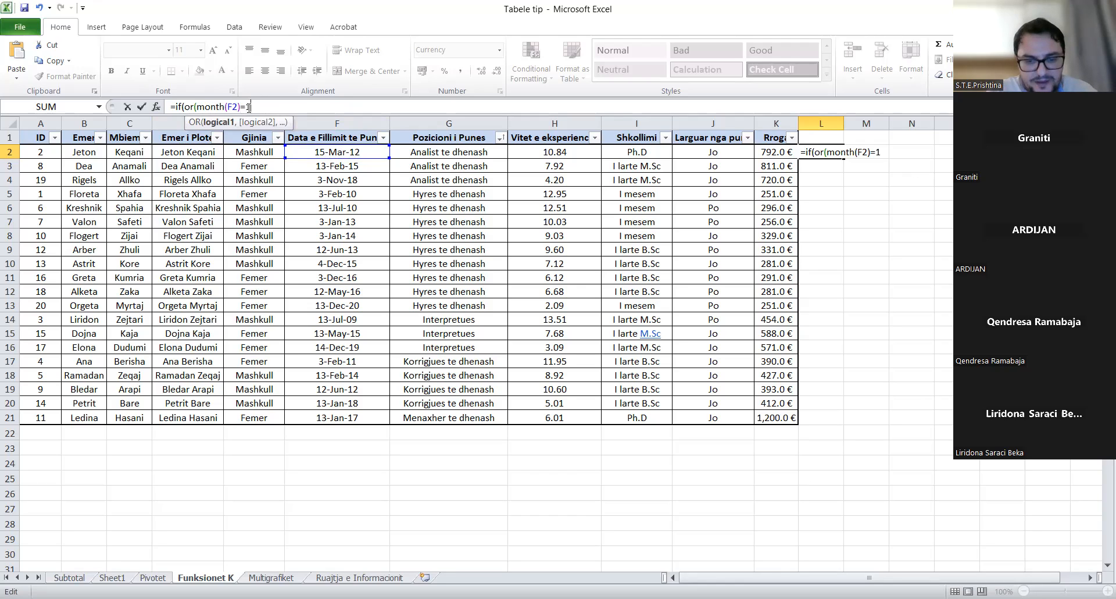
{"action": "type", "text": ",month"}
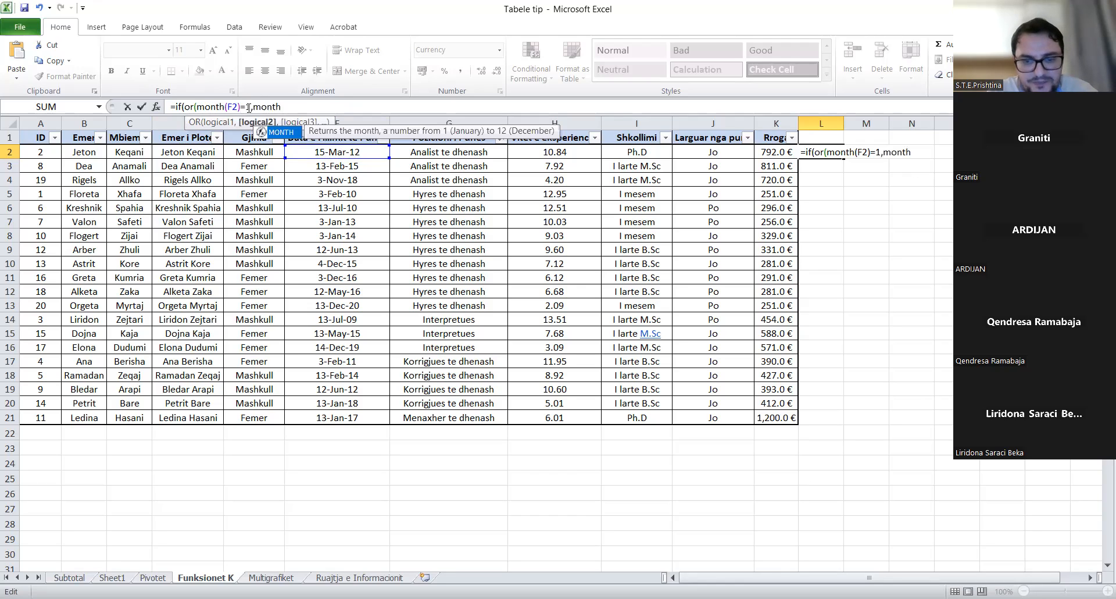
{"action": "type", "text": "(f2)=2"}
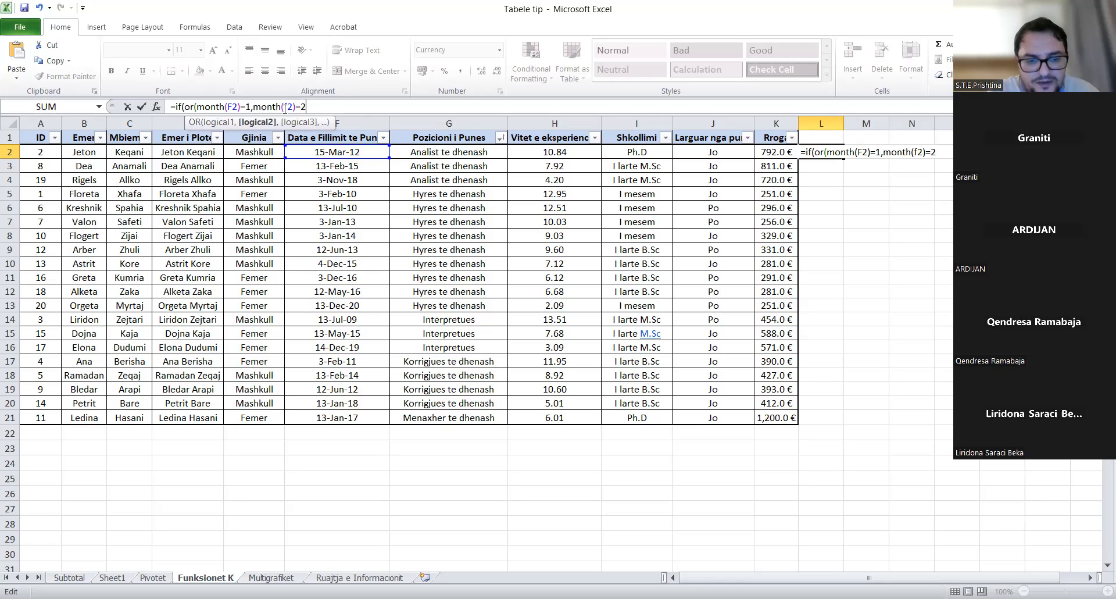
{"action": "type", "text": ",month(F2)"}
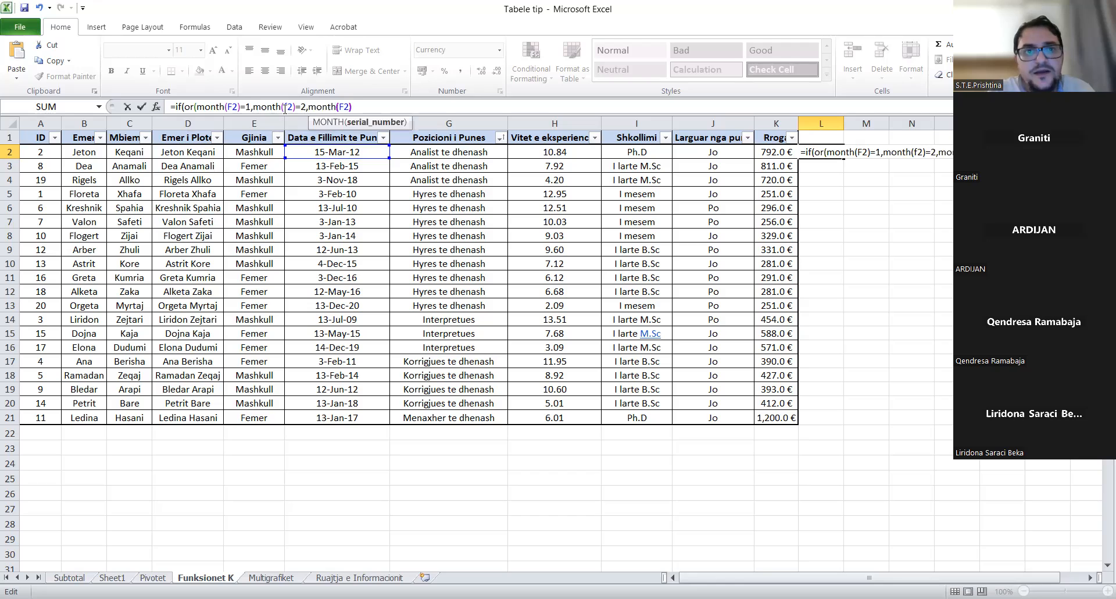
{"action": "type", "text": "=3"}
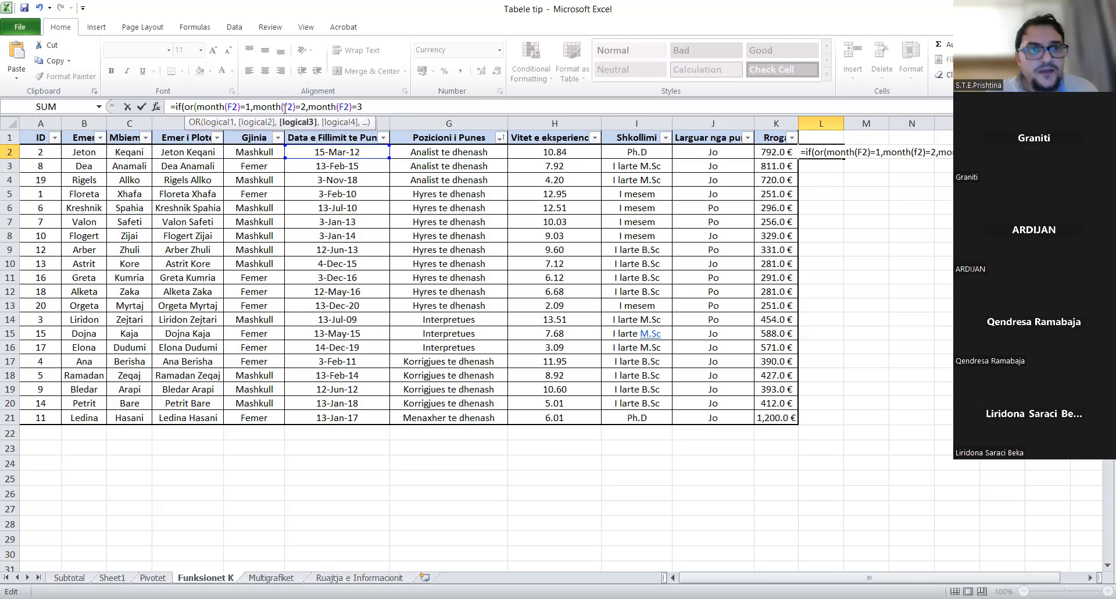
{"action": "type", "text": ")"}
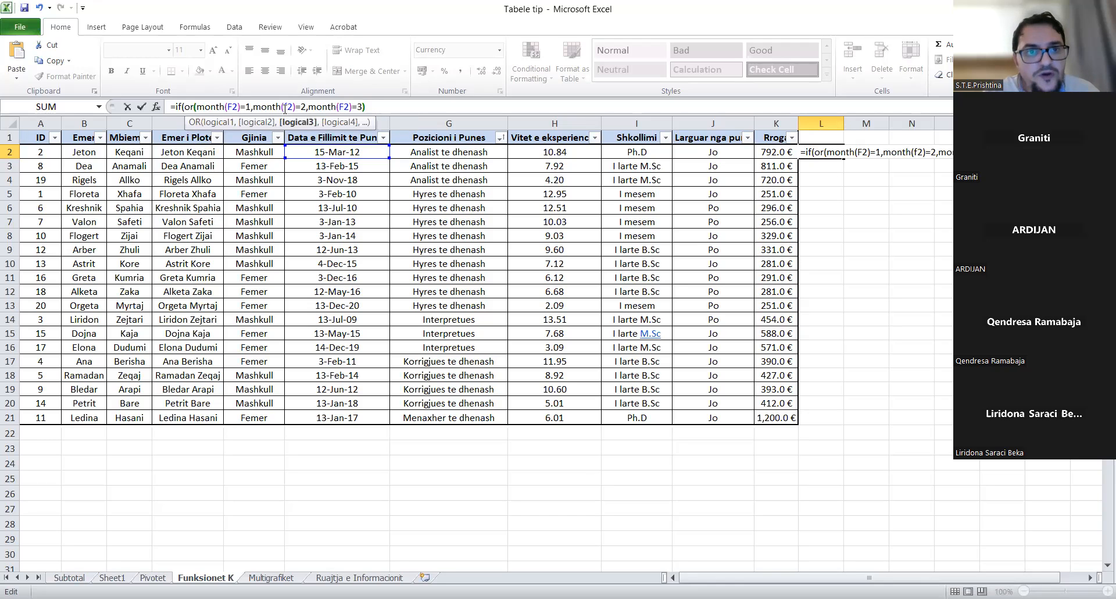
{"action": "left_click", "coordinate": [190, 108]}
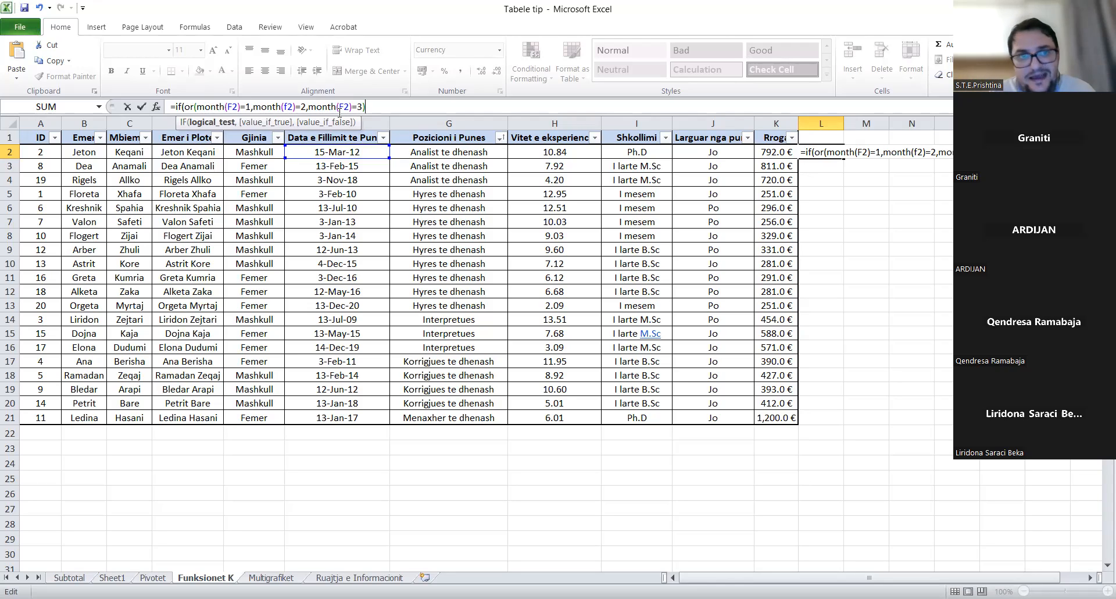
- Add the results "Q1" and "Other" to complete the L2 formula, which shows Q1
{"action": "type", "text": ","}
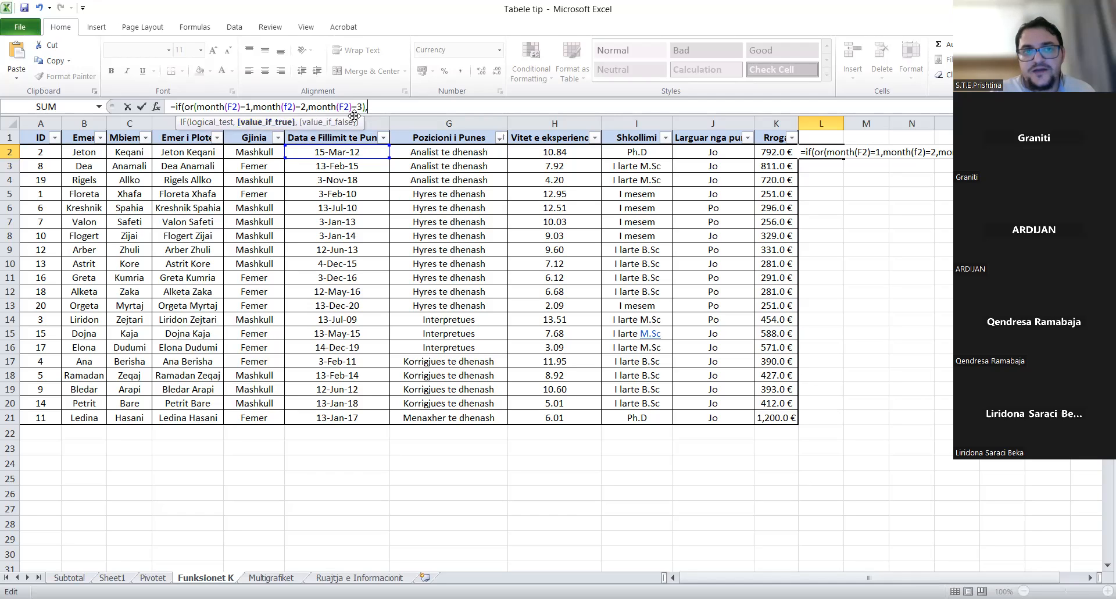
{"action": "type", "text": "\"\""}
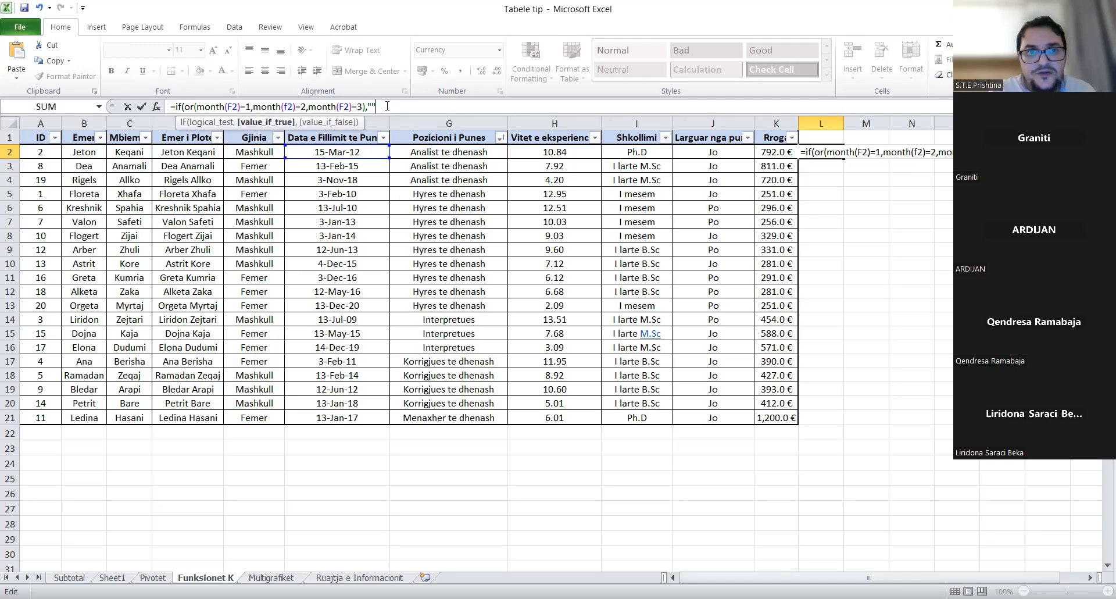
{"action": "left_click", "coordinate": [371, 106]}
{"action": "type", "text": "Q1"}
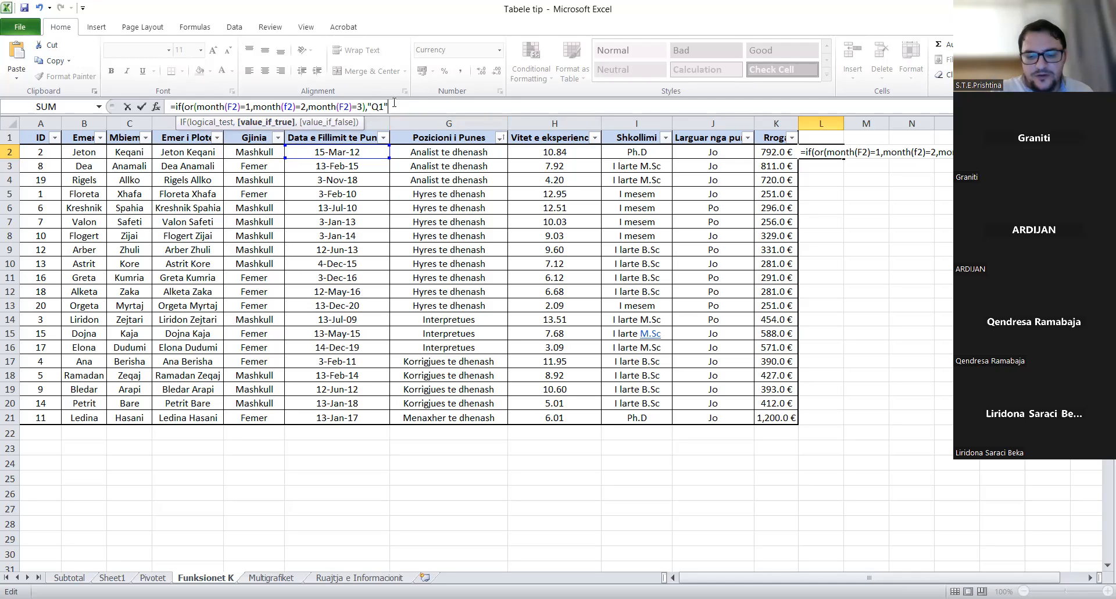
{"action": "type", "text": ","}
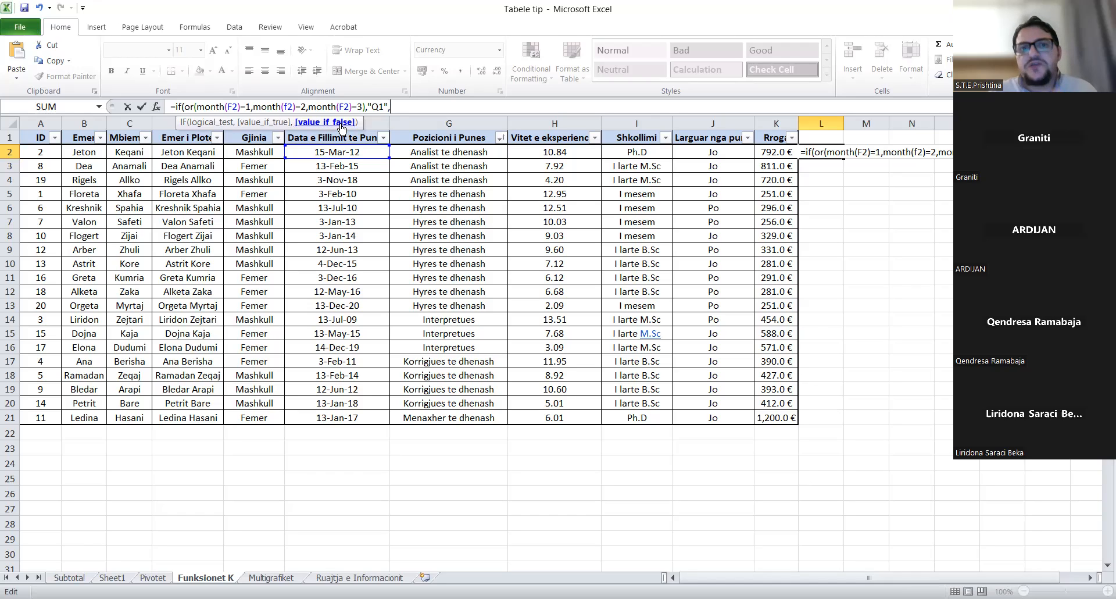
{"action": "type", "text": "\"Other"}
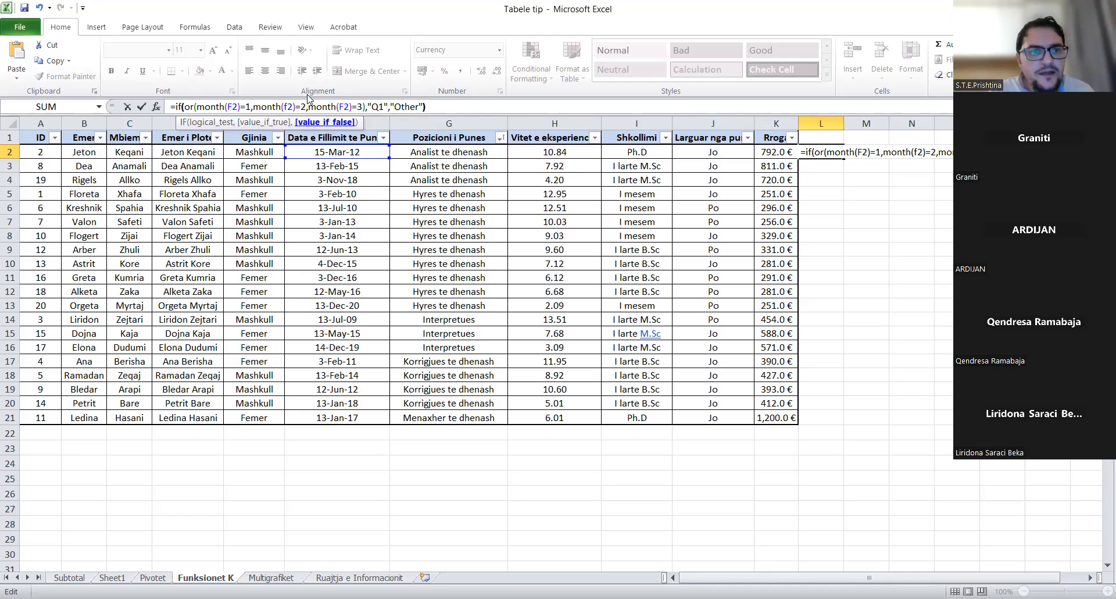
{"action": "left_click", "coordinate": [185, 107]}
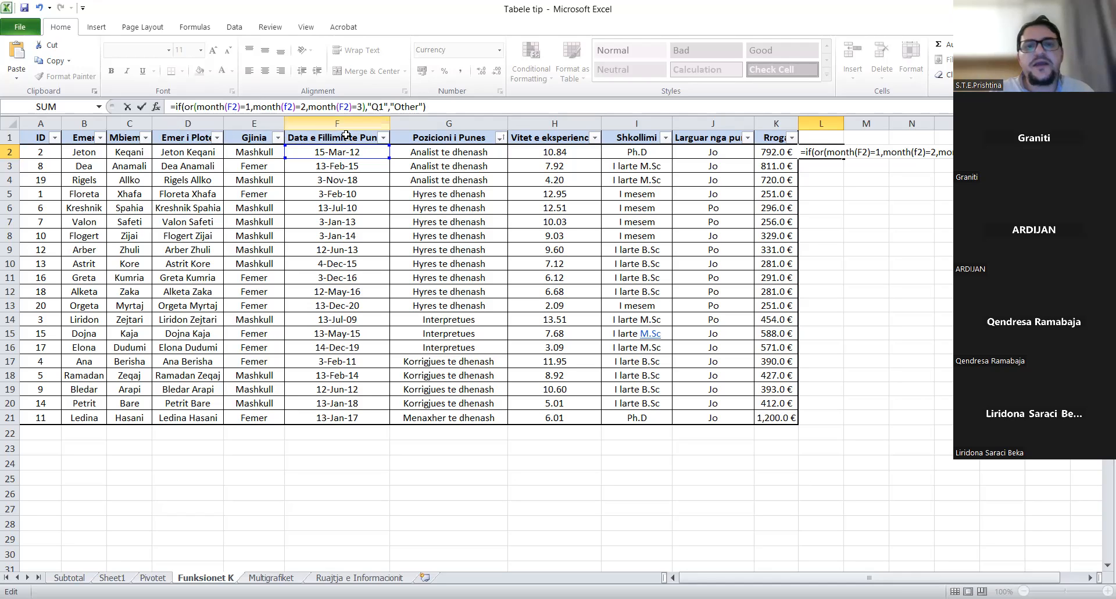
{"action": "key", "text": "Return"}
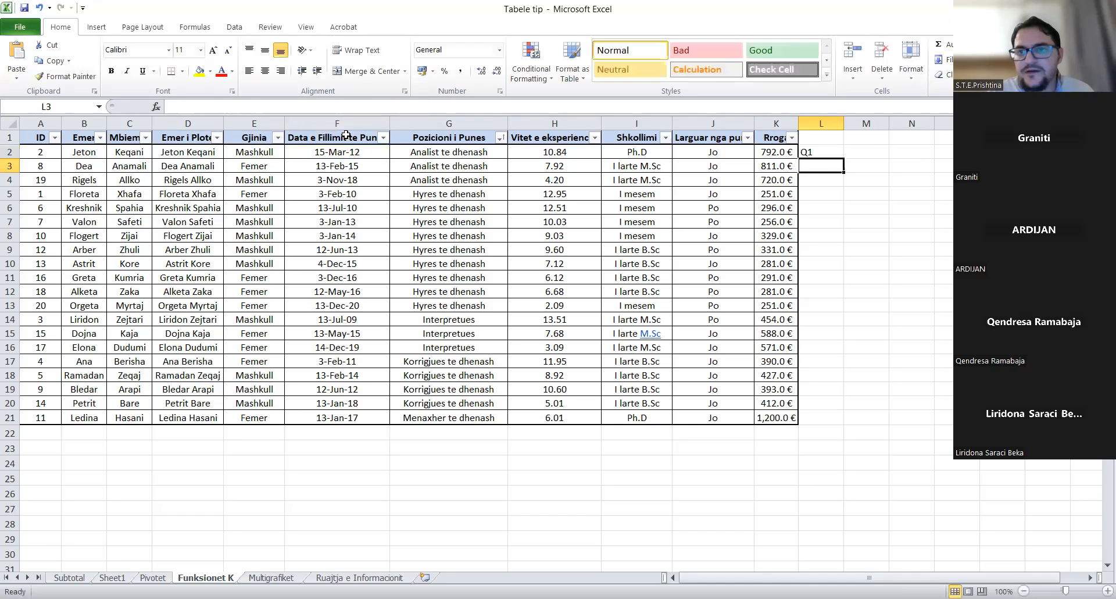
- Fill the Q1/Other formula from L2 down to L21 and check the copies in L3 and L4
{"action": "left_click", "coordinate": [822, 154]}
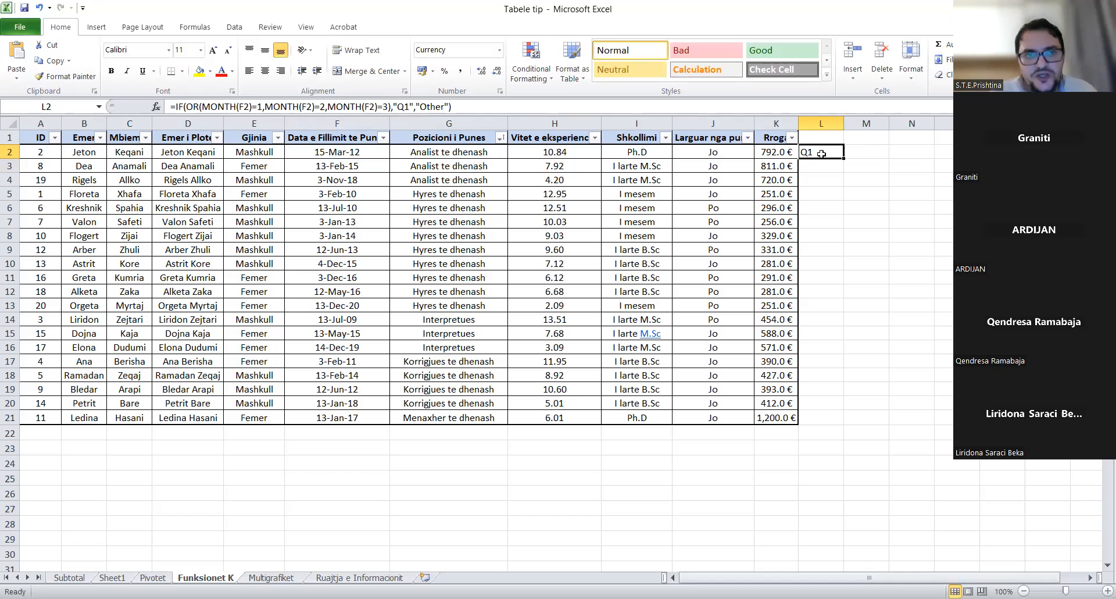
{"action": "left_click", "coordinate": [334, 152]}
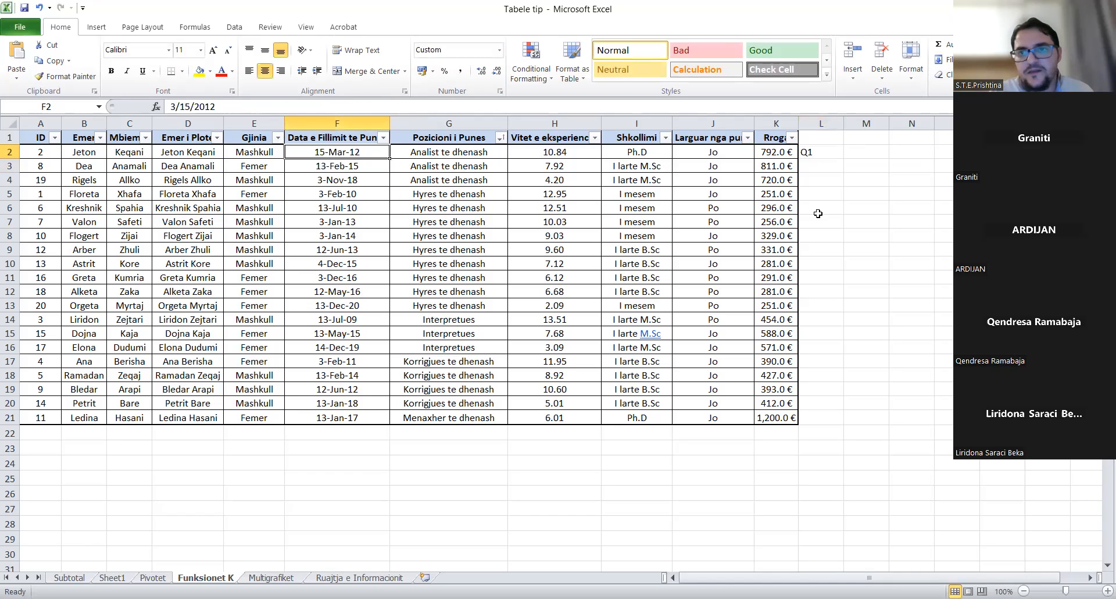
{"action": "left_click", "coordinate": [829, 152]}
{"action": "left_click_drag", "start_coordinate": [843, 158], "coordinate": [820, 423]}
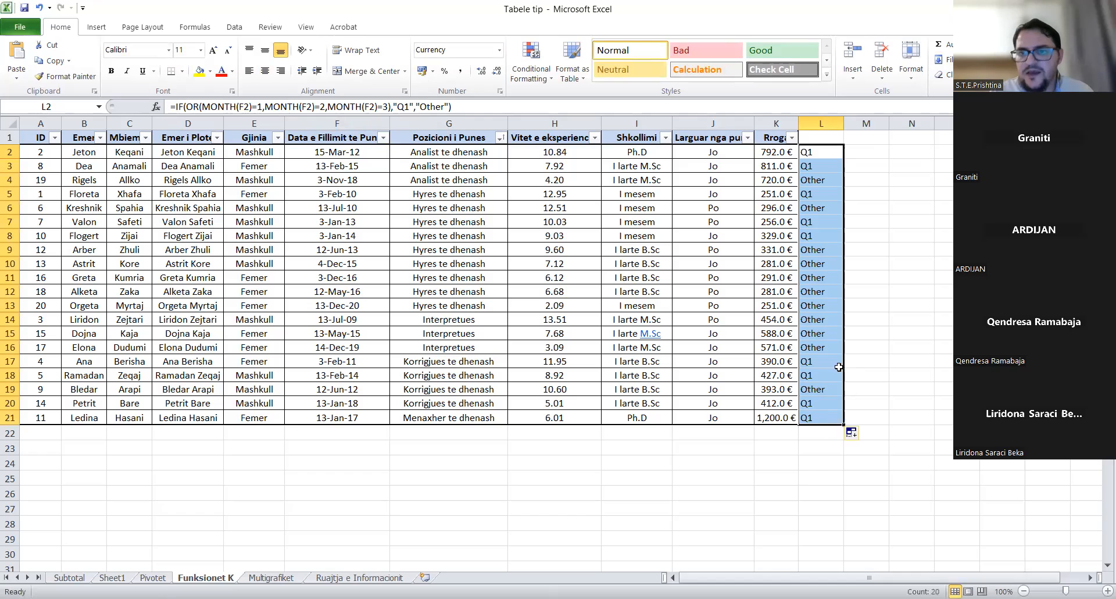
{"action": "left_click", "coordinate": [821, 171]}
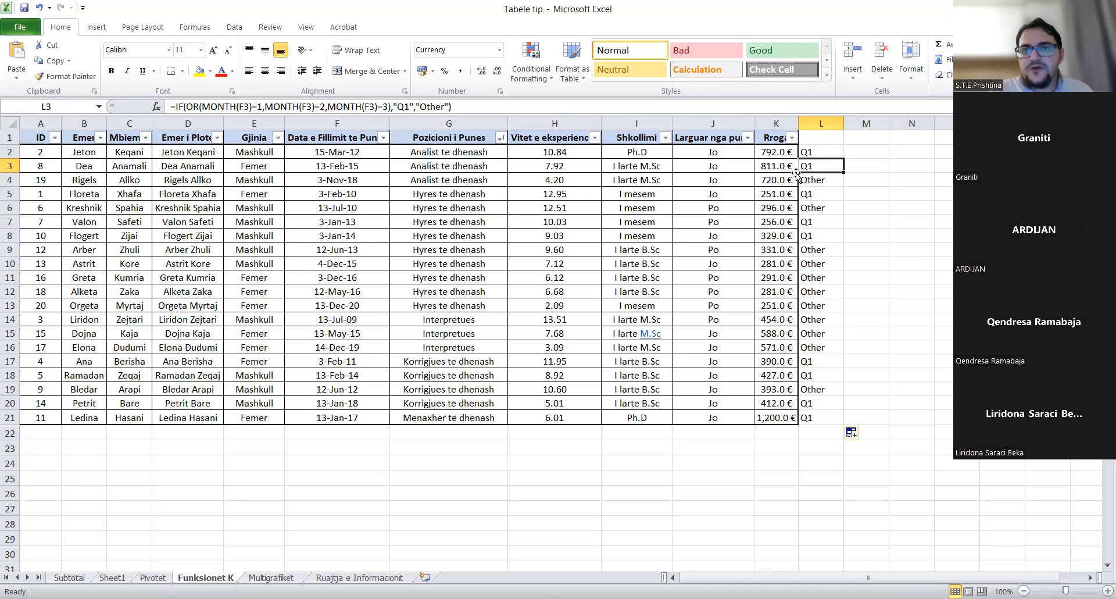
{"action": "left_click", "coordinate": [819, 178]}
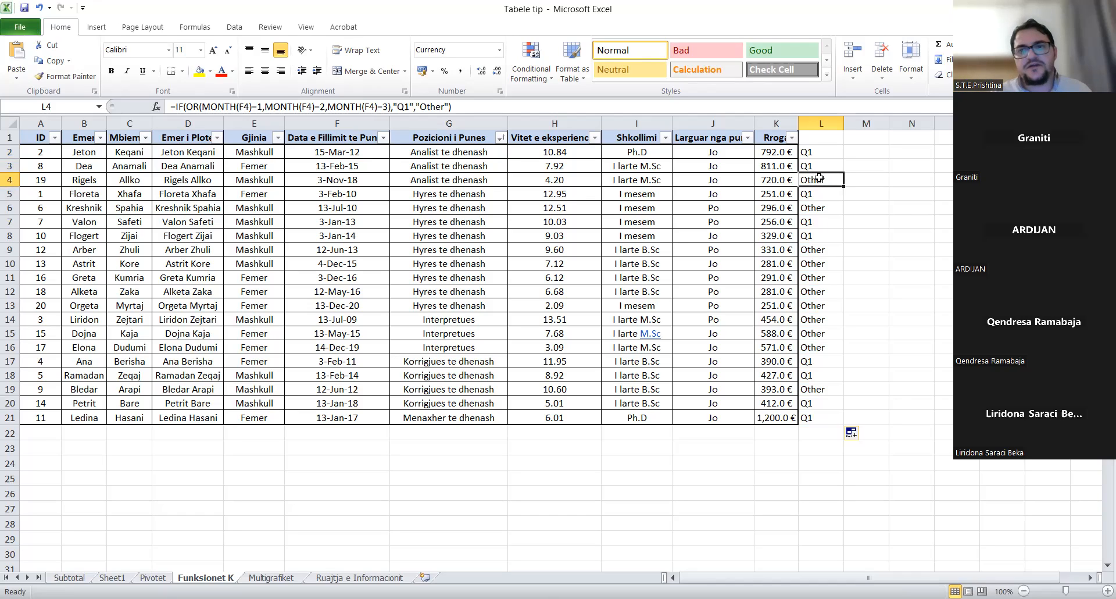
{"action": "left_click", "coordinate": [812, 150]}
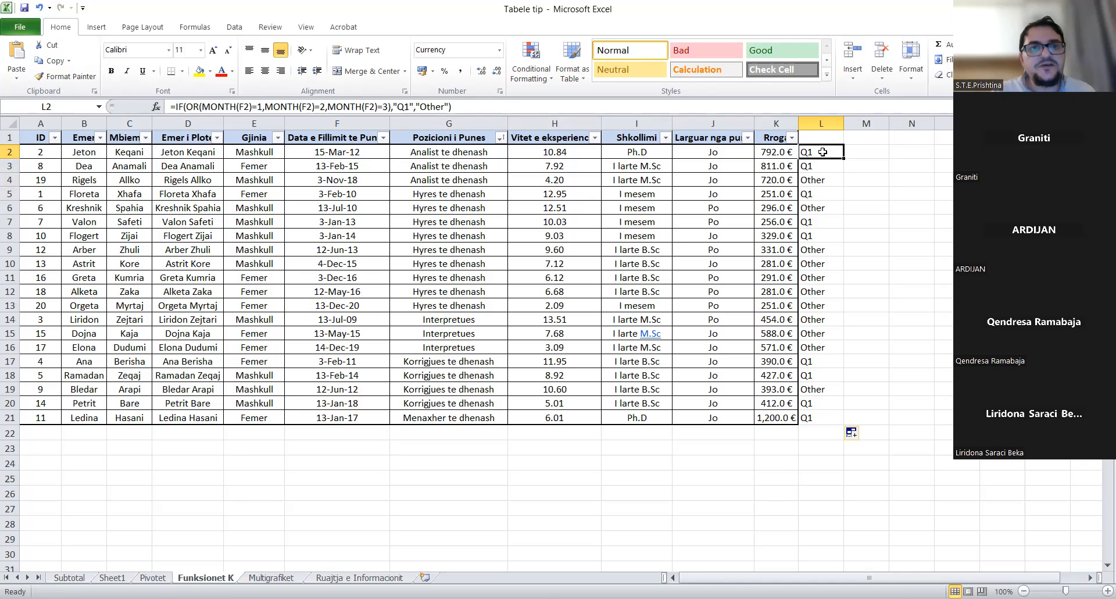
- Remove the "Other" result and paste a copy of the Q1 IF(OR(...)) test at the formula's end
{"action": "left_click", "coordinate": [488, 101]}
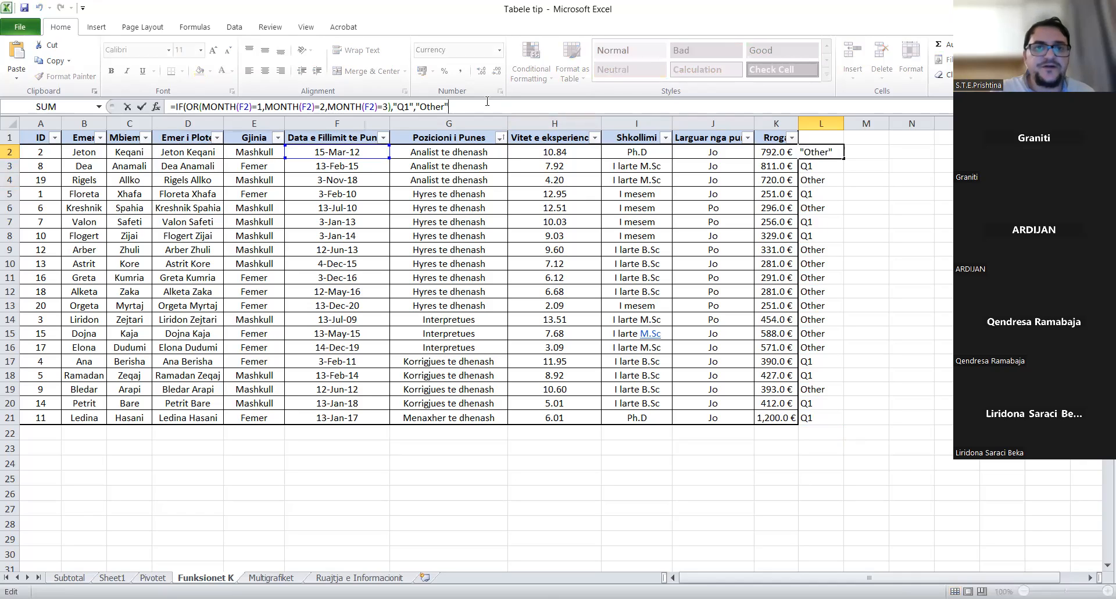
{"action": "key", "text": "BackSpace"}
{"action": "key", "text": "BackSpace"}
{"action": "key", "text": "BackSpace"}
{"action": "key", "text": "BackSpace"}
{"action": "key", "text": "BackSpace"}
{"action": "key", "text": "BackSpace"}
{"action": "key", "text": "BackSpace"}
{"action": "key", "text": "BackSpace"}
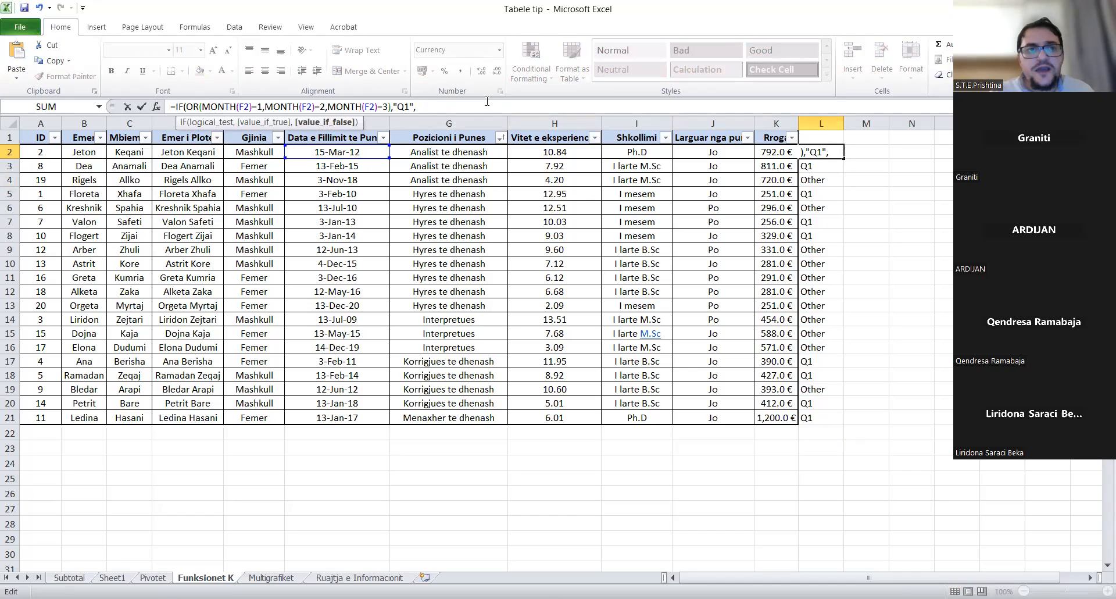
{"action": "left_click_drag", "start_coordinate": [417, 106], "coordinate": [176, 106]}
{"action": "key", "text": "ctrl+c"}
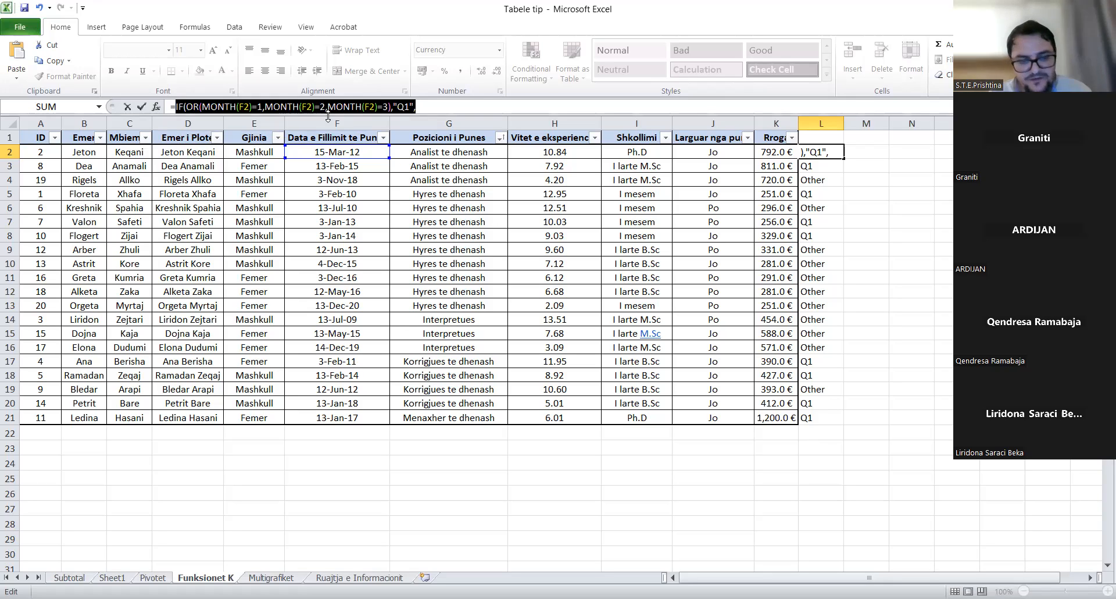
{"action": "left_click", "coordinate": [448, 109]}
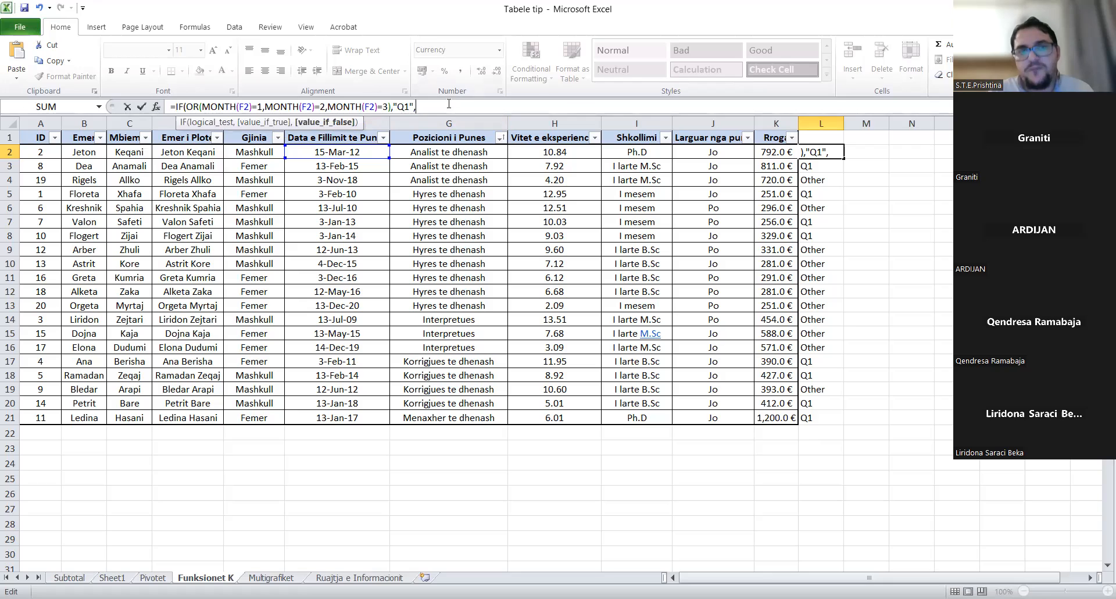
{"action": "key", "text": "ctrl+v"}
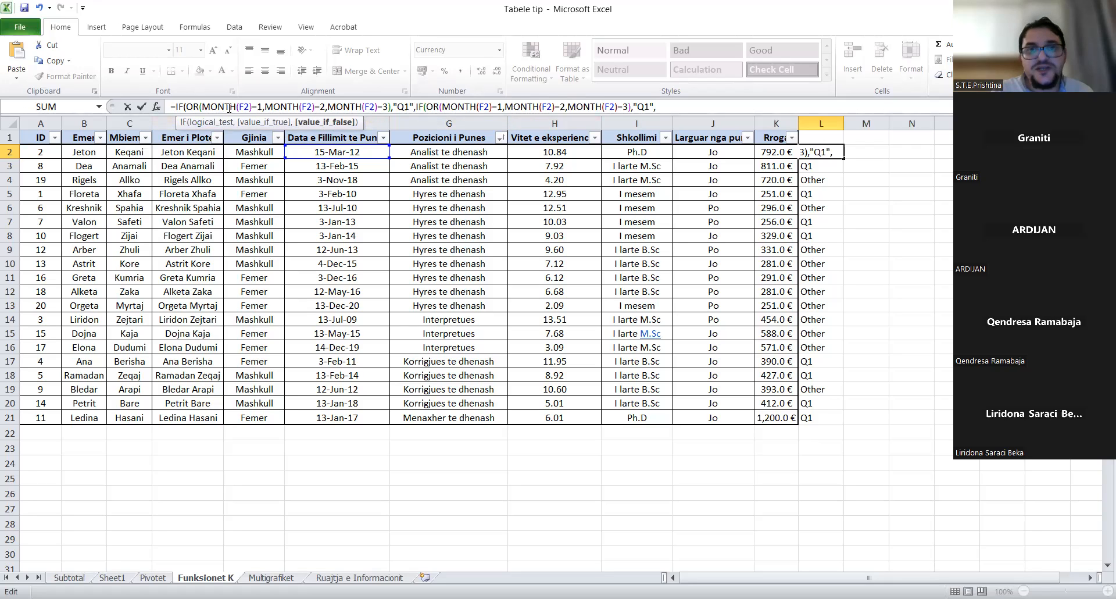
- Turn the pasted copy into a Q2 branch testing months 4, 5 and 6
{"action": "left_click", "coordinate": [502, 108]}
{"action": "key", "text": "BackSpace"}
{"action": "type", "text": "4"}
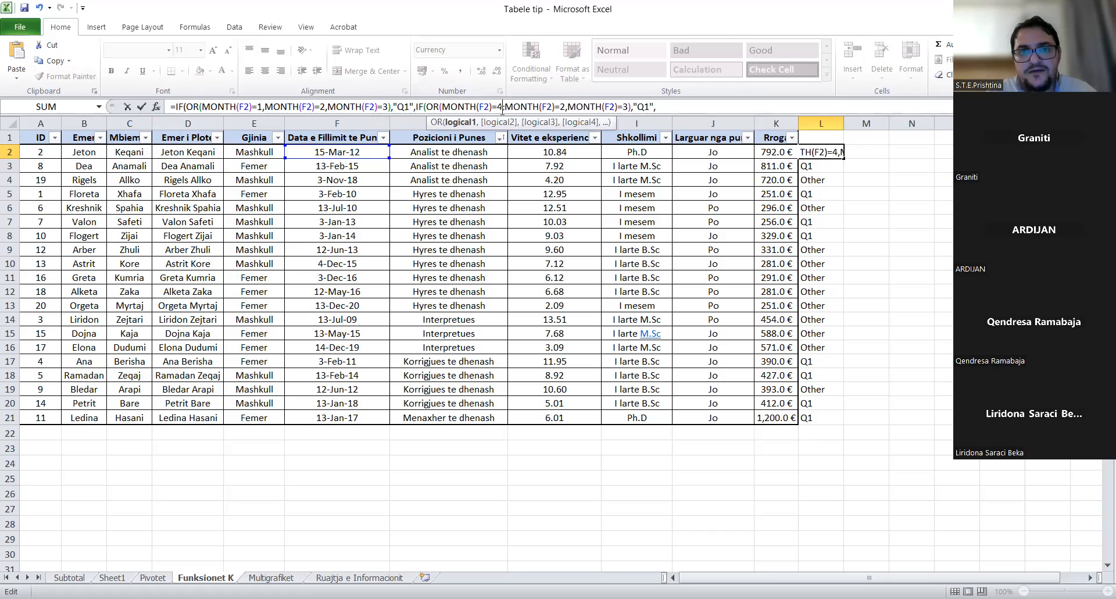
{"action": "left_click", "coordinate": [566, 108]}
{"action": "key", "text": "BackSpace"}
{"action": "type", "text": "5"}
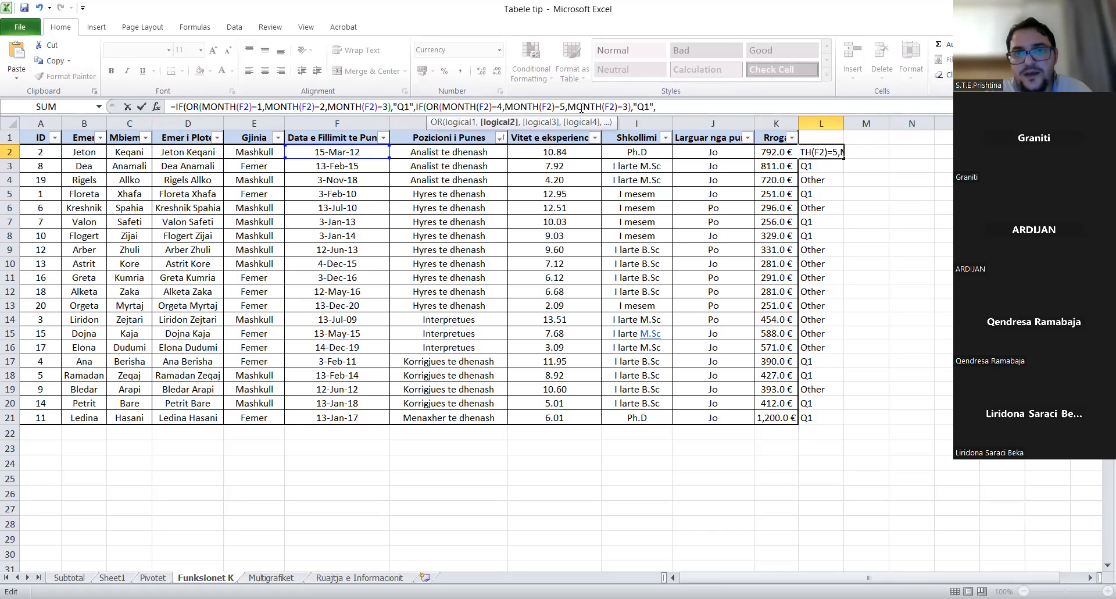
{"action": "left_click", "coordinate": [628, 106]}
{"action": "key", "text": "BackSpace"}
{"action": "type", "text": "6"}
{"action": "left_click", "coordinate": [648, 108]}
{"action": "key", "text": "BackSpace"}
{"action": "type", "text": "2"}
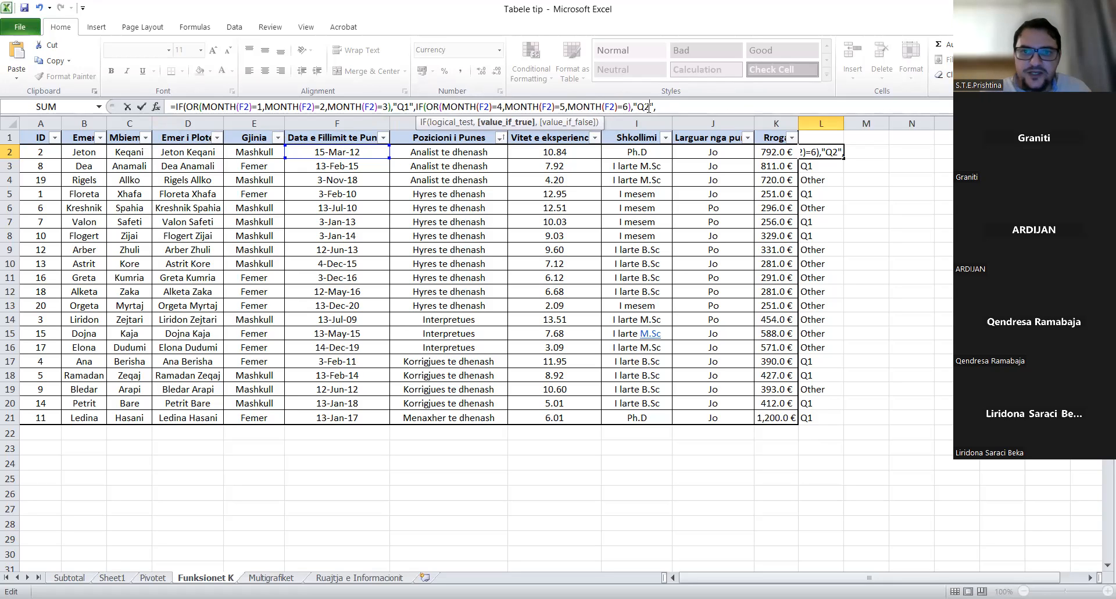
{"action": "type", "text": ","}
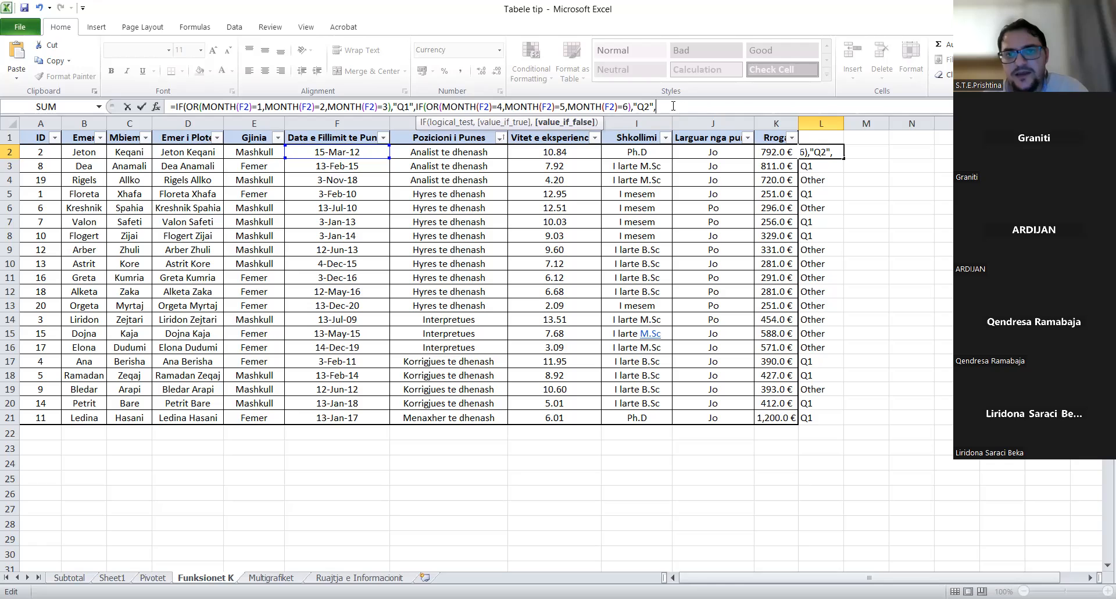
- Paste another copy and make it a Q3 branch testing months 7, 8 and 9
{"action": "key", "text": "ctrl+v"}
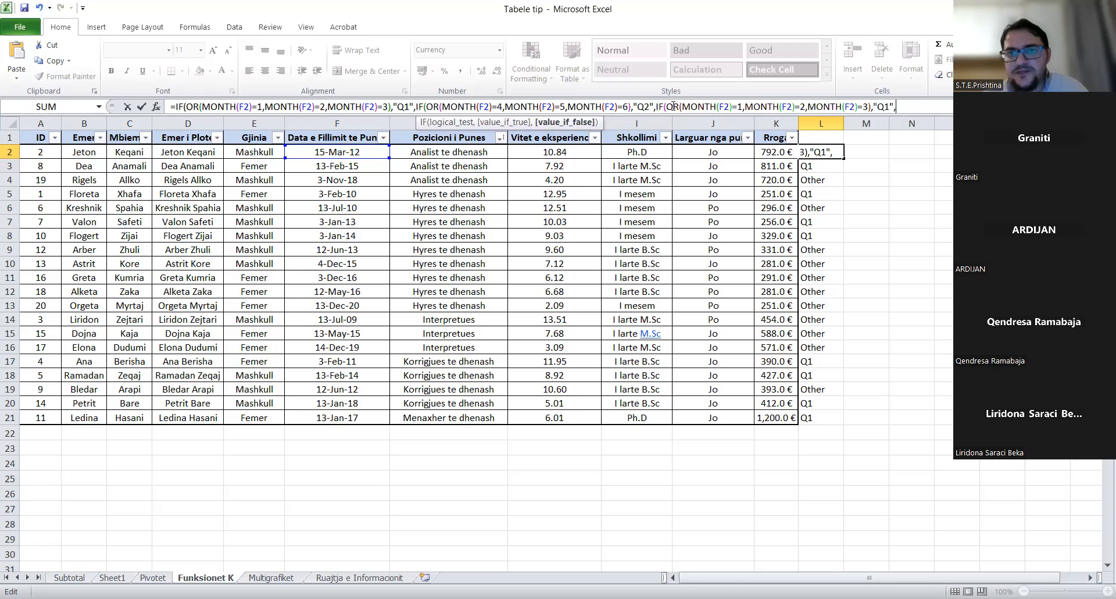
{"action": "left_click", "coordinate": [743, 109]}
{"action": "key", "text": "BackSpace"}
{"action": "type", "text": "7"}
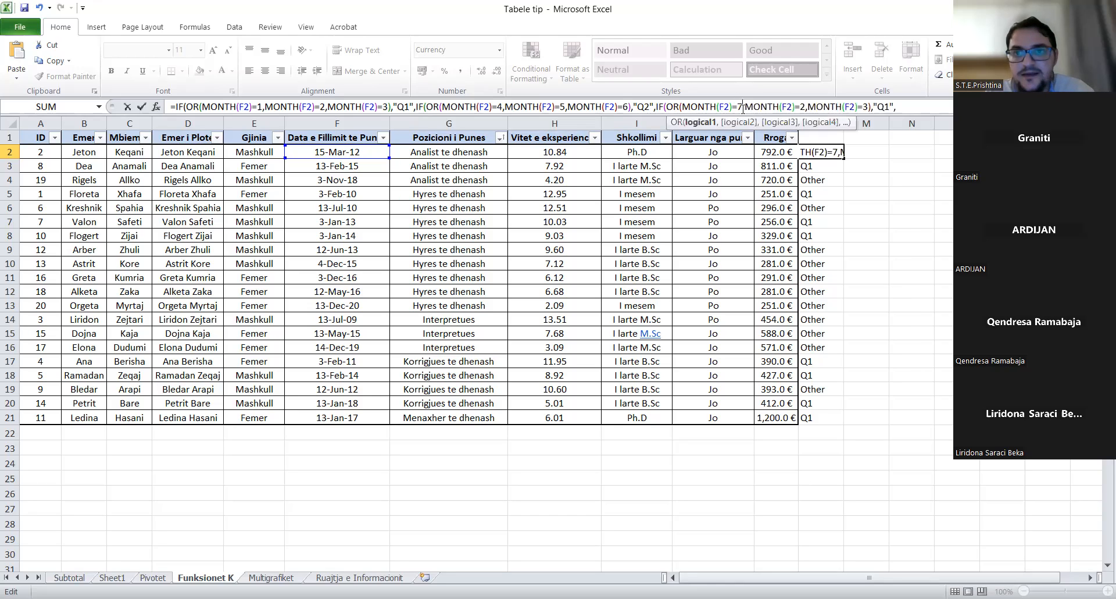
{"action": "left_click", "coordinate": [804, 108]}
{"action": "key", "text": "BackSpace"}
{"action": "type", "text": "8"}
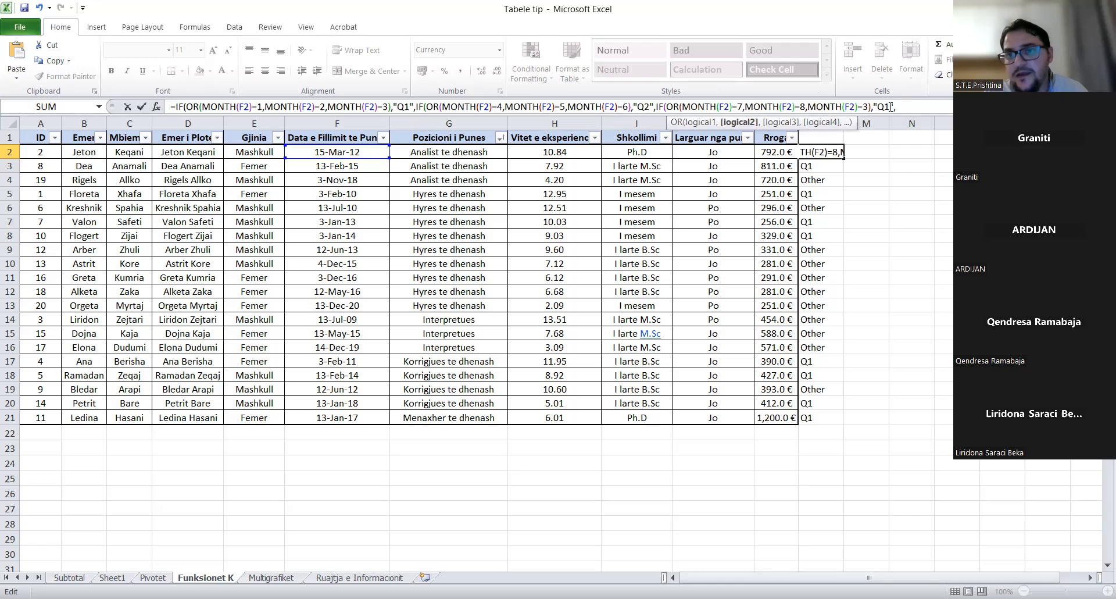
{"action": "left_click", "coordinate": [869, 108]}
{"action": "key", "text": "BackSpace"}
{"action": "type", "text": "9)"}
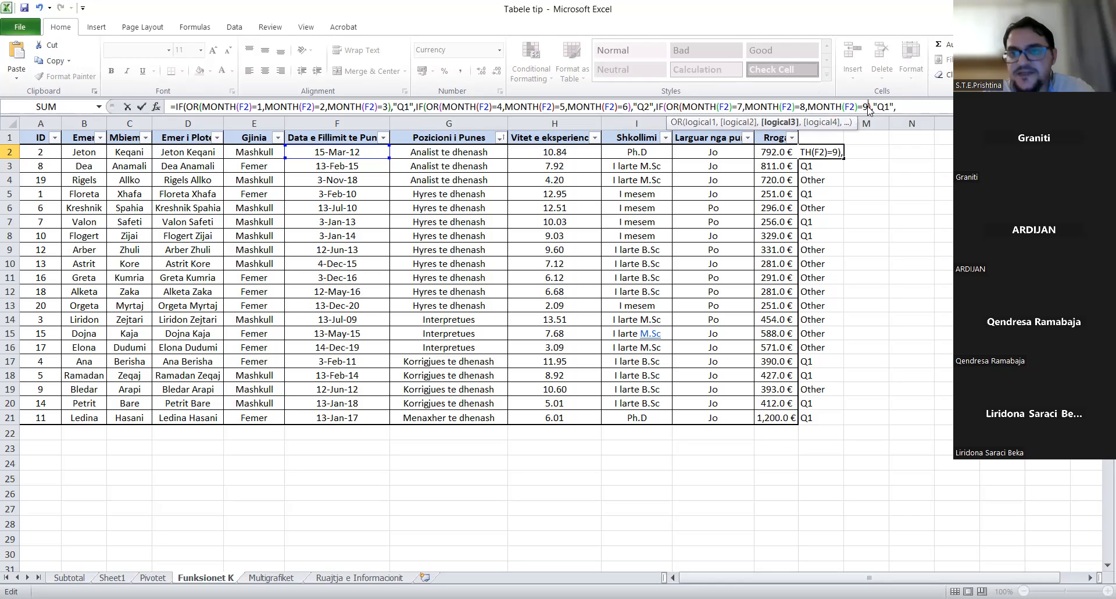
{"action": "left_click", "coordinate": [890, 107]}
{"action": "key", "text": "BackSpace"}
{"action": "type", "text": "3"}
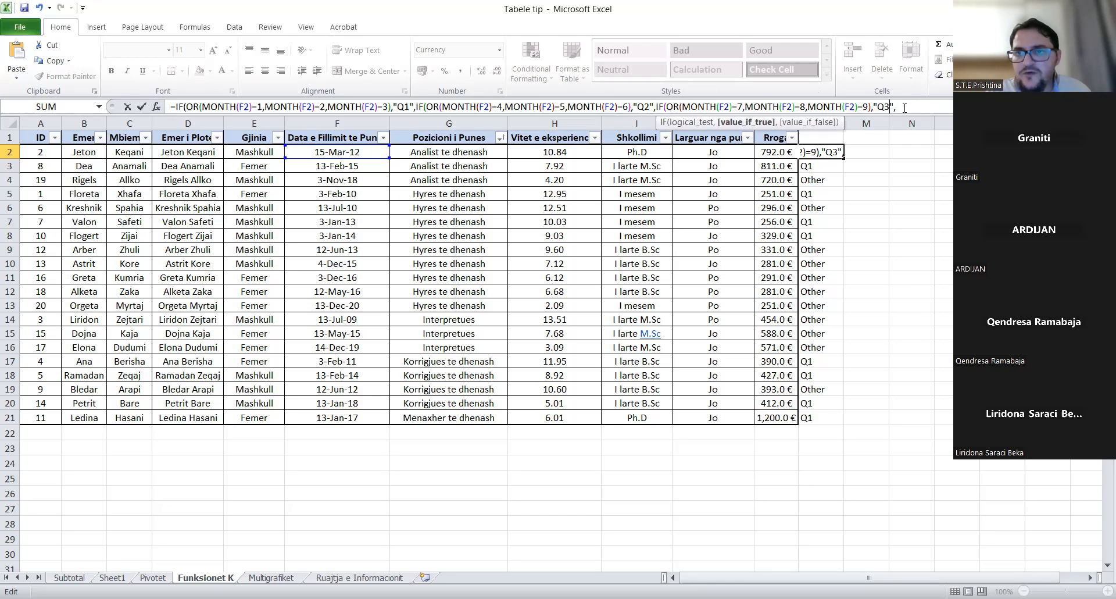
- End the nested formula with "Q4" as the final result and commit it
{"action": "left_click", "coordinate": [905, 108]}
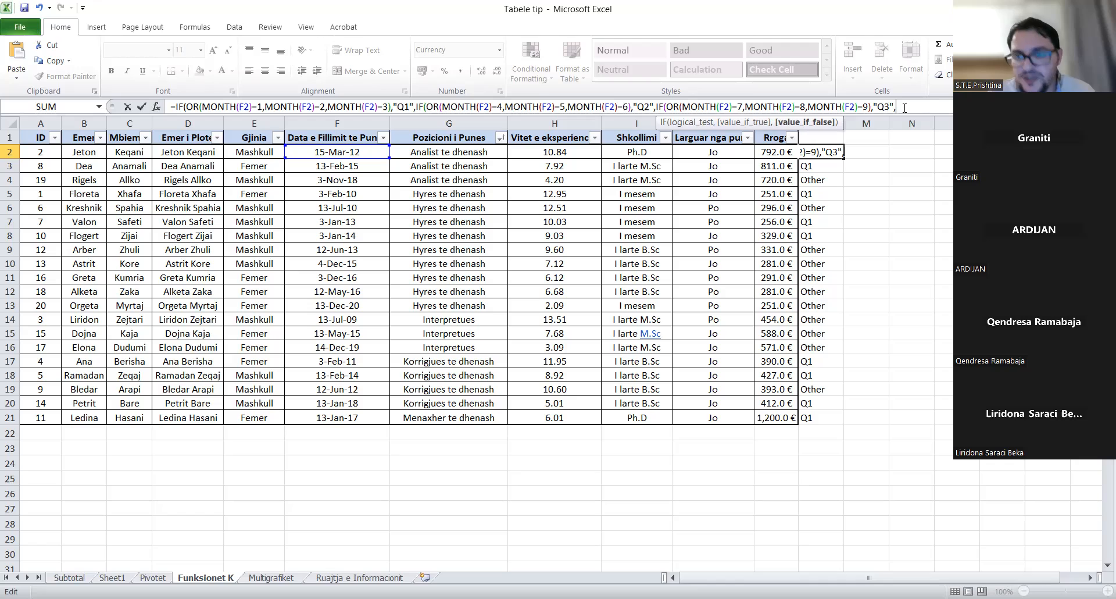
{"action": "type", "text": "\""}
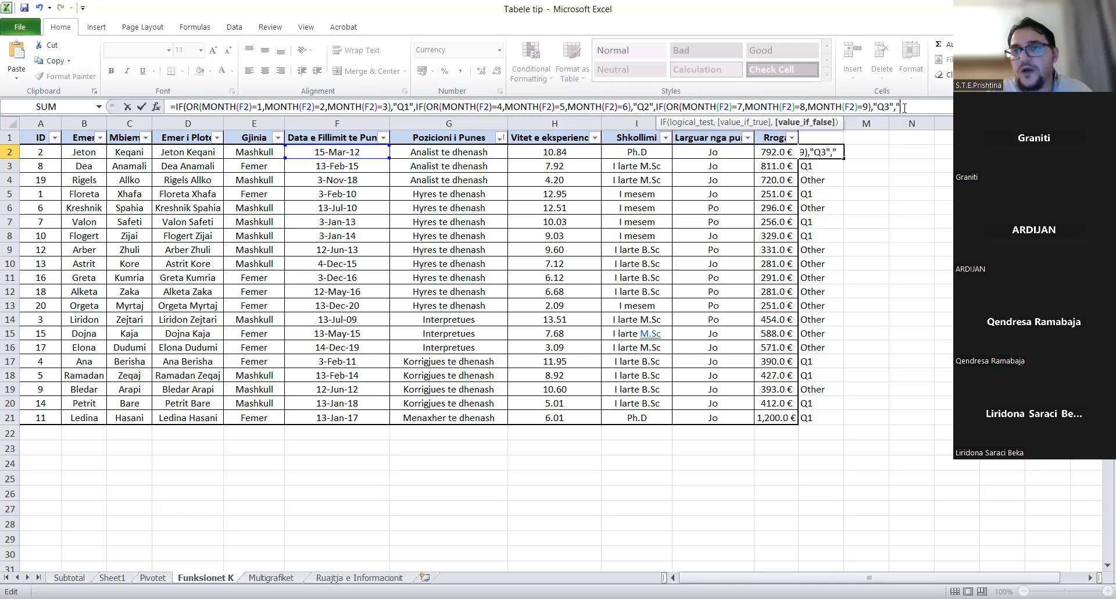
{"action": "type", "text": "Q4"}
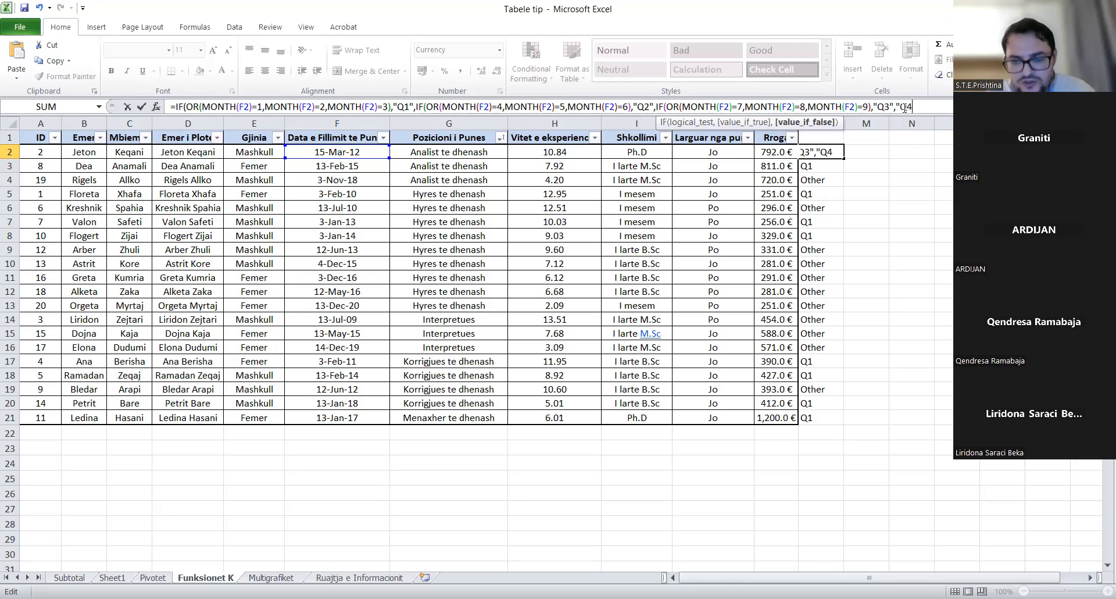
{"action": "type", "text": "\""}
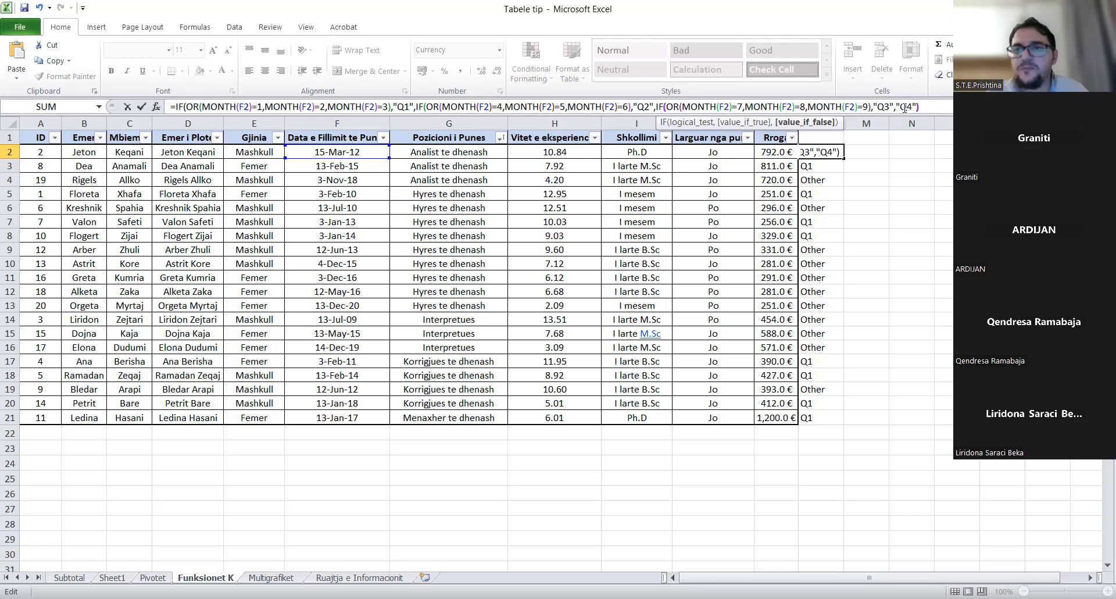
{"action": "type", "text": ")"}
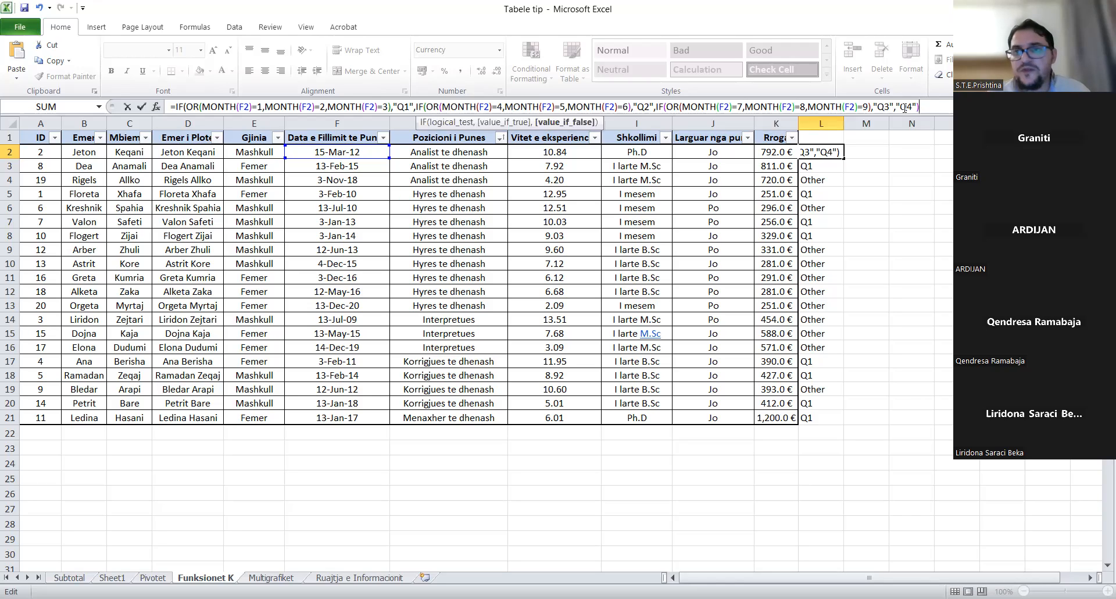
{"action": "key", "text": "Return"}
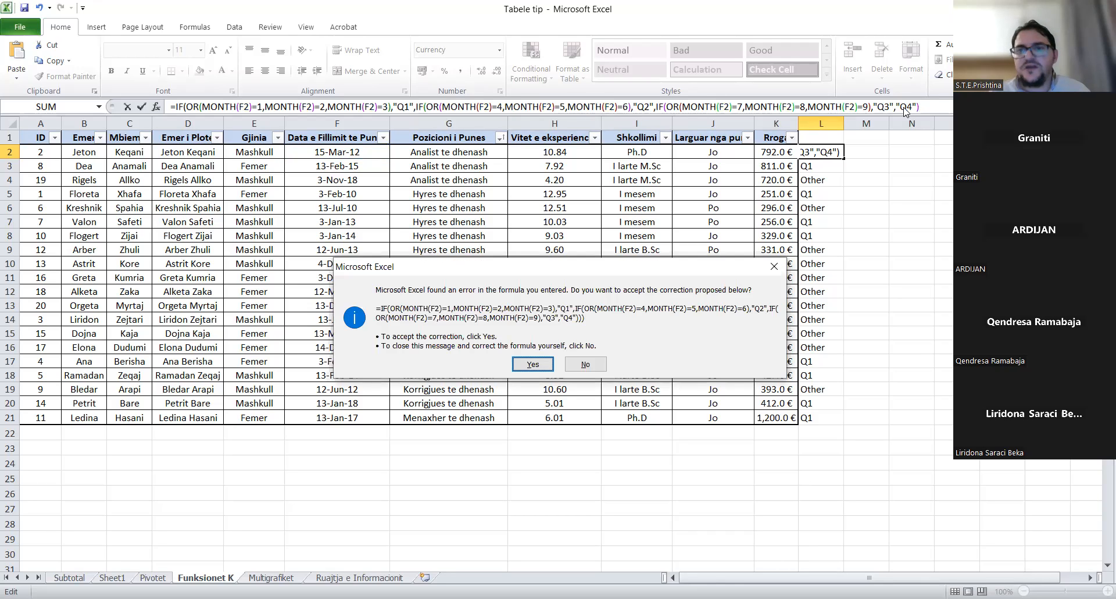
- Decline Excel's correction and add the missing closing parenthesis to the quarter formula
{"action": "left_click", "coordinate": [598, 361]}
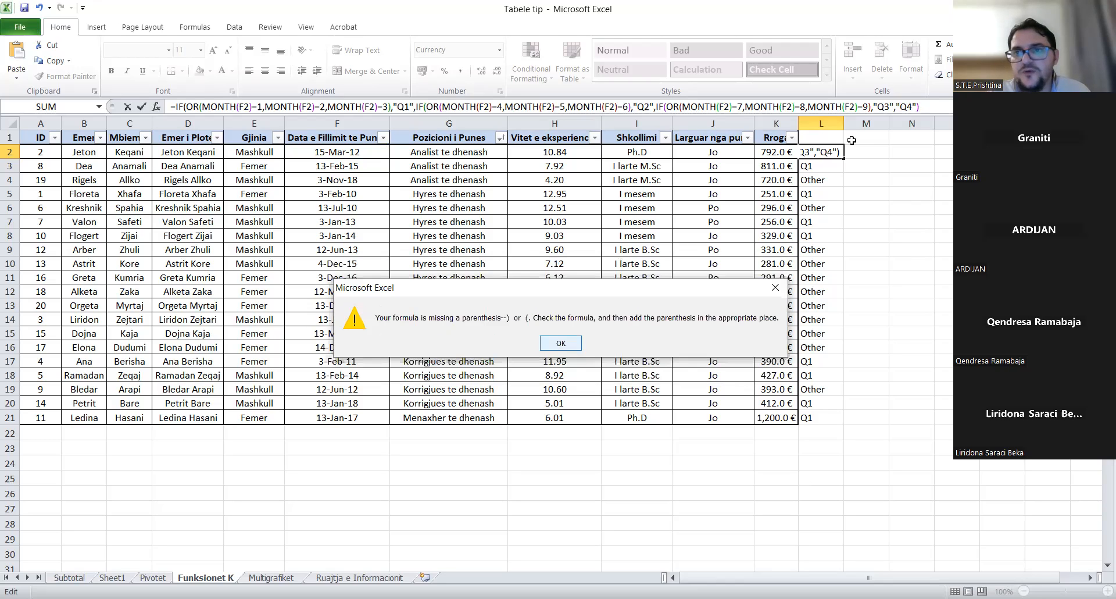
{"action": "key", "text": "Return"}
{"action": "left_click", "coordinate": [924, 107]}
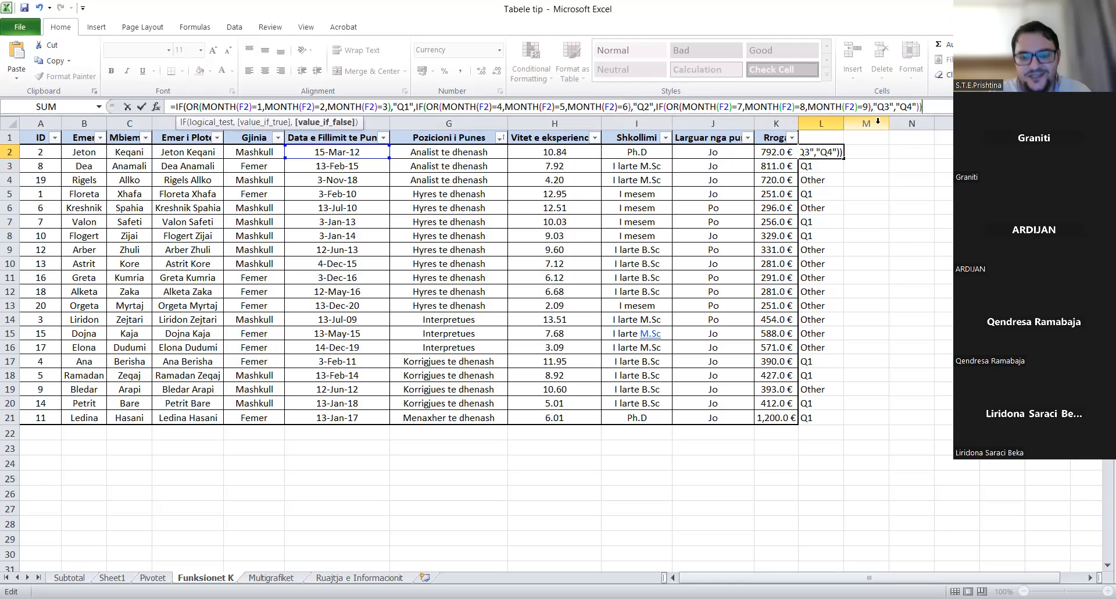
{"action": "type", "text": ")"}
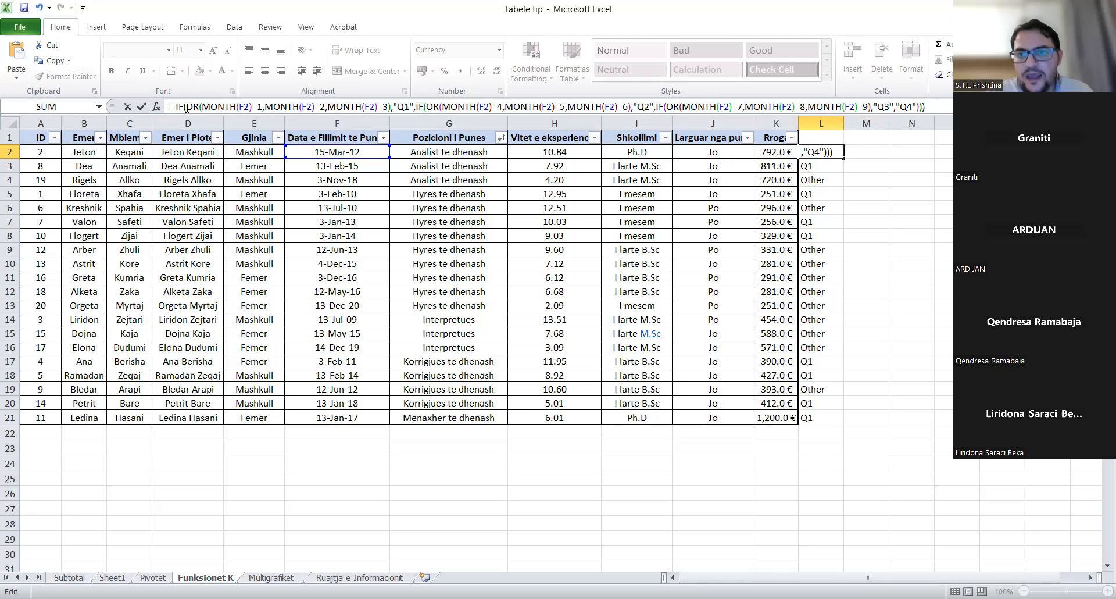
{"action": "key", "text": "Return"}
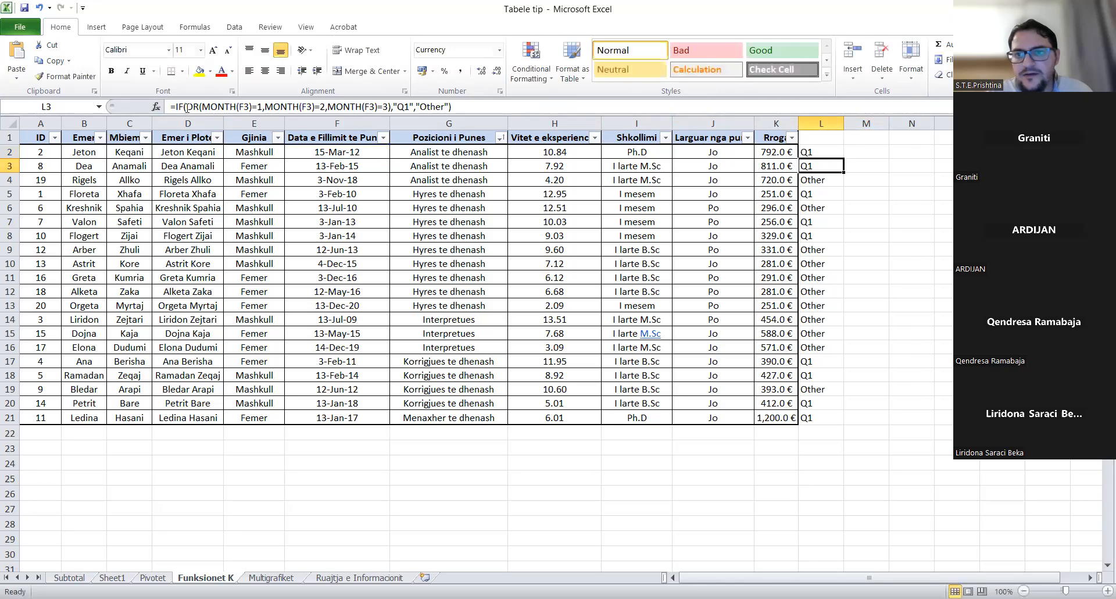
- Fill the nested quarter formula from L2 down to L21
{"action": "left_click", "coordinate": [824, 150]}
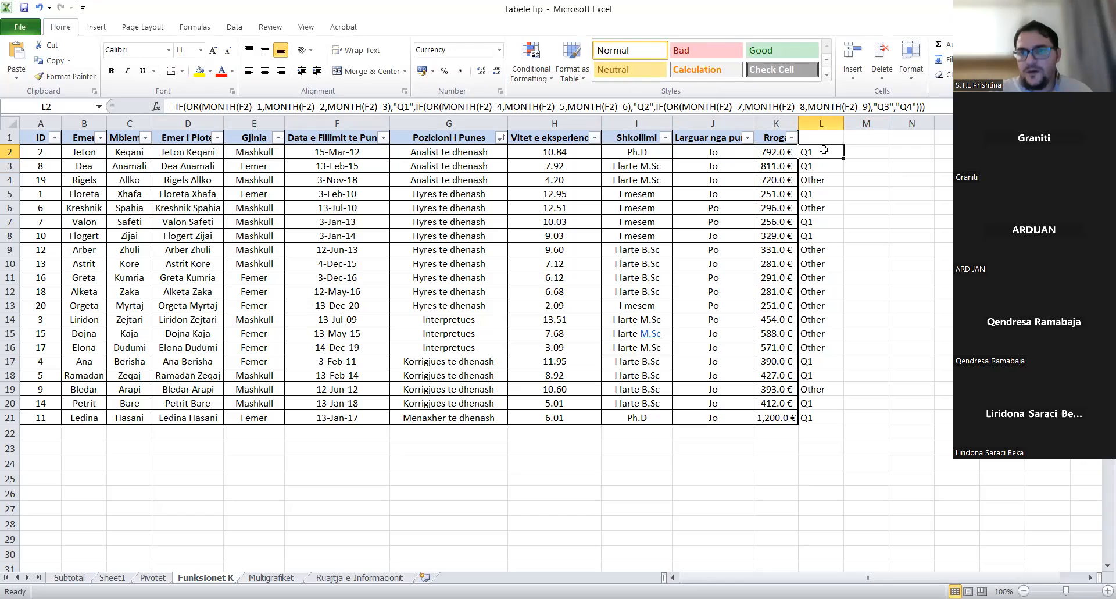
{"action": "left_click_drag", "start_coordinate": [843, 158], "coordinate": [814, 420]}
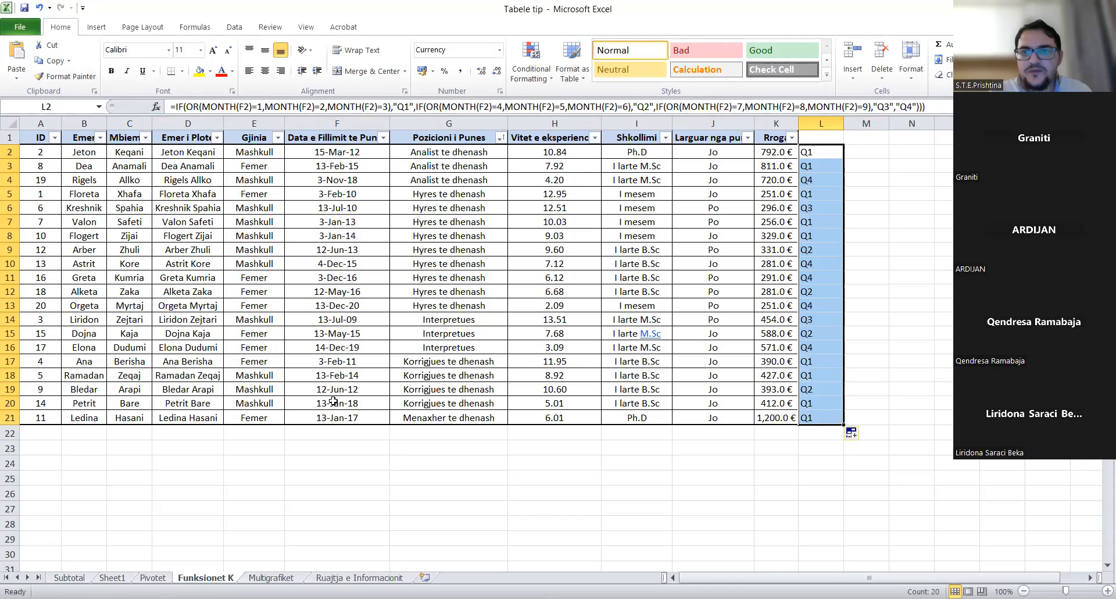
{"action": "left_click", "coordinate": [820, 140]}
- Enter the header Tremujori in L1 and review L2's quarter formula
{"action": "type", "text": "Tremujori"}
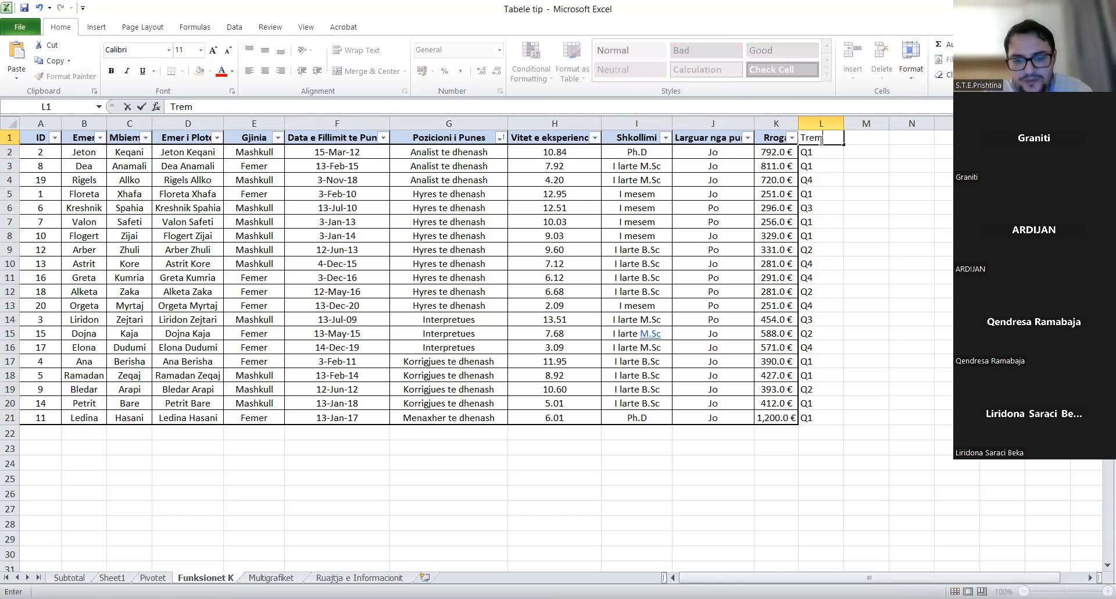
{"action": "left_click", "coordinate": [876, 177]}
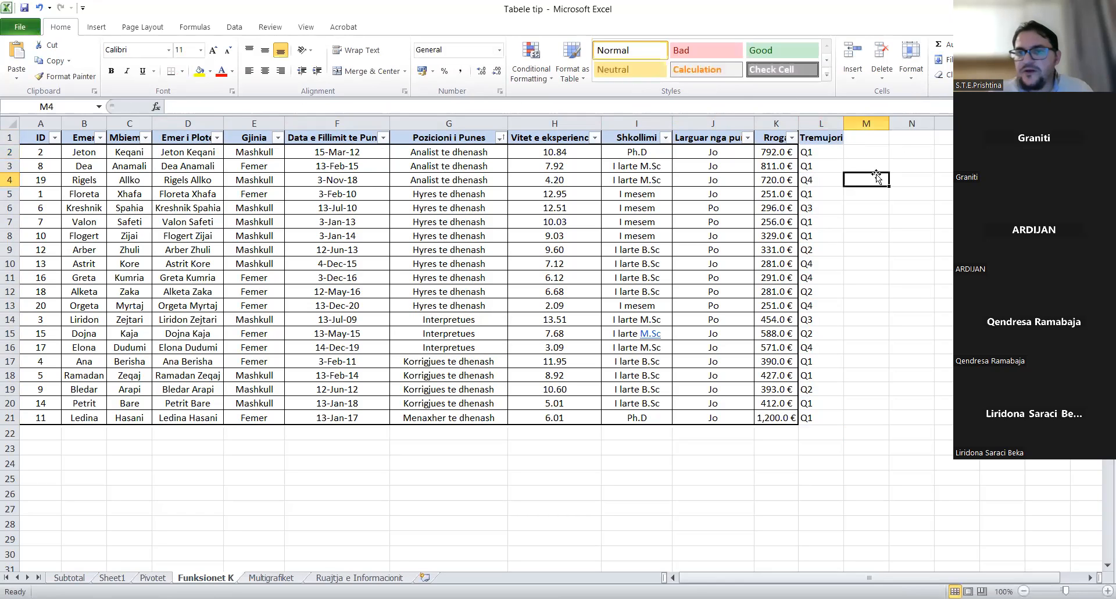
{"action": "left_click", "coordinate": [813, 154]}
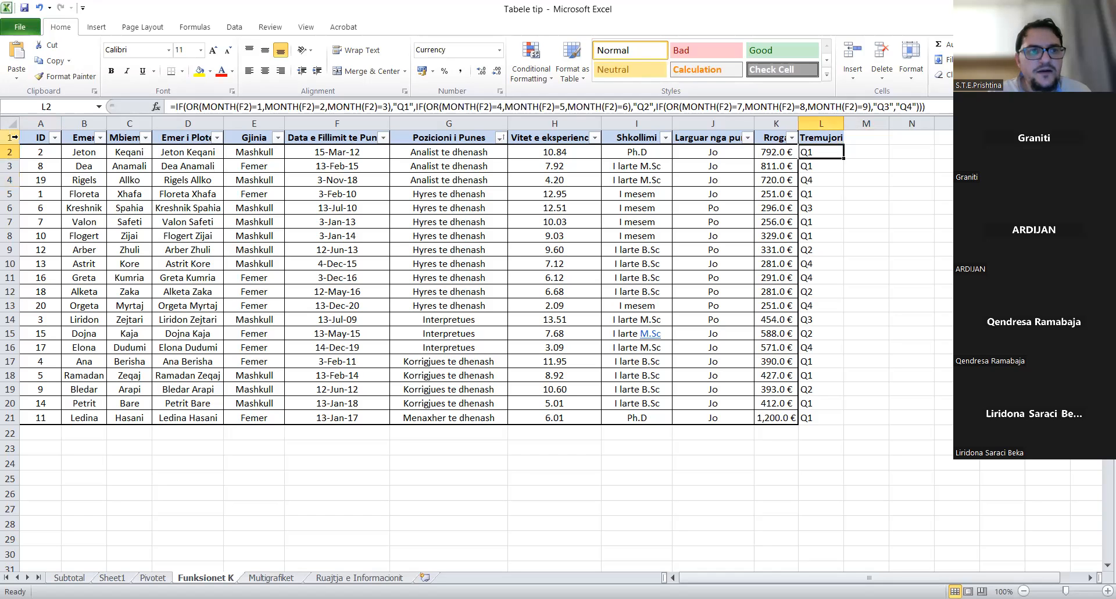
- Select the whole employee table A1:L21 for a pivot table
{"action": "left_click", "coordinate": [34, 138]}
{"action": "key", "text": "ctrl+a"}
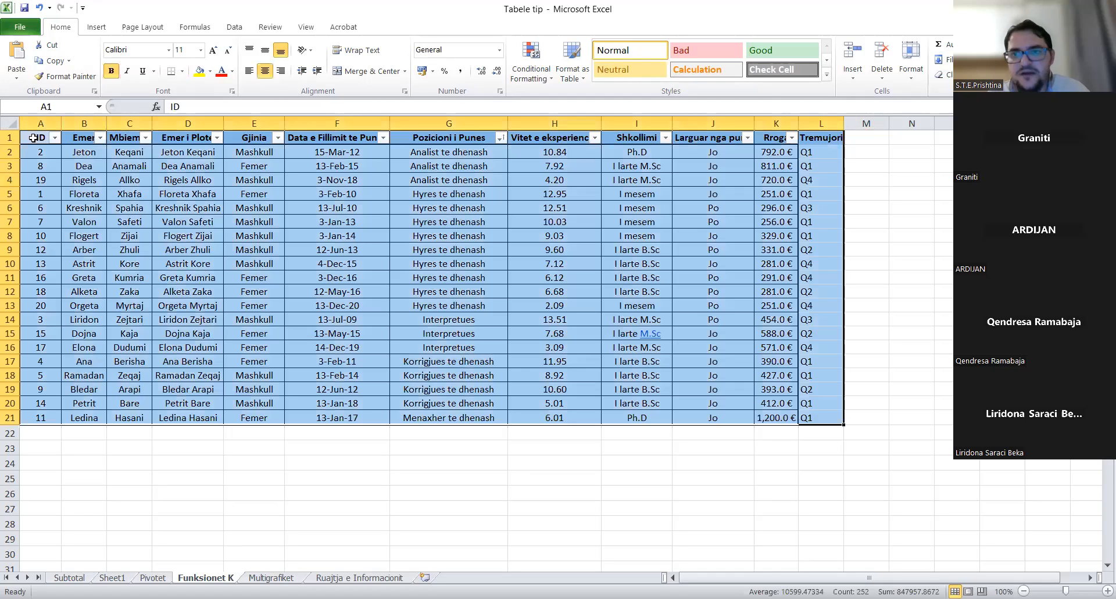
{"action": "left_click", "coordinate": [96, 27]}
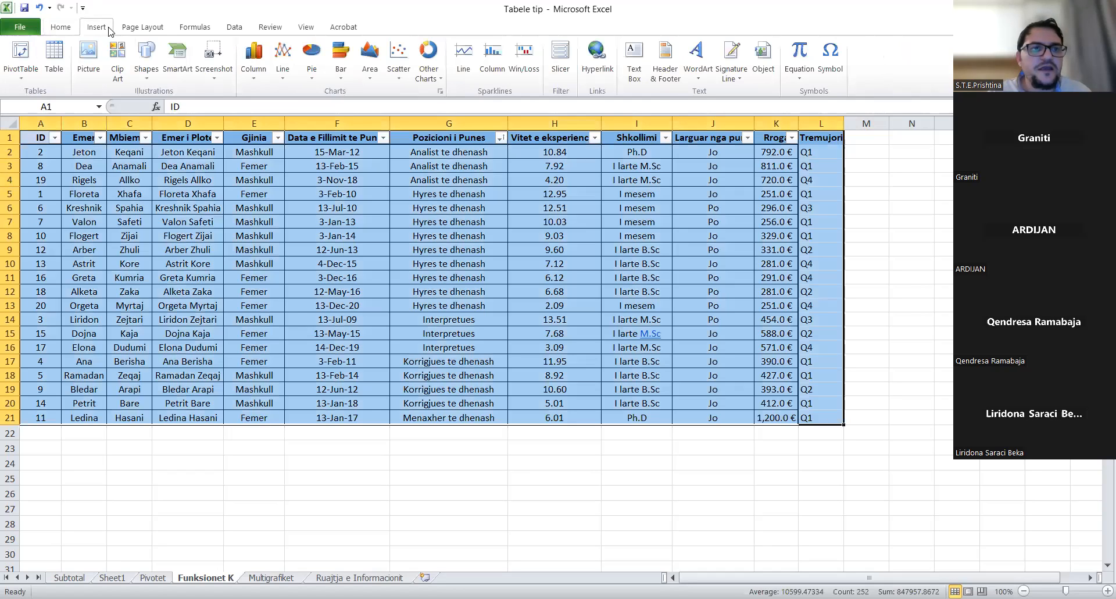
- Create a new-sheet pivot summing Rroga by Tremujori rows and Gjinia columns, then return to Funksionet K
{"action": "left_click", "coordinate": [24, 51]}
{"action": "left_click", "coordinate": [767, 330]}
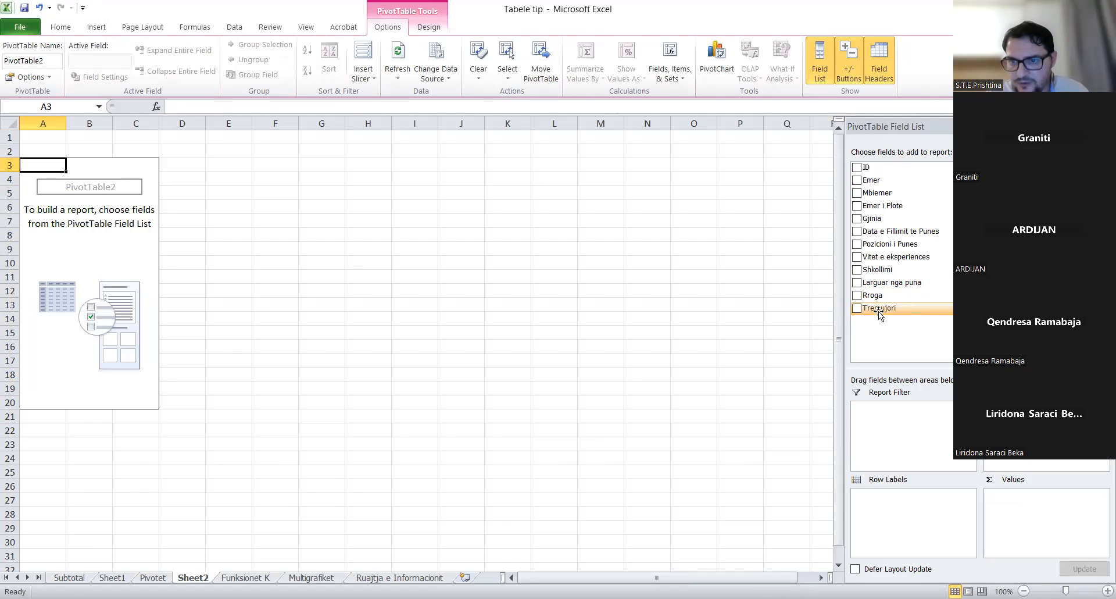
{"action": "left_click_drag", "start_coordinate": [878, 312], "coordinate": [881, 503]}
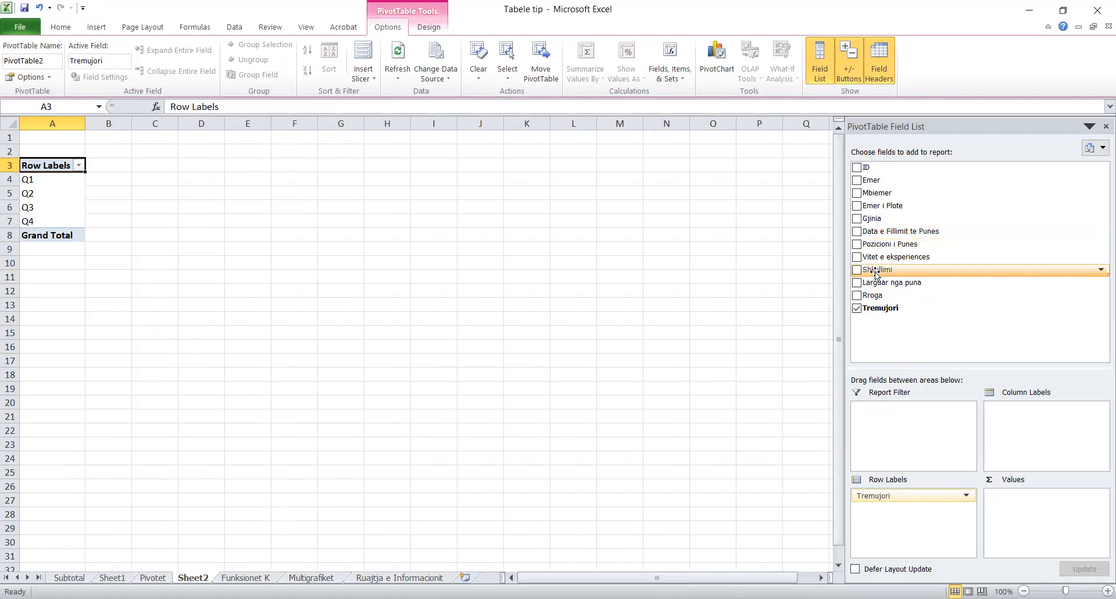
{"action": "left_click_drag", "start_coordinate": [884, 296], "coordinate": [1032, 515]}
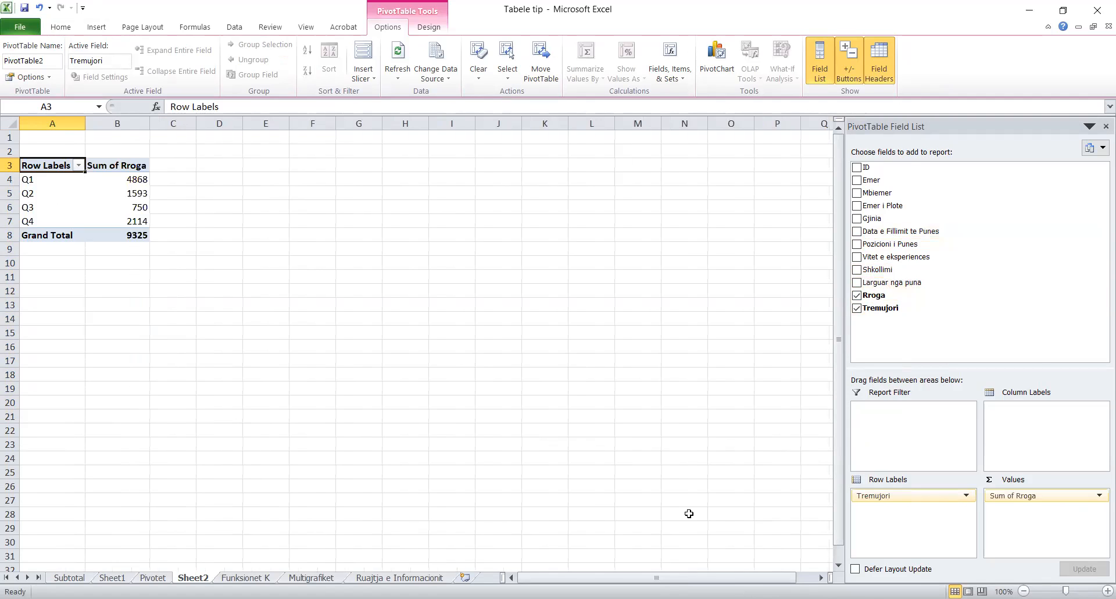
{"action": "left_click", "coordinate": [50, 180]}
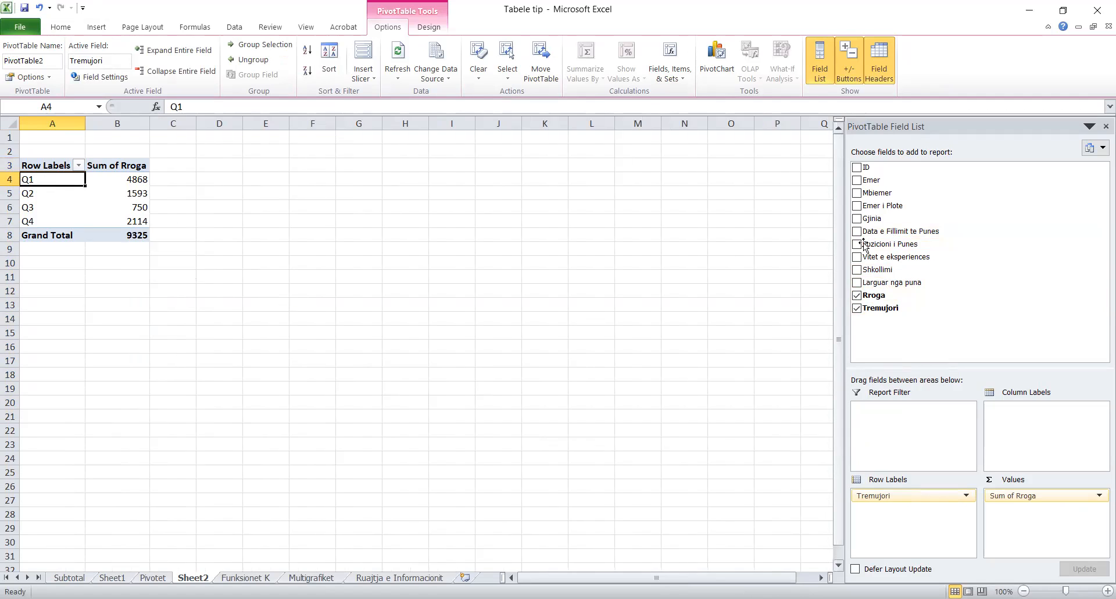
{"action": "left_click_drag", "start_coordinate": [880, 225], "coordinate": [1008, 420]}
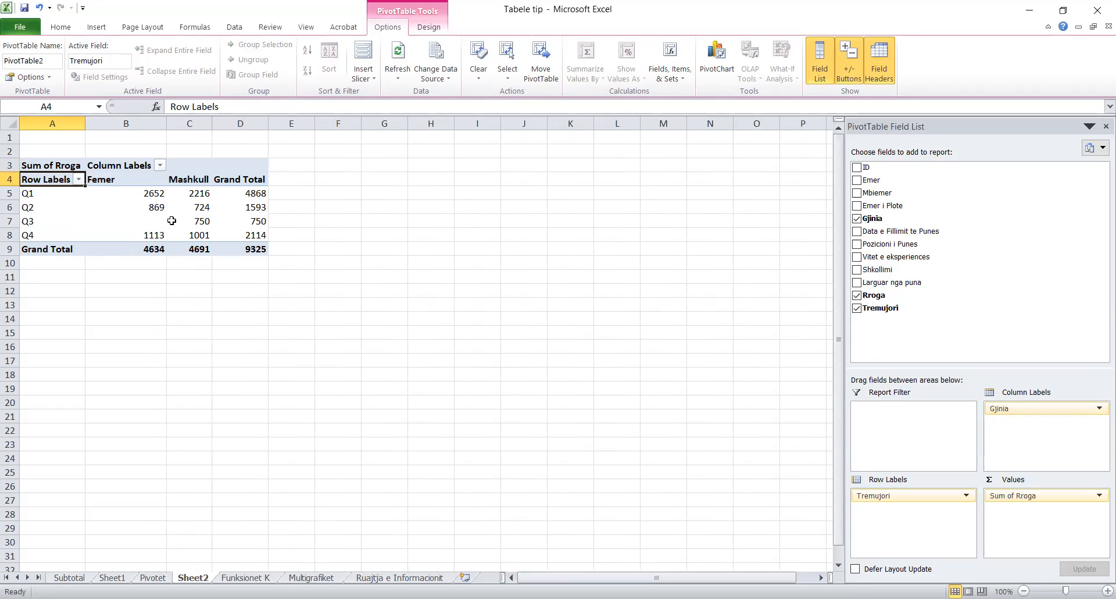
{"action": "mouse_move", "coordinate": [171, 221]}
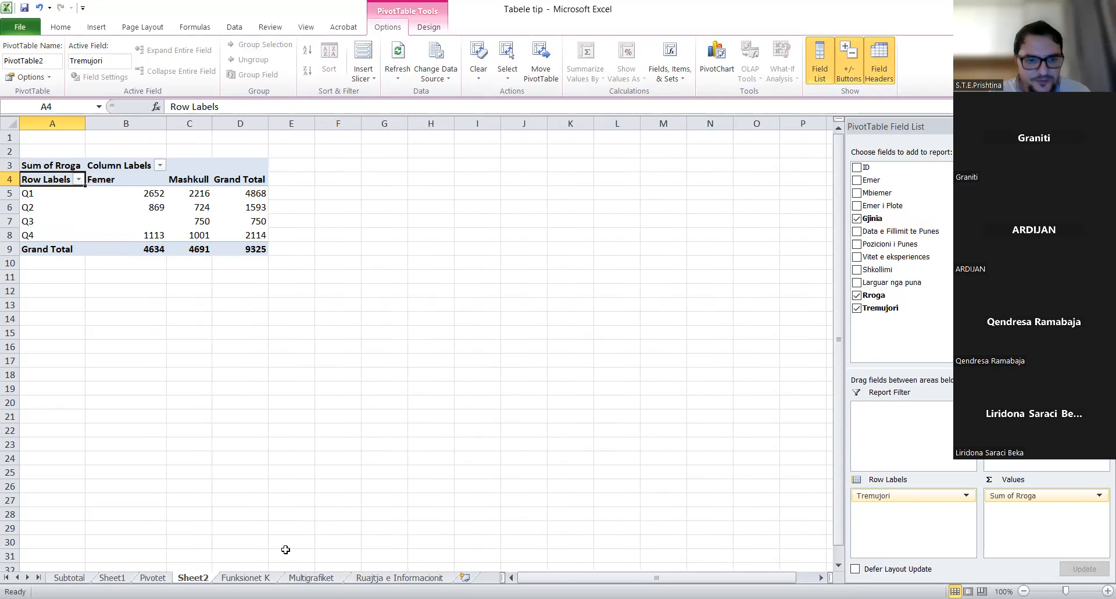
{"action": "left_click", "coordinate": [252, 577]}
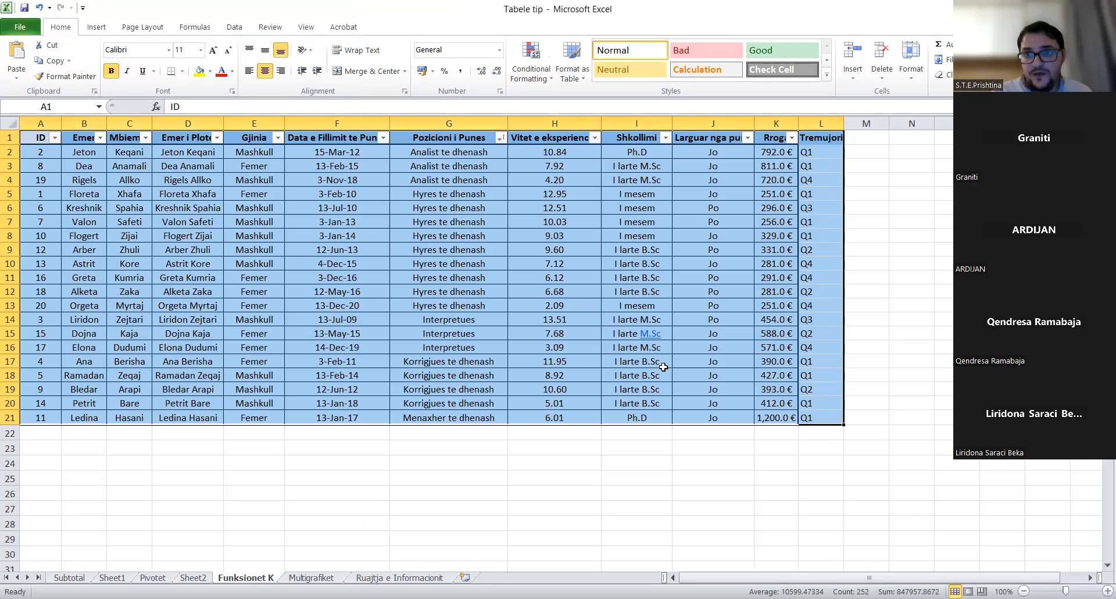
- Inspect the Tremujori IF formula in L3 and L2, then move to the Multigrafiket sheet
{"action": "left_click", "coordinate": [820, 161]}
{"action": "left_click", "coordinate": [822, 152]}
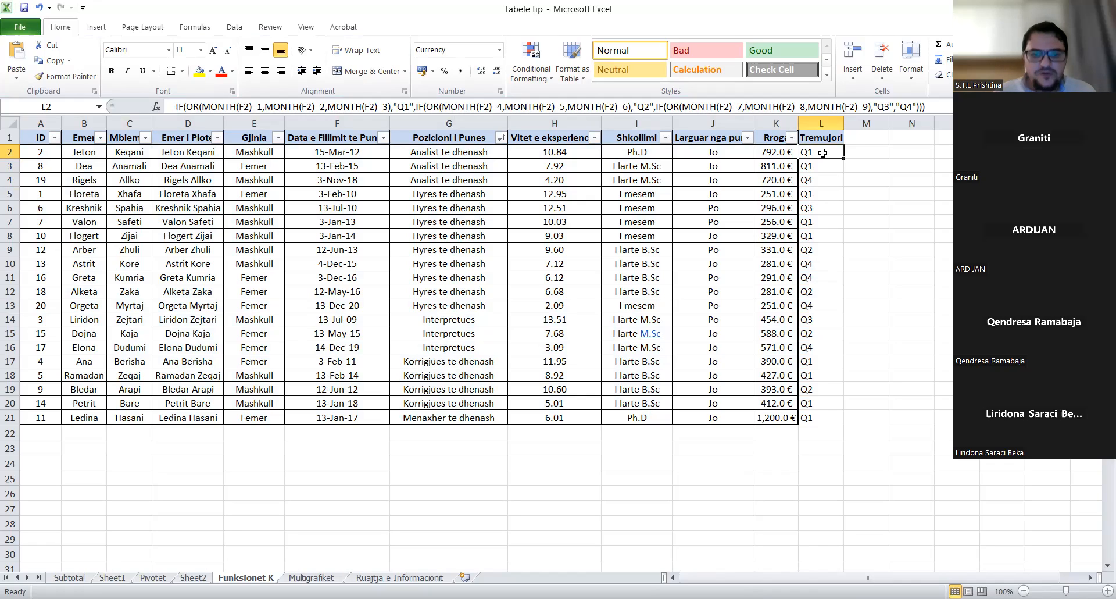
{"action": "left_click", "coordinate": [314, 578]}
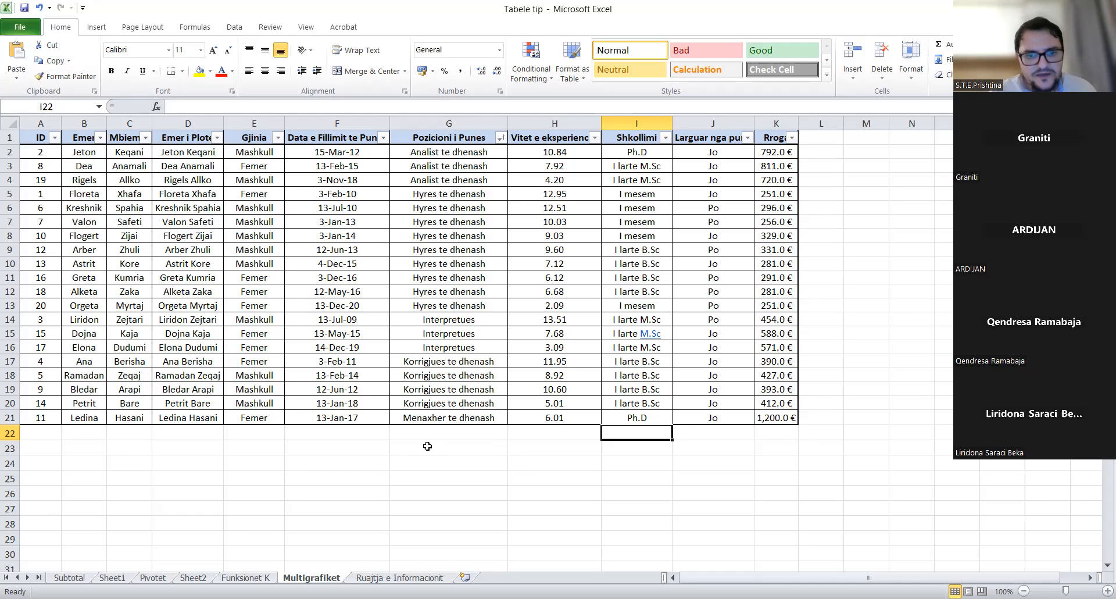
- Insert an empty 2-D clustered column chart and position it over the lower table rows
{"action": "left_click", "coordinate": [414, 461]}
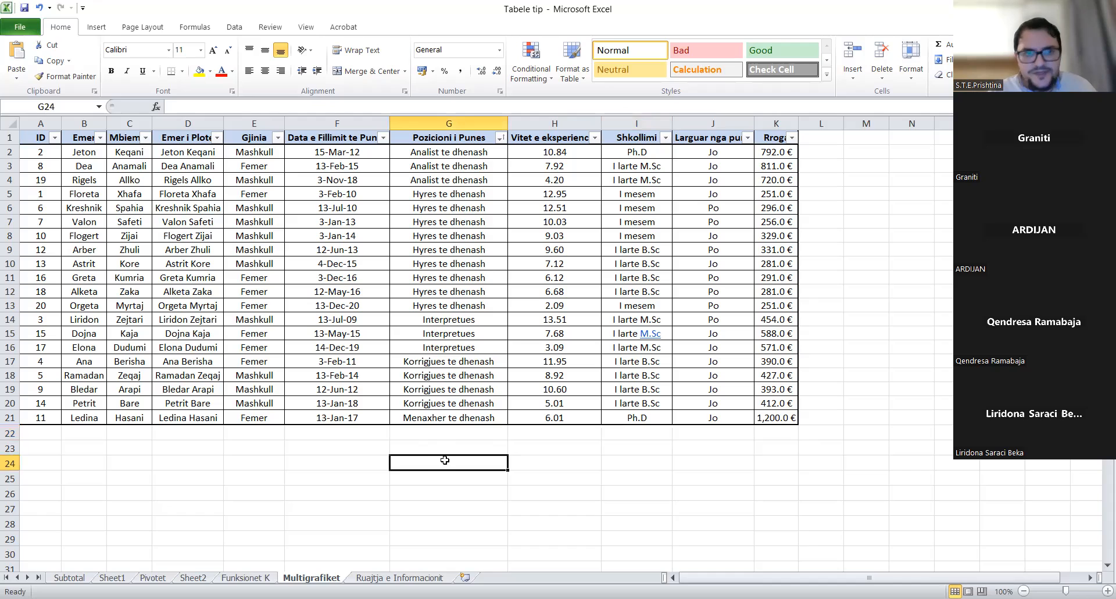
{"action": "left_click", "coordinate": [97, 27]}
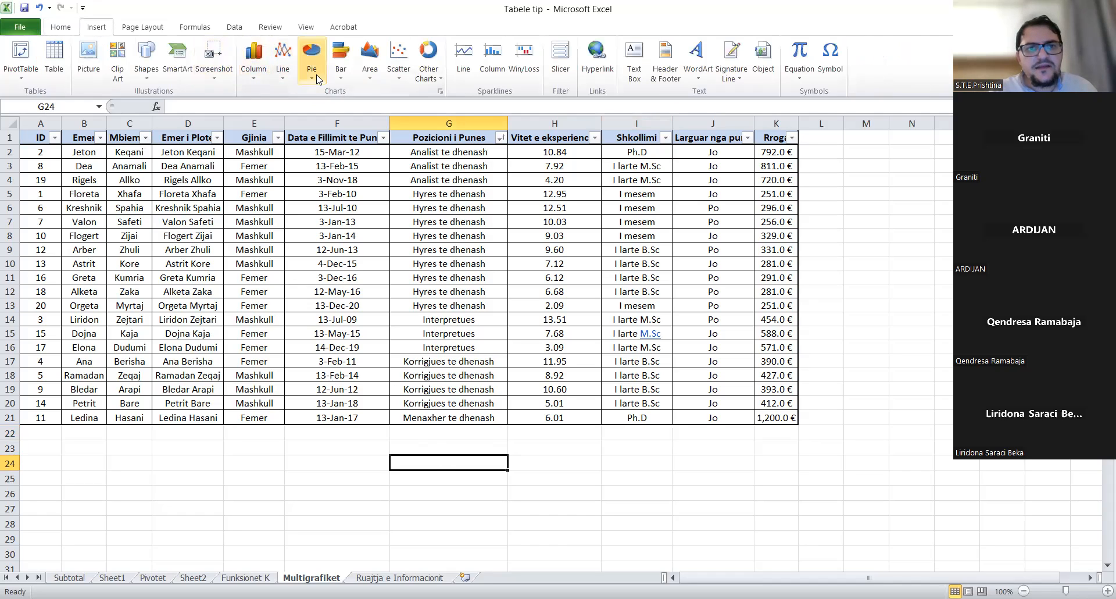
{"action": "left_click", "coordinate": [259, 70]}
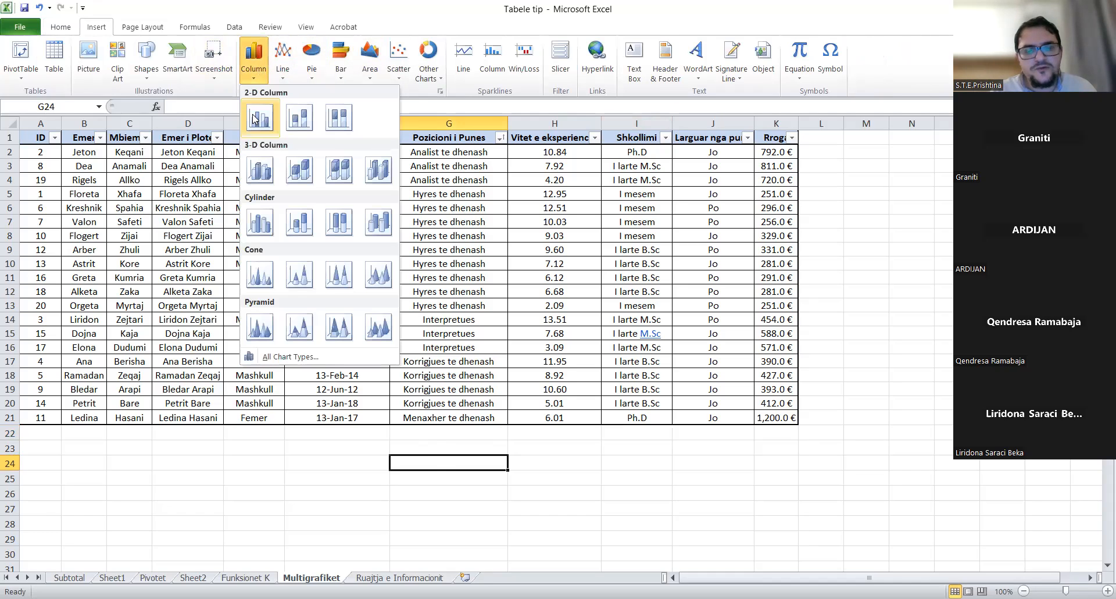
{"action": "left_click", "coordinate": [255, 118]}
{"action": "left_click_drag", "start_coordinate": [499, 304], "coordinate": [908, 205]}
{"action": "left_click", "coordinate": [785, 449]}
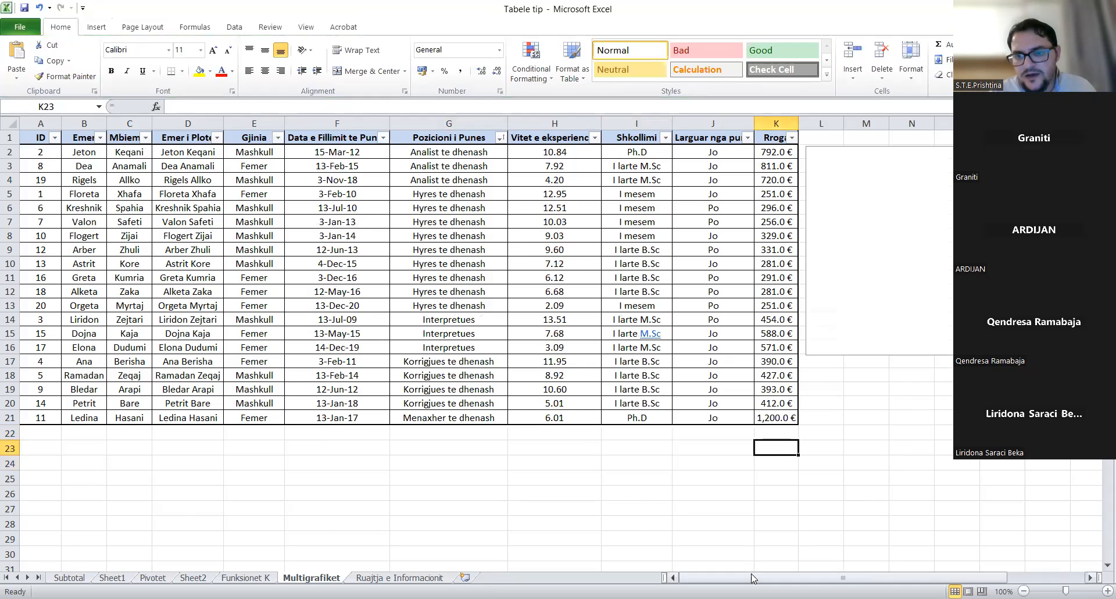
{"action": "scroll", "coordinate": [879, 500], "scroll_direction": "right", "scroll_amount": 2}
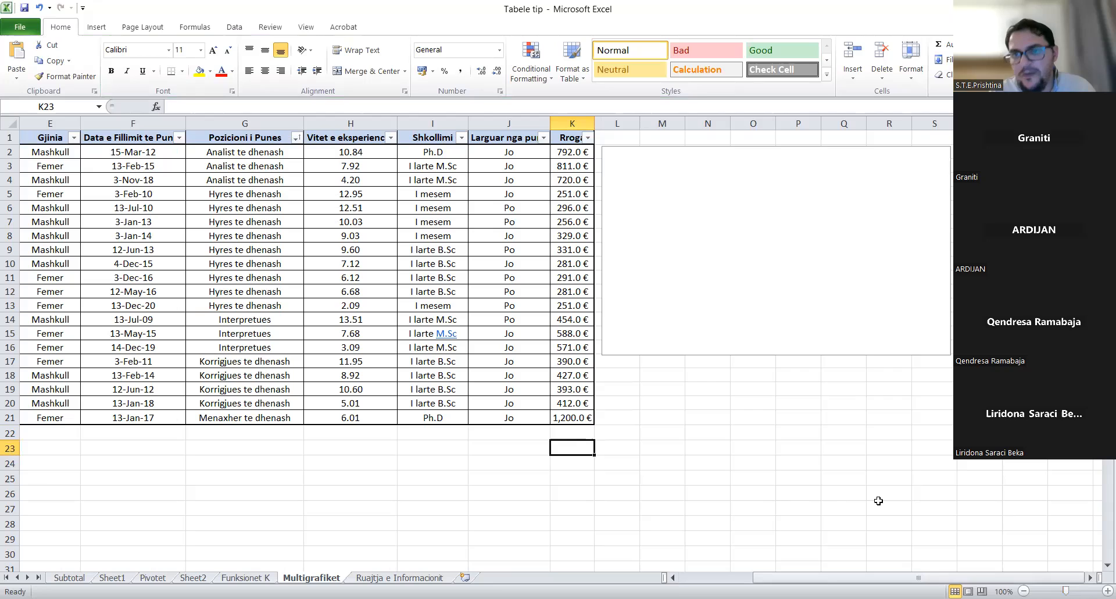
{"action": "left_click_drag", "start_coordinate": [651, 329], "coordinate": [317, 337]}
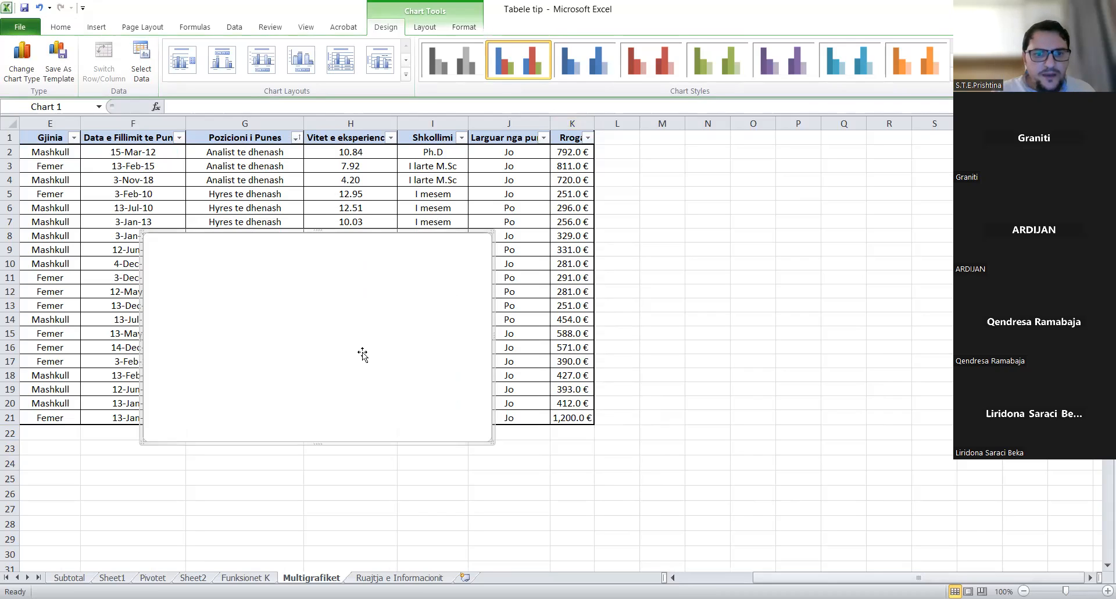
- Add a chart series named from K1 with values K2:K21, plotting the 20 salaries
{"action": "right_click", "coordinate": [362, 351]}
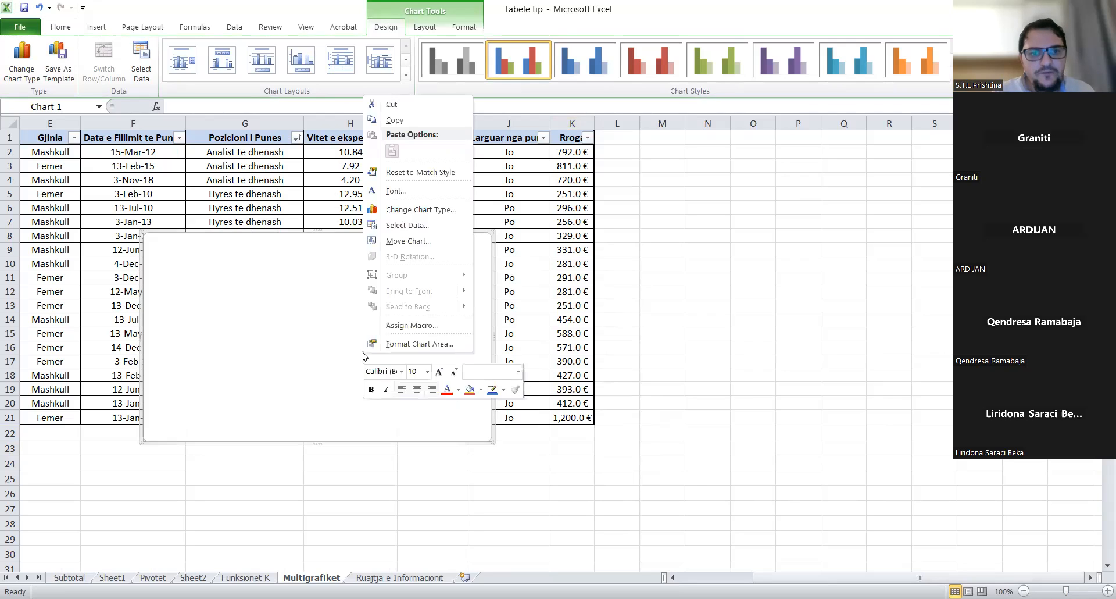
{"action": "left_click", "coordinate": [416, 227]}
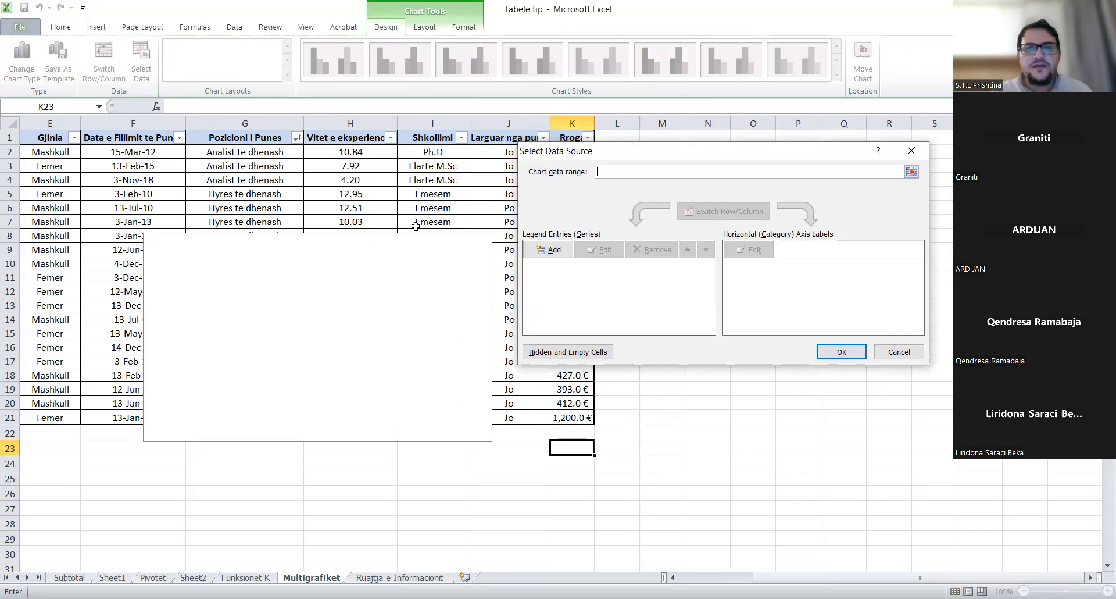
{"action": "left_click", "coordinate": [555, 251]}
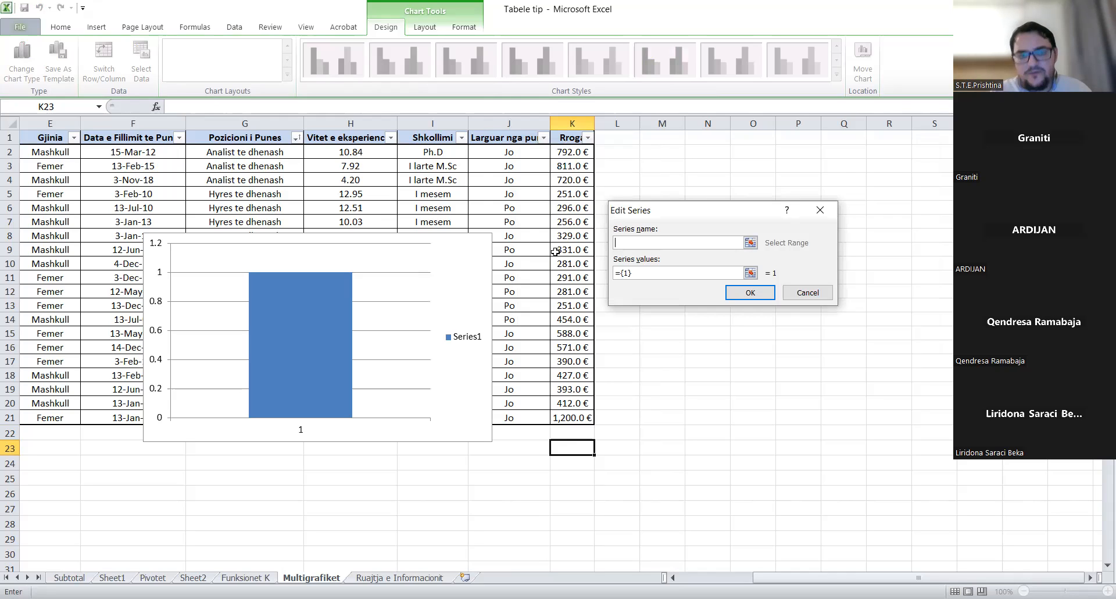
{"action": "left_click", "coordinate": [756, 244]}
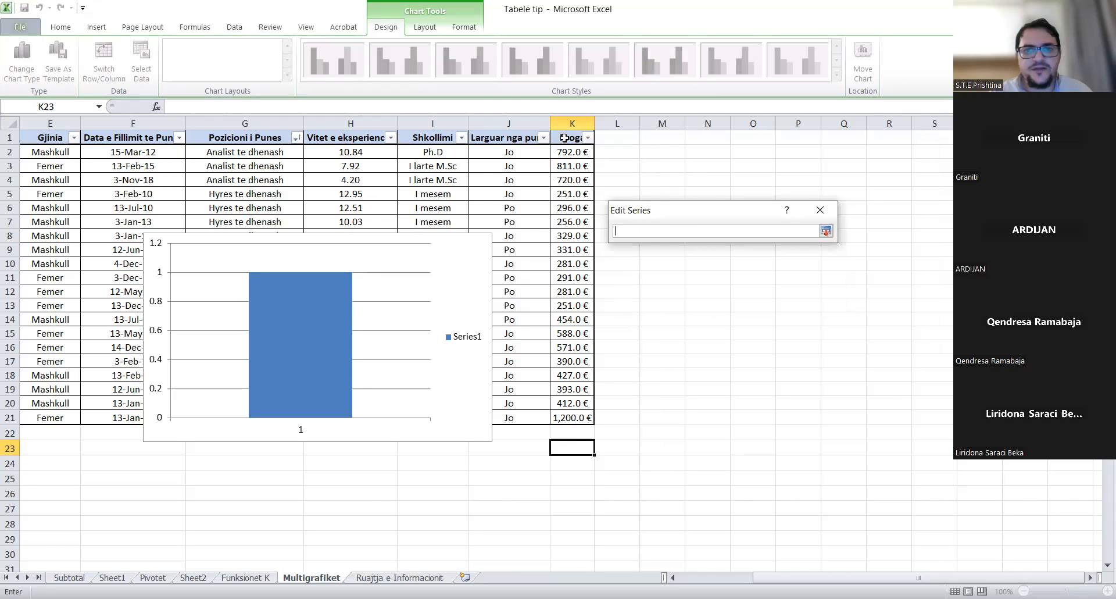
{"action": "left_click", "coordinate": [564, 138]}
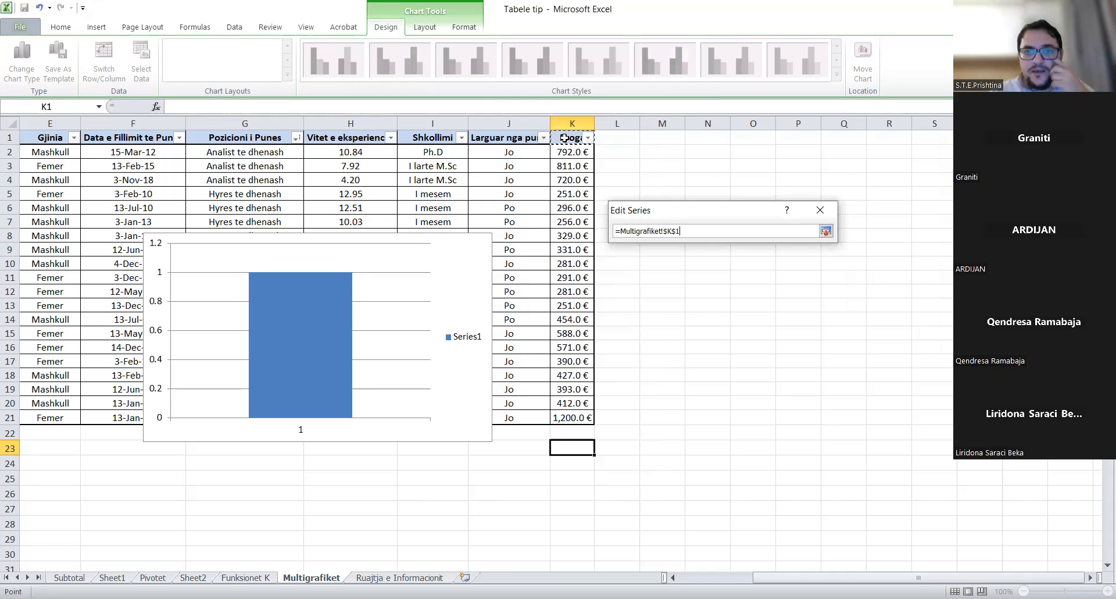
{"action": "key", "text": "Return"}
{"action": "key", "text": "Tab"}
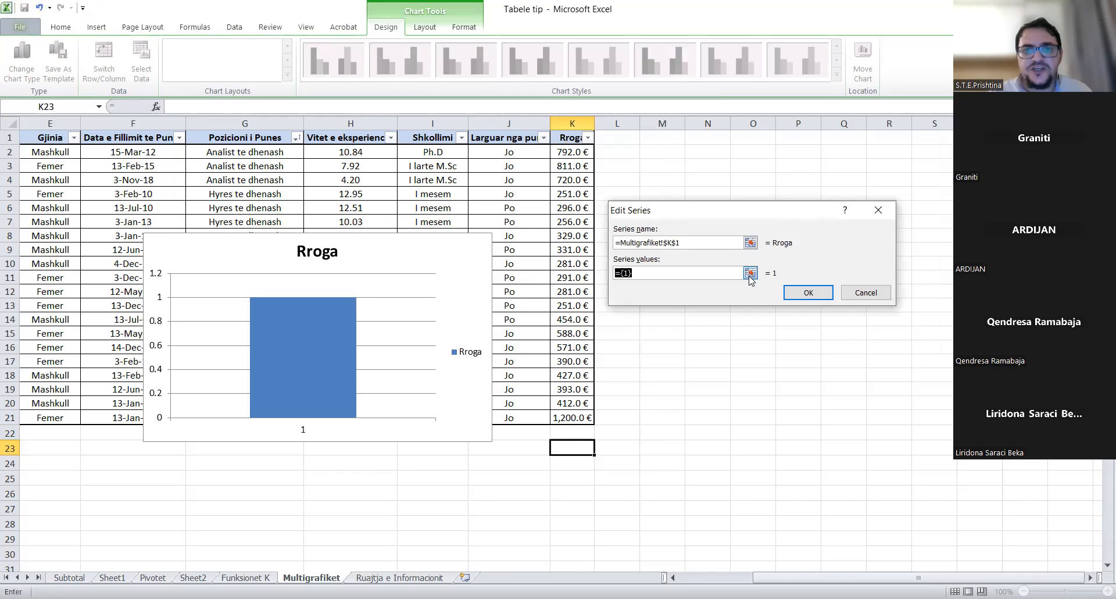
{"action": "left_click", "coordinate": [750, 274]}
{"action": "left_click", "coordinate": [565, 152]}
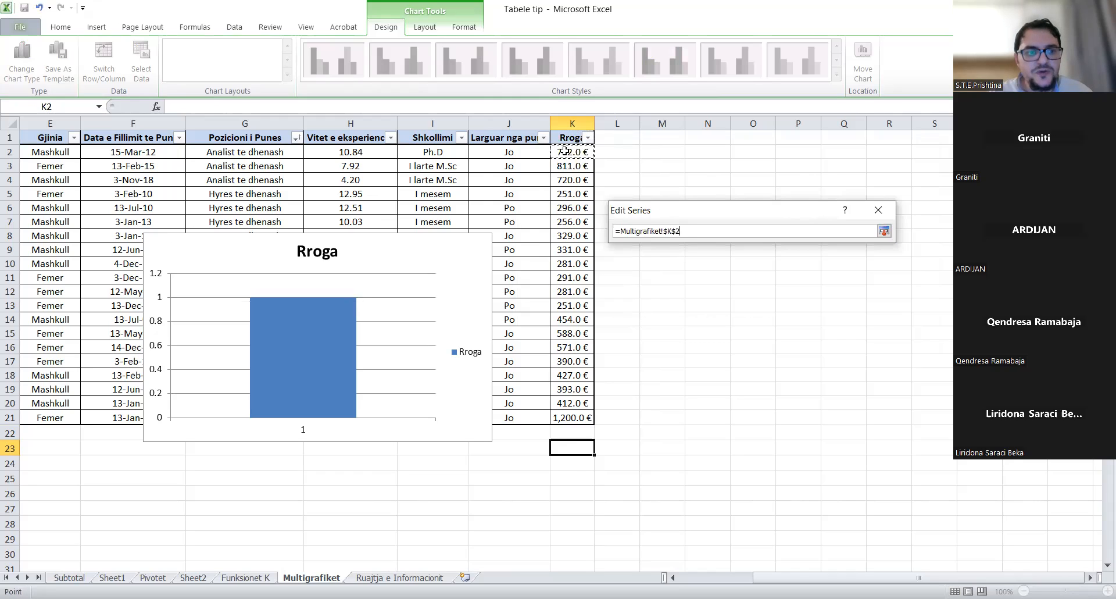
{"action": "key", "text": "ctrl+shift+Down"}
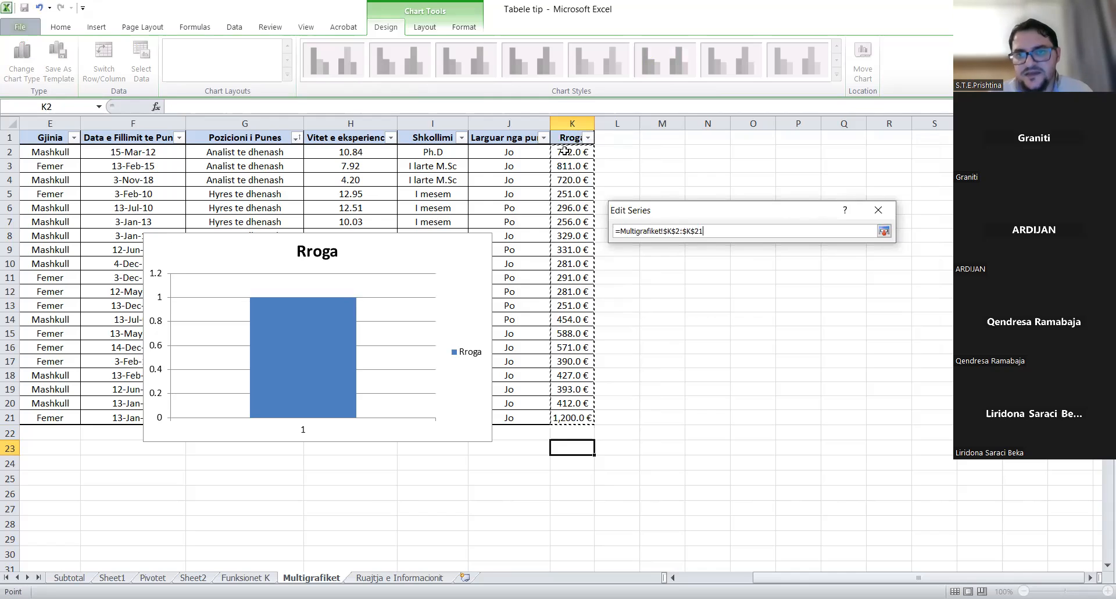
{"action": "key", "text": "Return"}
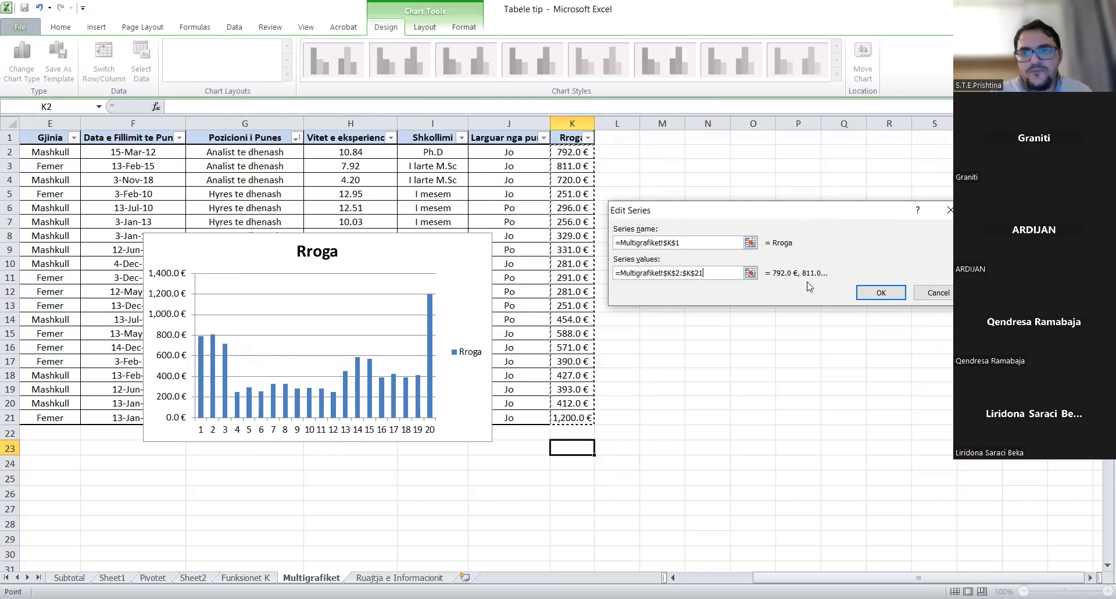
{"action": "left_click", "coordinate": [881, 293]}
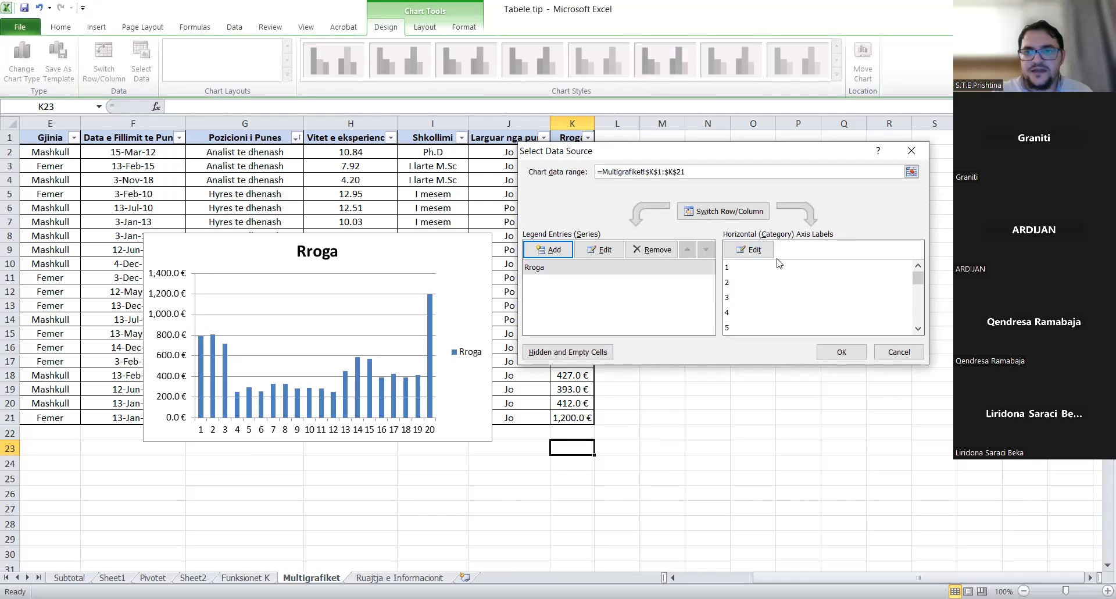
- Use full names D2:D21 as horizontal axis labels, then move the chart lower-left
{"action": "left_click", "coordinate": [743, 257]}
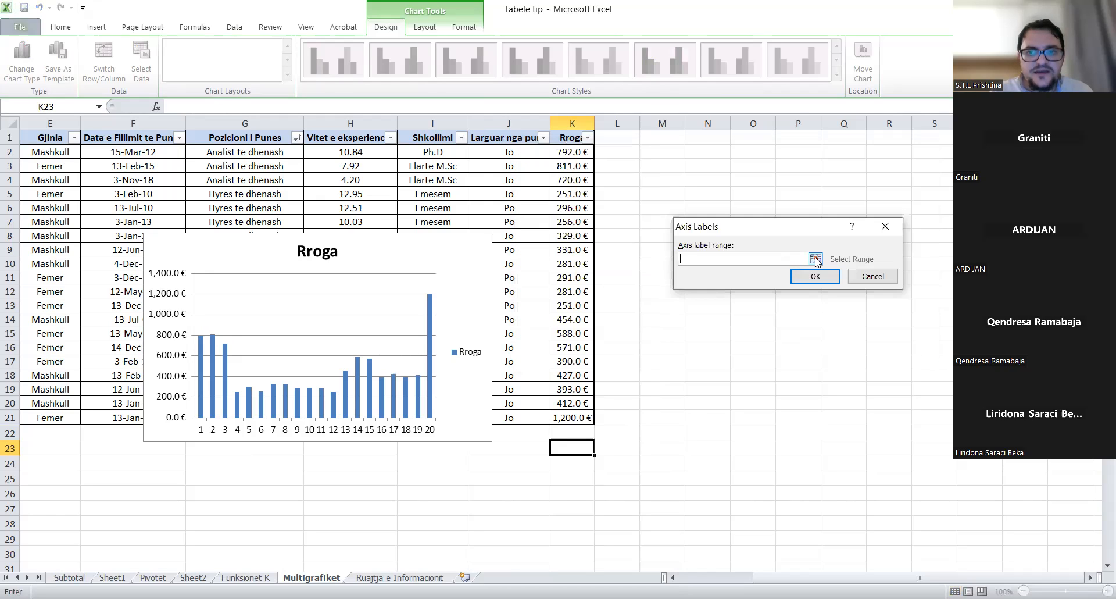
{"action": "left_click", "coordinate": [816, 260]}
{"action": "left_click_drag", "start_coordinate": [80, 194], "coordinate": [126, 189]}
{"action": "scroll", "coordinate": [126, 189], "scroll_direction": "left", "scroll_amount": 3}
{"action": "left_click", "coordinate": [193, 154]}
{"action": "left_click_drag", "start_coordinate": [193, 155], "coordinate": [192, 169]}
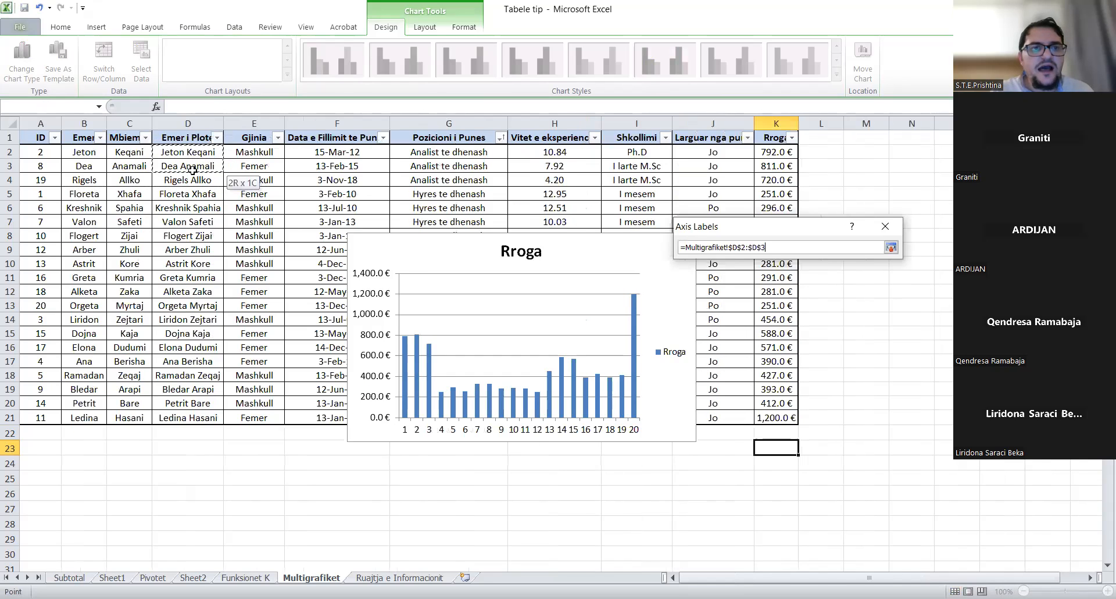
{"action": "left_click_drag", "start_coordinate": [178, 378], "coordinate": [180, 421]}
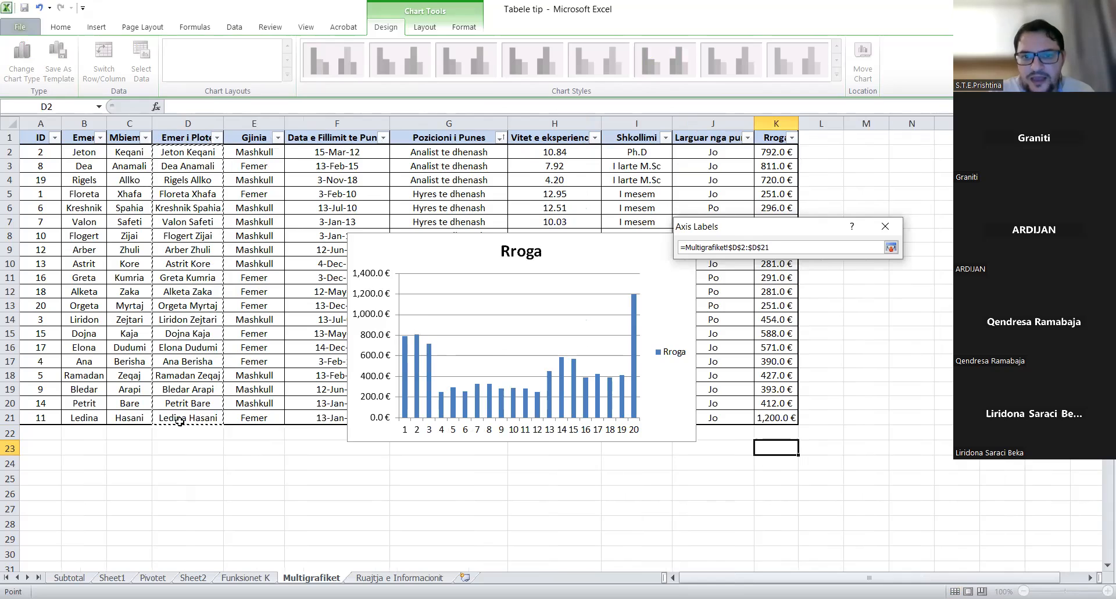
{"action": "key", "text": "Return"}
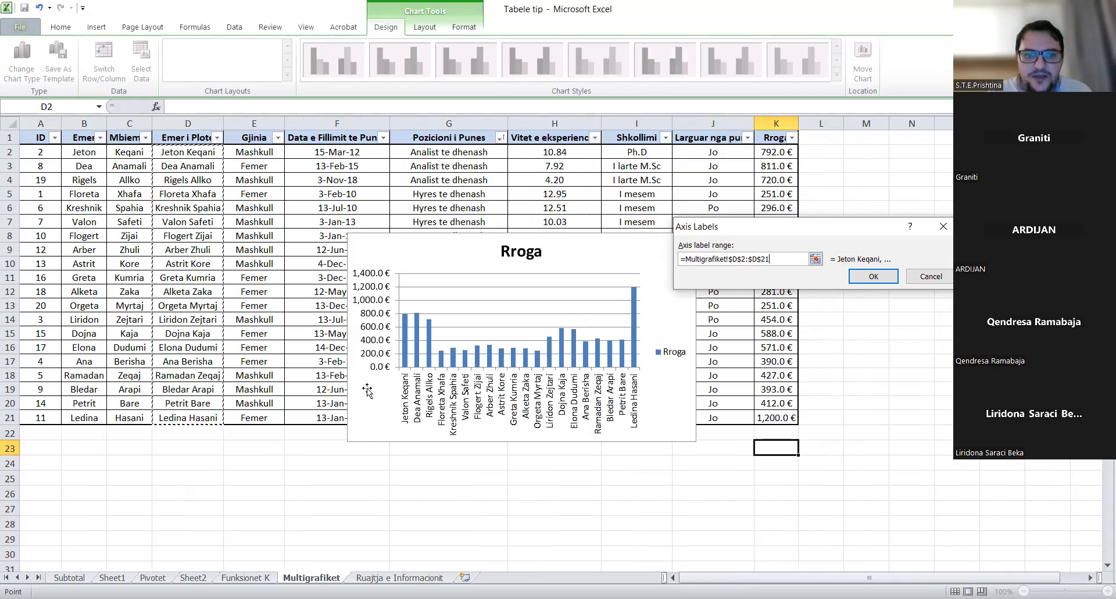
{"action": "left_click", "coordinate": [875, 282]}
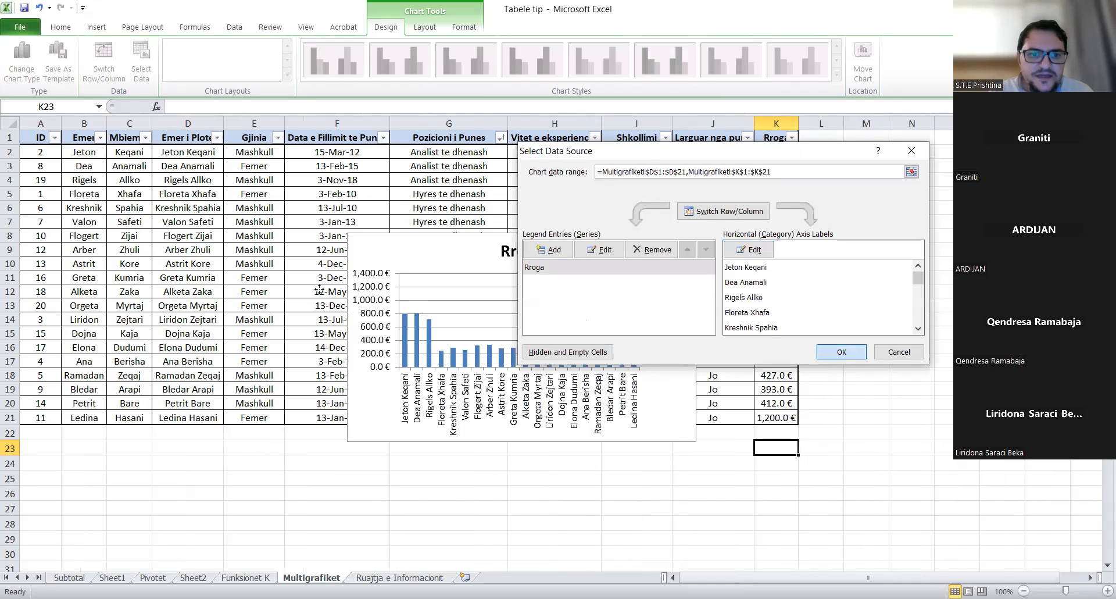
{"action": "left_click", "coordinate": [841, 352]}
{"action": "left_click_drag", "start_coordinate": [686, 443], "coordinate": [748, 553]}
- Open the context menu of the Rroga salary chart
{"action": "mouse_move", "coordinate": [251, 446]}
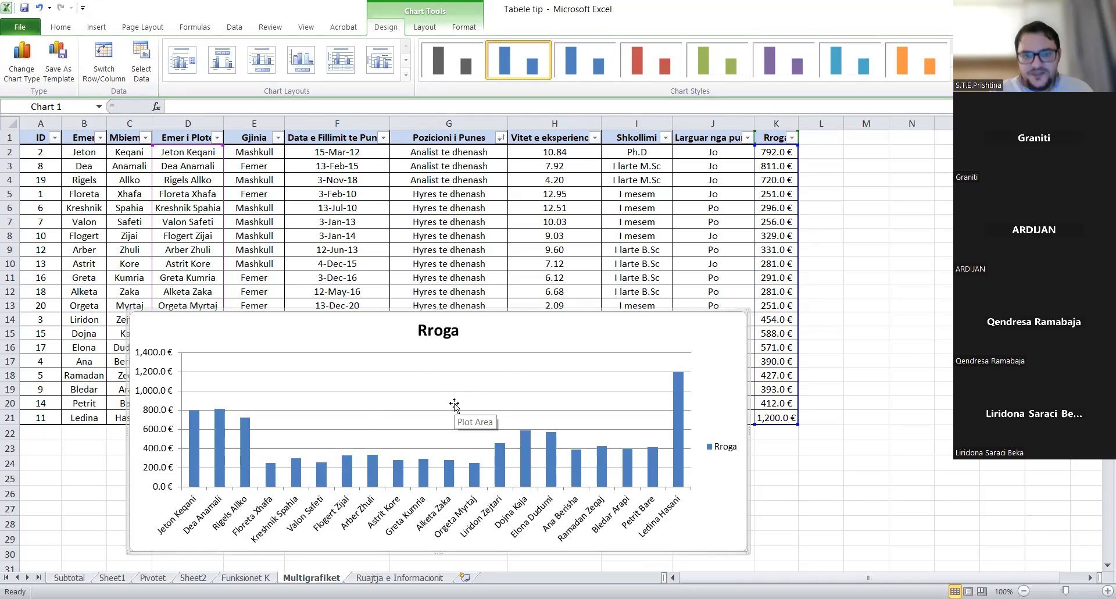
{"action": "right_click", "coordinate": [305, 330]}
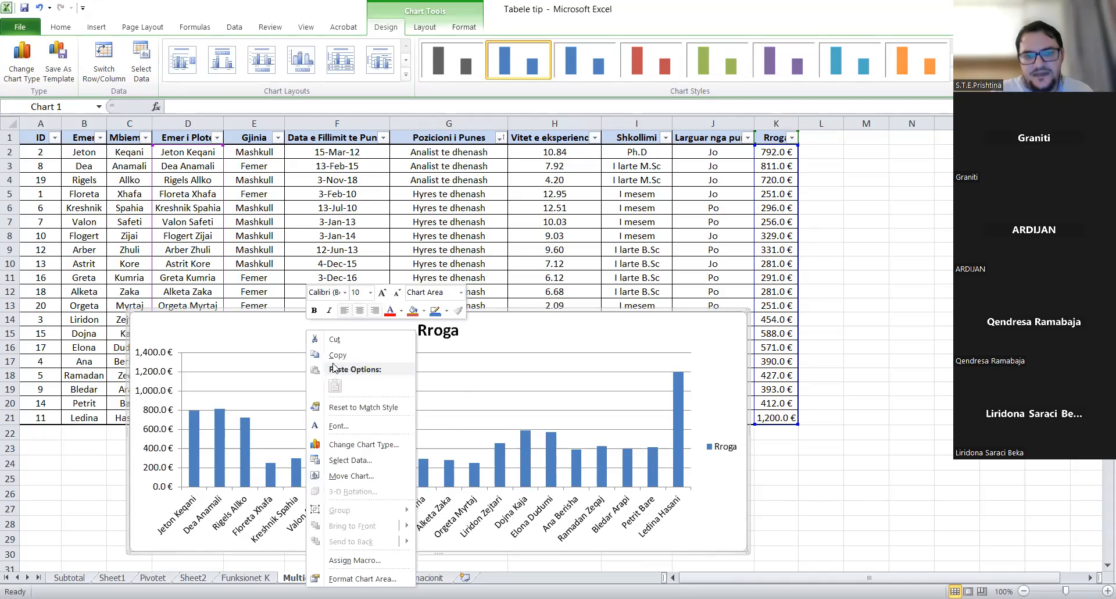
- Add a second series named from H1 with values H2:H21 to the chart
{"action": "left_click", "coordinate": [363, 460]}
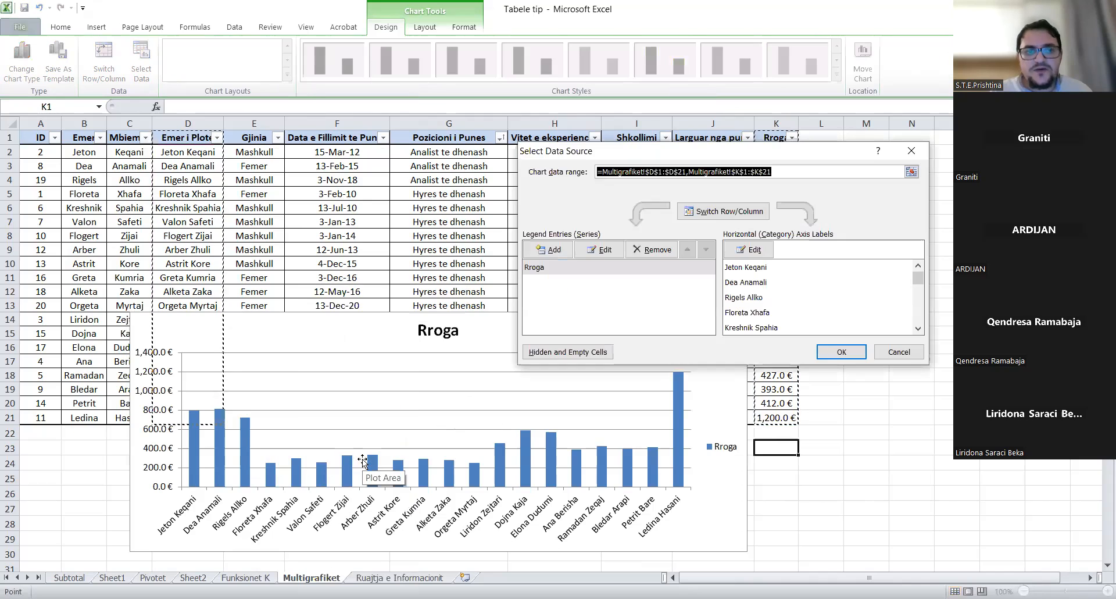
{"action": "left_click", "coordinate": [555, 250]}
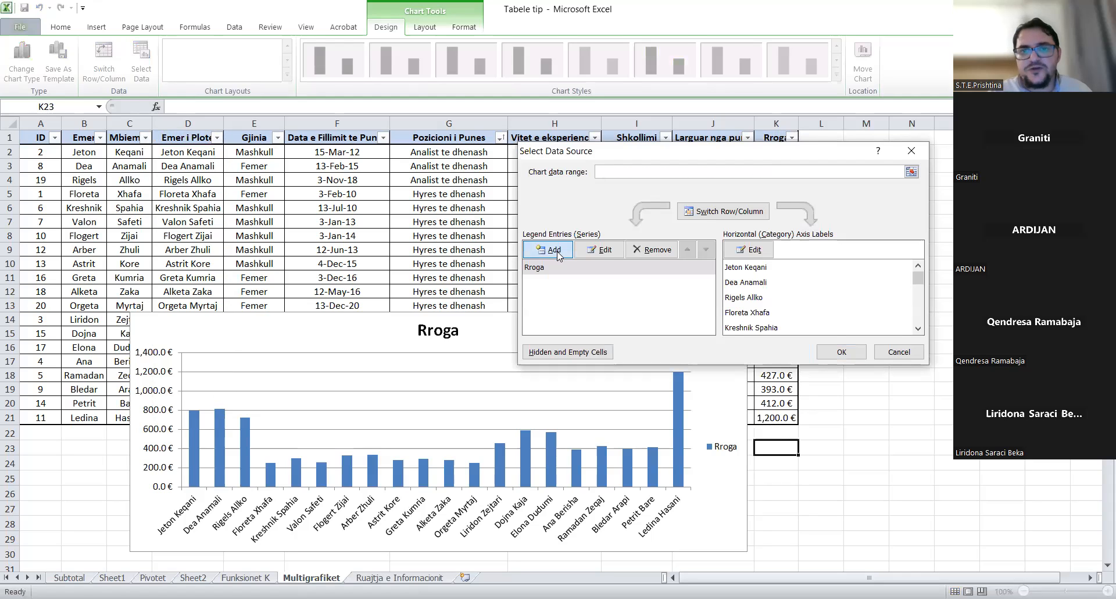
{"action": "left_click", "coordinate": [556, 251]}
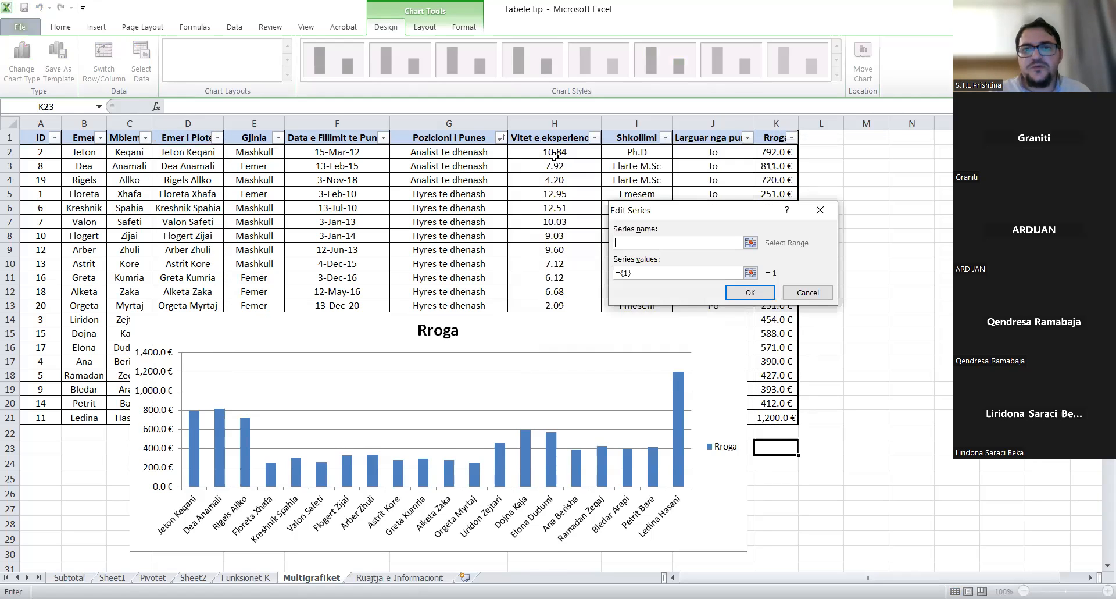
{"action": "left_click", "coordinate": [751, 243]}
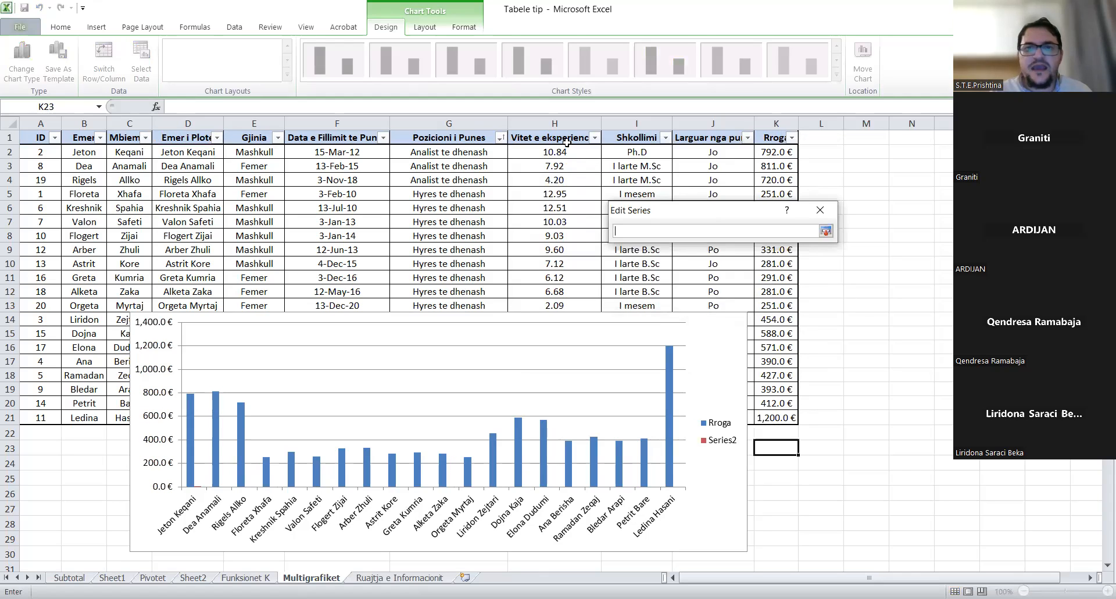
{"action": "left_click", "coordinate": [565, 140]}
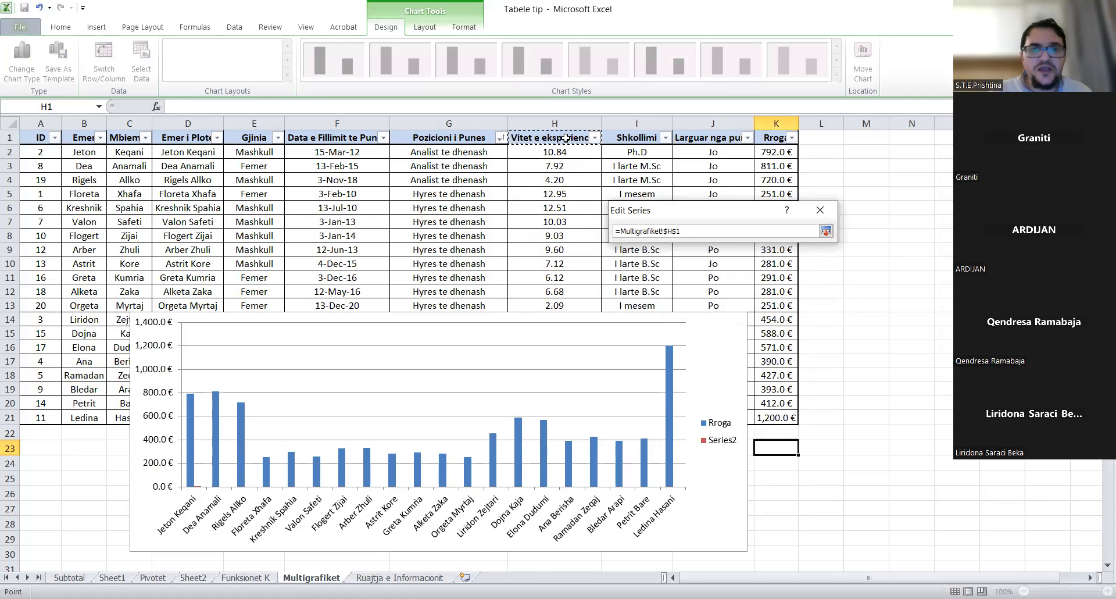
{"action": "key", "text": "Return"}
{"action": "left_click", "coordinate": [752, 273]}
{"action": "left_click", "coordinate": [750, 273]}
{"action": "left_click", "coordinate": [562, 151]}
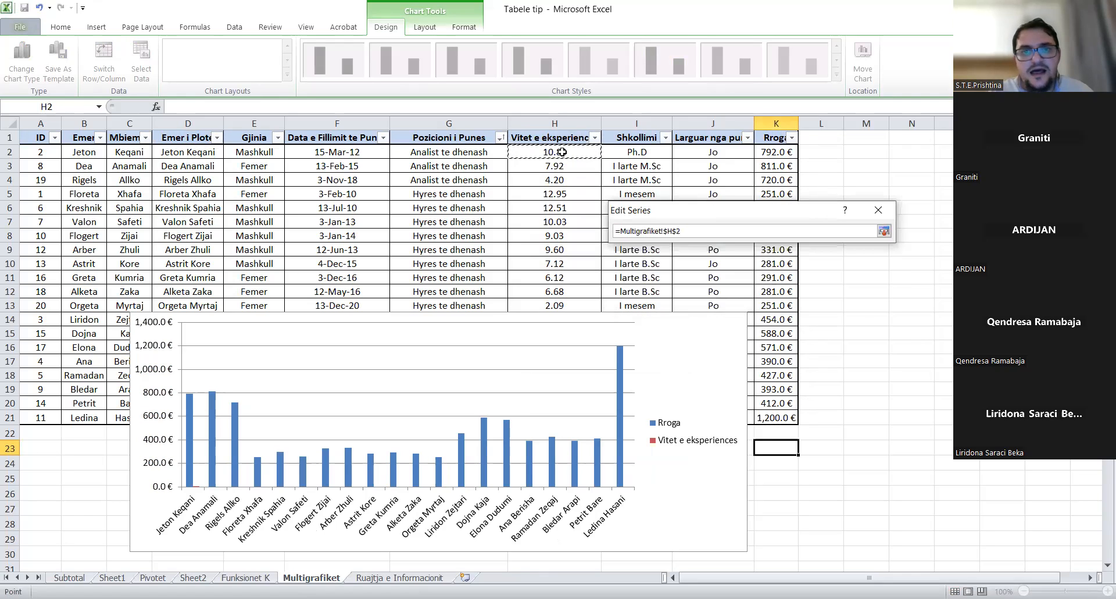
{"action": "key", "text": "ctrl+shift+Down"}
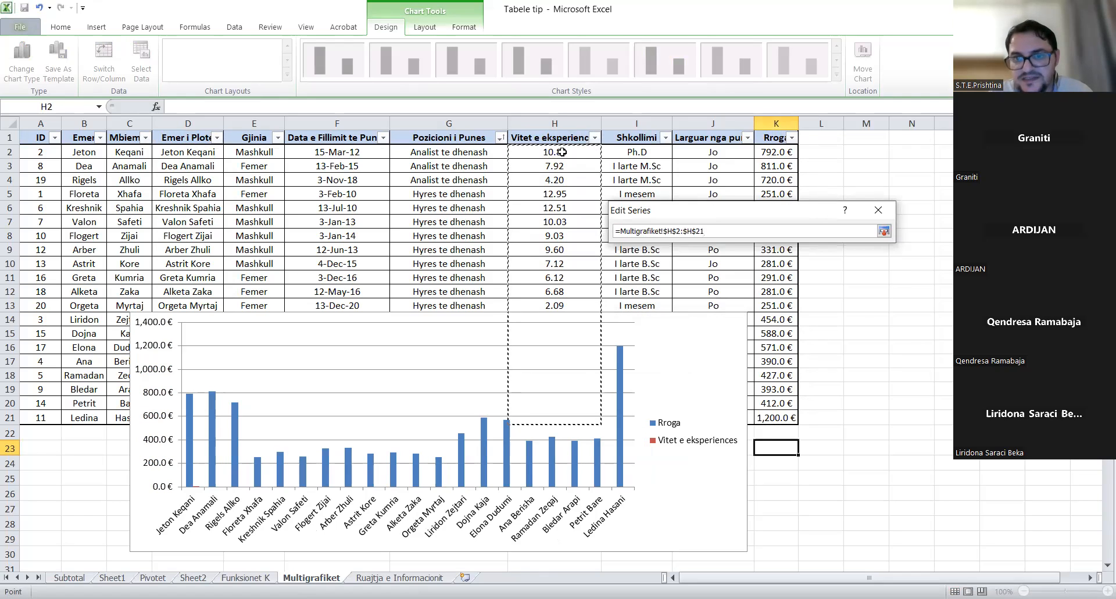
{"action": "key", "text": "Return"}
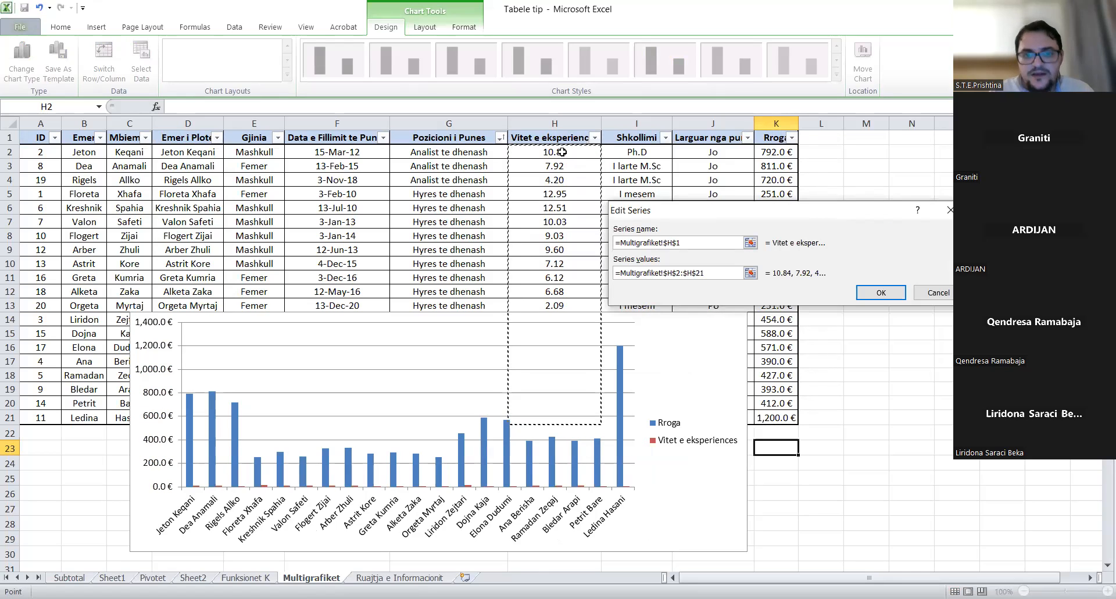
{"action": "left_click", "coordinate": [867, 298]}
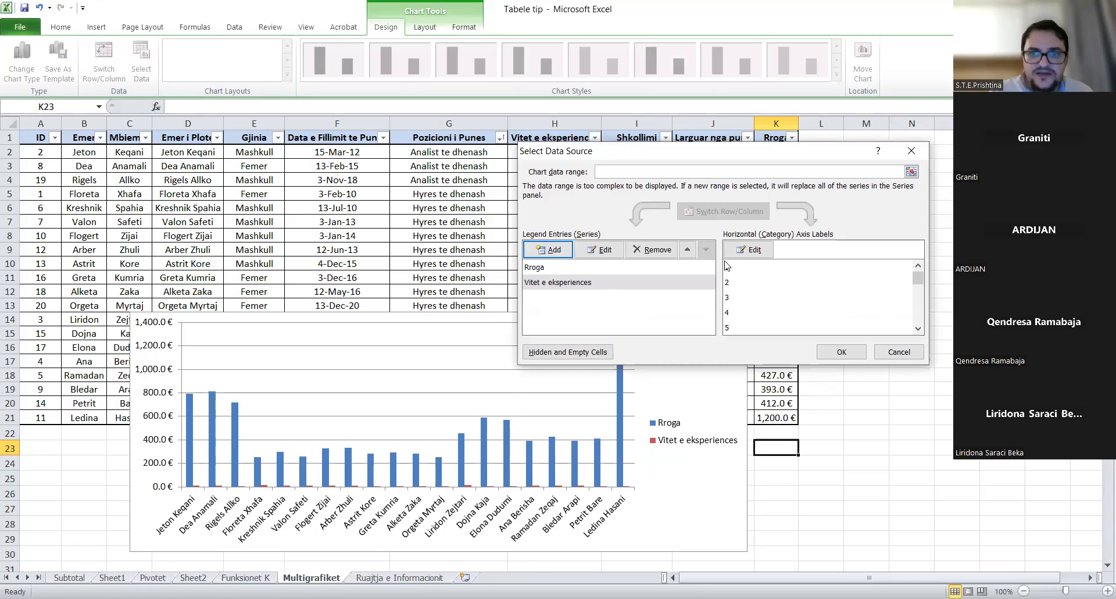
- Set the horizontal axis labels to the names in D2:D21 and apply the data changes
{"action": "left_click", "coordinate": [757, 256]}
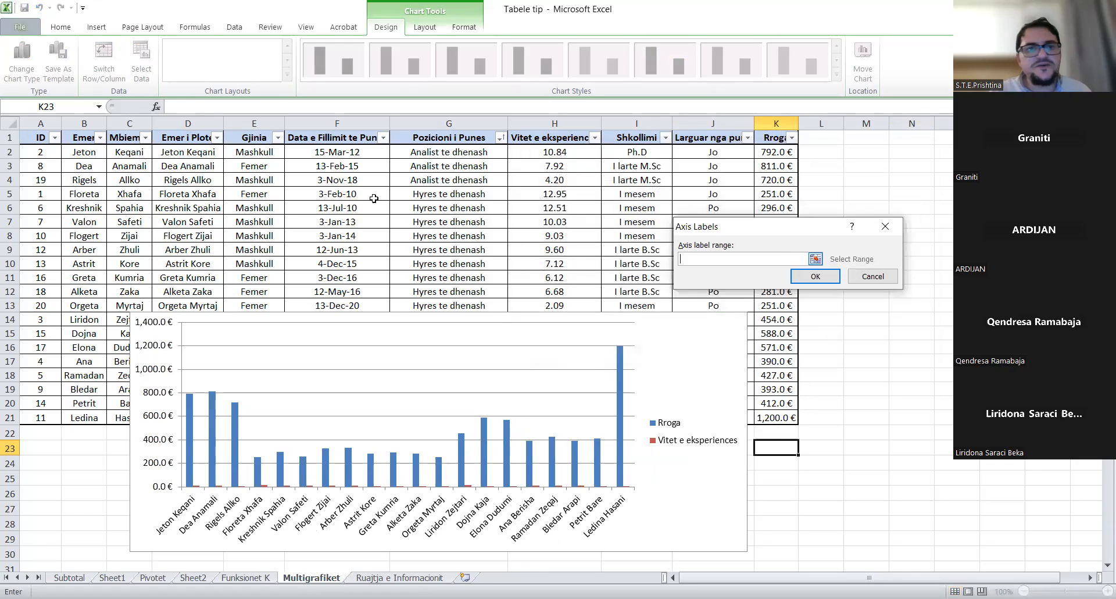
{"action": "left_click", "coordinate": [815, 259]}
{"action": "left_click", "coordinate": [182, 152]}
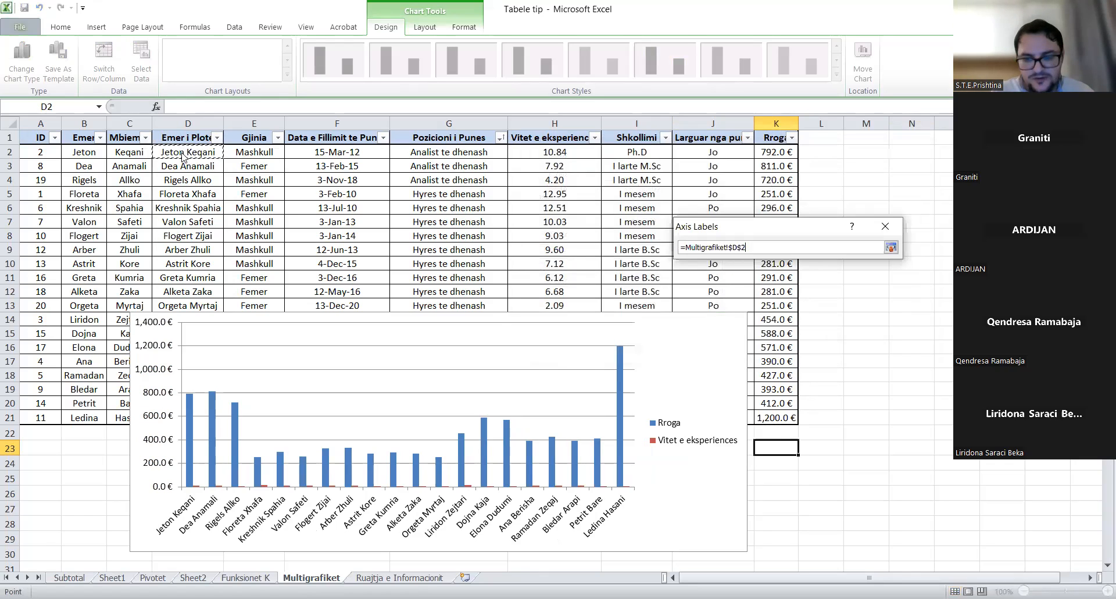
{"action": "key", "text": "ctrl+shift+Down"}
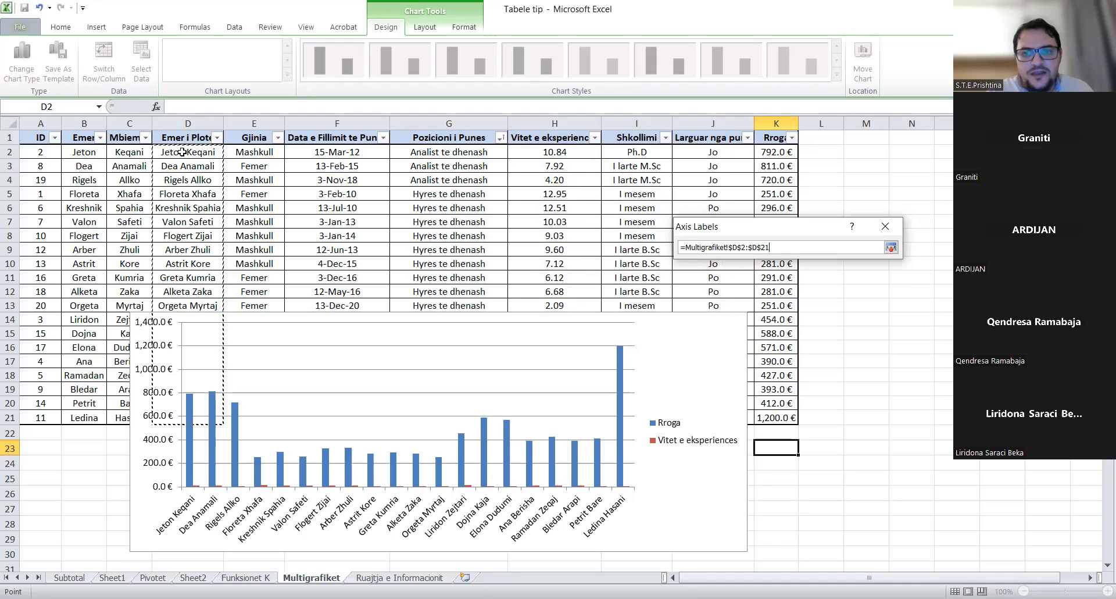
{"action": "key", "text": "Return"}
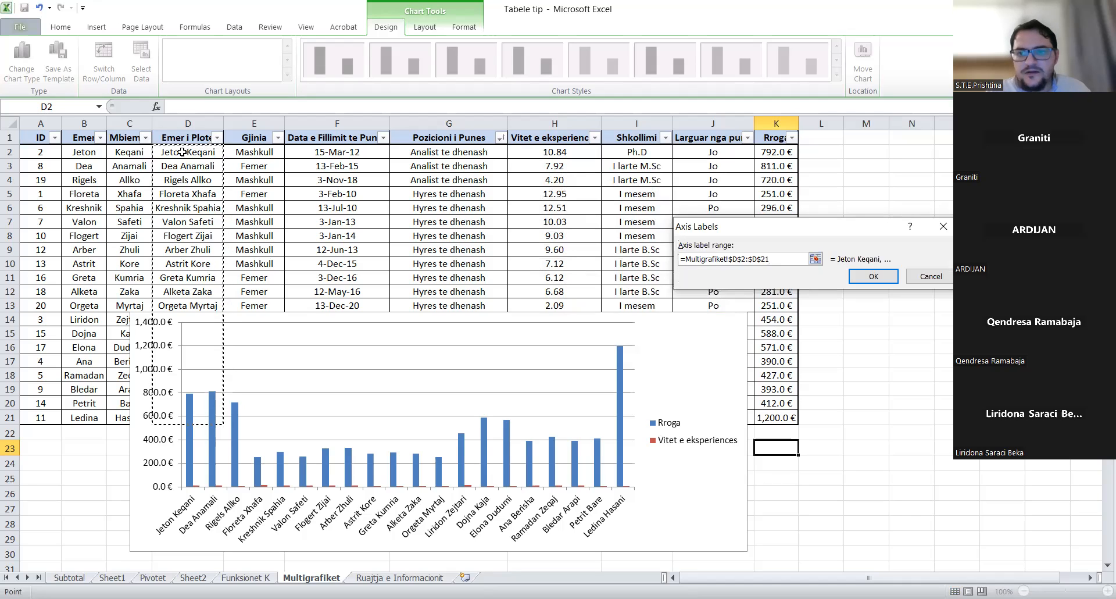
{"action": "left_click", "coordinate": [875, 276]}
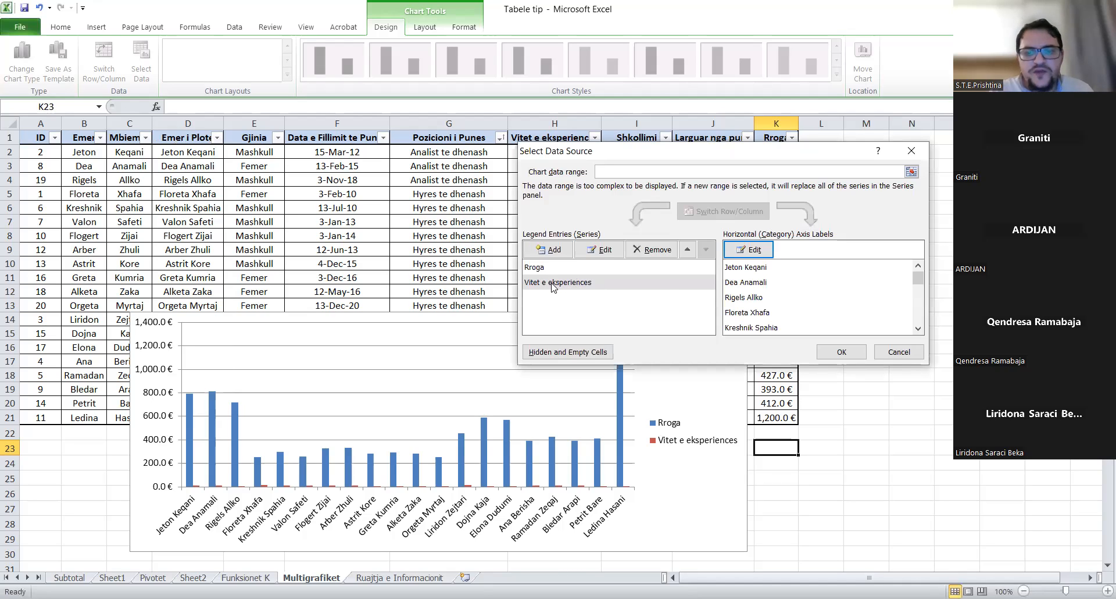
{"action": "left_click", "coordinate": [835, 353]}
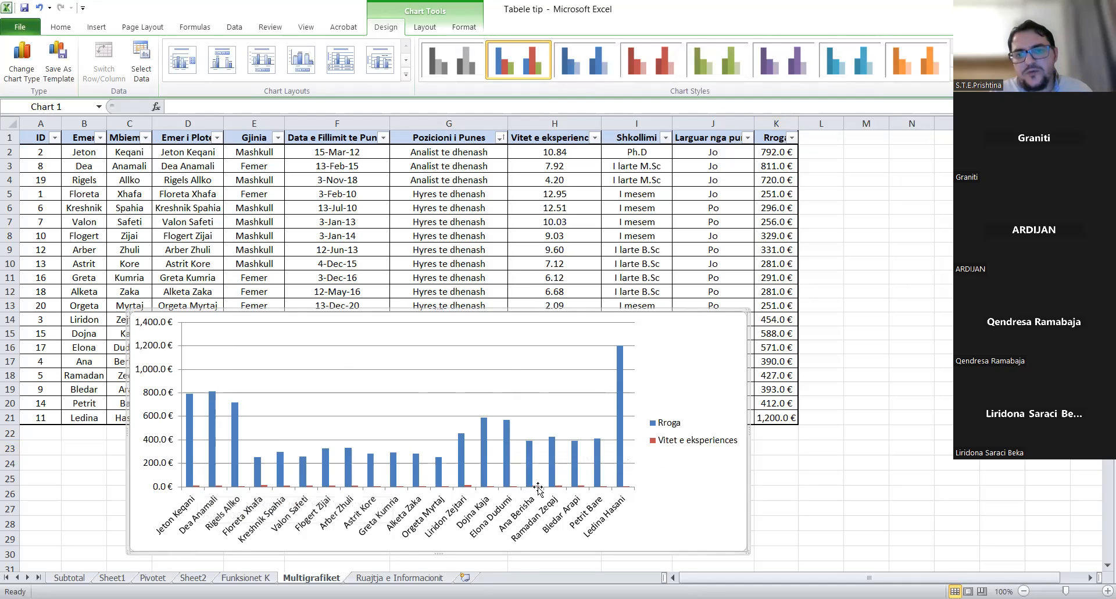
{"action": "left_click", "coordinate": [547, 151]}
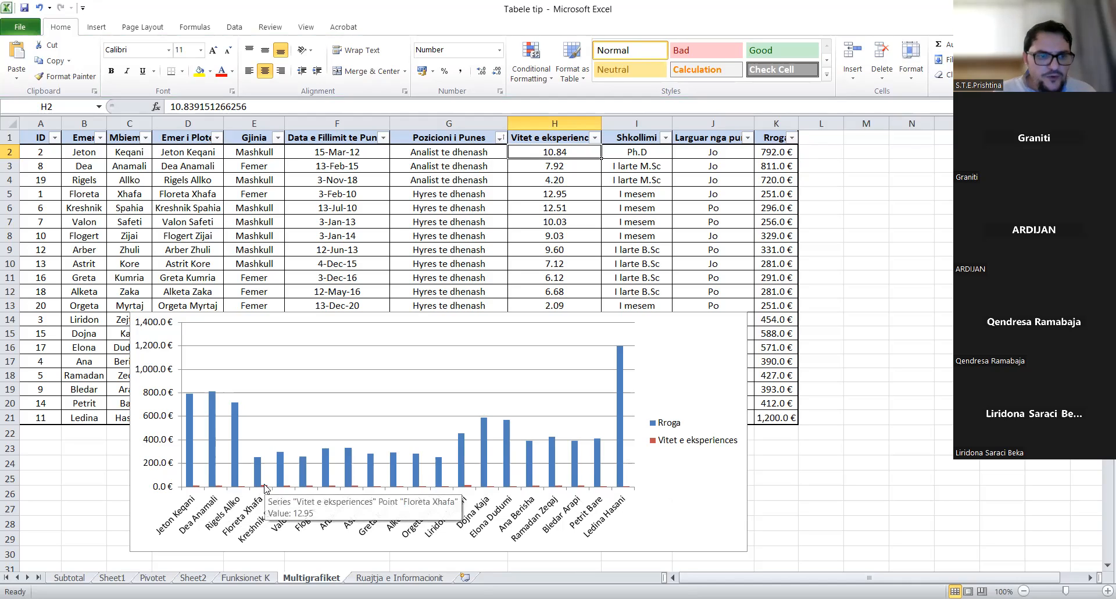
{"action": "right_click", "coordinate": [164, 468]}
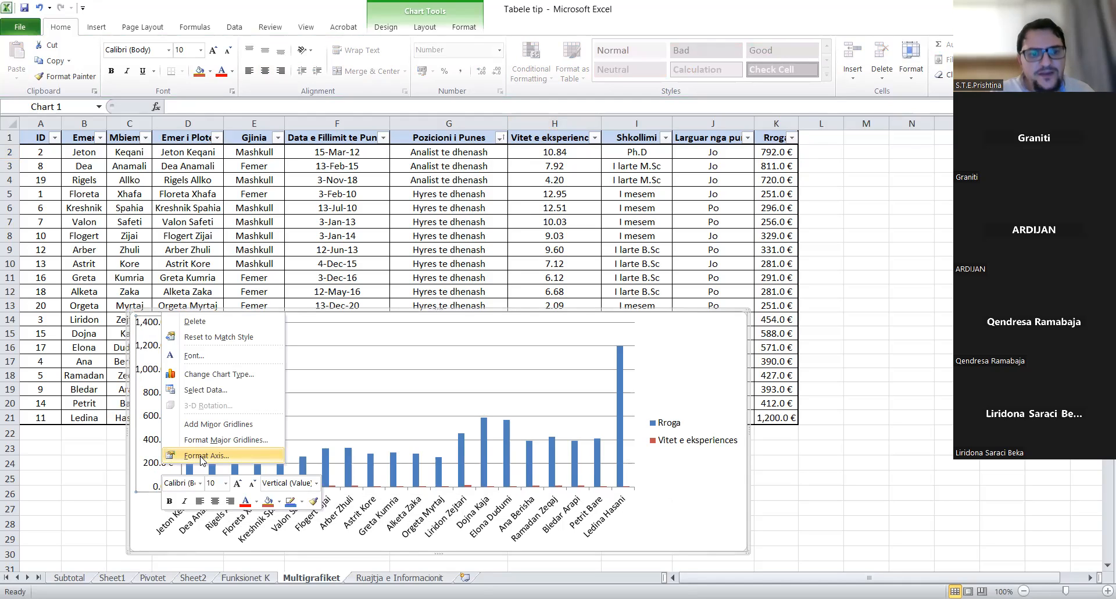
{"action": "left_click", "coordinate": [203, 456]}
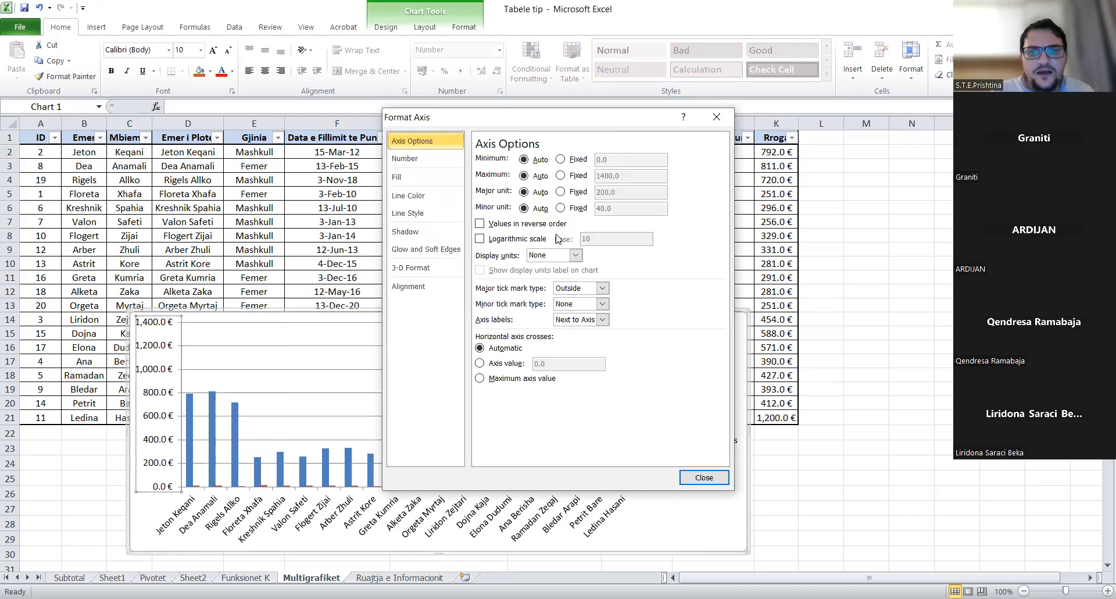
{"action": "left_click", "coordinate": [561, 175]}
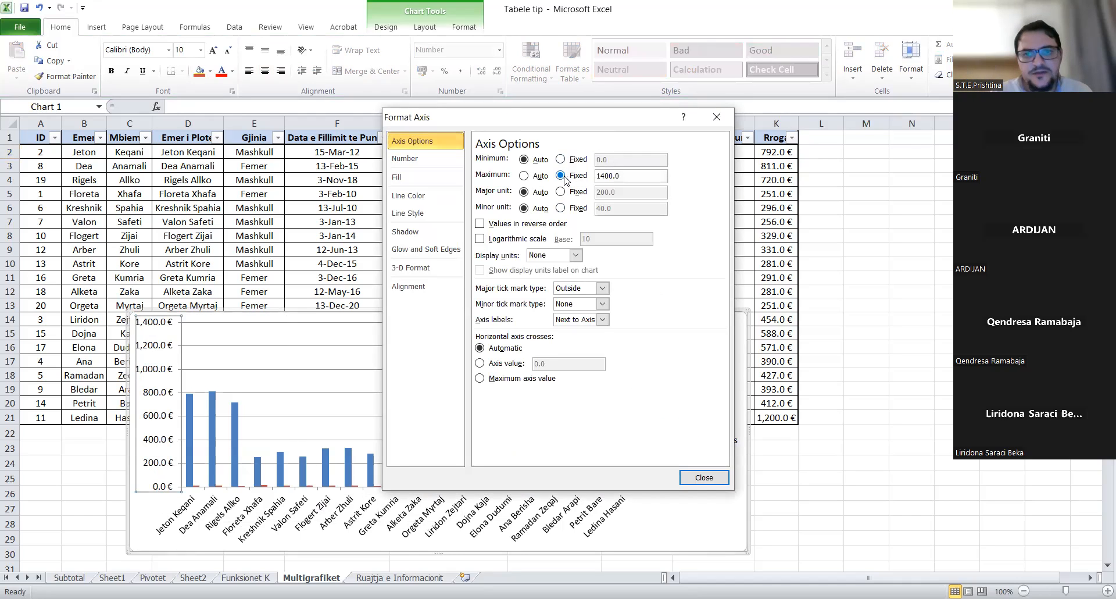
{"action": "left_click_drag", "start_coordinate": [642, 176], "coordinate": [557, 182]}
{"action": "type", "text": "11"}
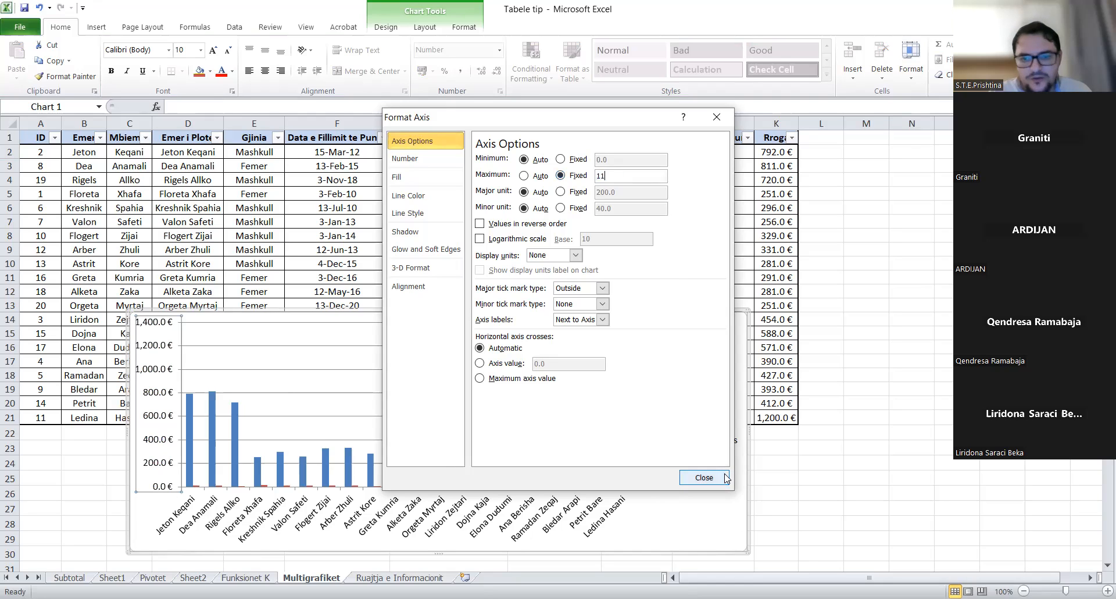
{"action": "left_click", "coordinate": [704, 477]}
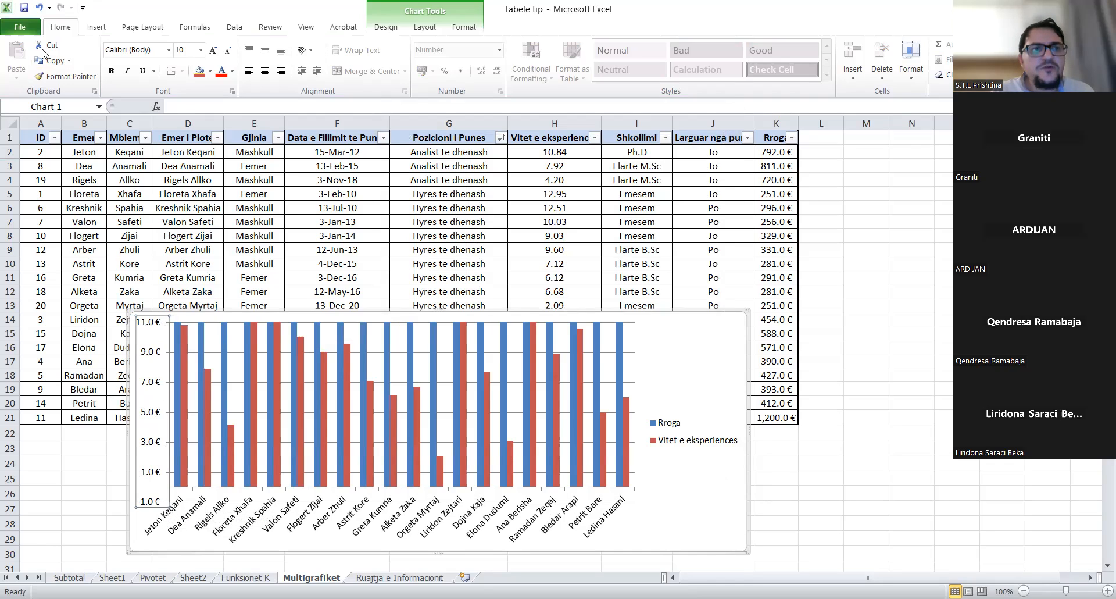
{"action": "left_click", "coordinate": [42, 7]}
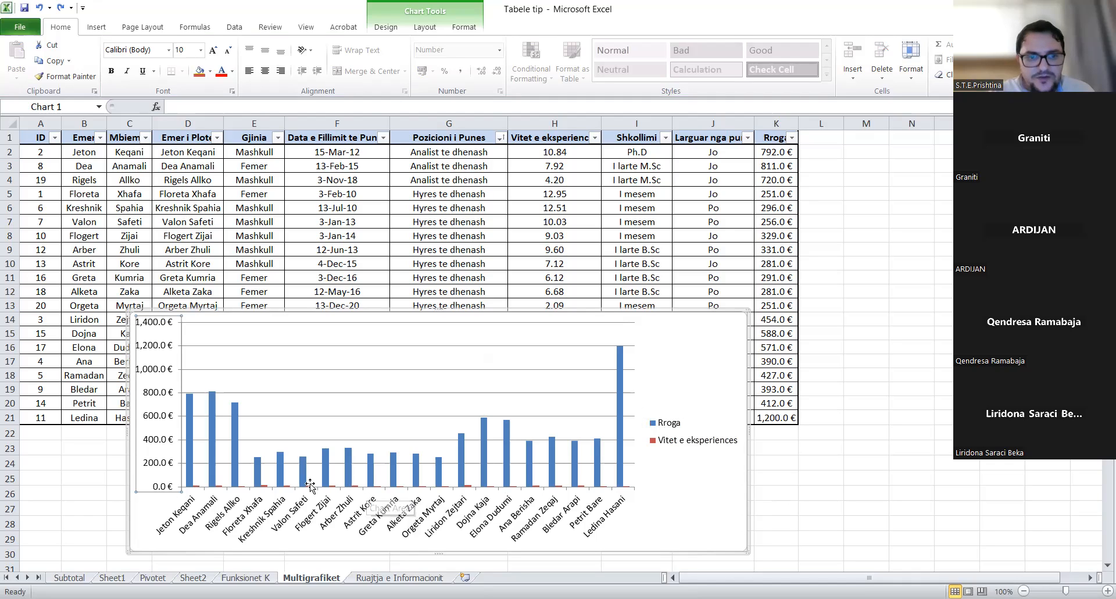
- Format the Vitet e eksperiences series to plot on the Secondary Axis
{"action": "left_click", "coordinate": [266, 486]}
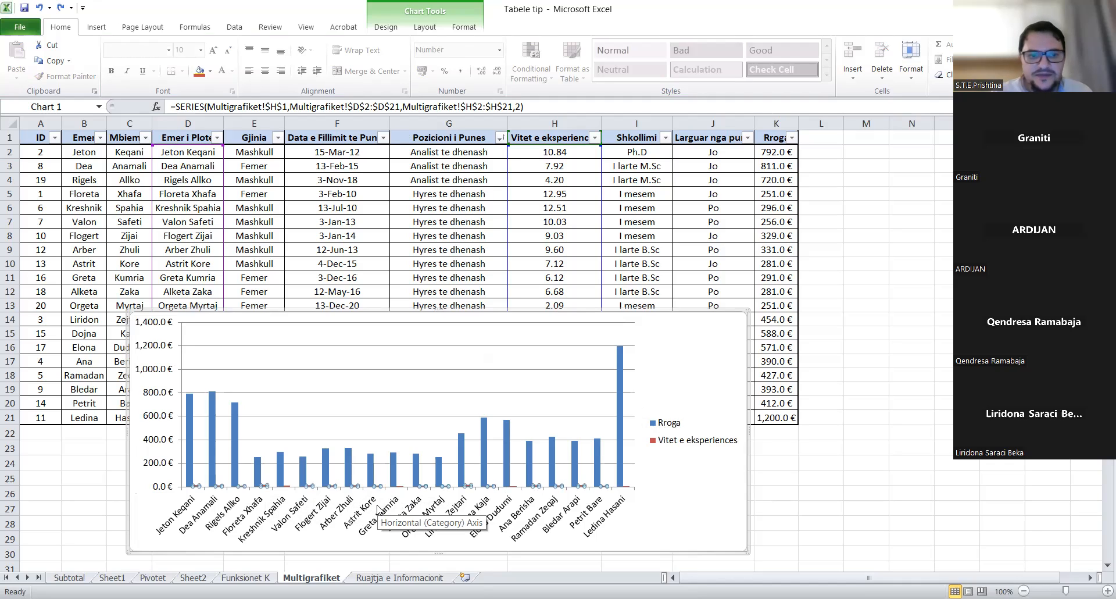
{"action": "mouse_move", "coordinate": [267, 486]}
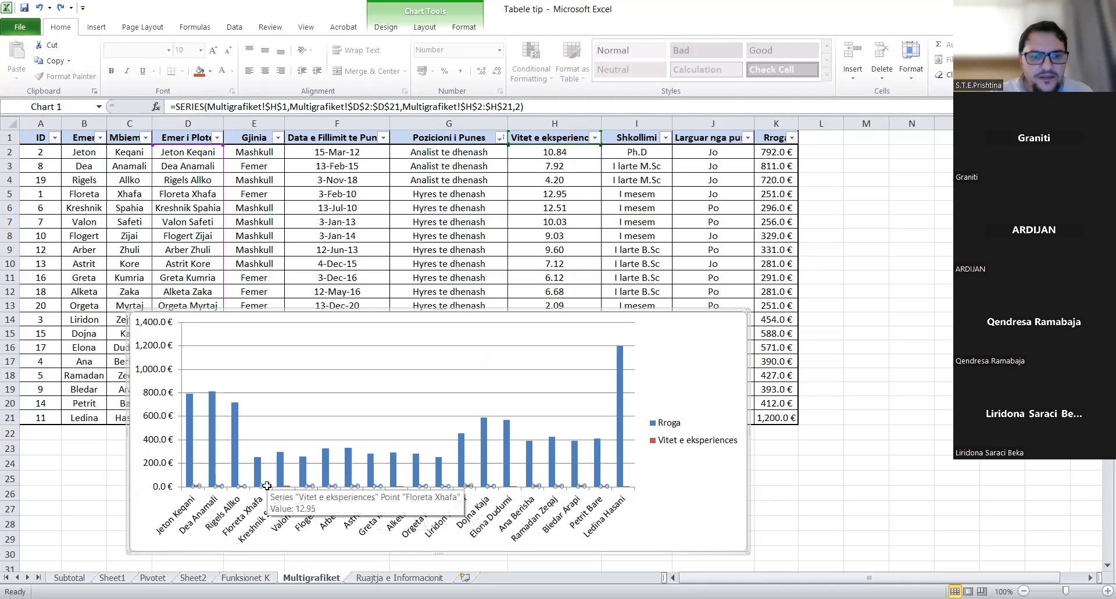
{"action": "right_click", "coordinate": [267, 486]}
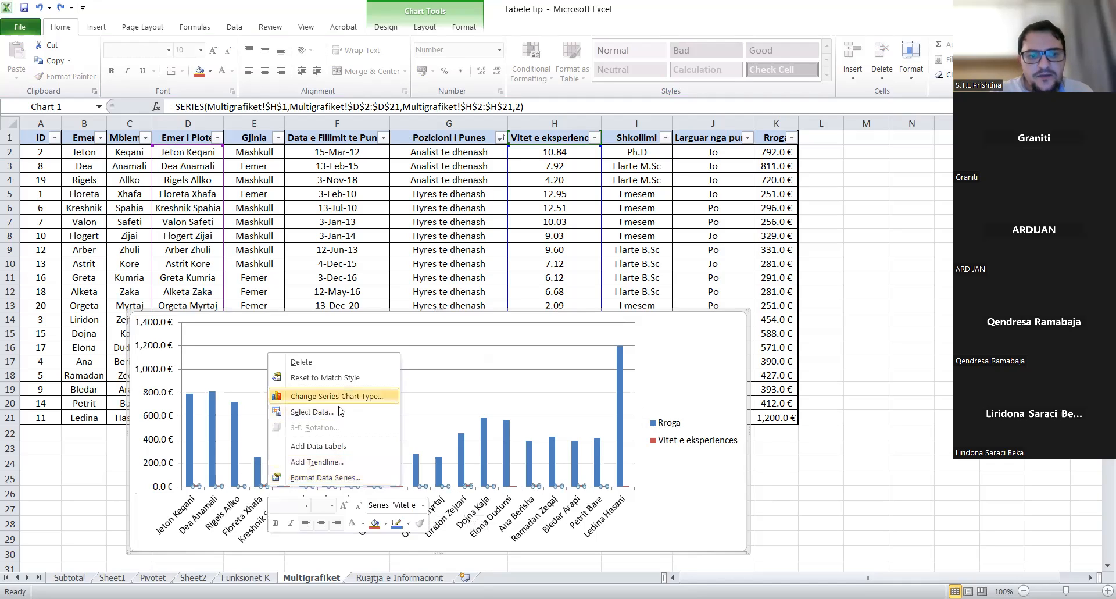
{"action": "left_click", "coordinate": [332, 478]}
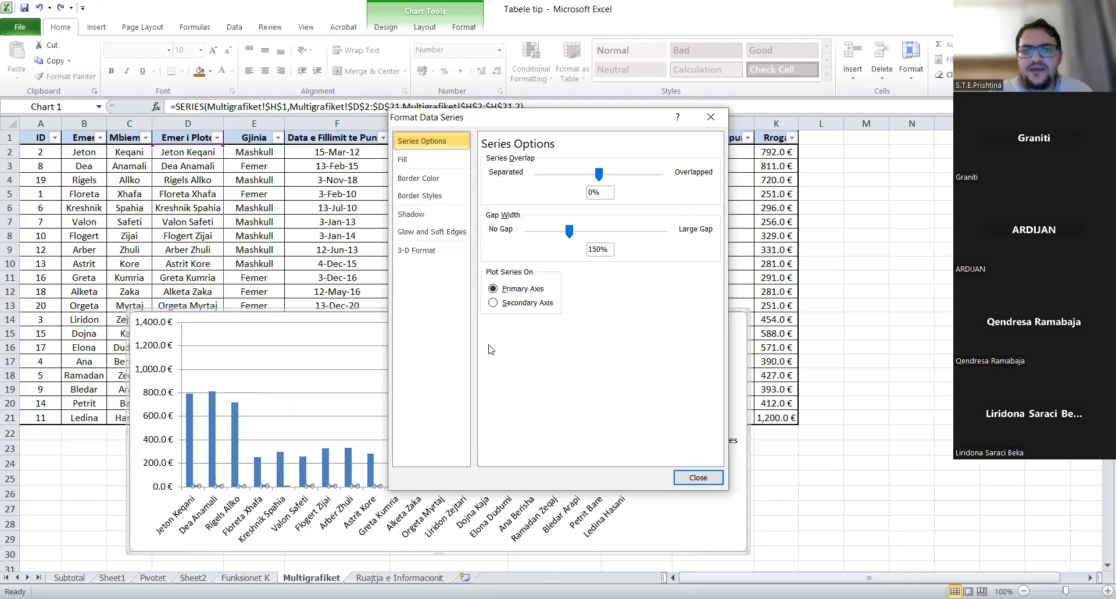
{"action": "left_click", "coordinate": [515, 303]}
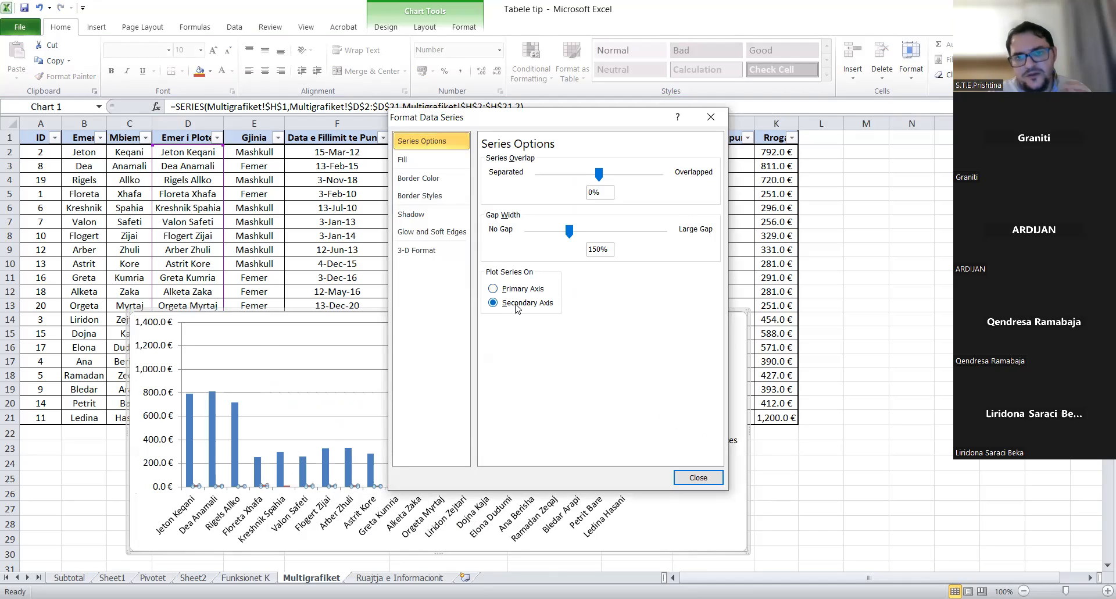
{"action": "left_click", "coordinate": [700, 478]}
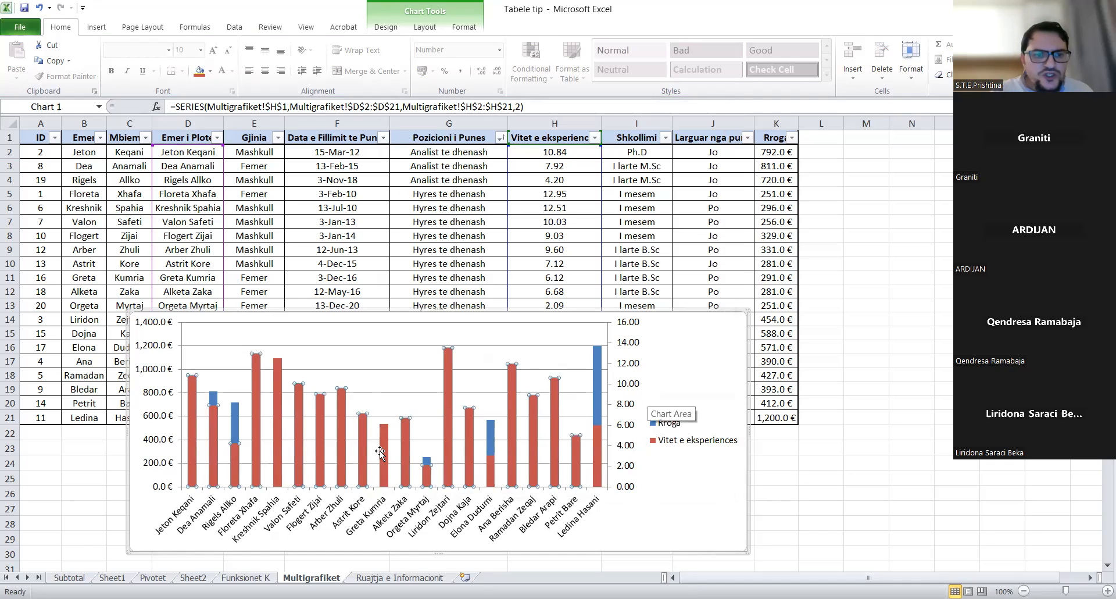
{"action": "left_click", "coordinate": [214, 400]}
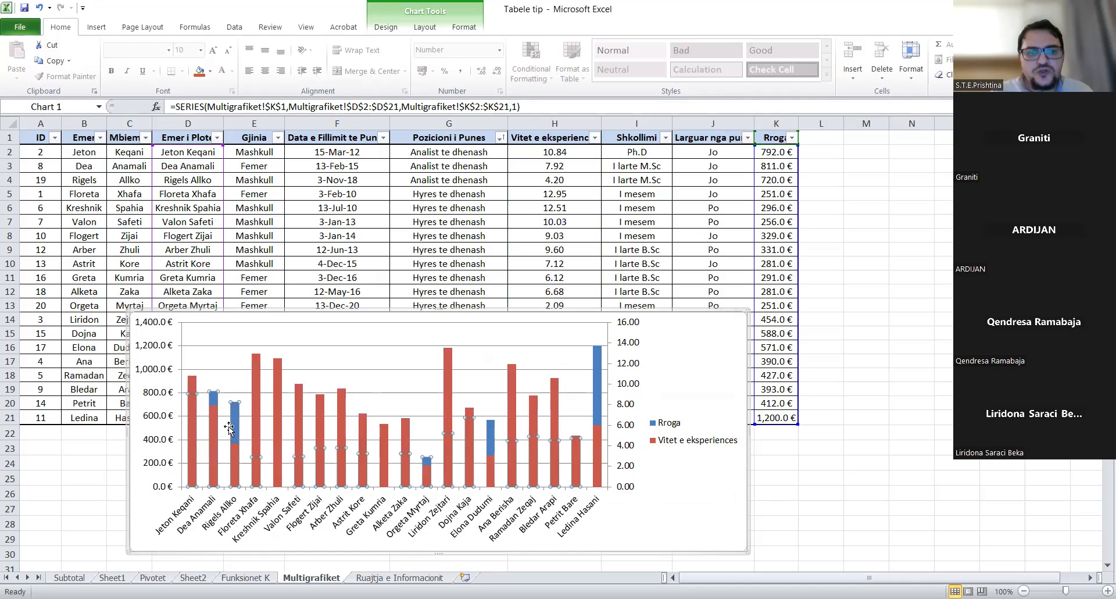
{"action": "mouse_move", "coordinate": [259, 429]}
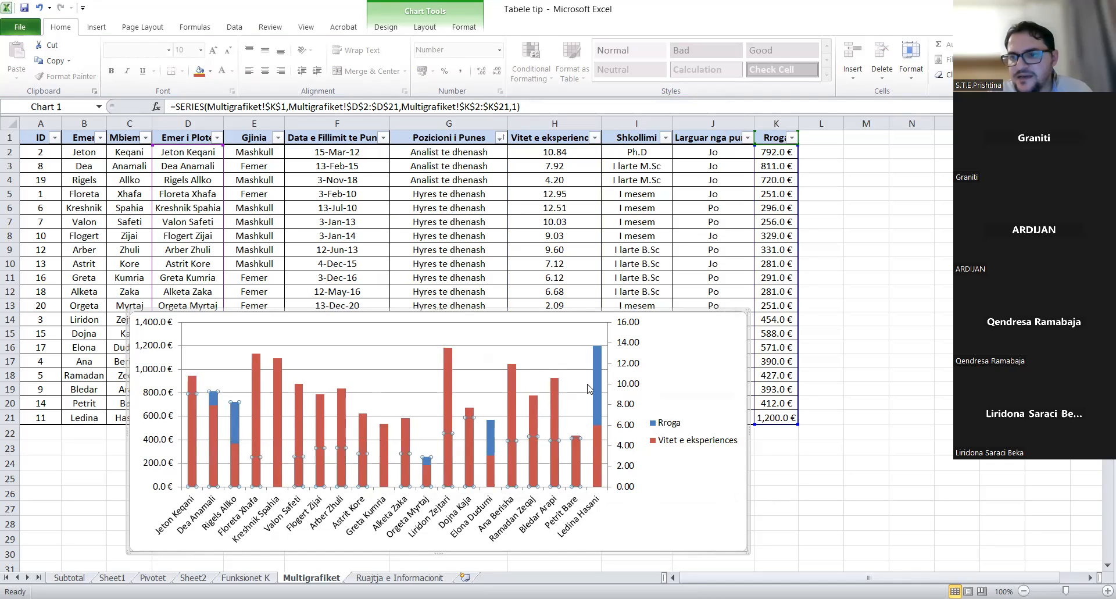
{"action": "left_click", "coordinate": [289, 415]}
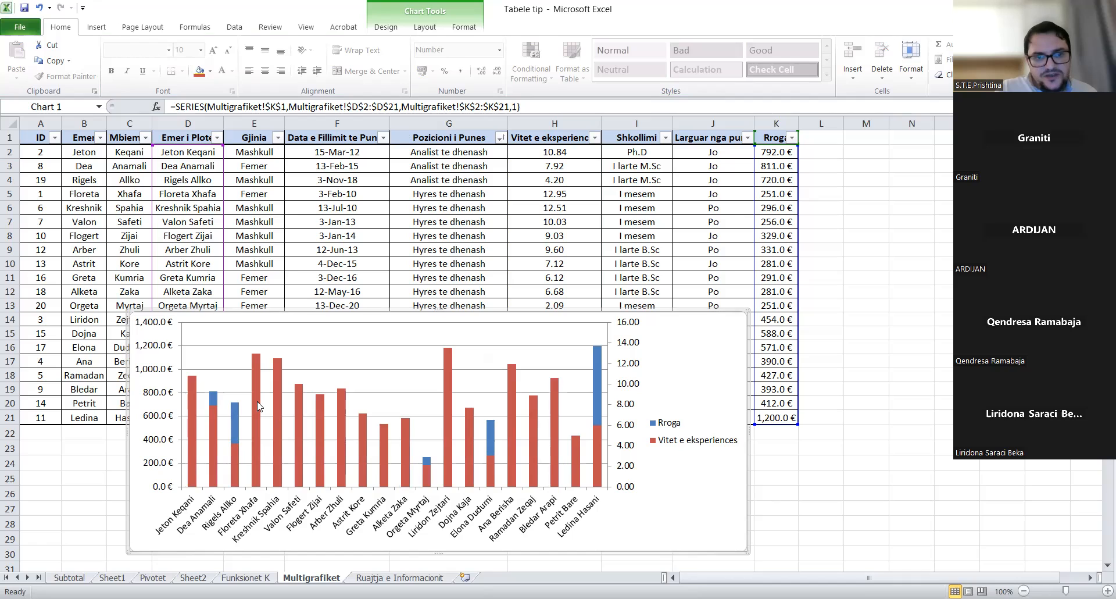
{"action": "mouse_move", "coordinate": [257, 401]}
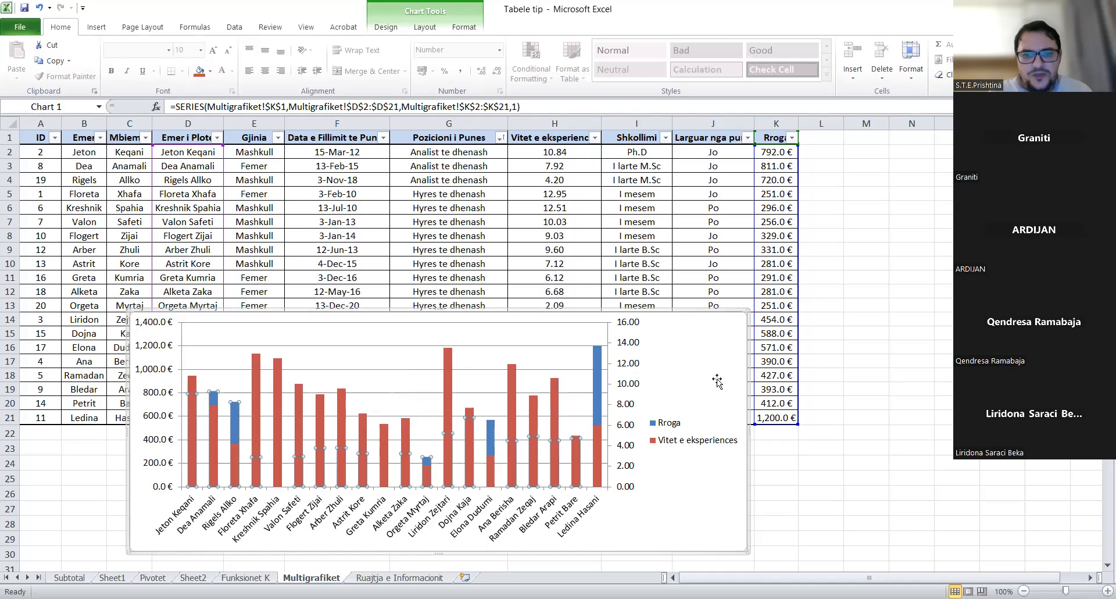
- Select the Vitet e eksperiences series and open its context menu
{"action": "left_click", "coordinate": [460, 400]}
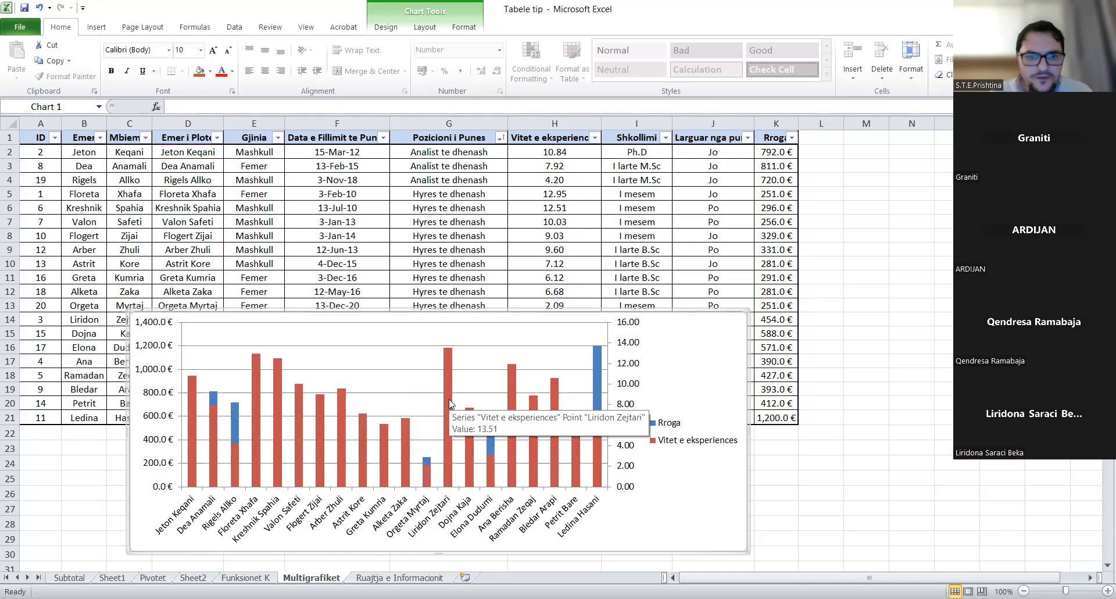
{"action": "left_click", "coordinate": [449, 399]}
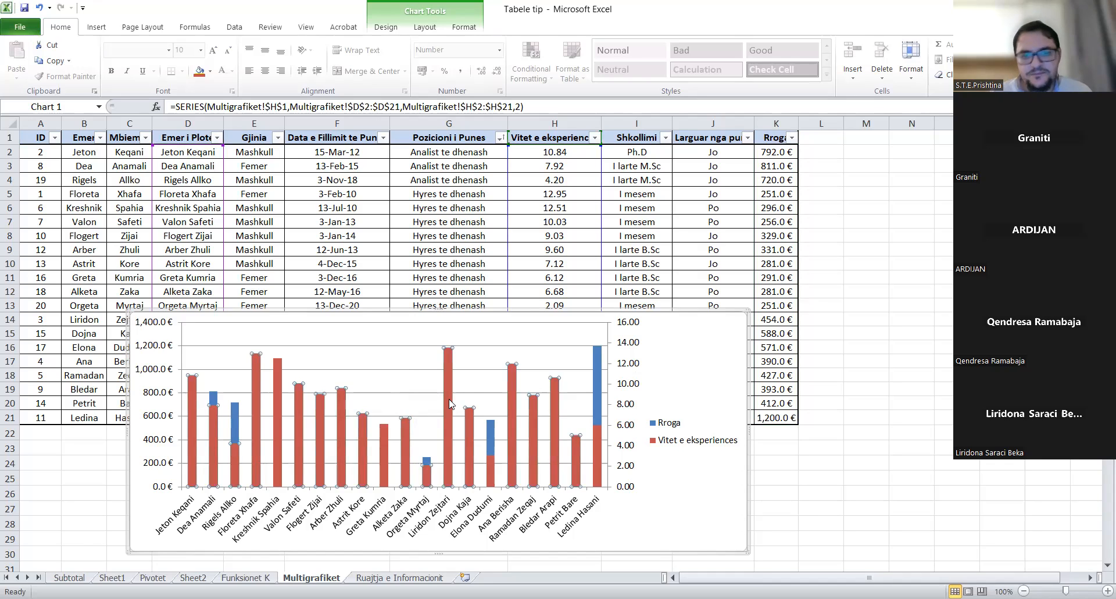
{"action": "right_click", "coordinate": [449, 399]}
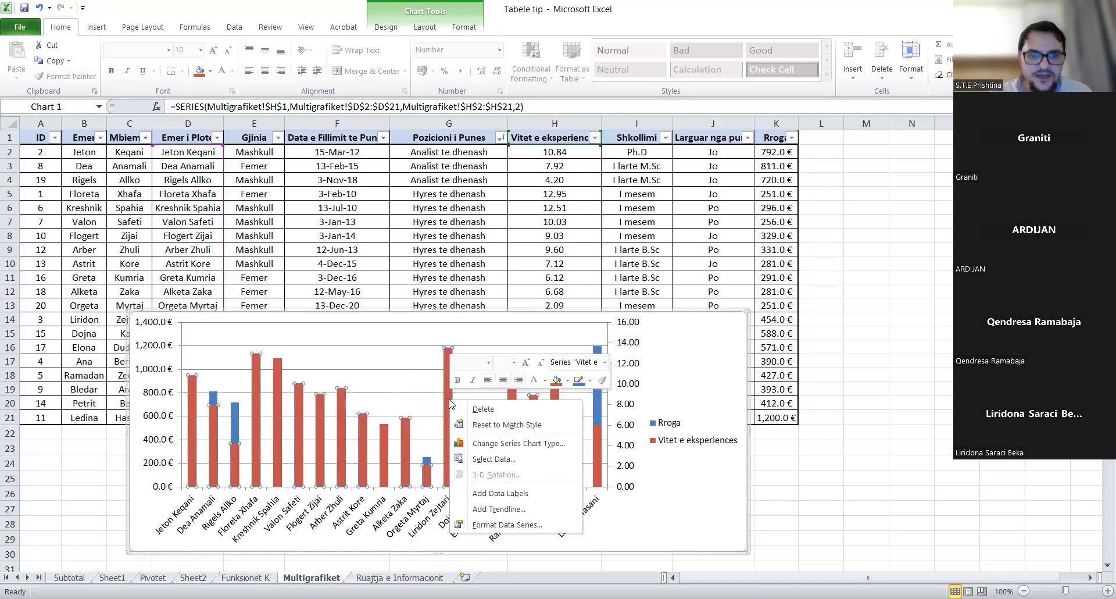
- Change the Vitet e eksperiences series chart type to a plain Line
{"action": "left_click", "coordinate": [503, 444]}
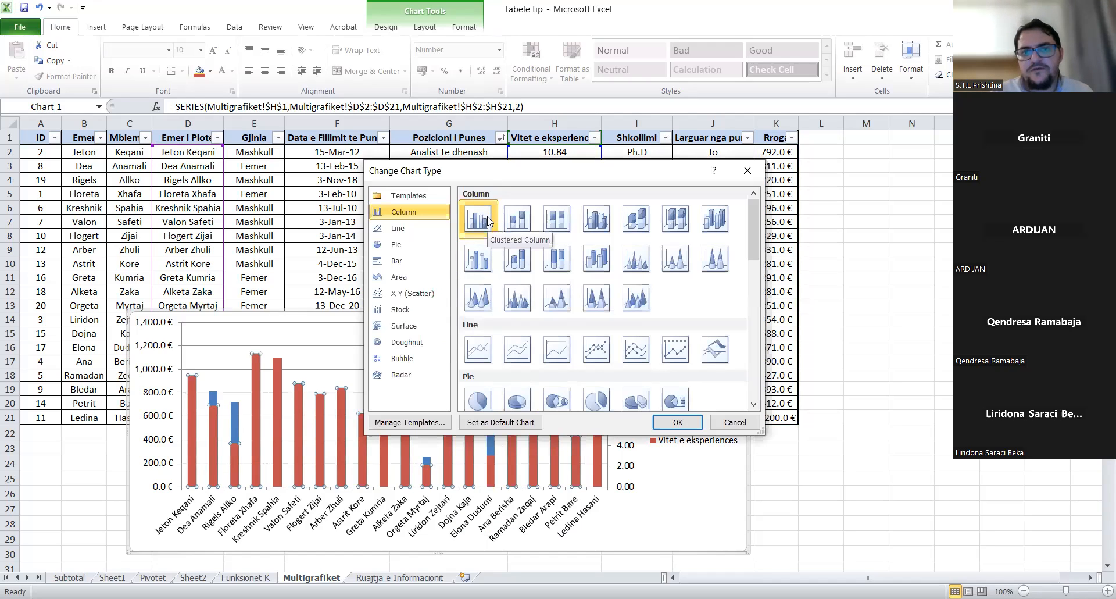
{"action": "left_click", "coordinate": [446, 227]}
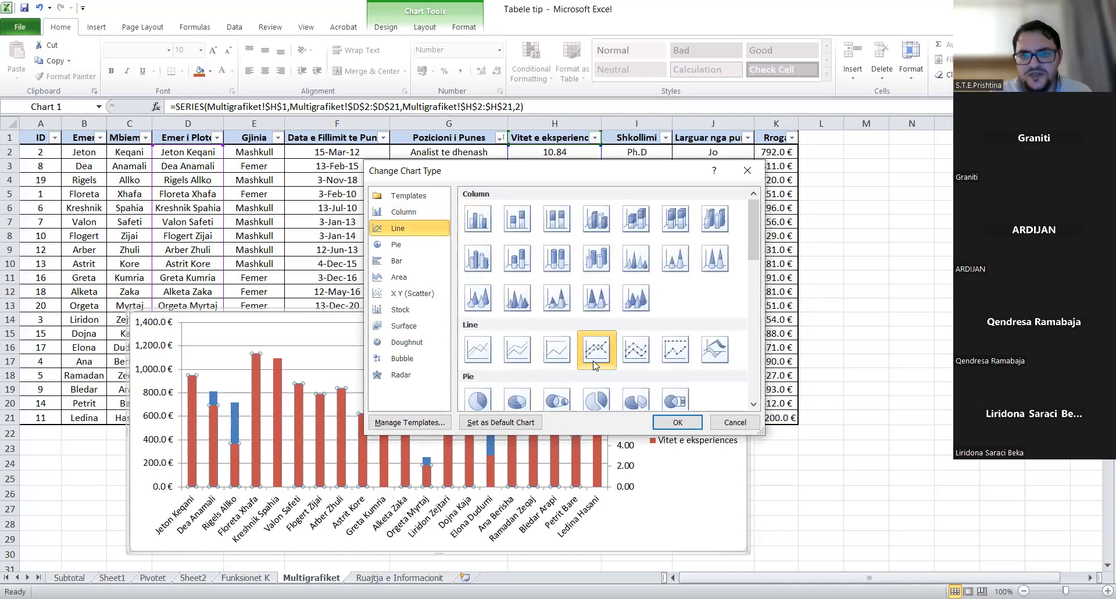
{"action": "left_click", "coordinate": [478, 355]}
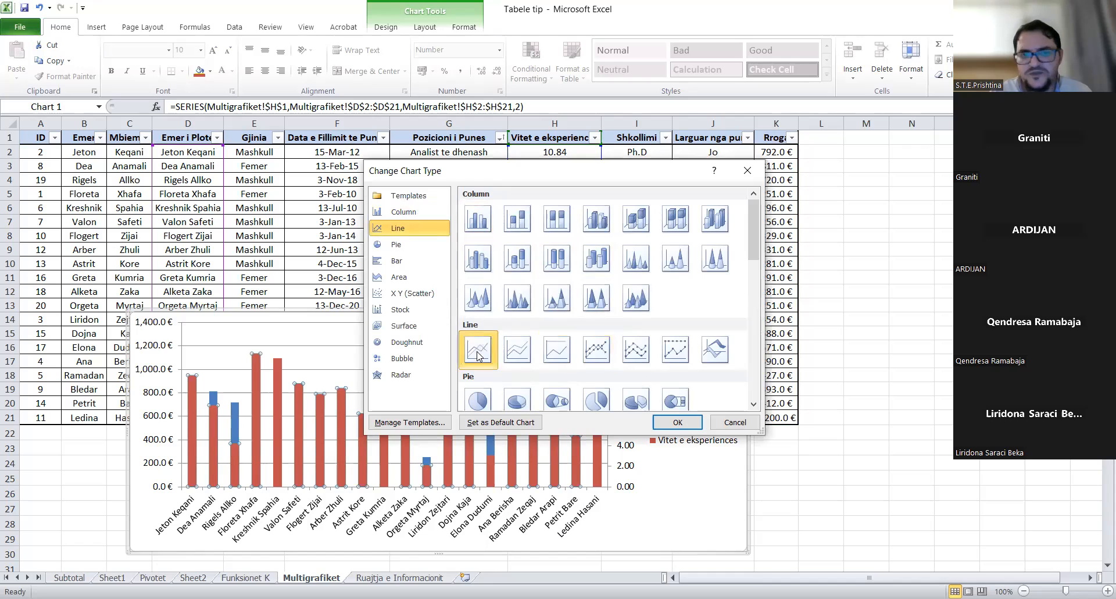
{"action": "left_click", "coordinate": [677, 423]}
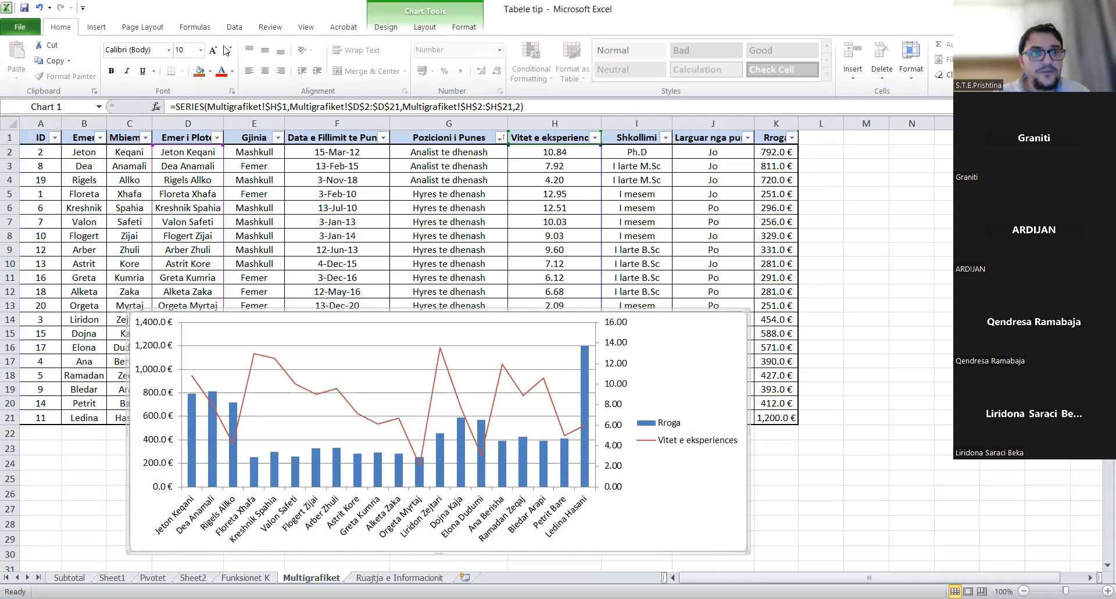
- Make the left value axis labels blue and bold
{"action": "left_click", "coordinate": [150, 345]}
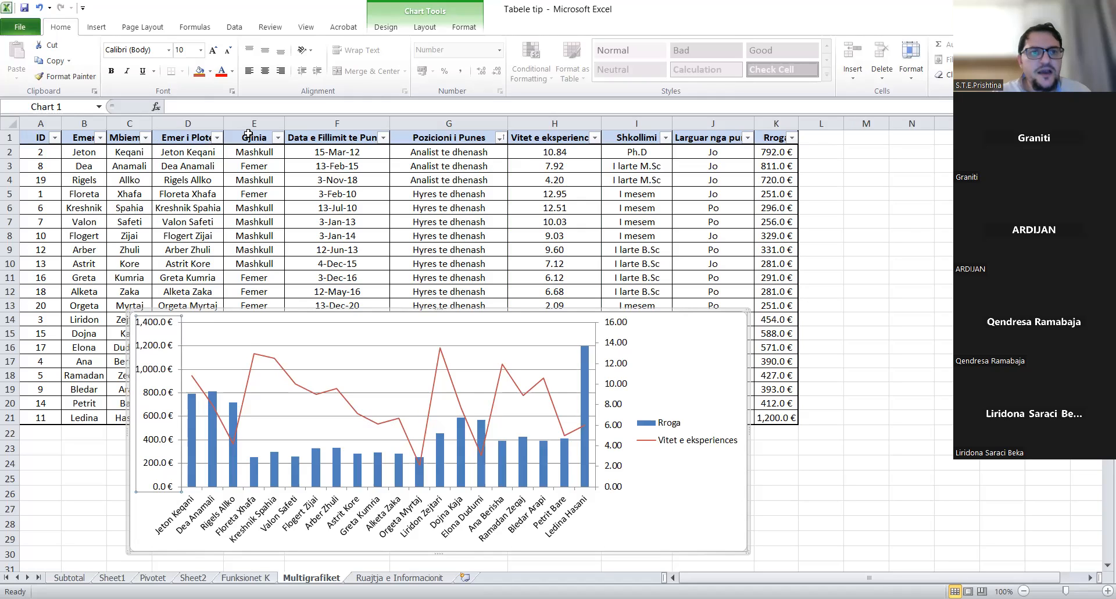
{"action": "left_click", "coordinate": [234, 71]}
{"action": "left_click", "coordinate": [303, 192]}
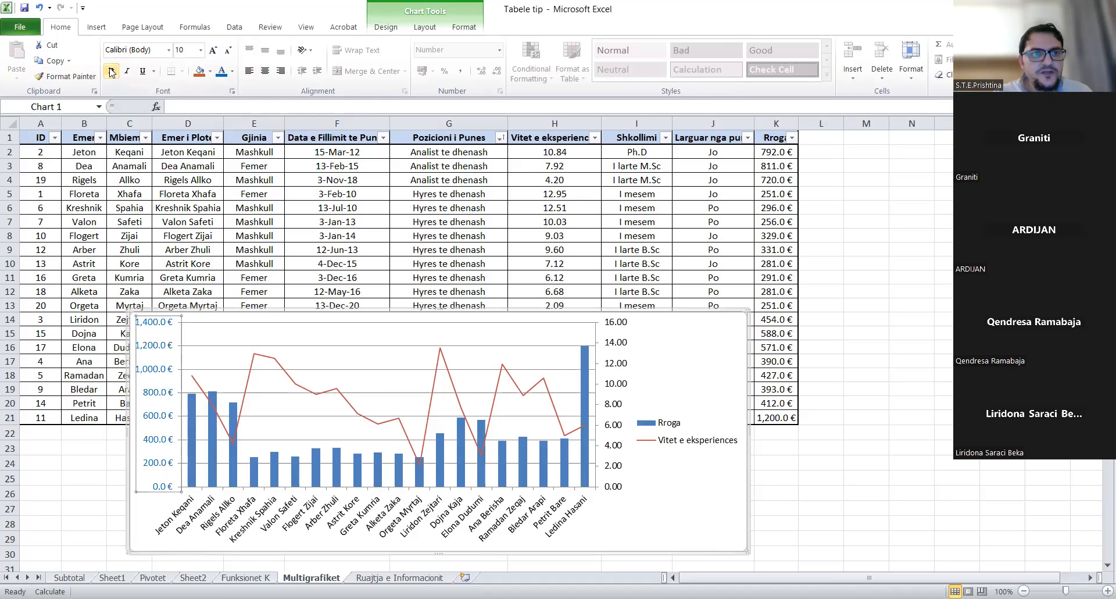
{"action": "left_click", "coordinate": [111, 71]}
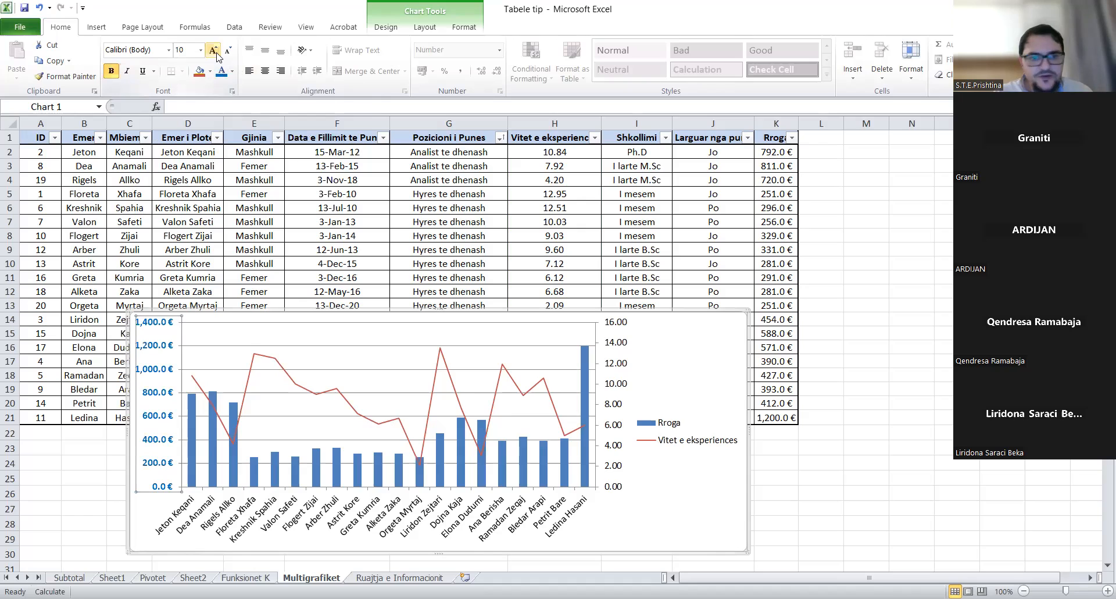
- Colour the right value axis labels dark red
{"action": "left_click", "coordinate": [620, 388]}
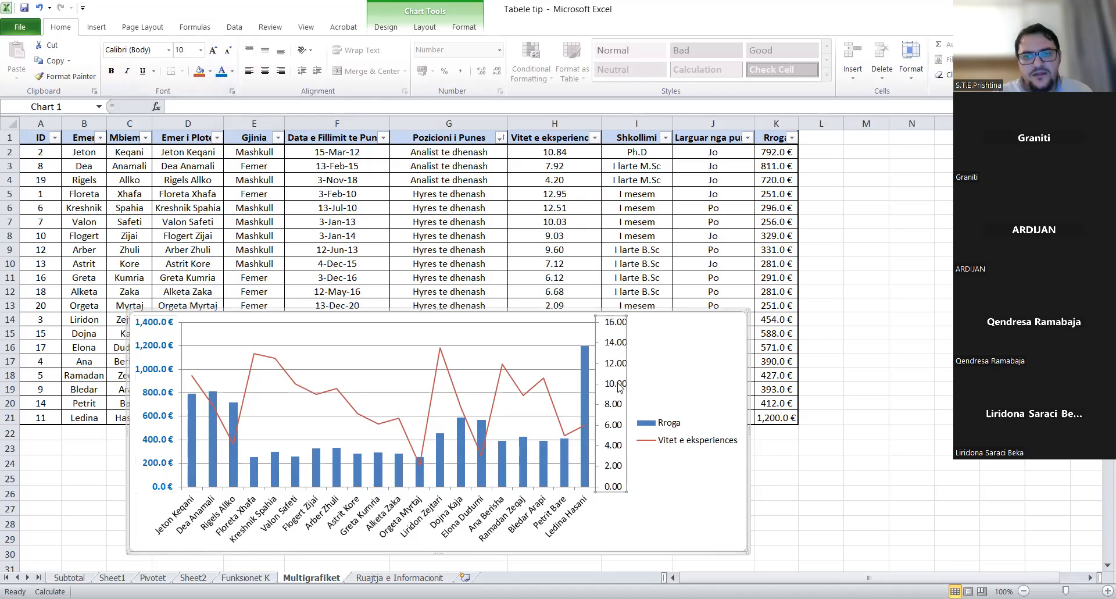
{"action": "left_click", "coordinate": [232, 71]}
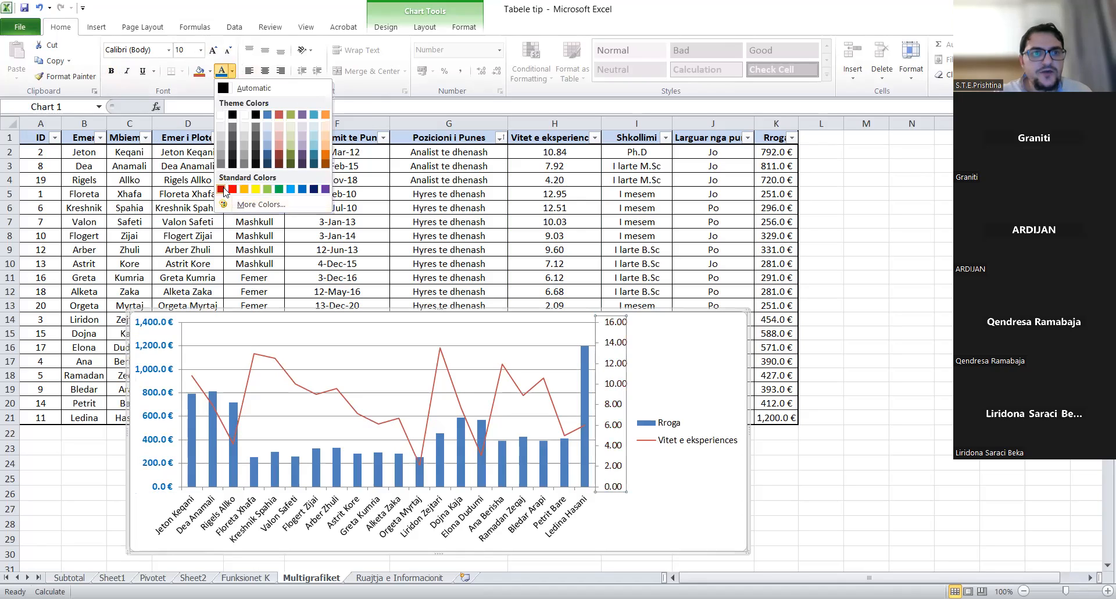
{"action": "left_click", "coordinate": [222, 189]}
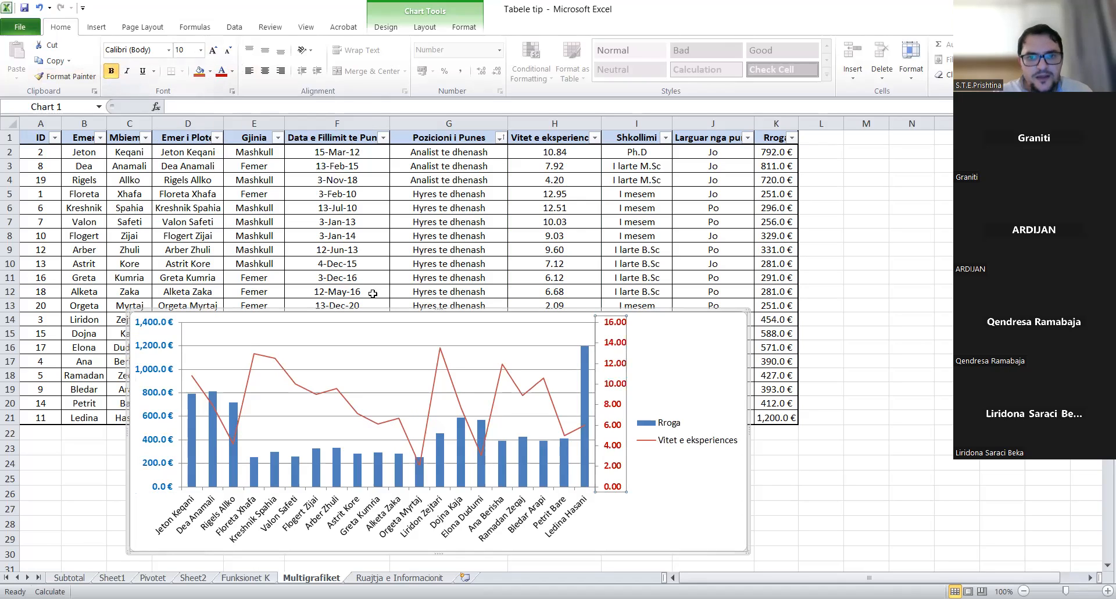
{"action": "left_click", "coordinate": [672, 479]}
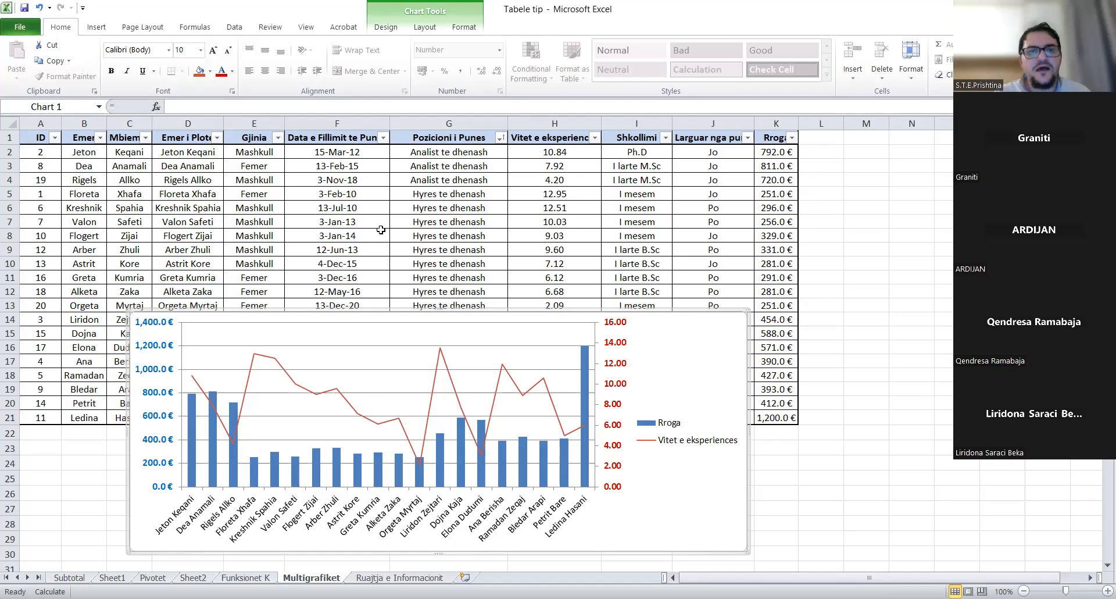
{"action": "left_click", "coordinate": [419, 30]}
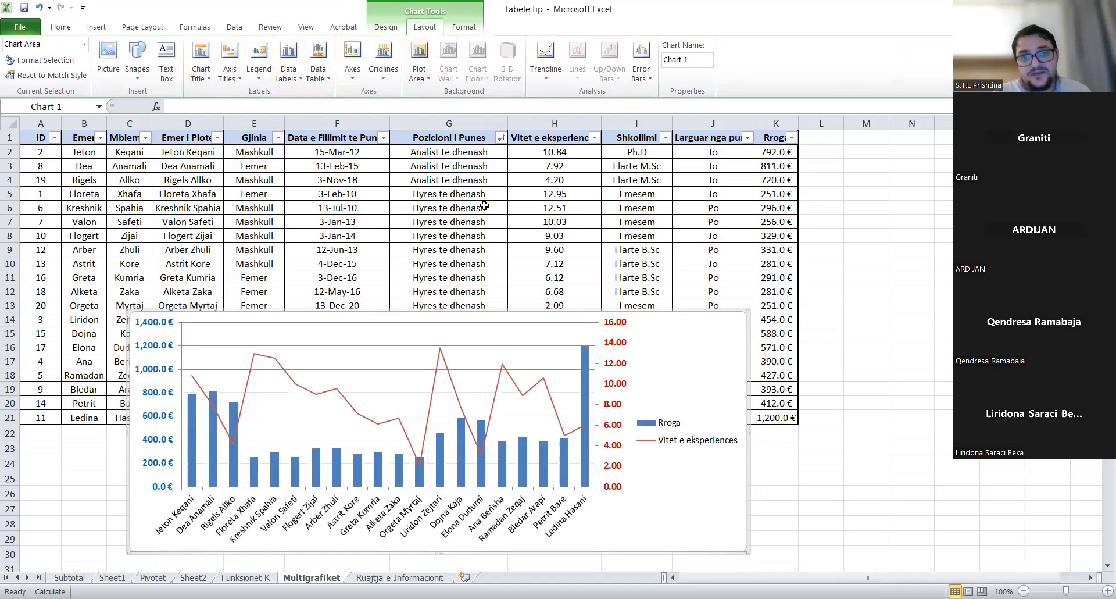
- Add a title above the chart reading 'Vitet e eksperiences vs Rroga'
{"action": "left_click", "coordinate": [499, 263]}
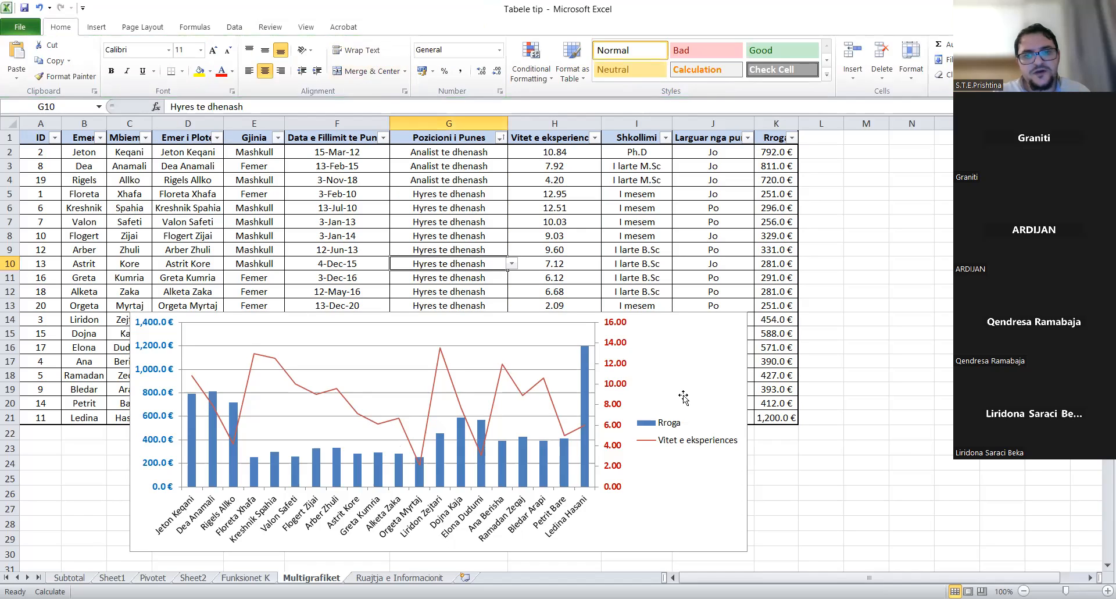
{"action": "left_click", "coordinate": [679, 371]}
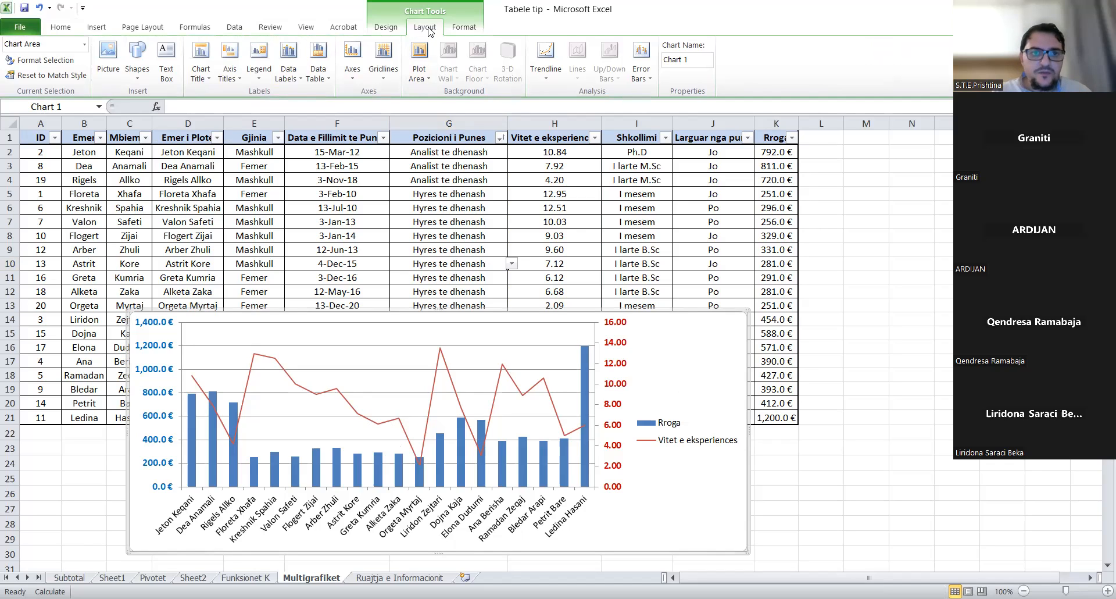
{"action": "left_click", "coordinate": [202, 75]}
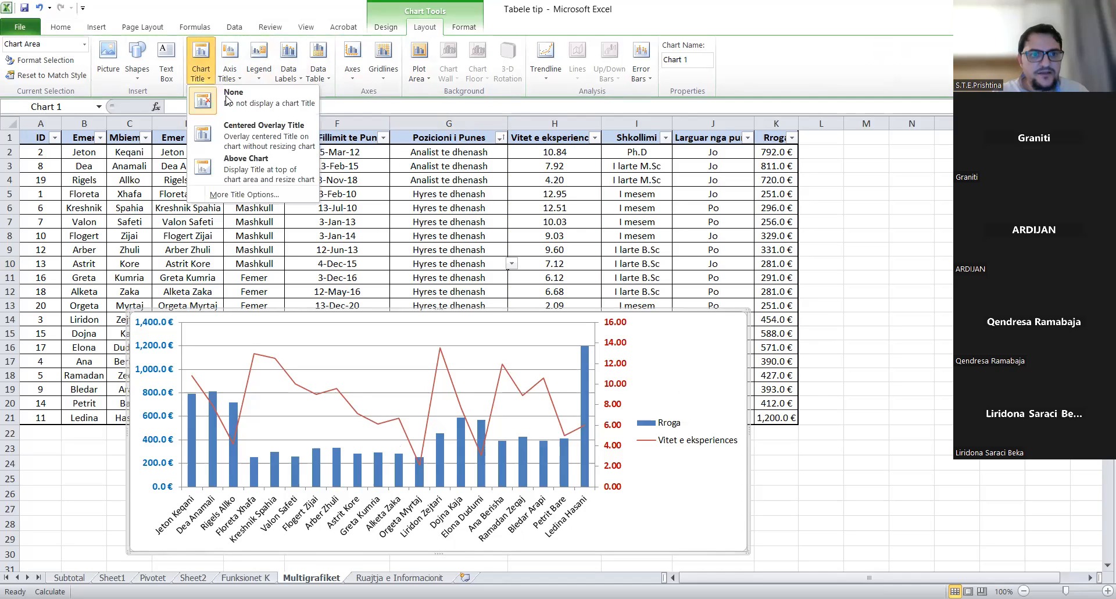
{"action": "left_click", "coordinate": [249, 165]}
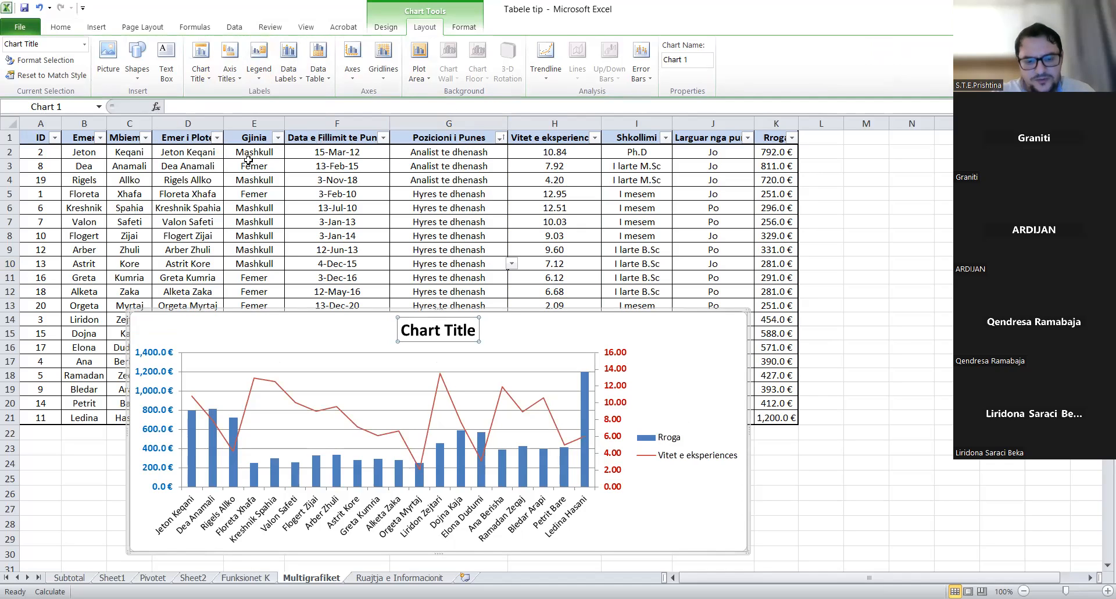
{"action": "type", "text": "Vite"}
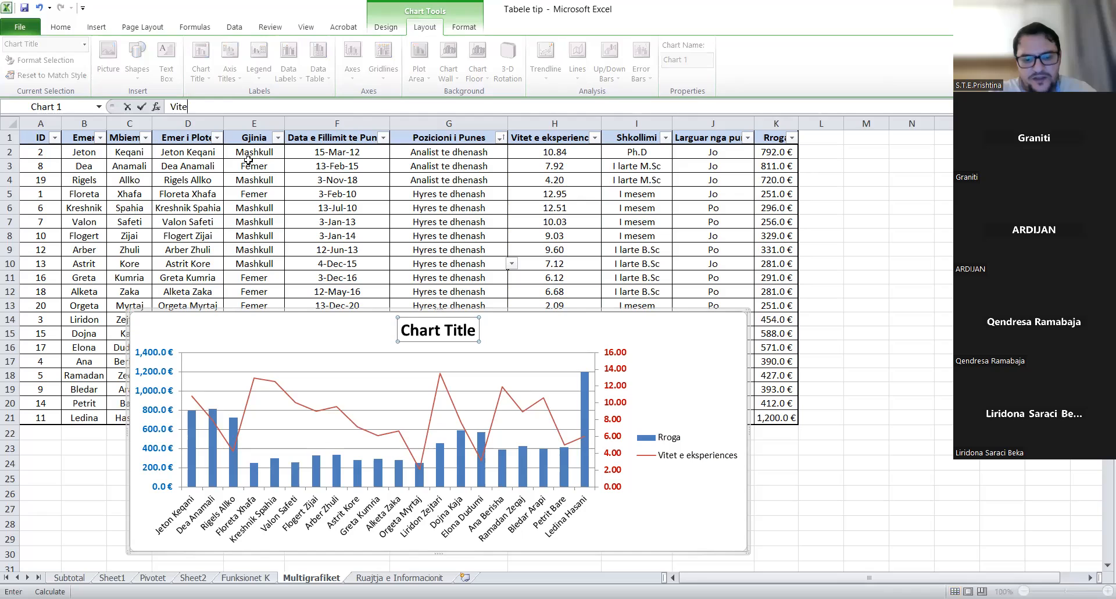
{"action": "type", "text": "t e"}
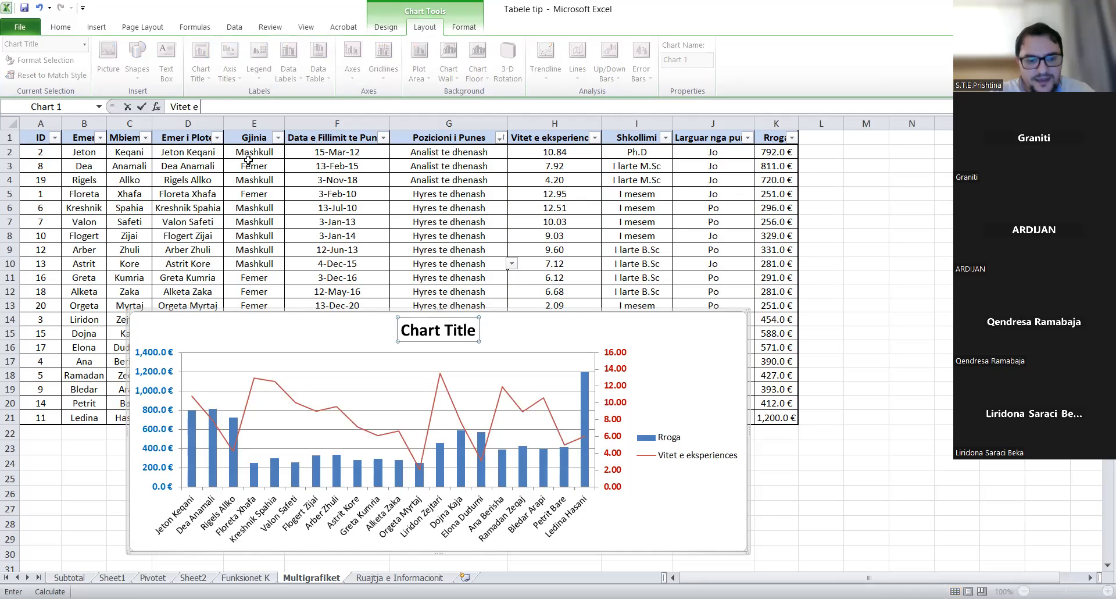
{"action": "type", "text": " eksp"}
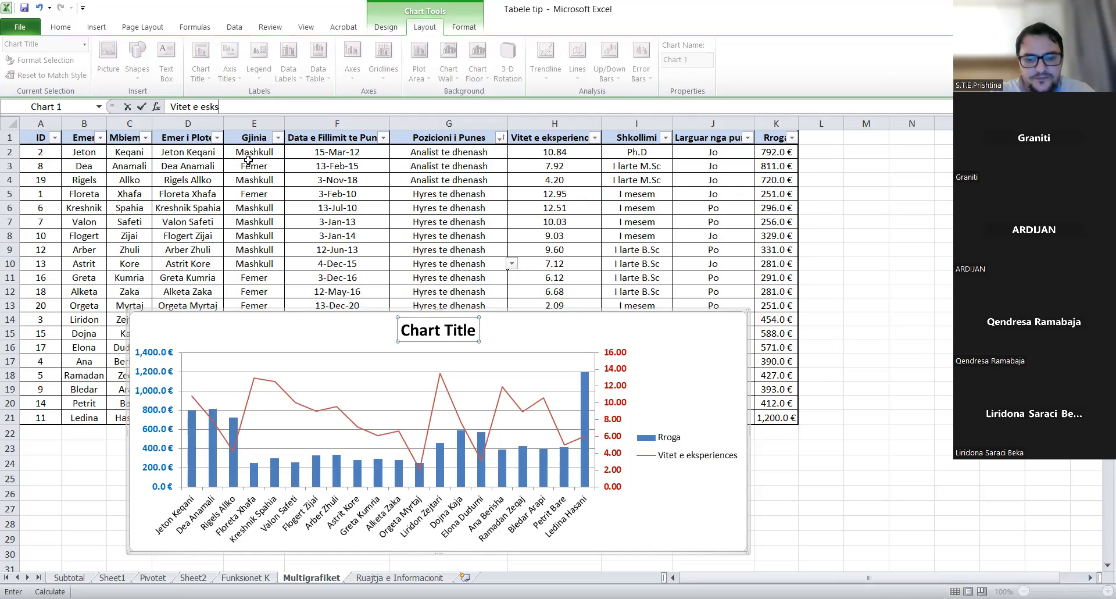
{"action": "type", "text": "erience"}
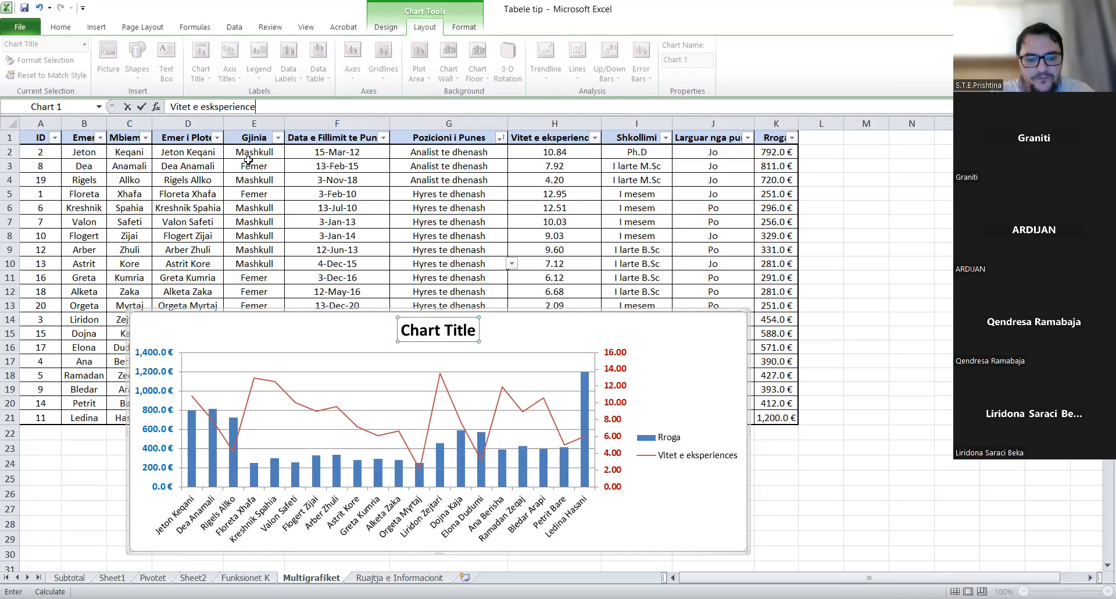
{"action": "type", "text": "s vs Rroga"}
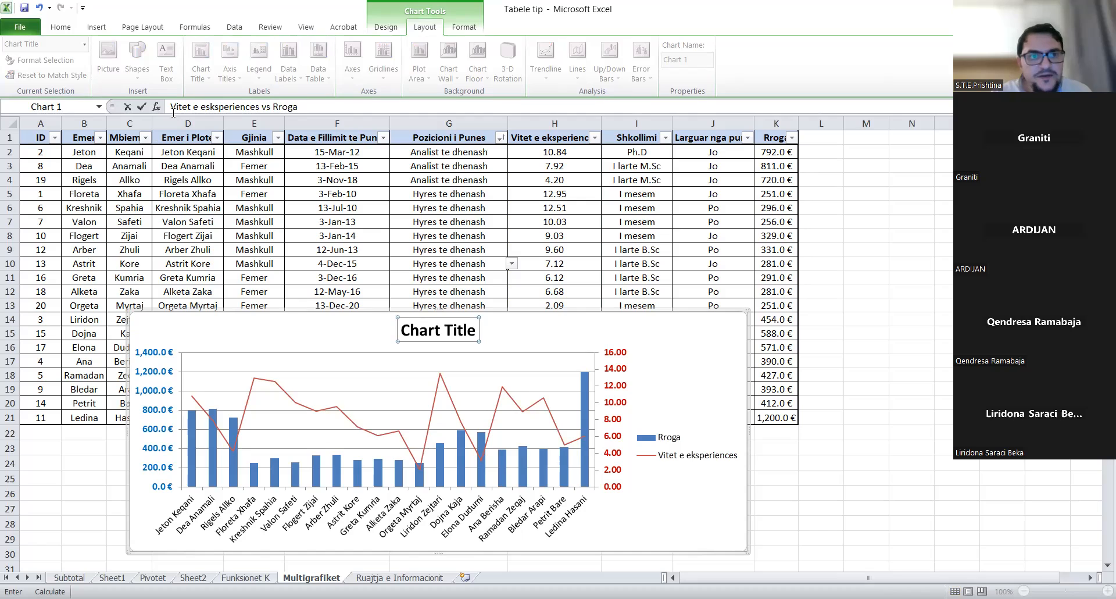
{"action": "key", "text": "Return"}
{"action": "left_click", "coordinate": [668, 510]}
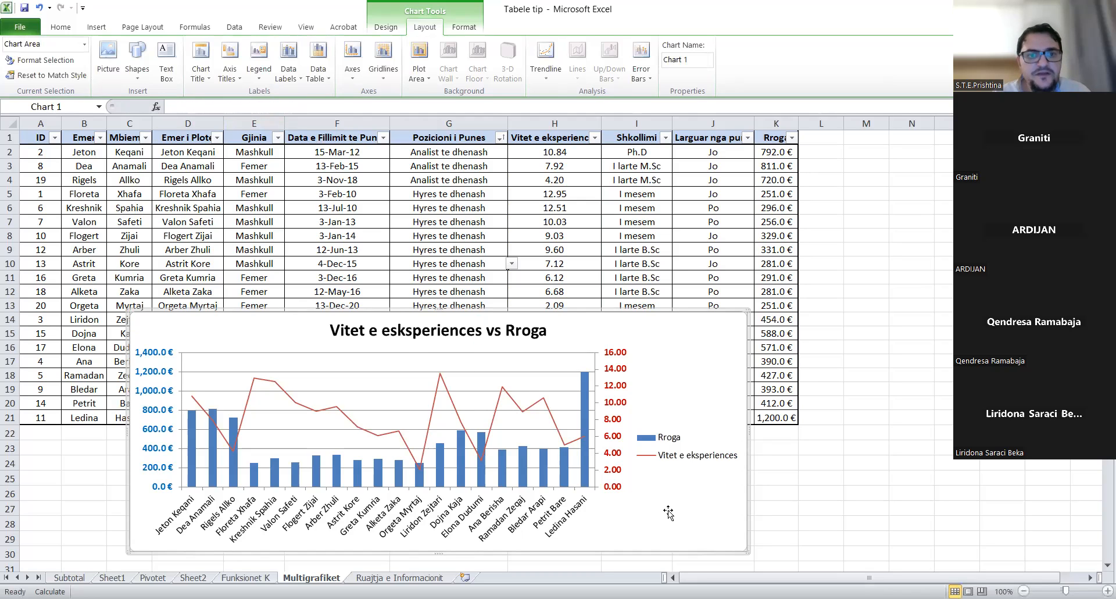
- Edit the title to read 'Vitet e Eksperiences vs Rroga' with a capital E
{"action": "left_click", "coordinate": [394, 330]}
{"action": "double_click", "coordinate": [393, 330]}
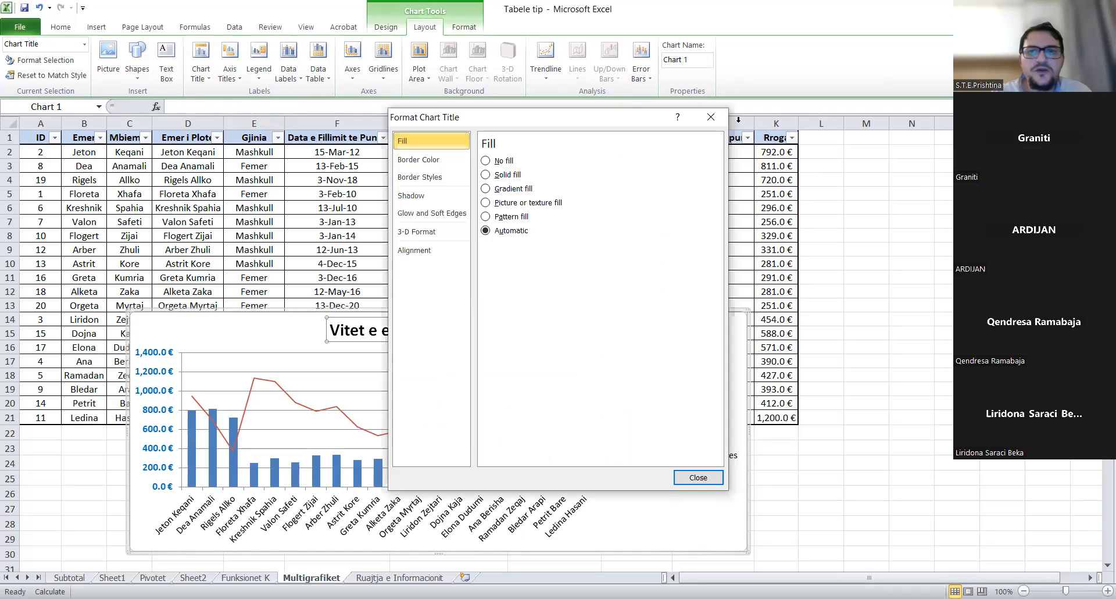
{"action": "key", "text": "Escape"}
{"action": "left_click", "coordinate": [391, 331]}
{"action": "key", "text": "BackSpace"}
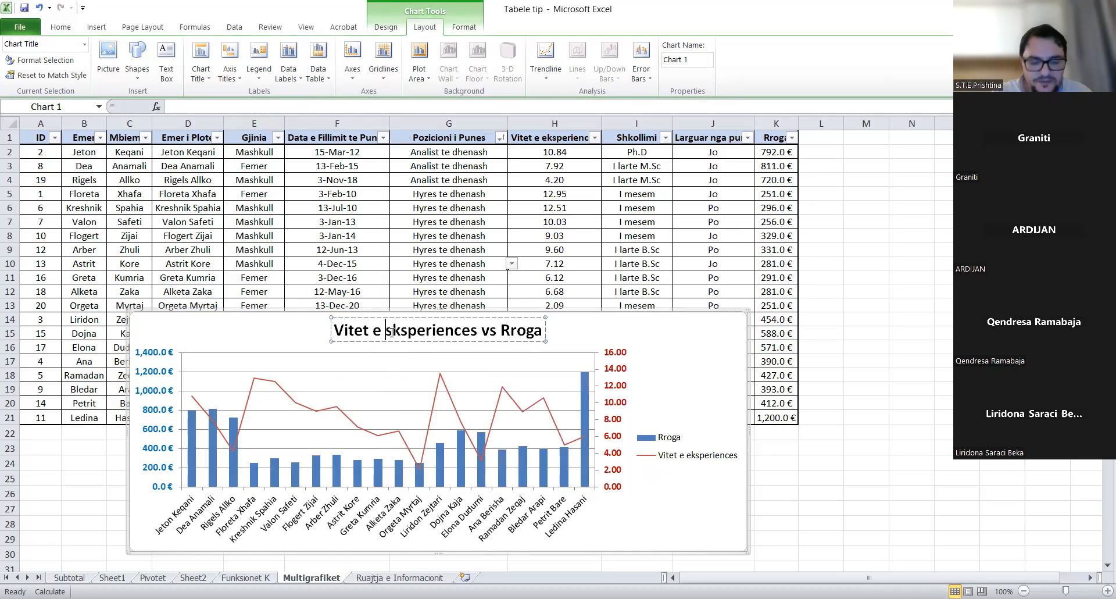
{"action": "type", "text": "E"}
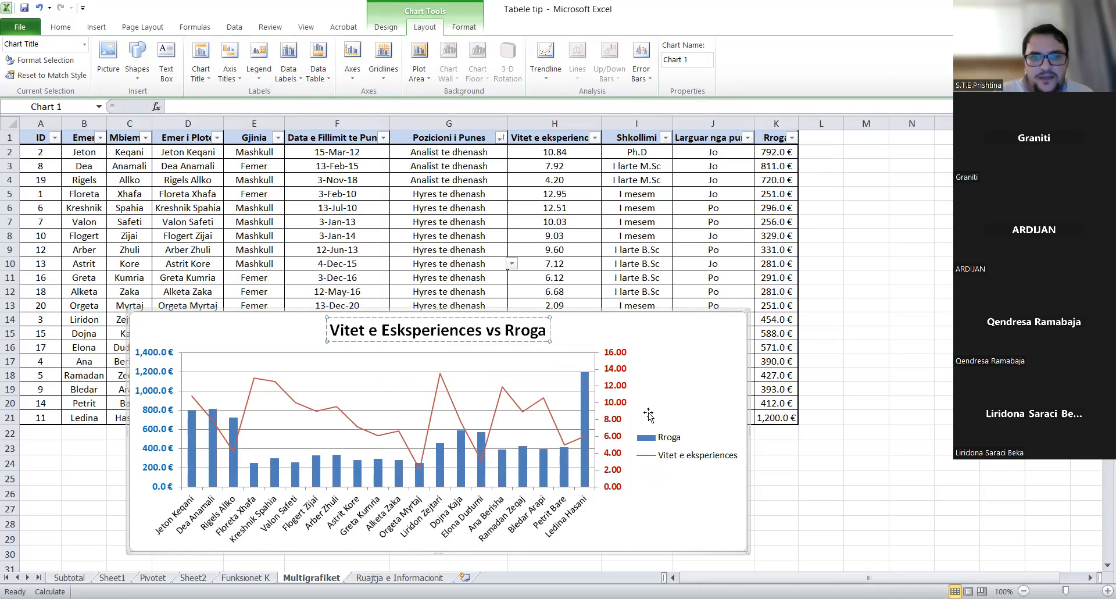
{"action": "key", "text": "Delete"}
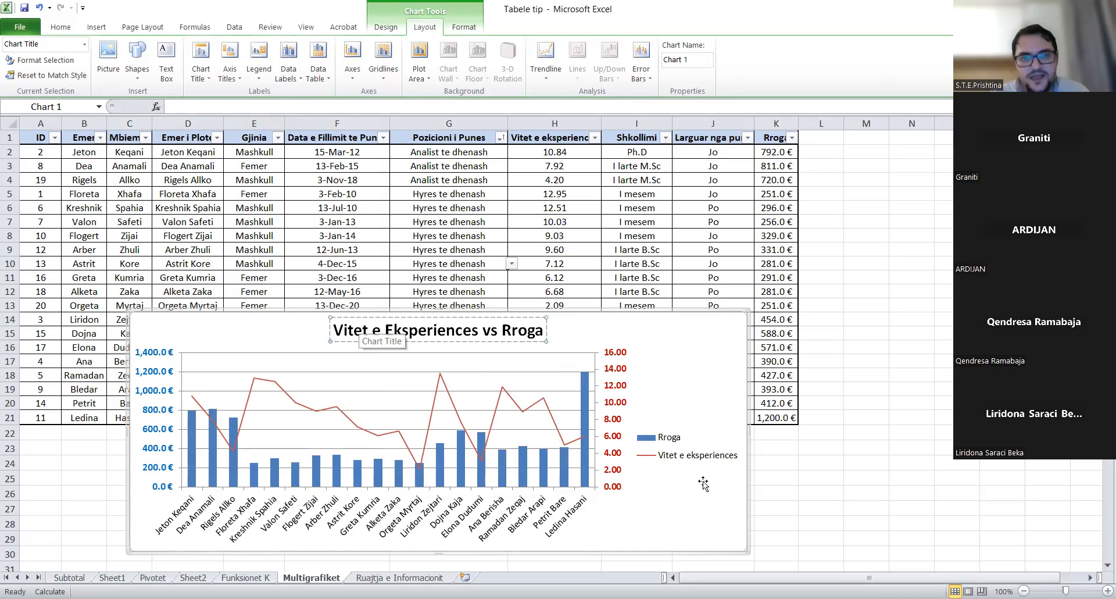
{"action": "left_click", "coordinate": [713, 498]}
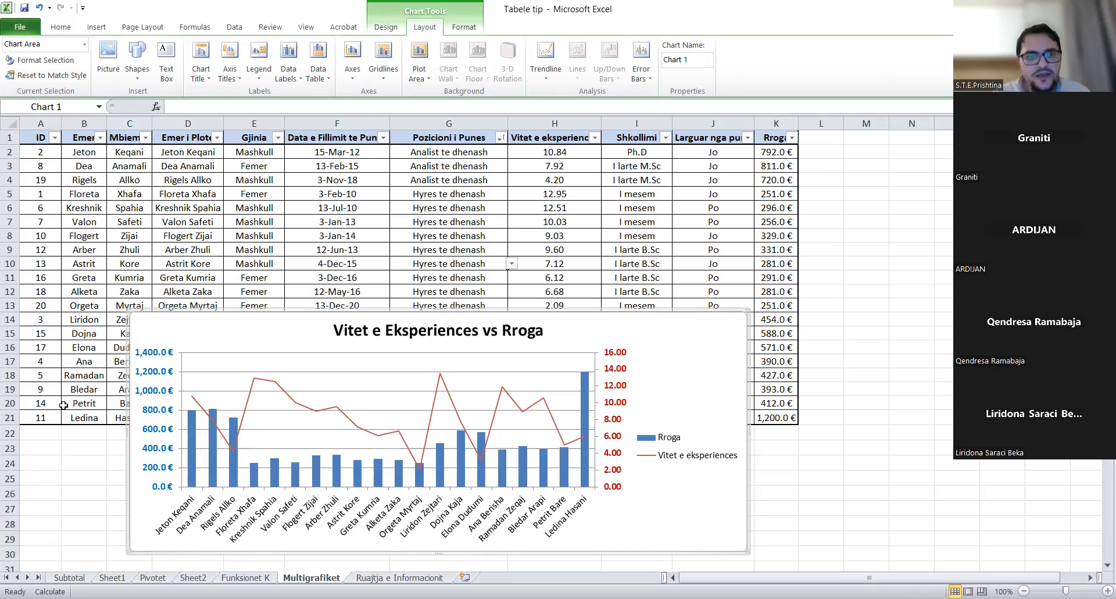
- Add a rotated 'Rroga' title to the chart's primary vertical axis
{"action": "left_click", "coordinate": [265, 305]}
{"action": "left_click", "coordinate": [256, 325]}
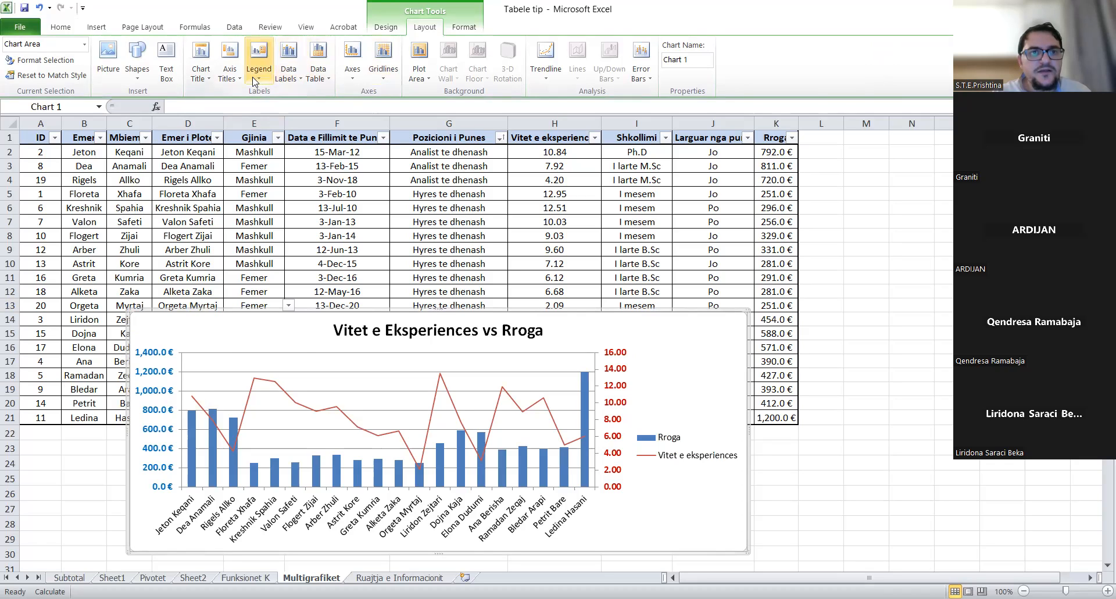
{"action": "left_click", "coordinate": [233, 82]}
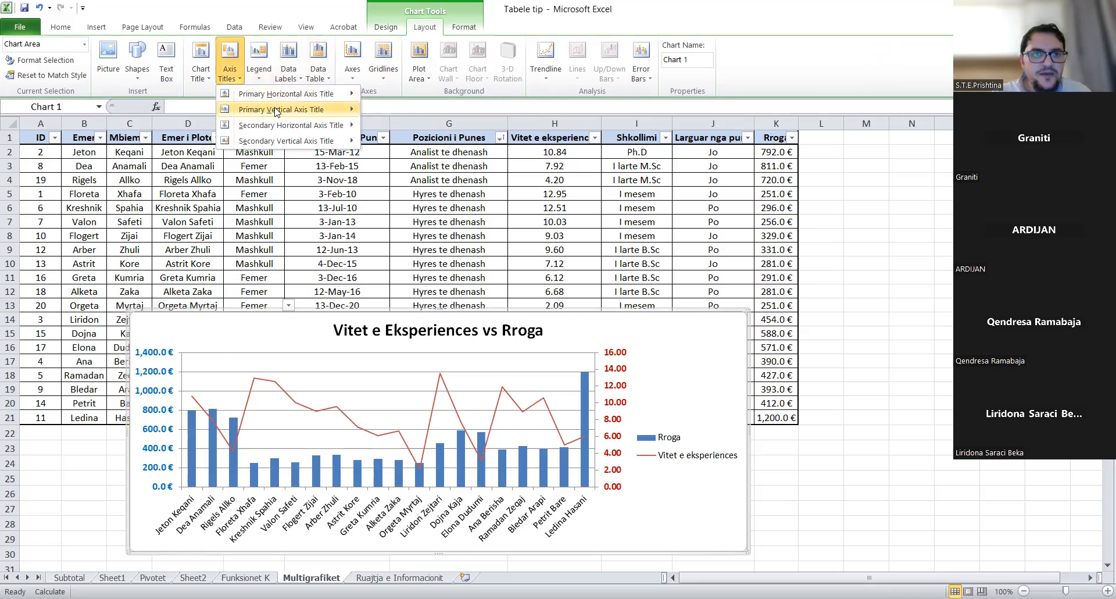
{"action": "mouse_move", "coordinate": [276, 112]}
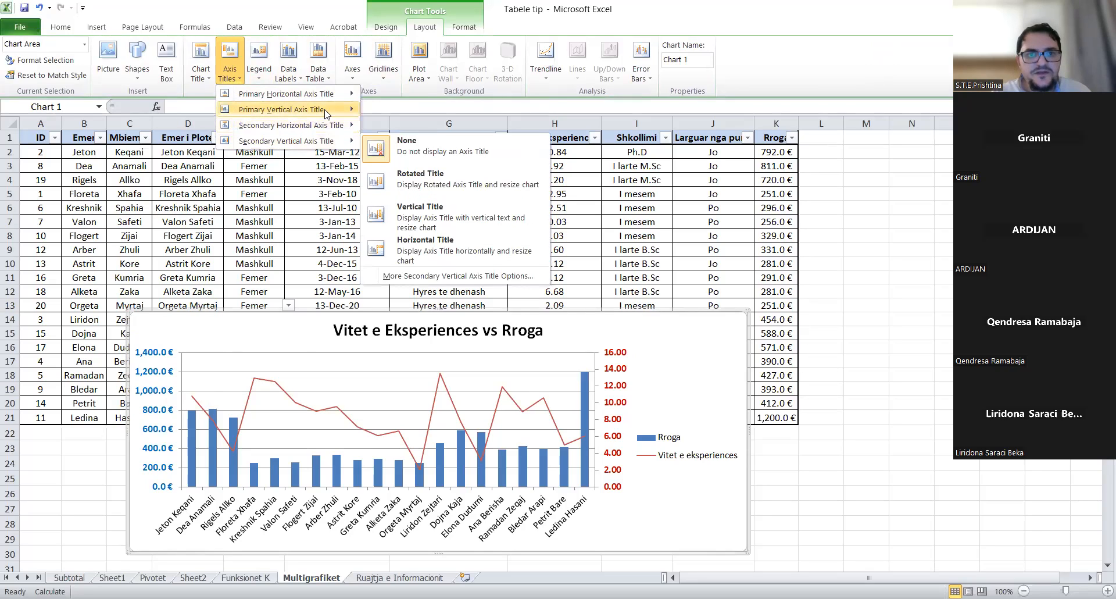
{"action": "mouse_move", "coordinate": [323, 111]}
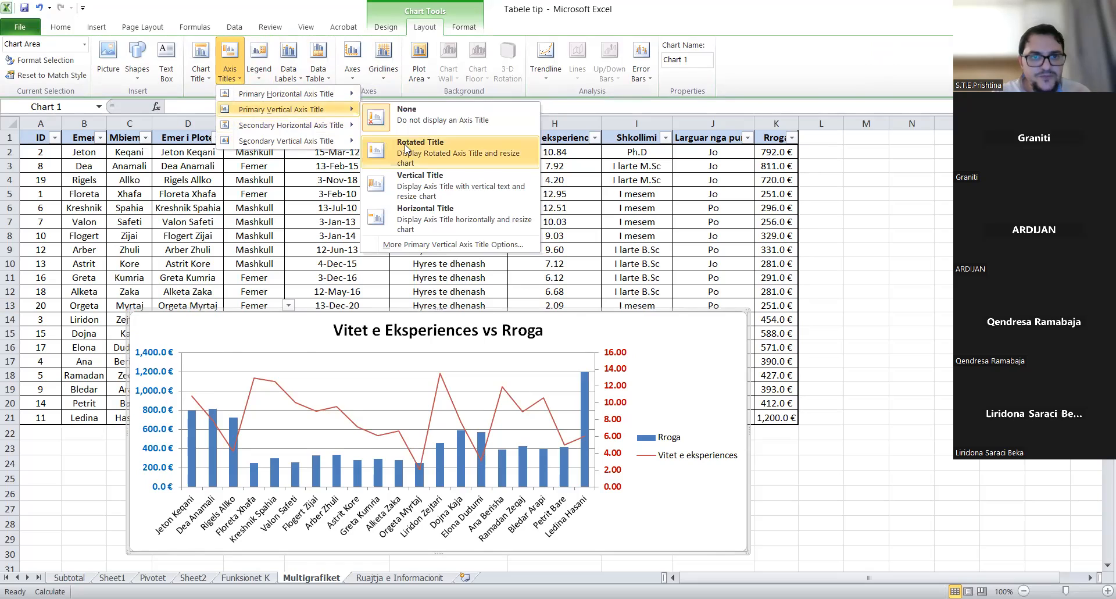
{"action": "left_click", "coordinate": [405, 149]}
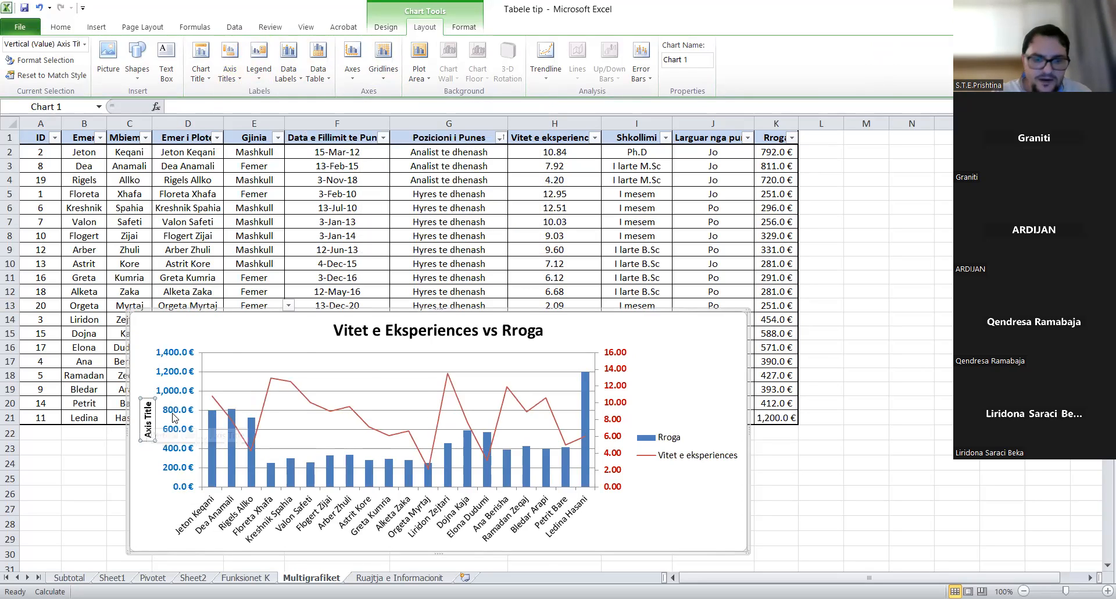
{"action": "type", "text": "Rrog"}
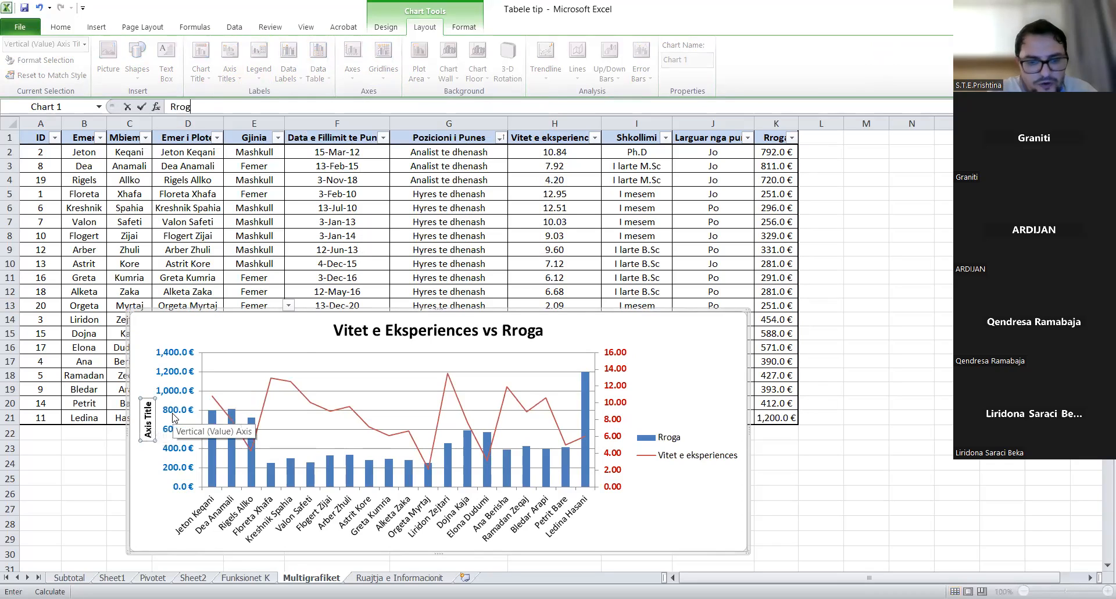
{"action": "type", "text": "a $"}
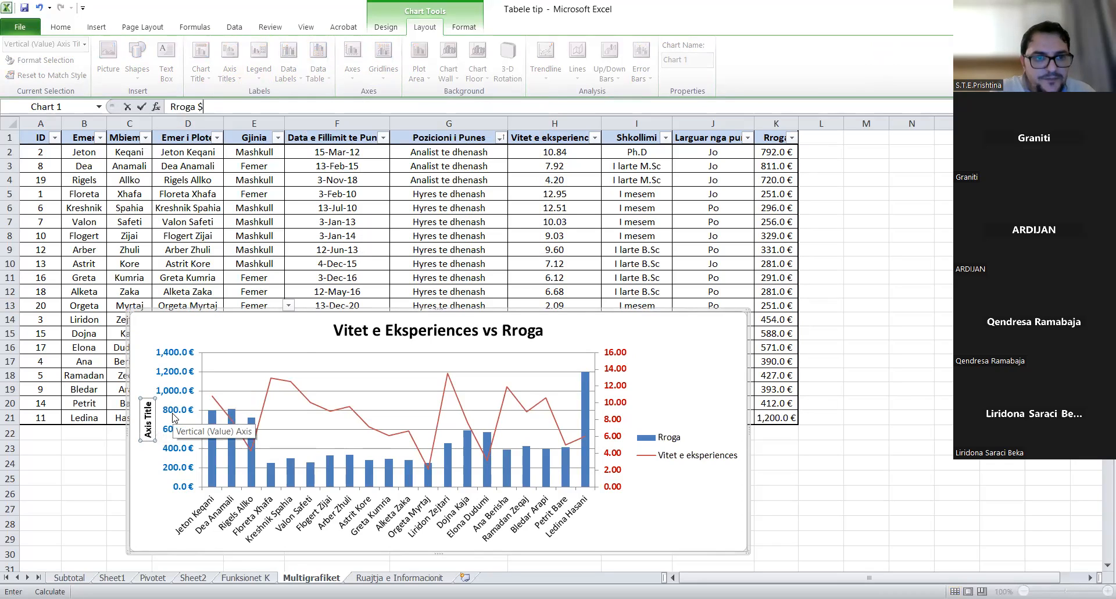
{"action": "key", "text": "BackSpace"}
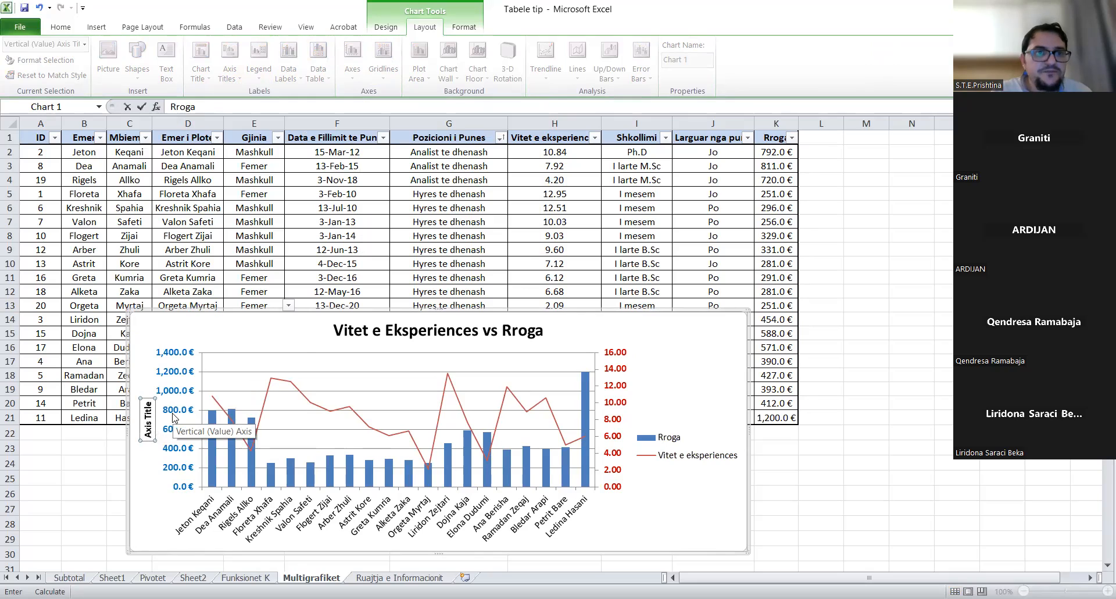
{"action": "key", "text": "Return"}
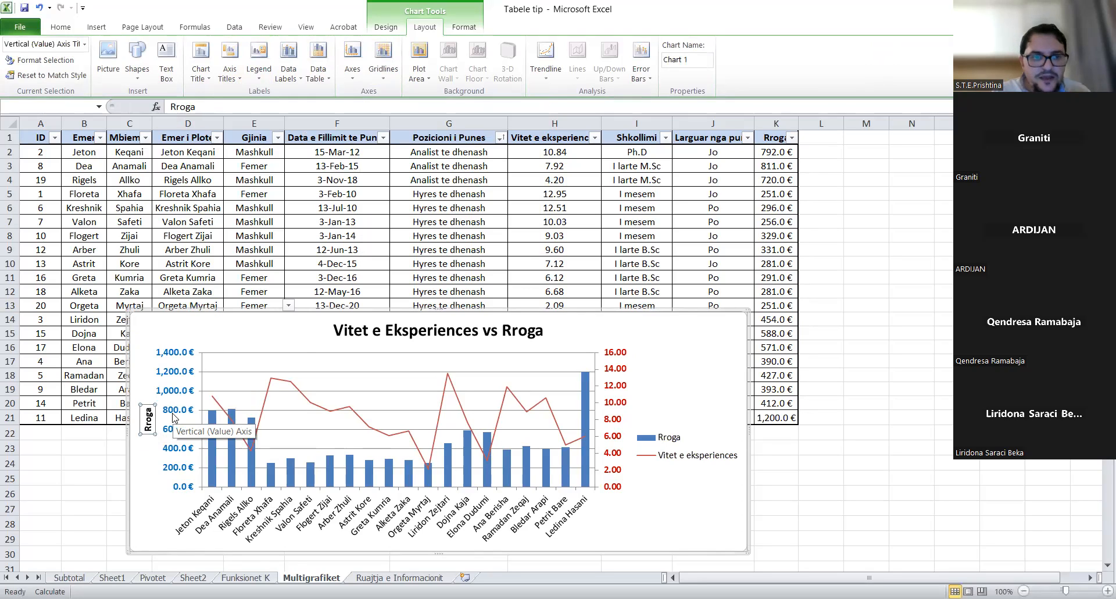
- Make the Rroga axis title's font colour blue
{"action": "left_click", "coordinate": [60, 27]}
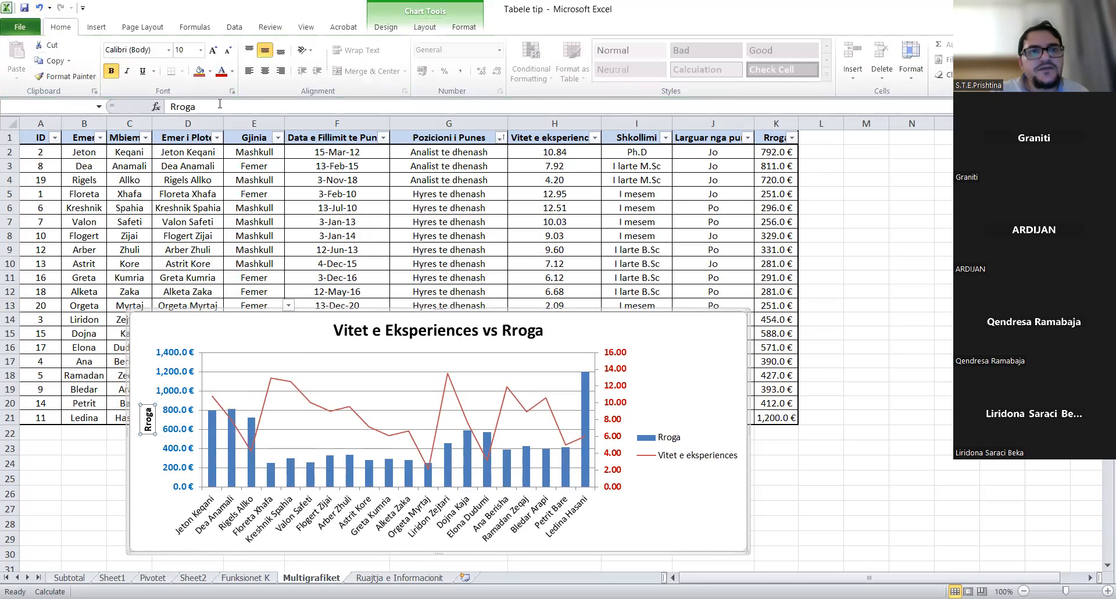
{"action": "left_click", "coordinate": [232, 70]}
{"action": "left_click", "coordinate": [301, 189]}
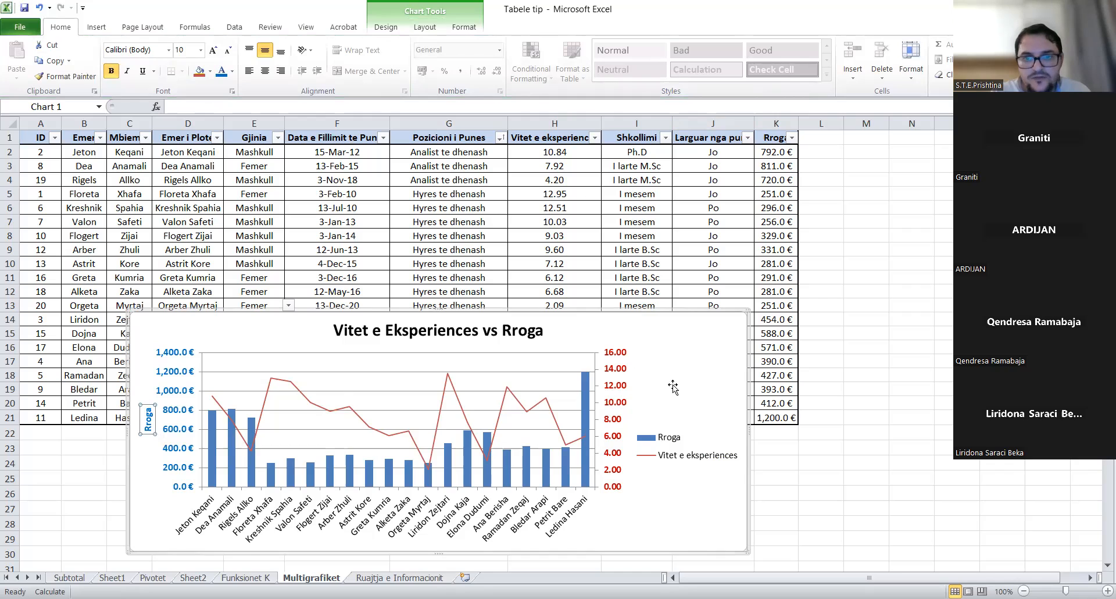
- Add the rotated title 'Vitet e eksperiences' to the secondary vertical axis
{"action": "left_click", "coordinate": [434, 28]}
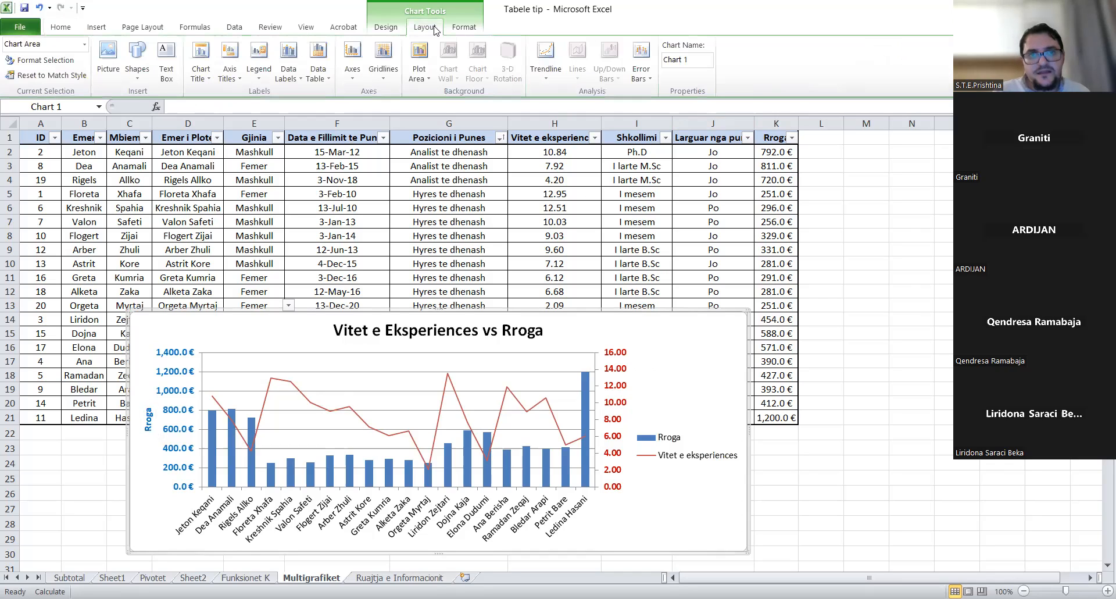
{"action": "left_click", "coordinate": [230, 69]}
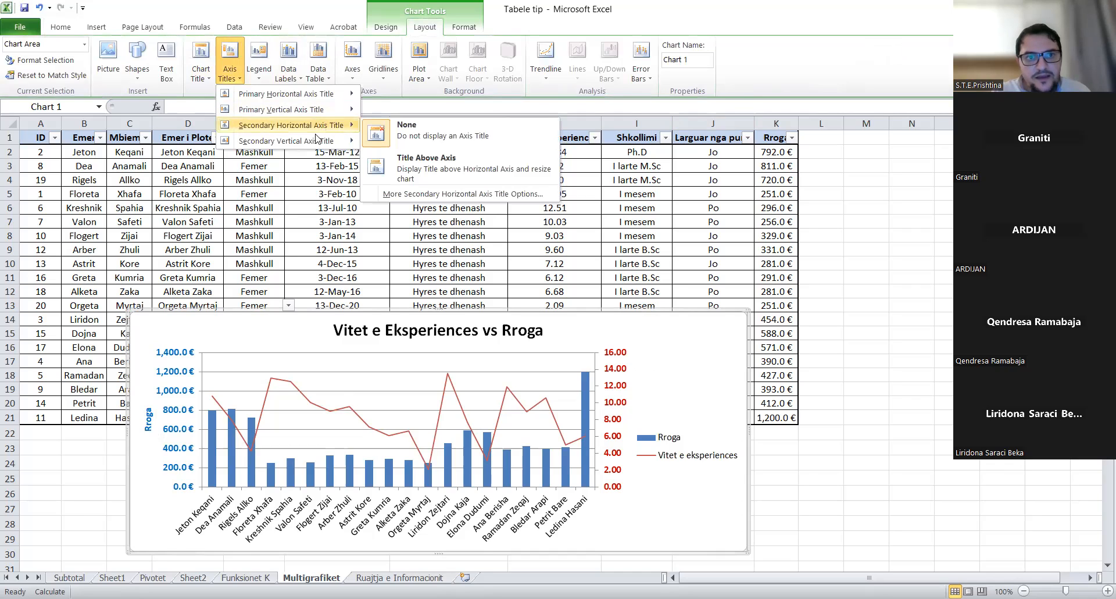
{"action": "mouse_move", "coordinate": [310, 145]}
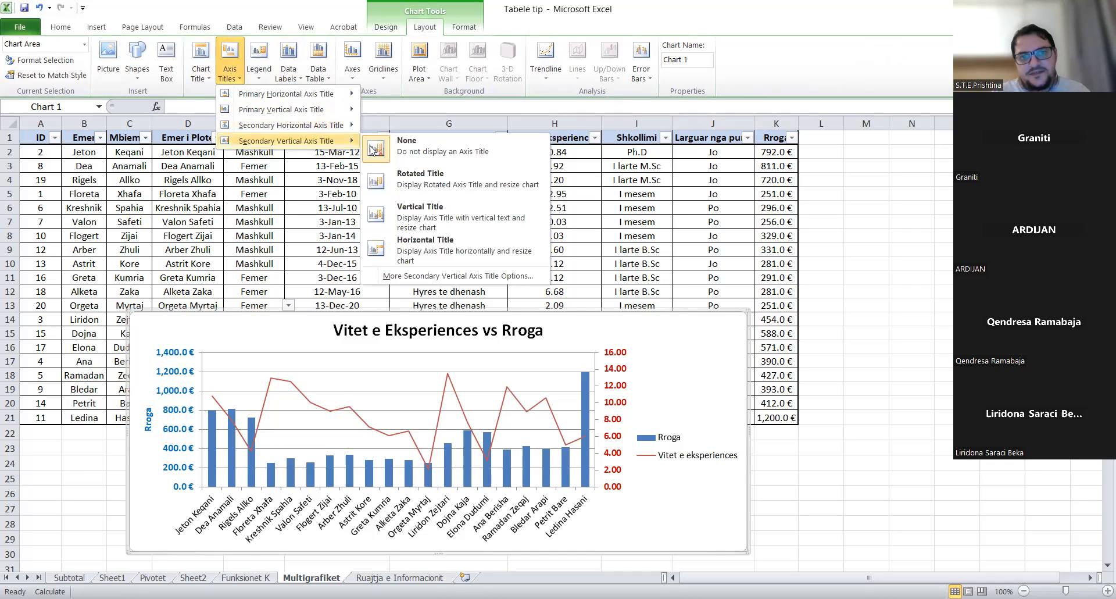
{"action": "left_click", "coordinate": [431, 180]}
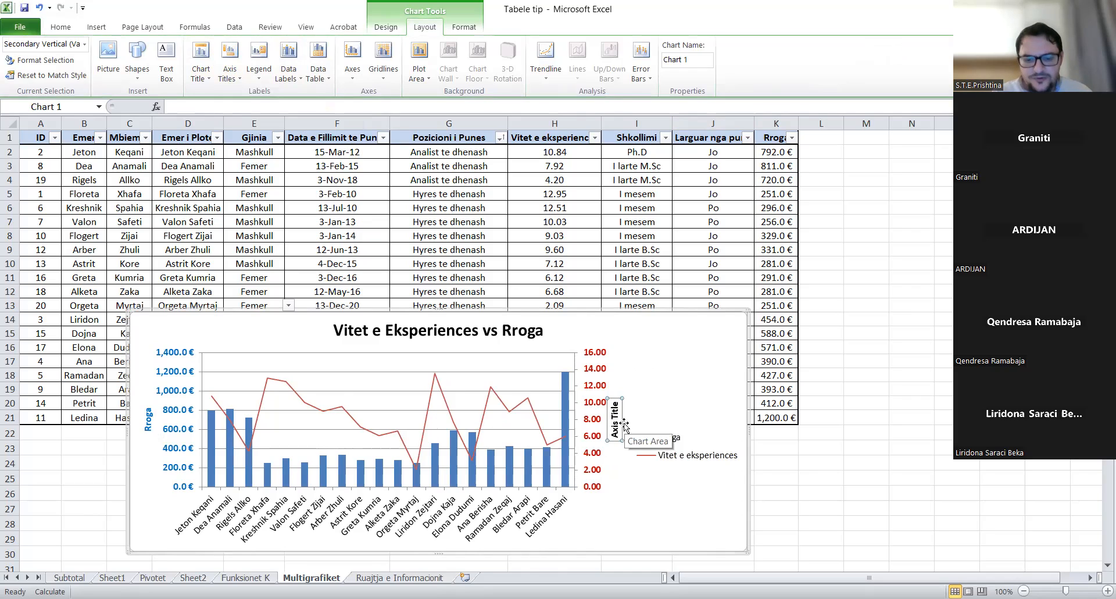
{"action": "type", "text": "Vitet"}
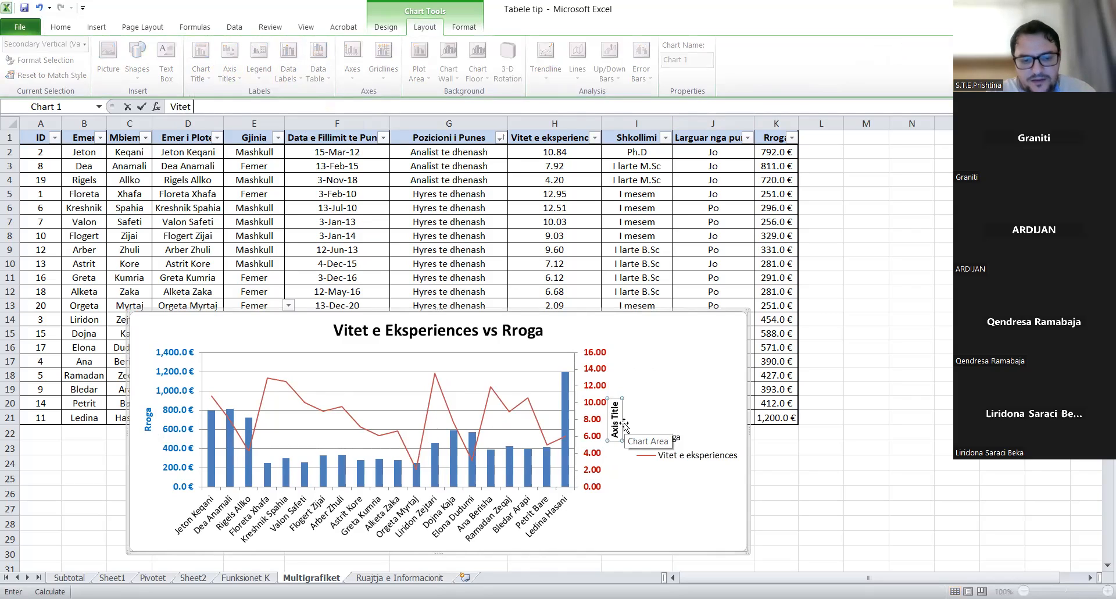
{"action": "type", "text": " e eksperiences"}
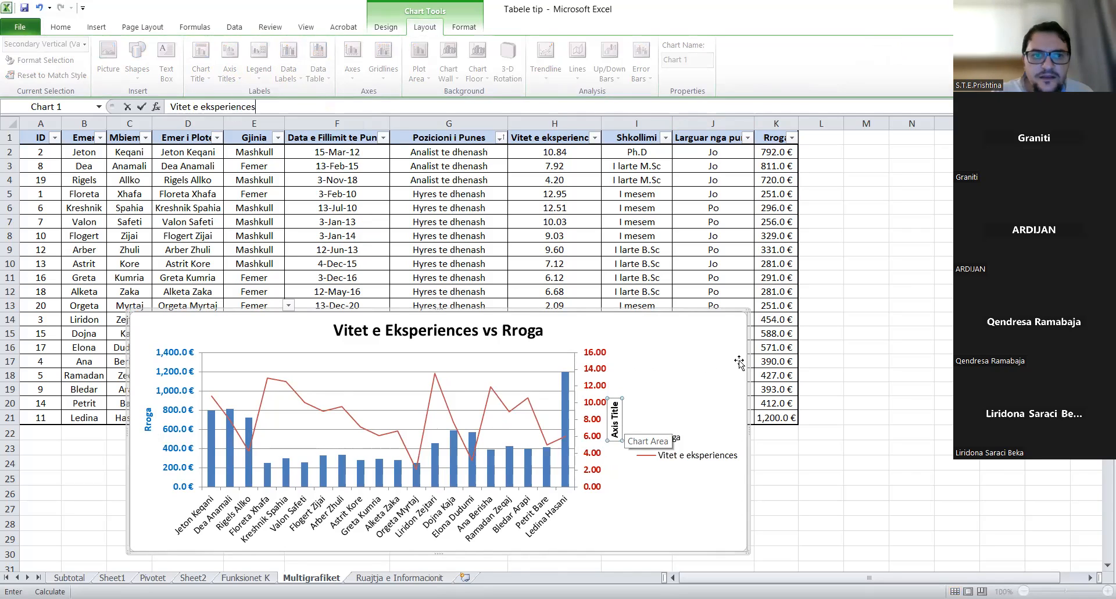
{"action": "key", "text": "Return"}
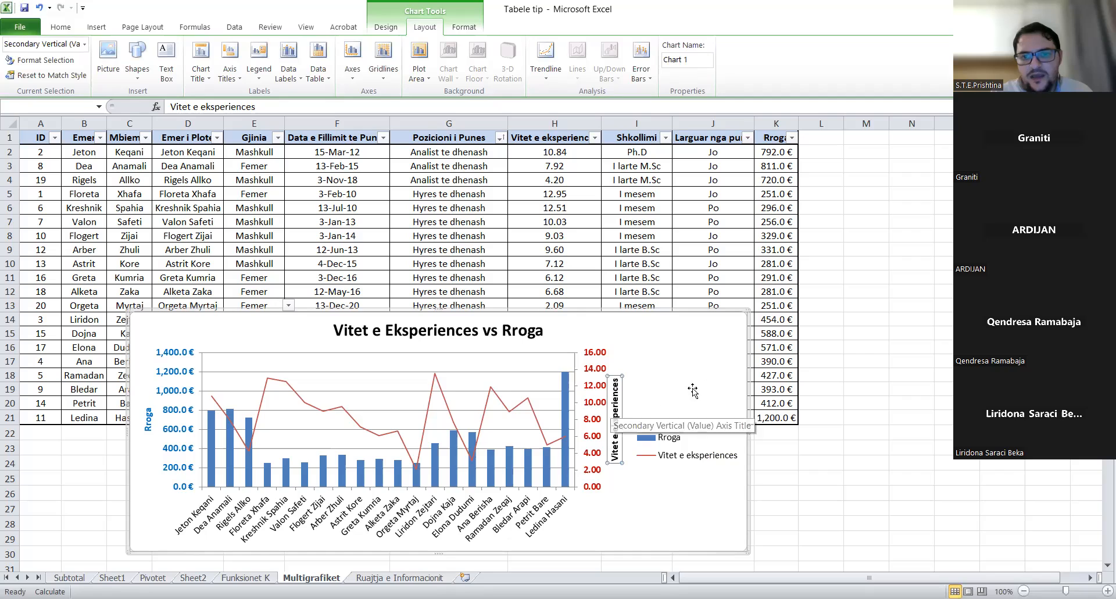
{"action": "left_click", "coordinate": [672, 363]}
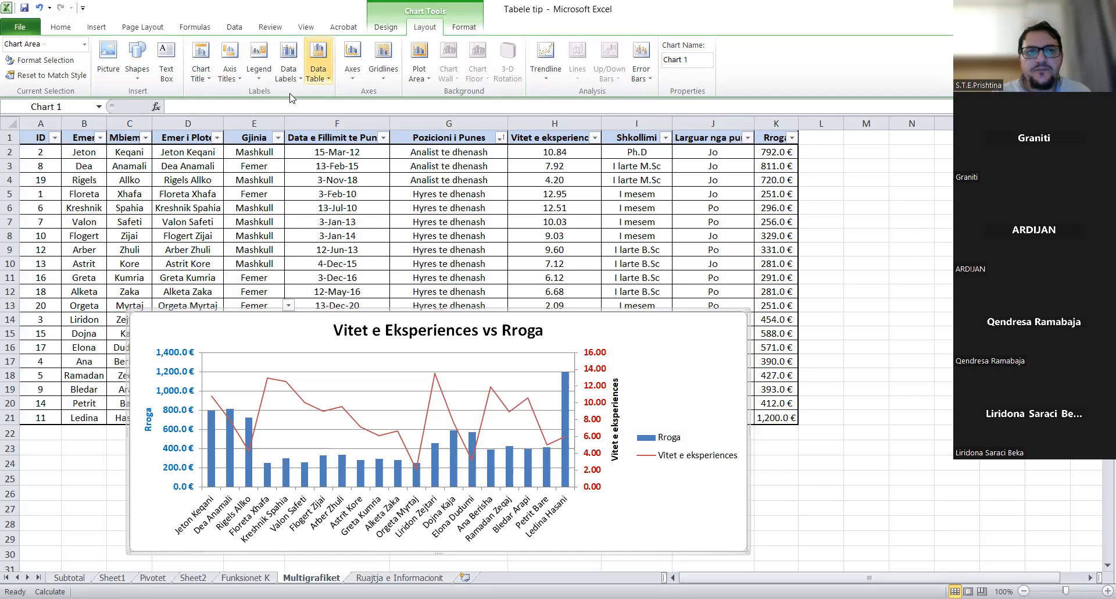
- Place the legend at the bottom and make the 'Vitet e eksperiences' axis title dark red
{"action": "left_click", "coordinate": [258, 76]}
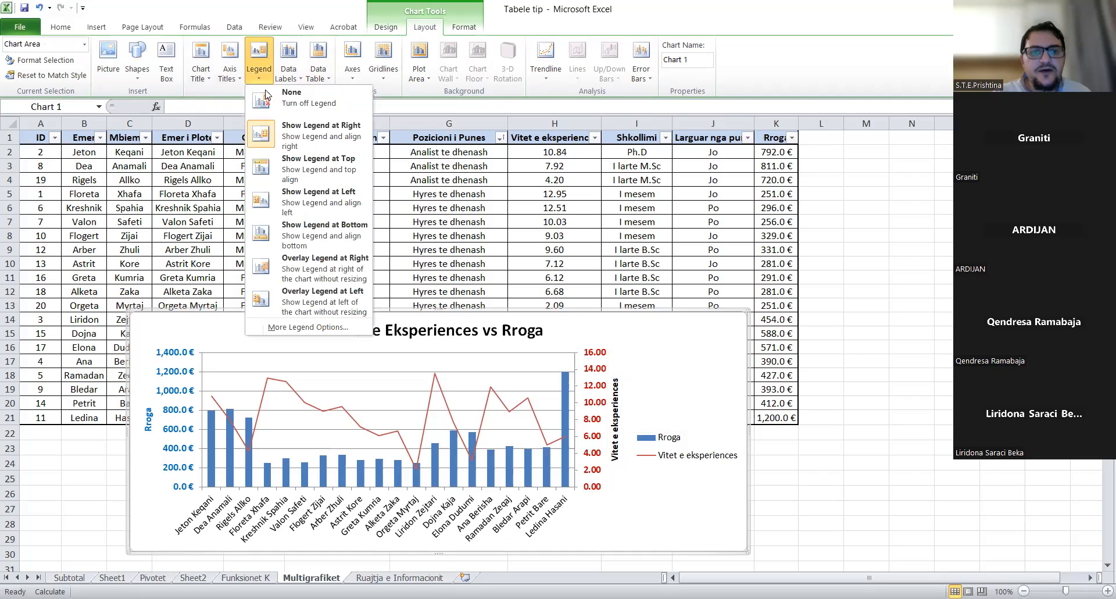
{"action": "left_click", "coordinate": [343, 238]}
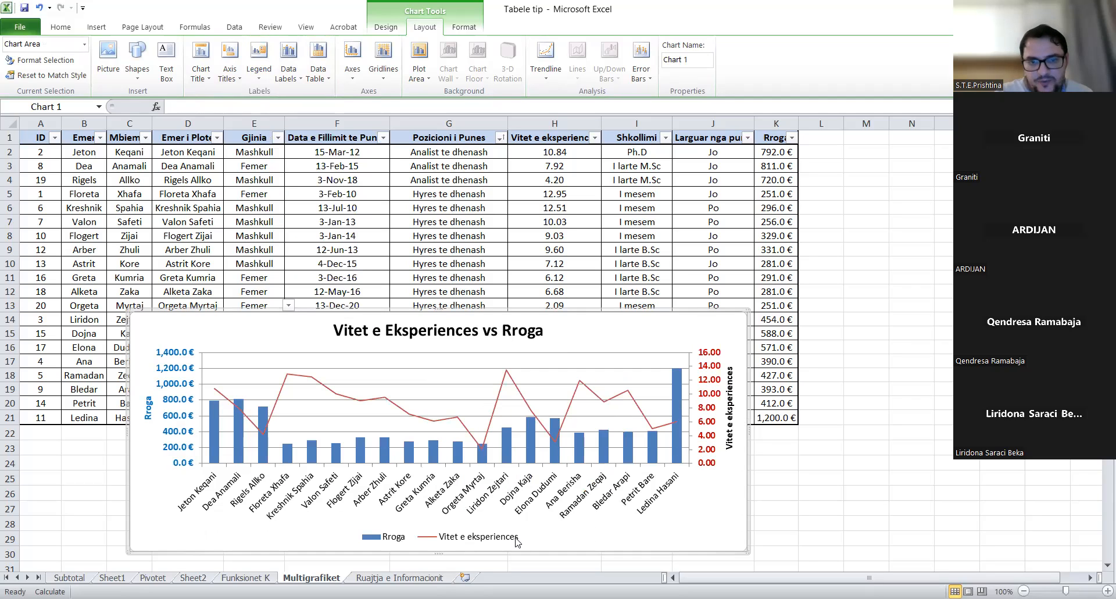
{"action": "left_click", "coordinate": [730, 406]}
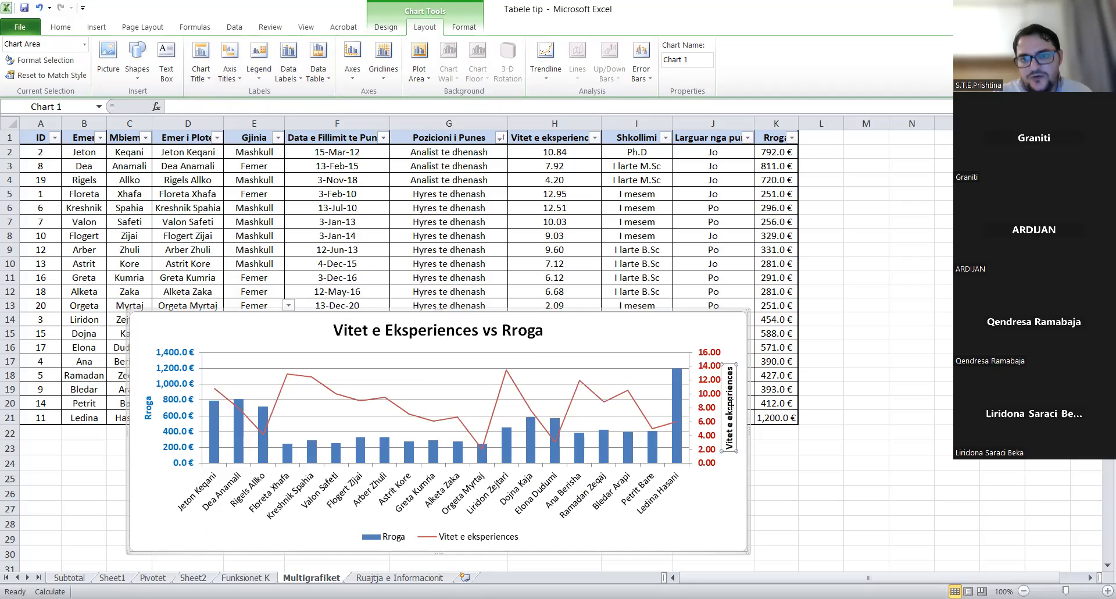
{"action": "left_click", "coordinate": [61, 27]}
{"action": "left_click", "coordinate": [199, 71]}
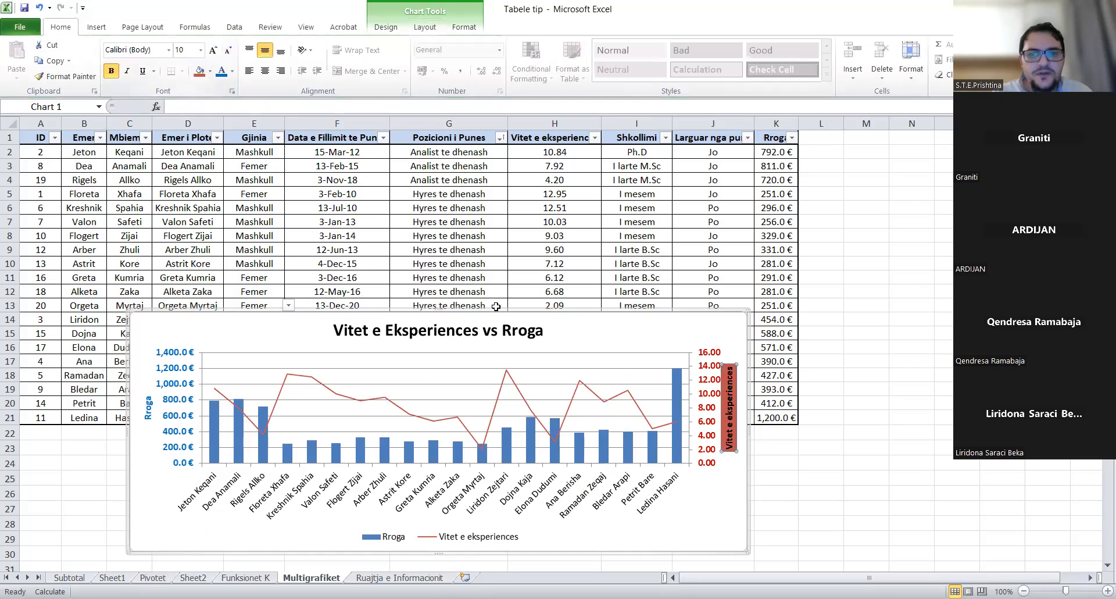
{"action": "left_click", "coordinate": [38, 8]}
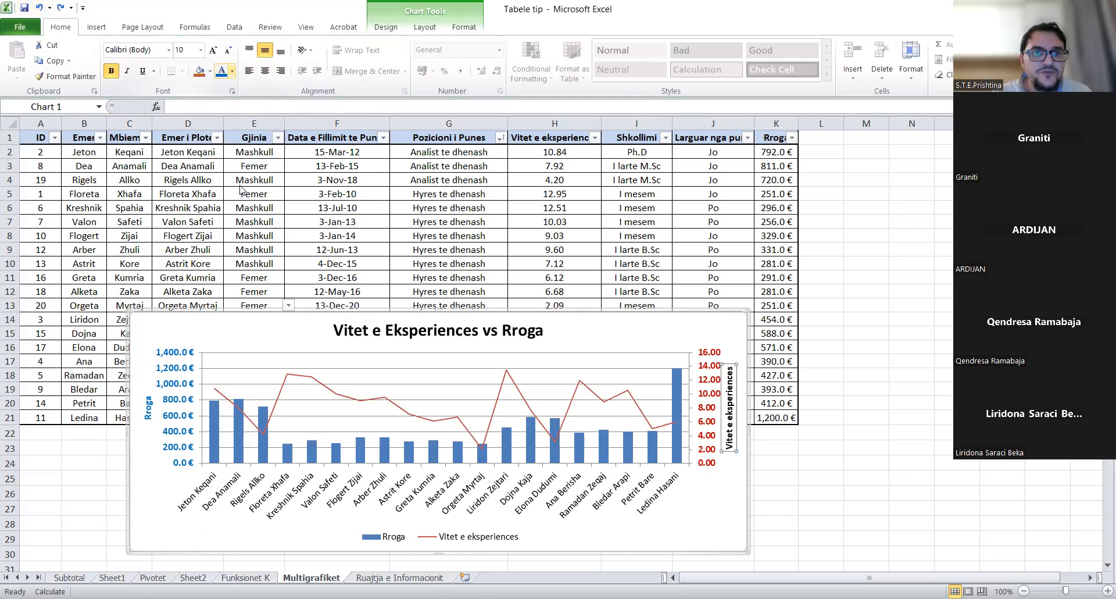
{"action": "left_click", "coordinate": [232, 71]}
{"action": "left_click", "coordinate": [222, 189]}
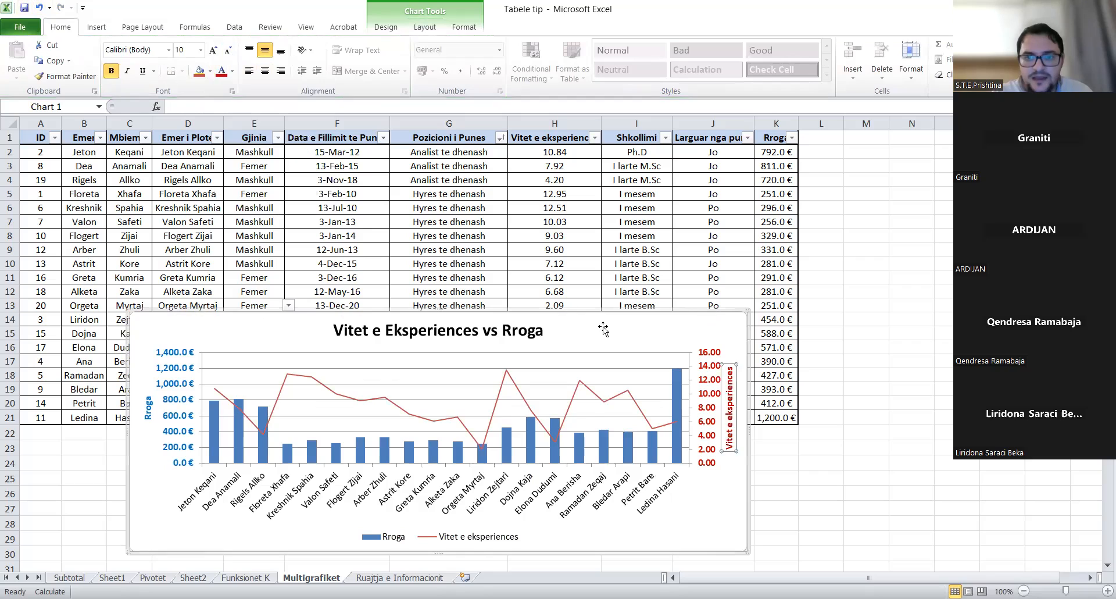
{"action": "left_click", "coordinate": [705, 523]}
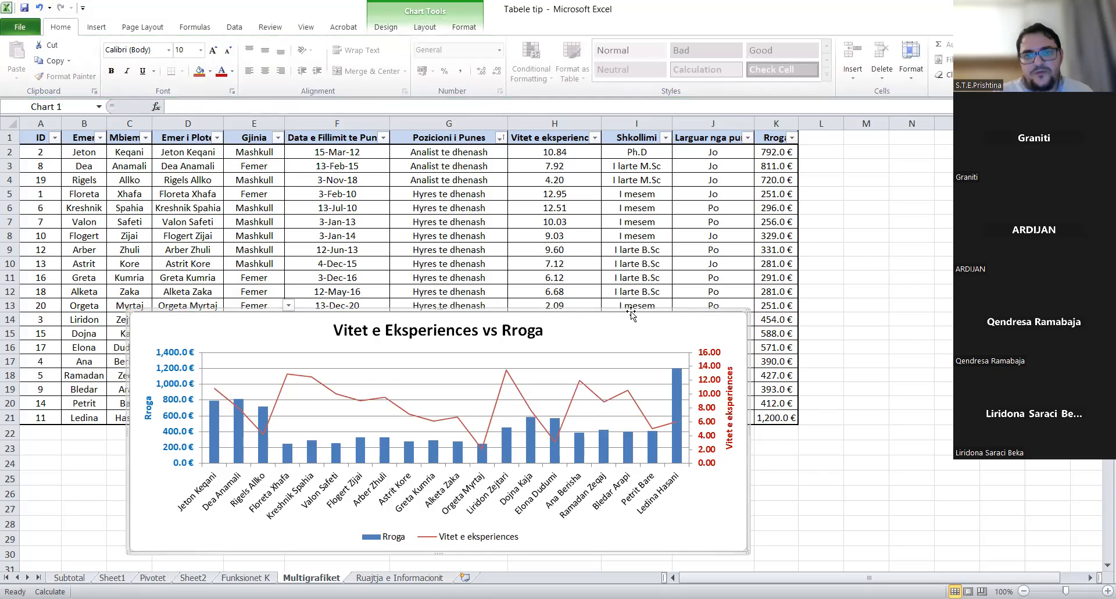
{"action": "left_click_drag", "start_coordinate": [437, 307], "coordinate": [453, 250]}
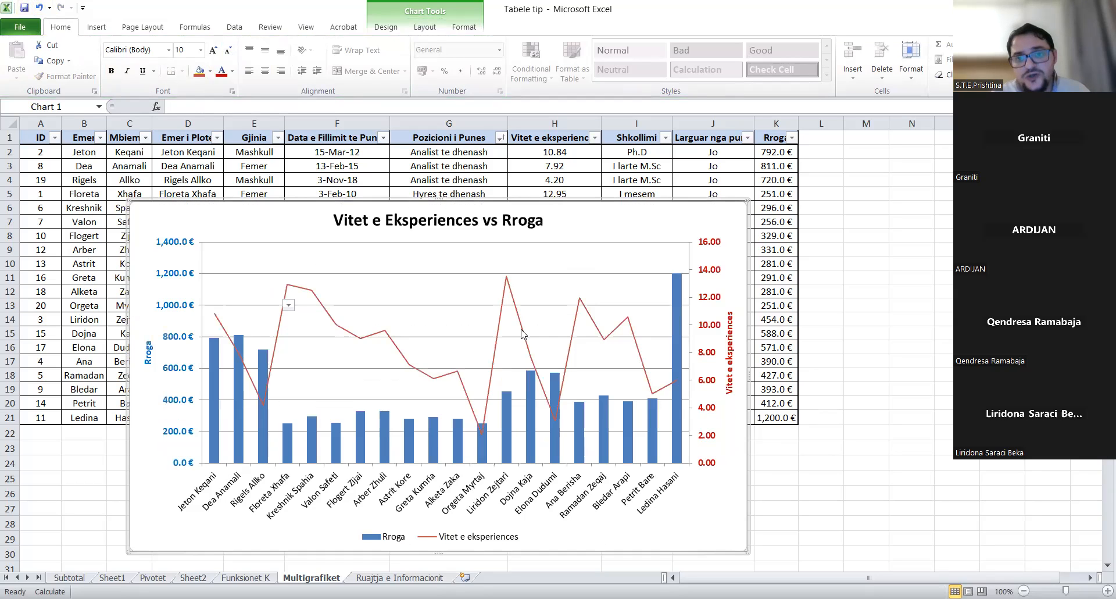
{"action": "mouse_move", "coordinate": [521, 334]}
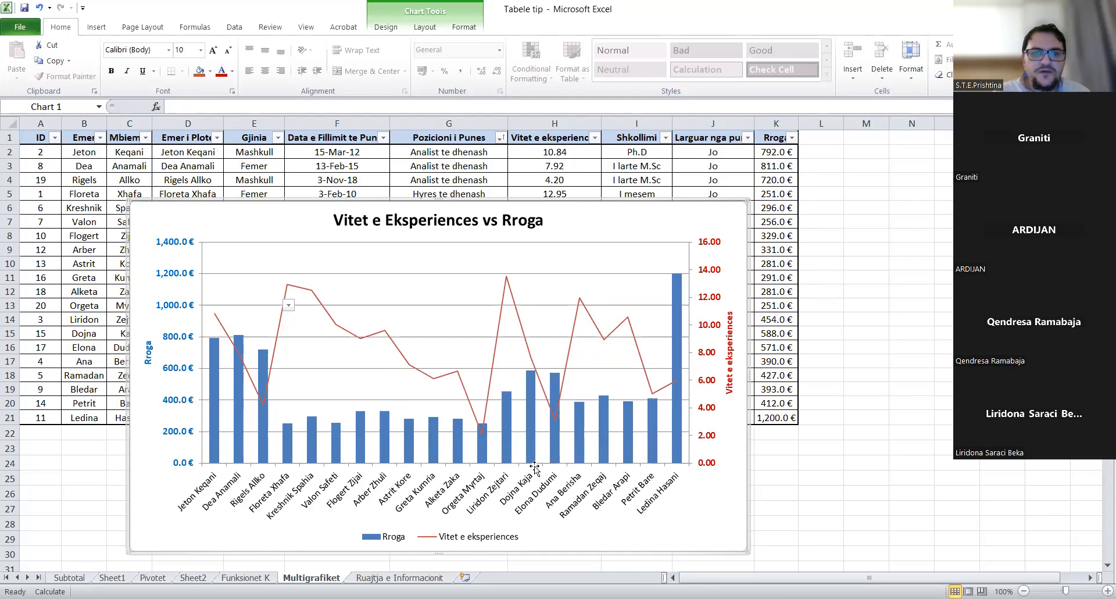
- Set the major gridlines to a solid line at 88% transparency so they barely show
{"action": "left_click", "coordinate": [431, 306]}
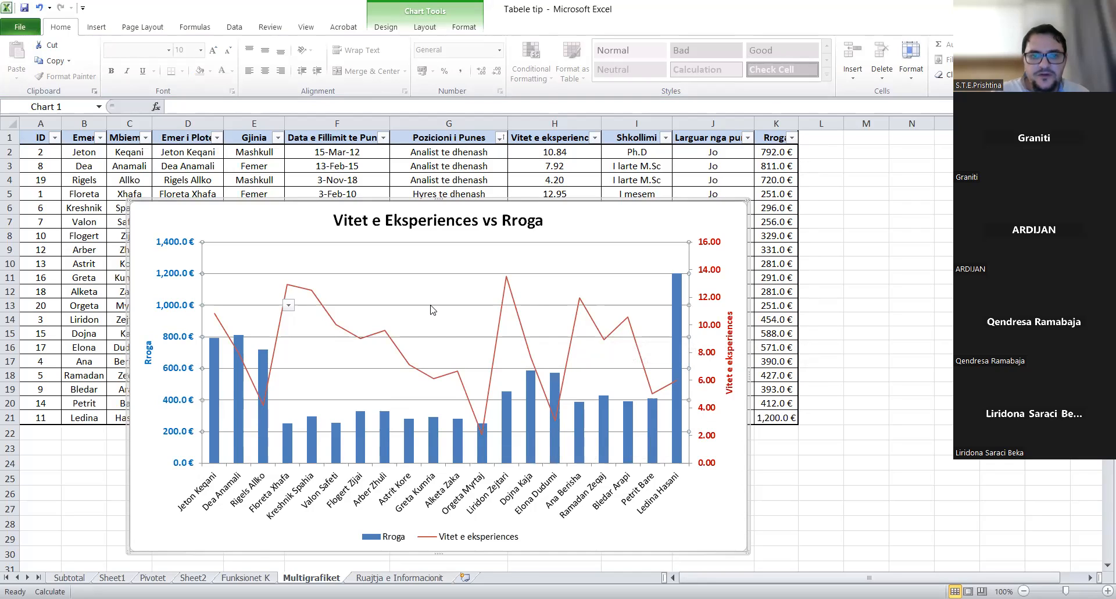
{"action": "right_click", "coordinate": [431, 307]}
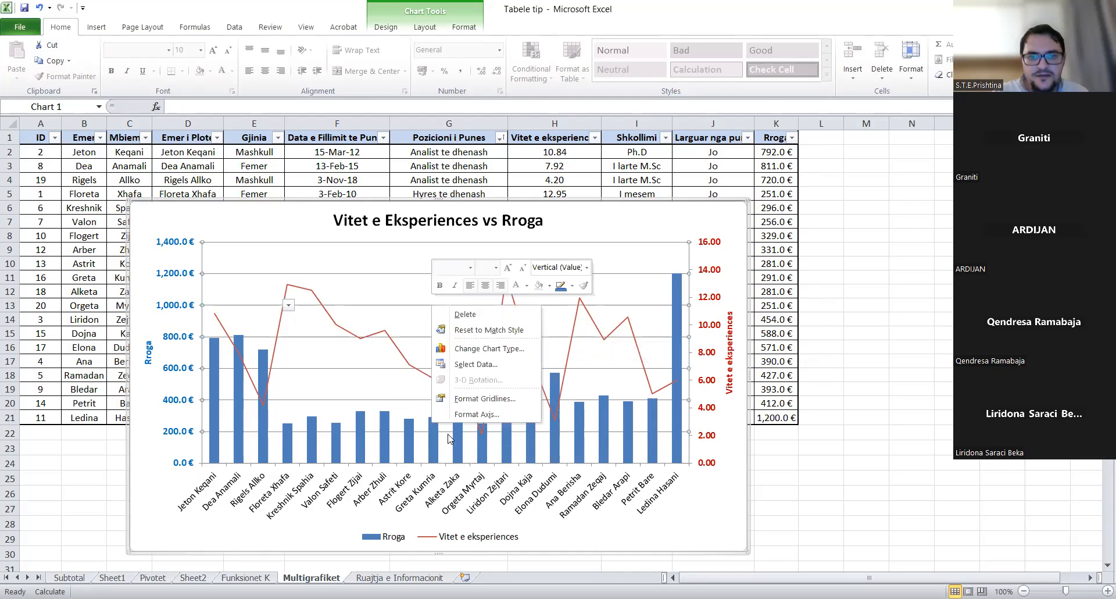
{"action": "left_click", "coordinate": [482, 399]}
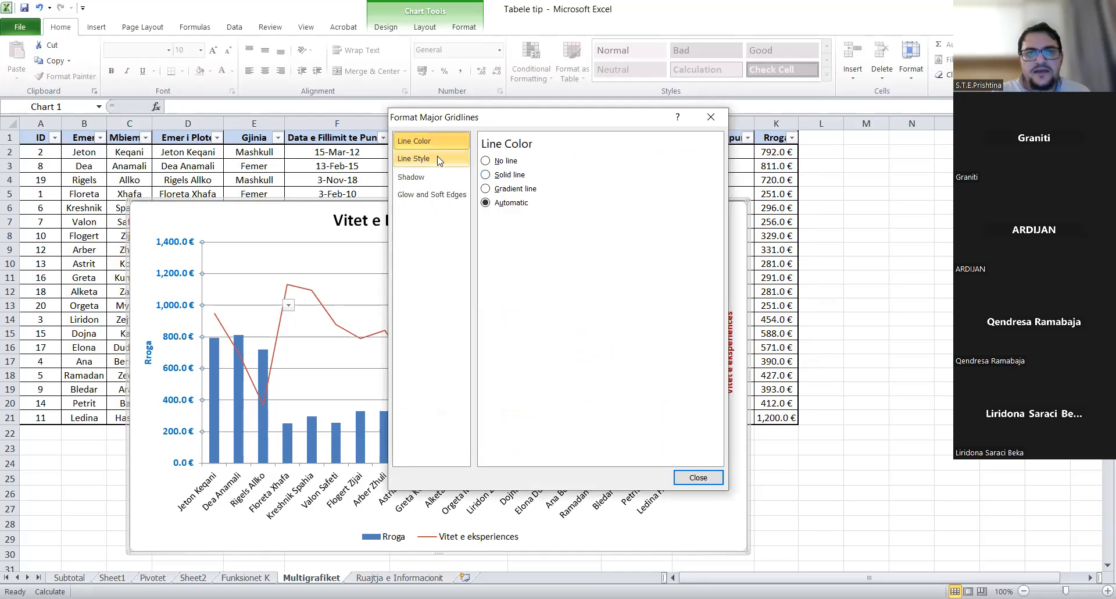
{"action": "left_click", "coordinate": [494, 175]}
{"action": "left_click_drag", "start_coordinate": [558, 243], "coordinate": [594, 244]}
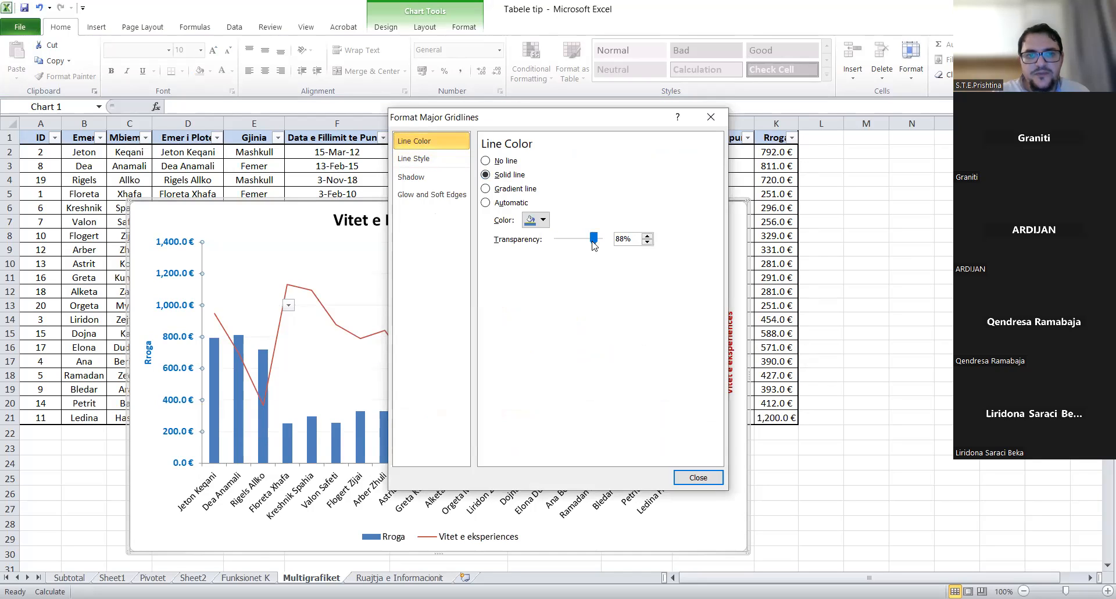
{"action": "left_click", "coordinate": [698, 477]}
{"action": "left_click", "coordinate": [850, 511]}
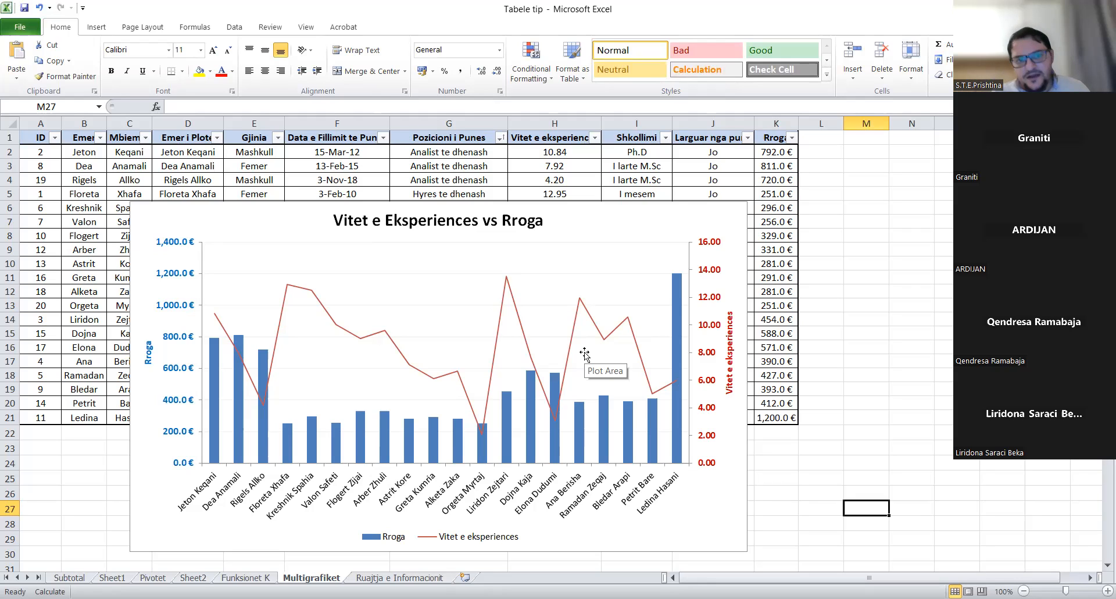
- Add data labels to the Rroga bars, shrunk to 6 pt and bold
{"action": "left_click", "coordinate": [385, 439]}
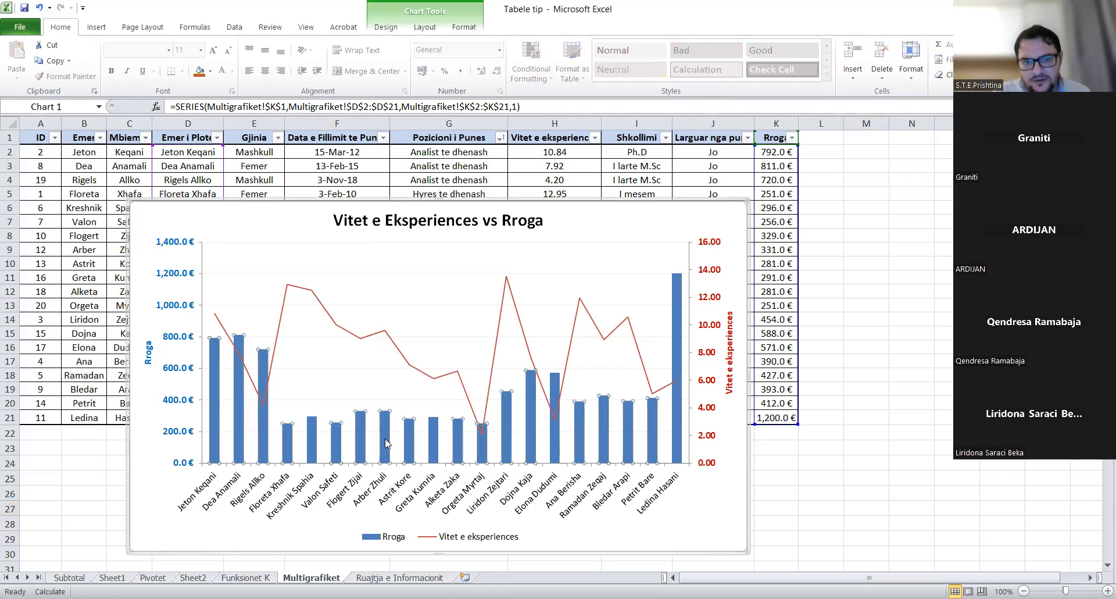
{"action": "right_click", "coordinate": [384, 439]}
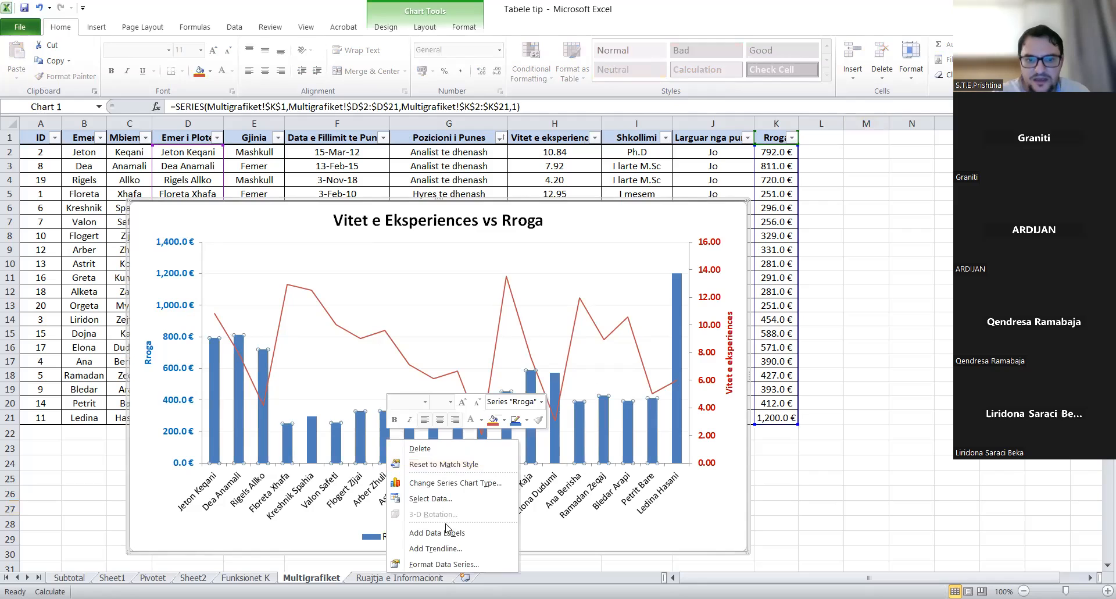
{"action": "left_click", "coordinate": [453, 533]}
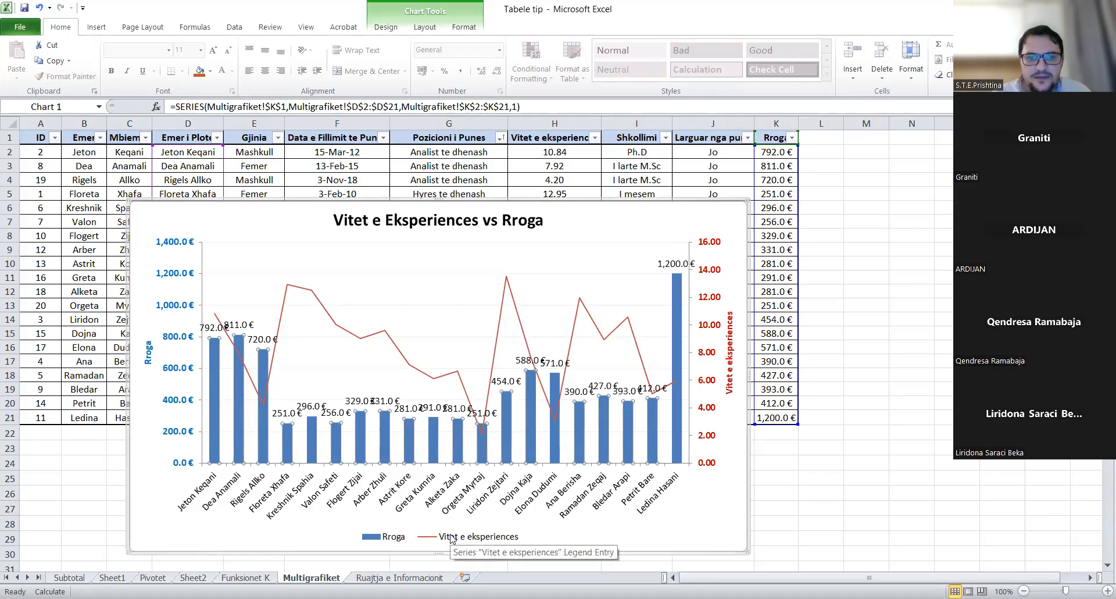
{"action": "left_click", "coordinate": [314, 407]}
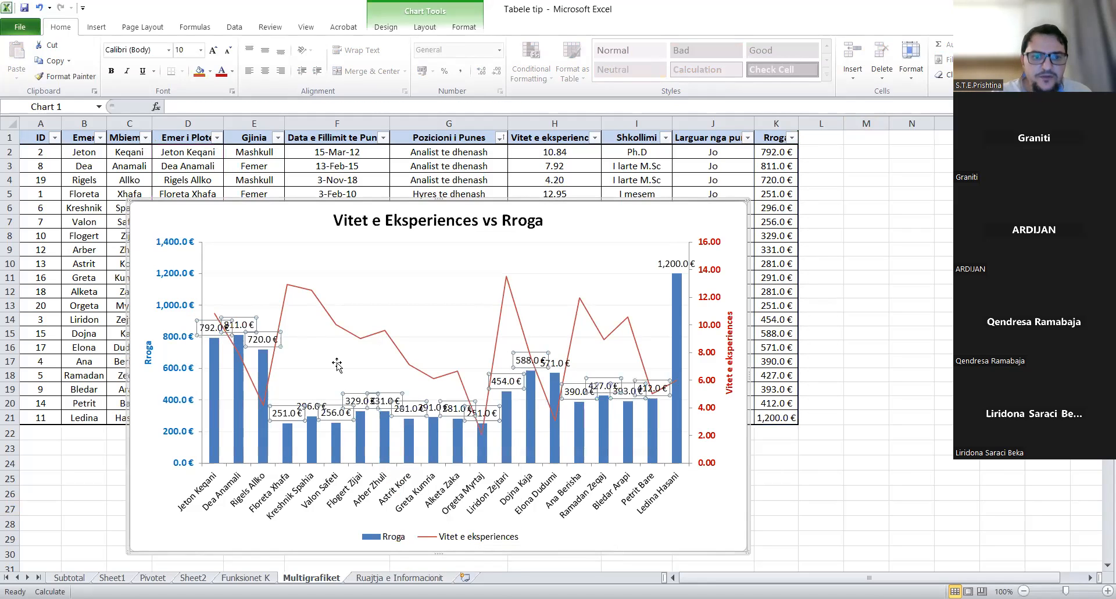
{"action": "left_click", "coordinate": [228, 49]}
{"action": "left_click", "coordinate": [228, 49]}
{"action": "left_click", "coordinate": [228, 49]}
{"action": "left_click", "coordinate": [229, 49]}
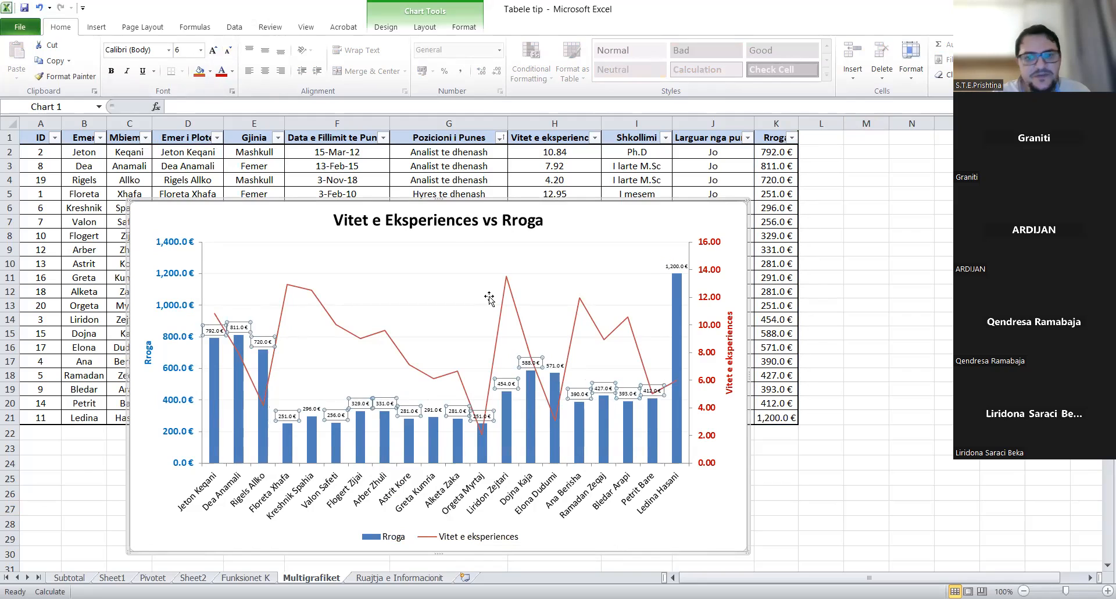
{"action": "left_click", "coordinate": [111, 70]}
{"action": "left_click", "coordinate": [410, 264]}
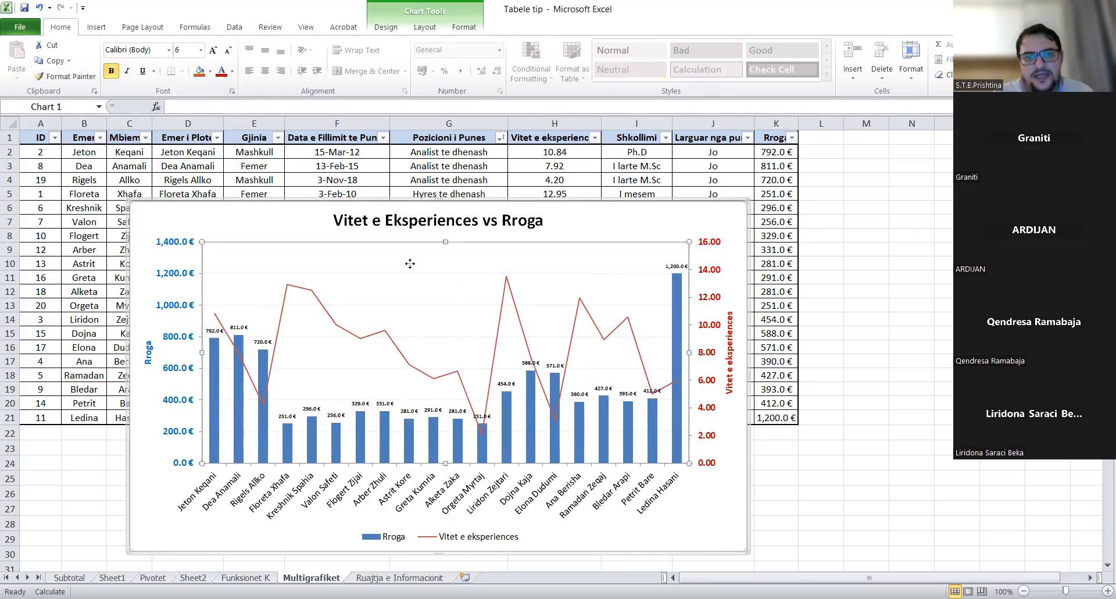
{"action": "left_click", "coordinate": [367, 339]}
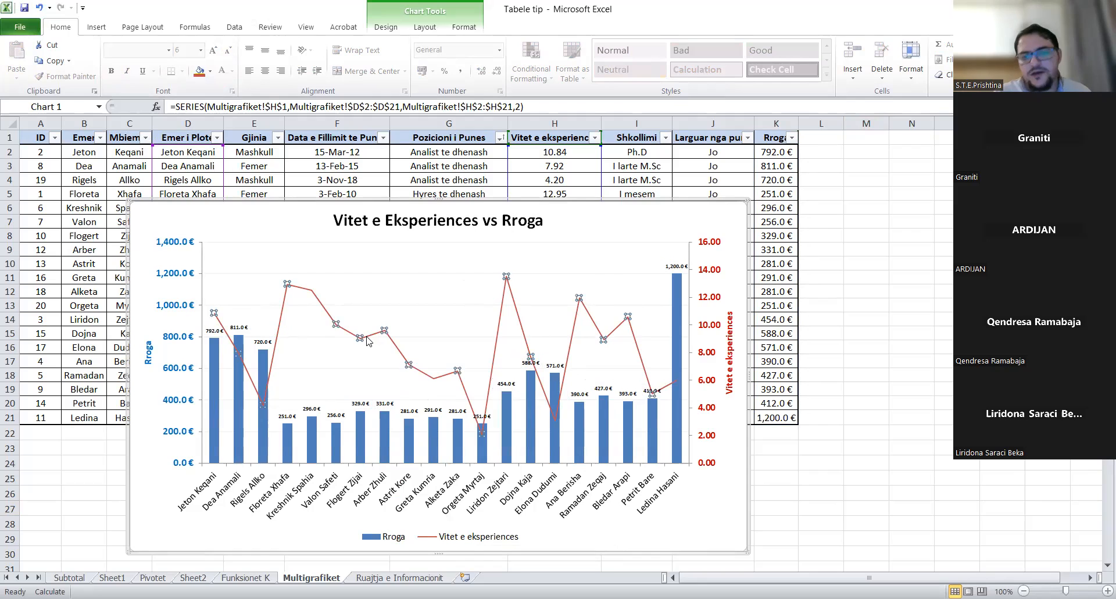
- Add a linear trendline to the Vitet e eksperiences line series
{"action": "right_click", "coordinate": [368, 341]}
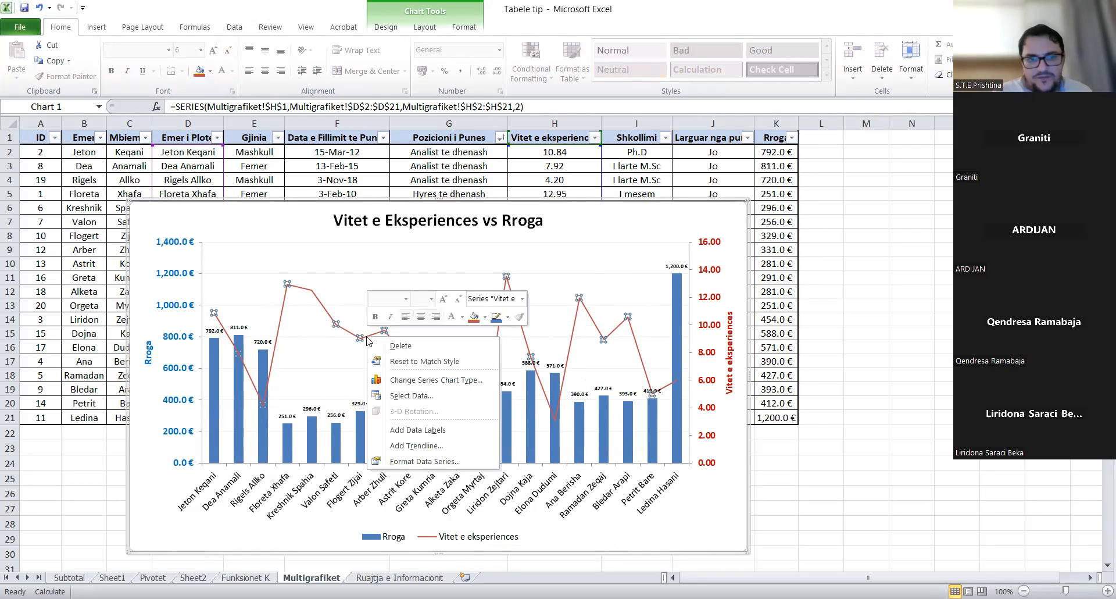
{"action": "left_click", "coordinate": [421, 448]}
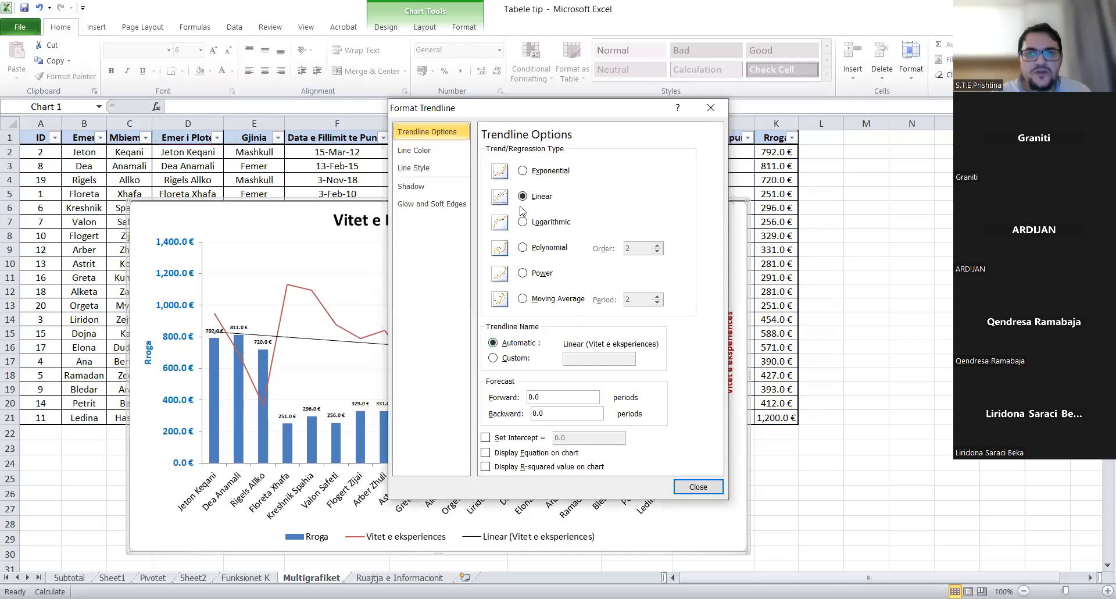
{"action": "left_click", "coordinate": [699, 487]}
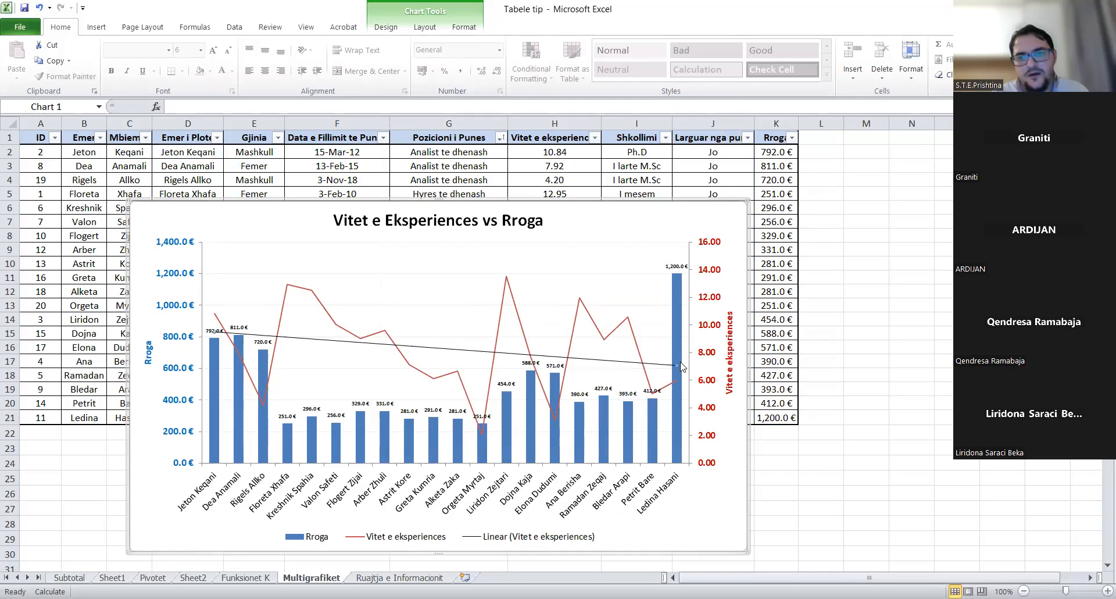
{"action": "mouse_move", "coordinate": [682, 367]}
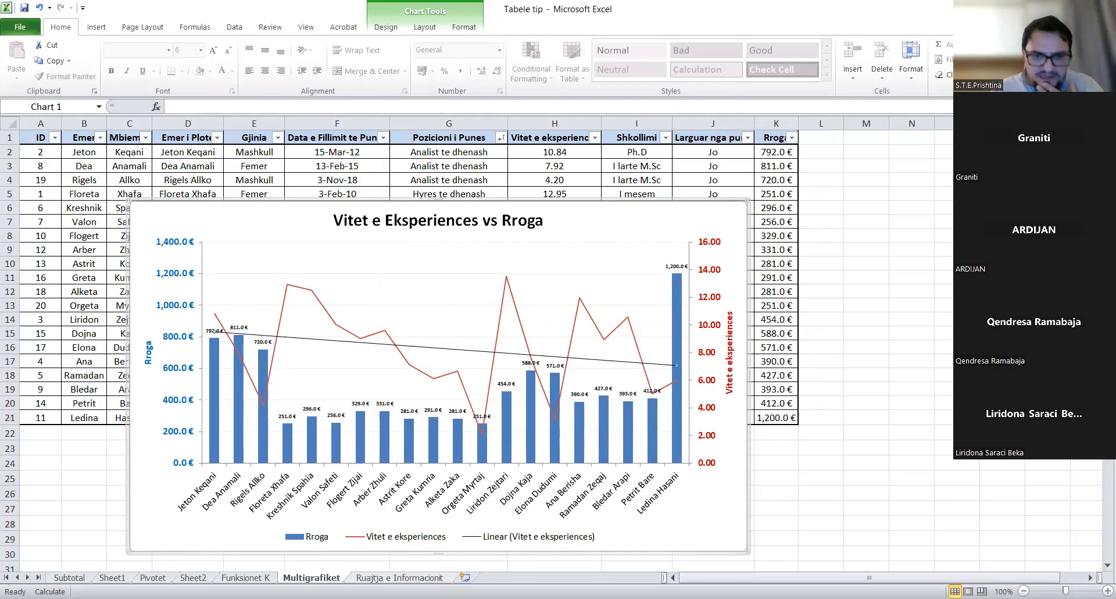
- Go to the Ruajtja e Informacionit sheet, select cell H10, and show the Review tools
{"action": "key", "text": "ctrl+Page_Down"}
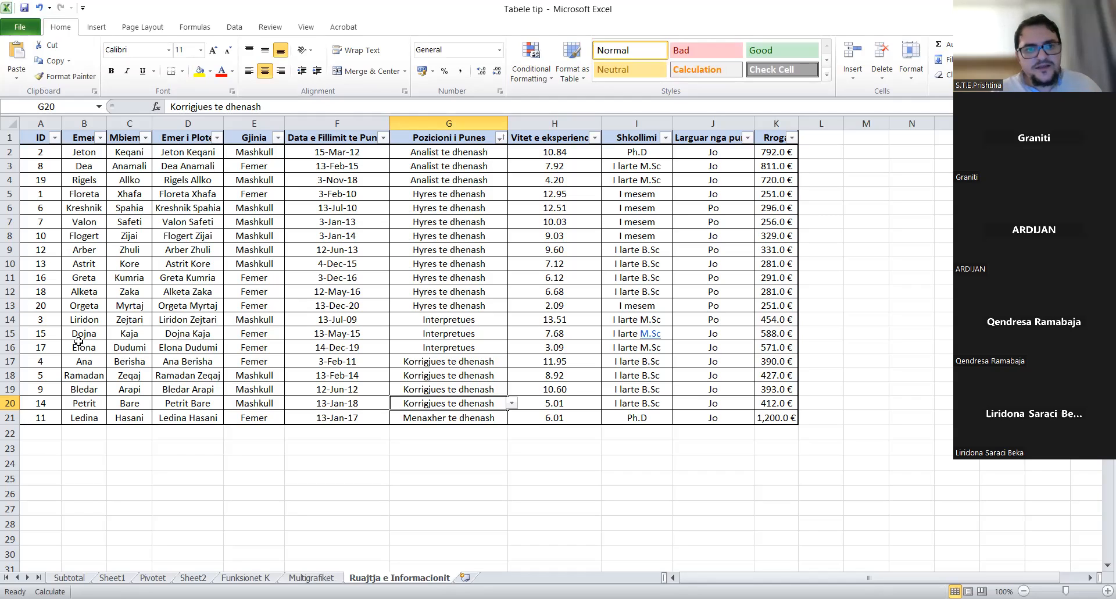
{"action": "left_click", "coordinate": [514, 264]}
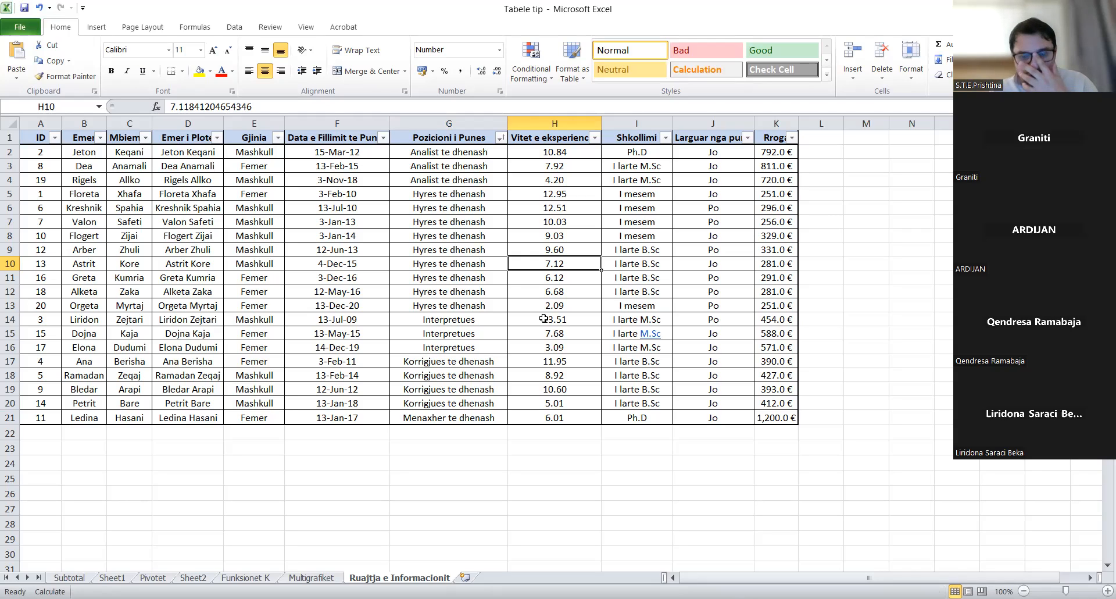
{"action": "left_click", "coordinate": [264, 26]}
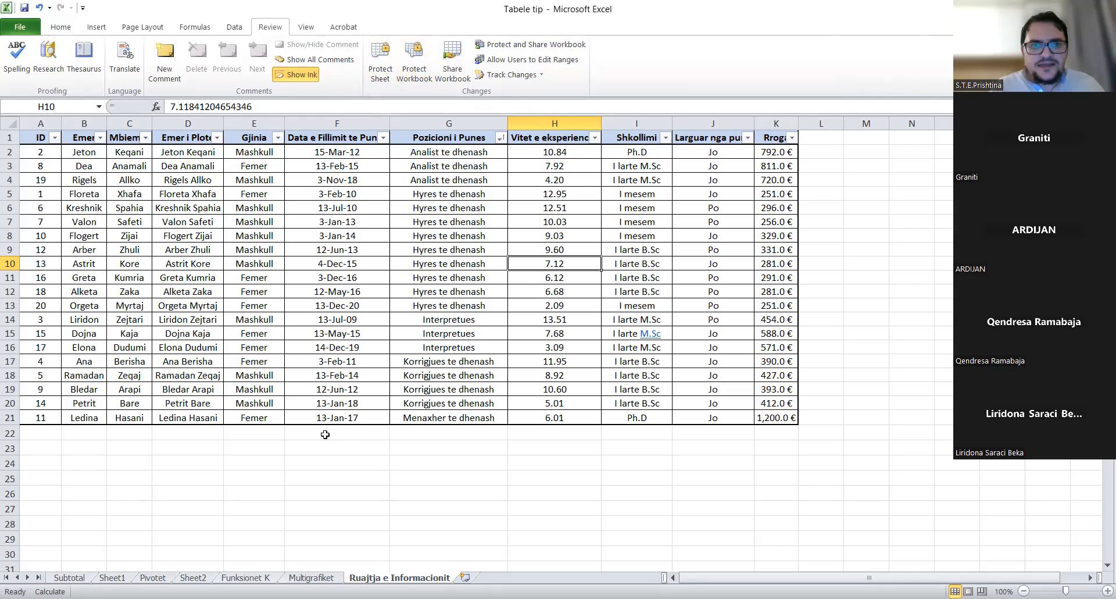
- Protect the sheet with an unprotect password, allowing selection of unlocked cells
{"action": "left_click", "coordinate": [381, 70]}
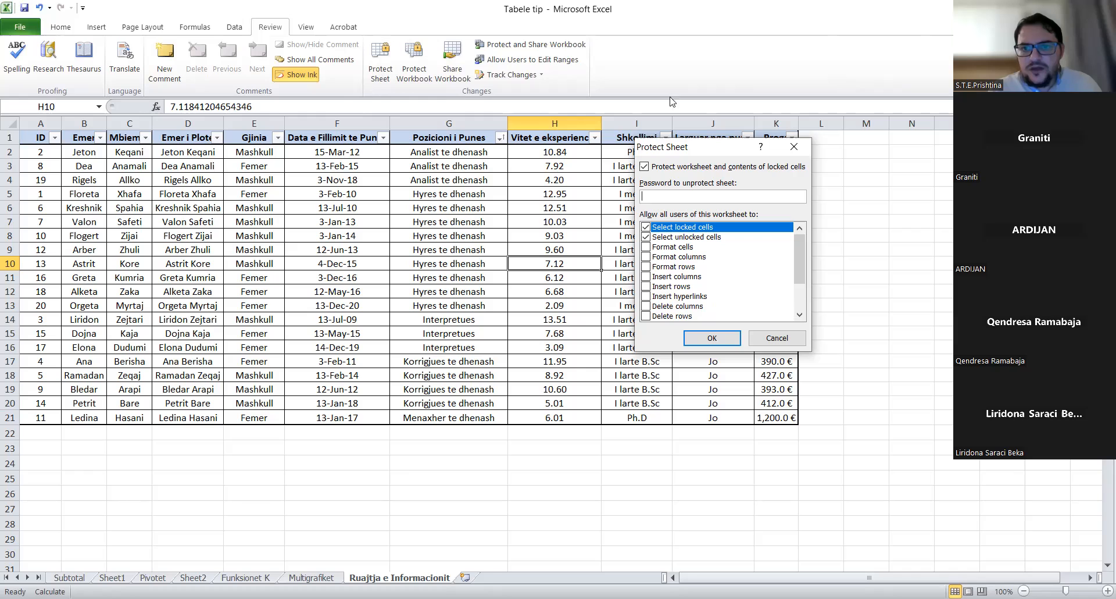
{"action": "left_click", "coordinate": [645, 237]}
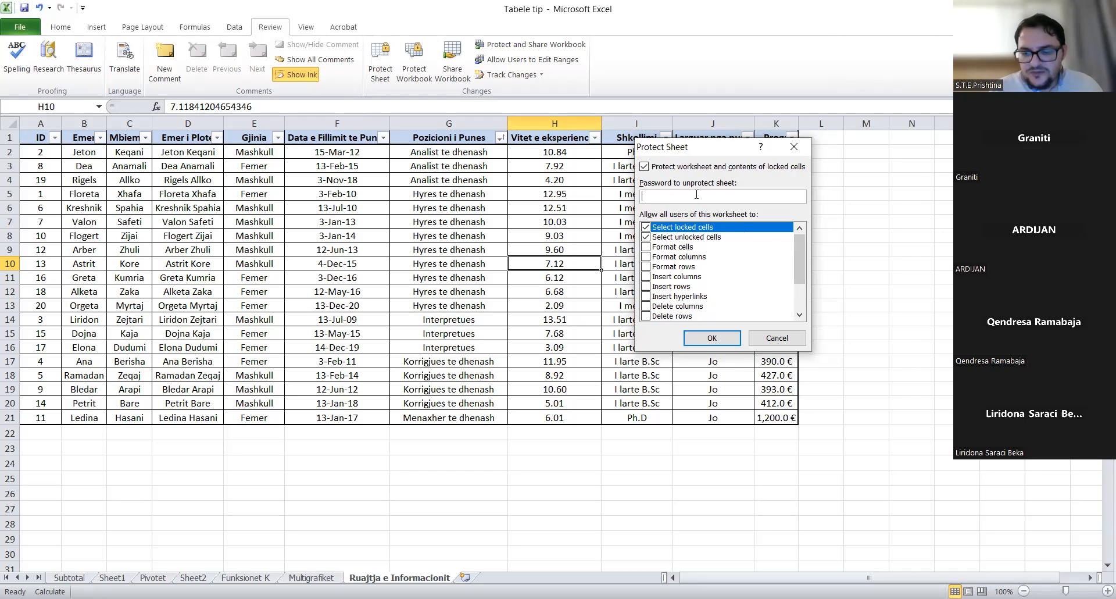
{"action": "type", "text": "12345"}
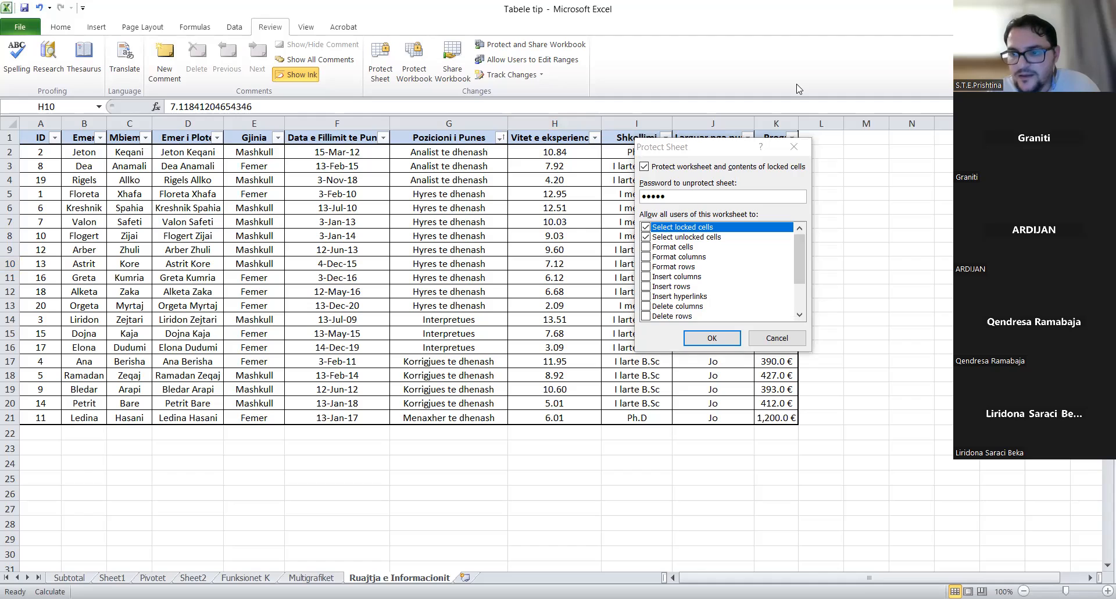
{"action": "left_click", "coordinate": [748, 279]}
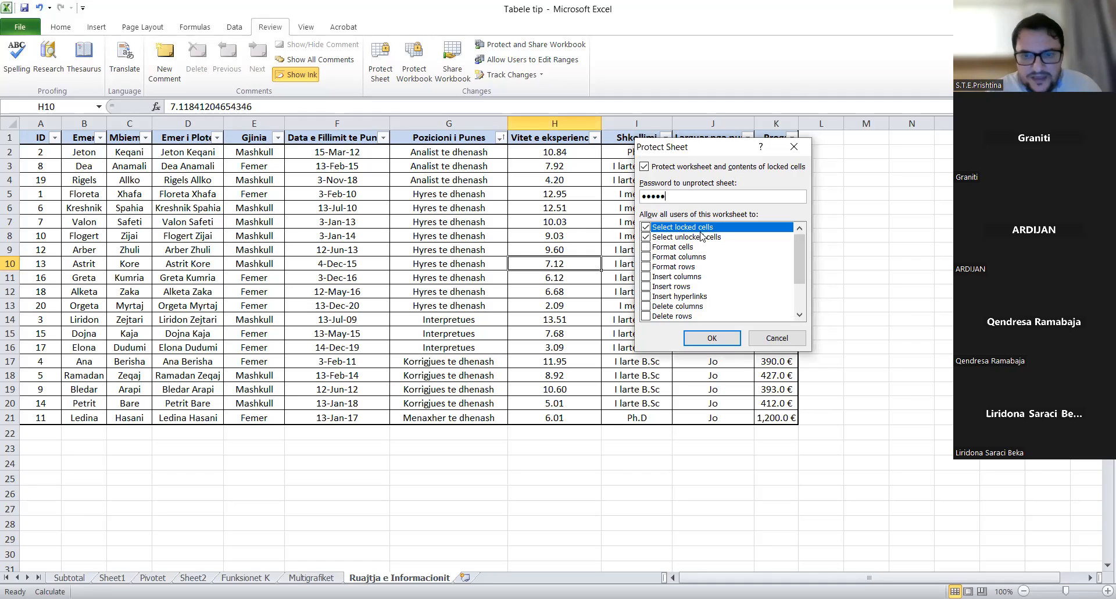
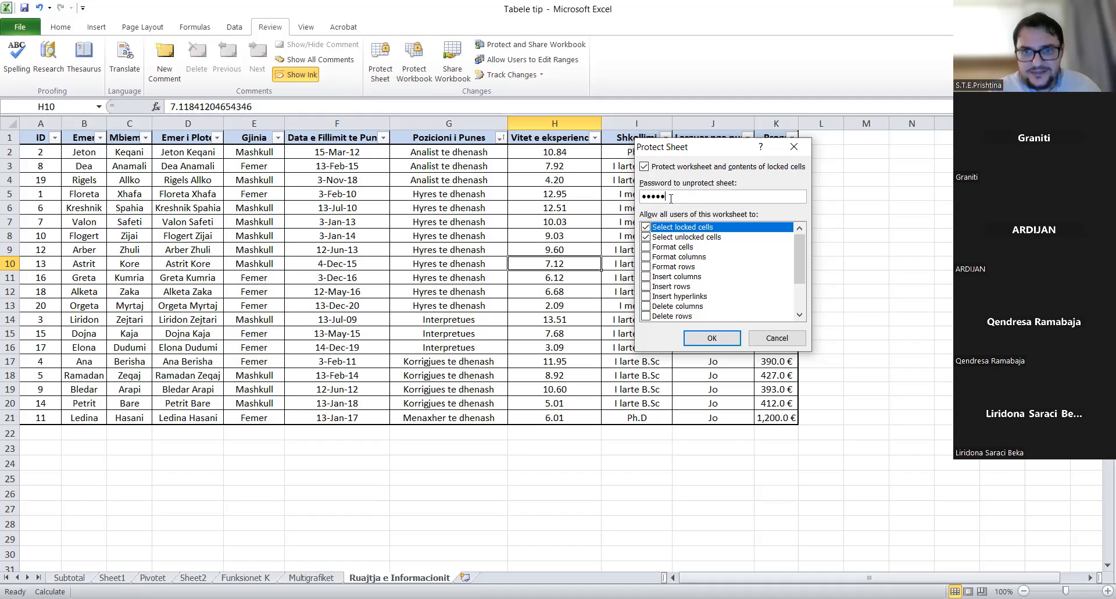
- Accept the protection settings and re-enter the password to confirm protecting the sheet
{"action": "left_click", "coordinate": [719, 343]}
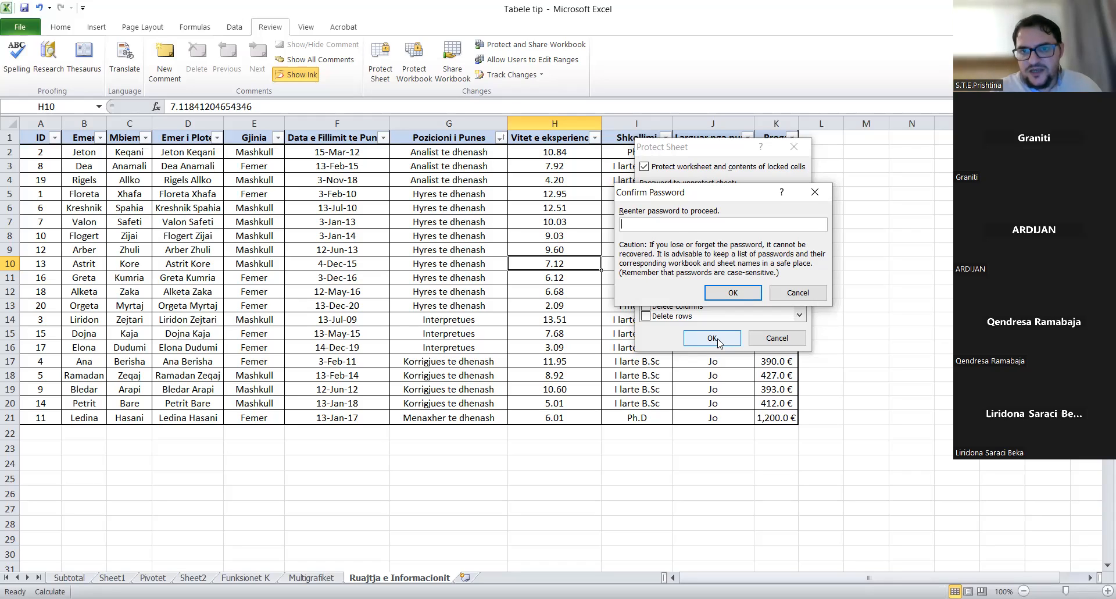
{"action": "type", "text": "1"}
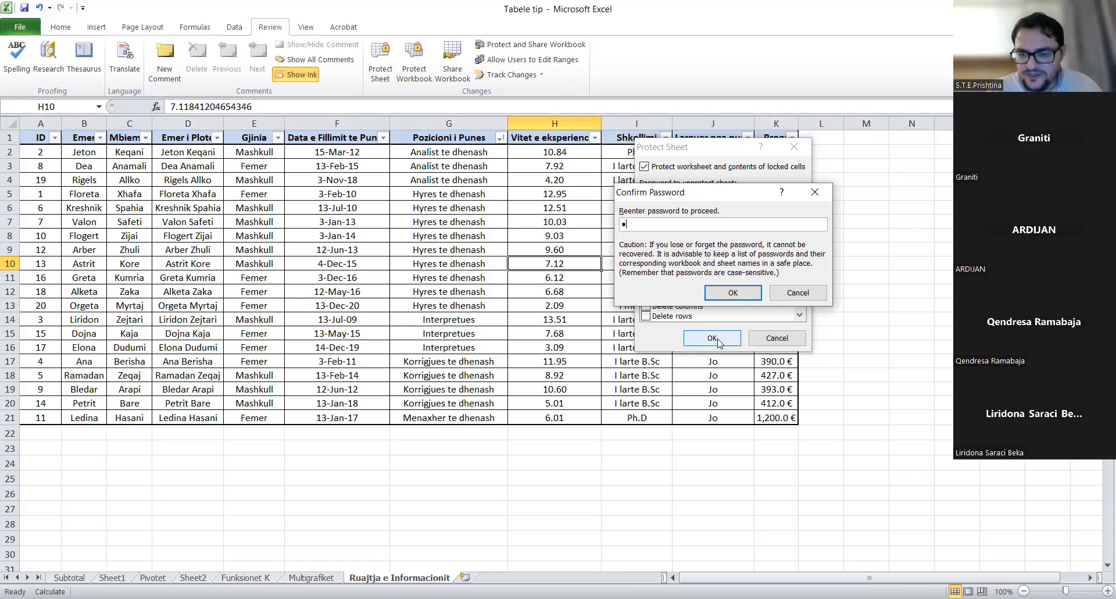
{"action": "type", "text": "2345"}
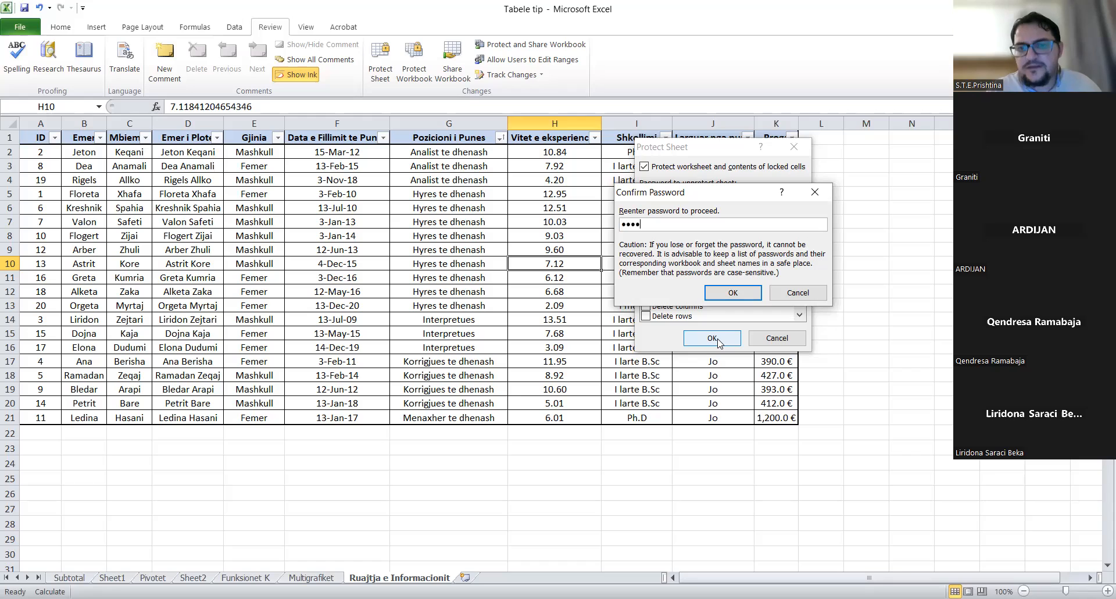
{"action": "left_click", "coordinate": [732, 292]}
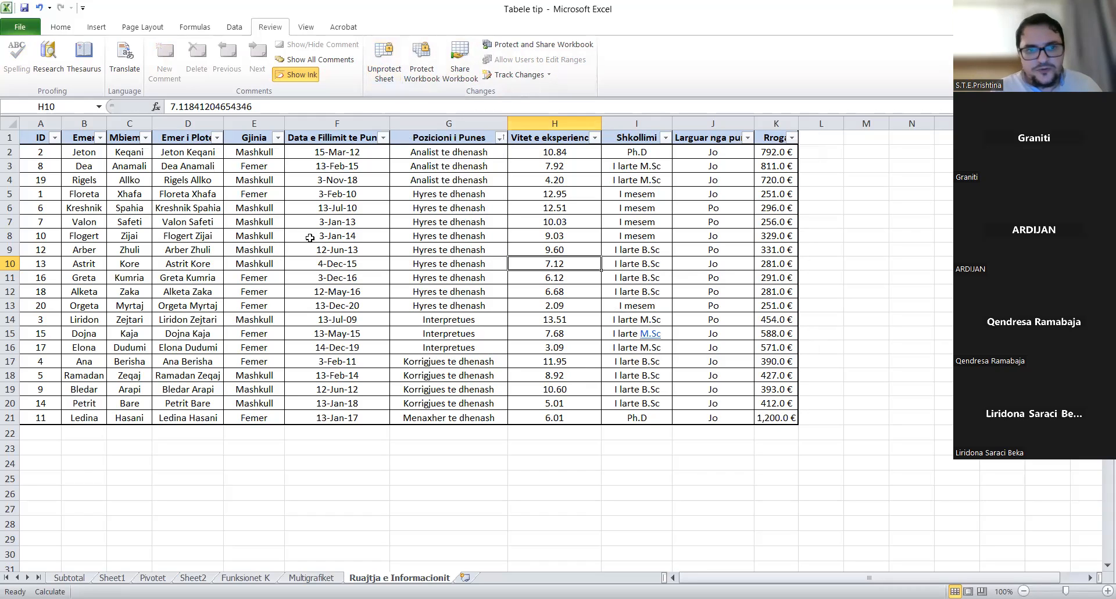
{"action": "left_click", "coordinate": [241, 252]}
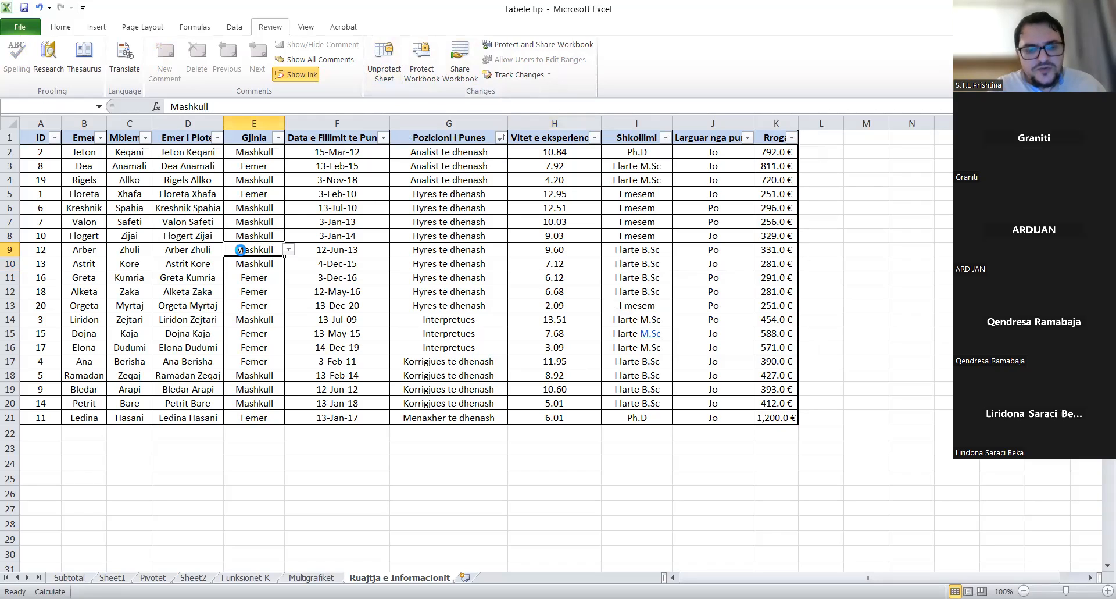
{"action": "double_click", "coordinate": [240, 252]}
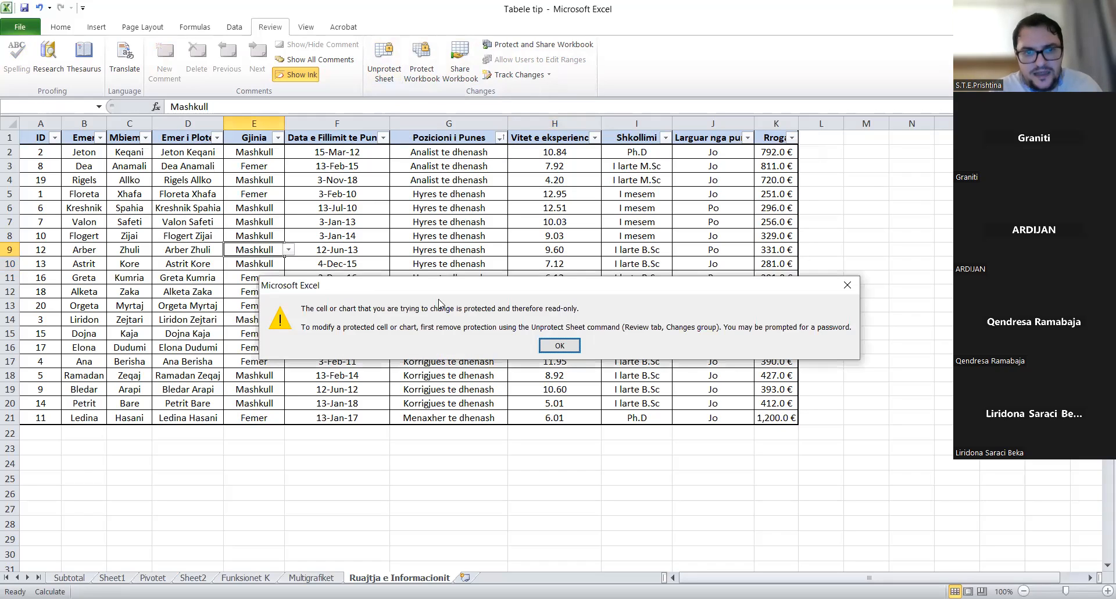
{"action": "left_click", "coordinate": [560, 345]}
{"action": "left_click", "coordinate": [574, 289]}
{"action": "double_click", "coordinate": [574, 289]}
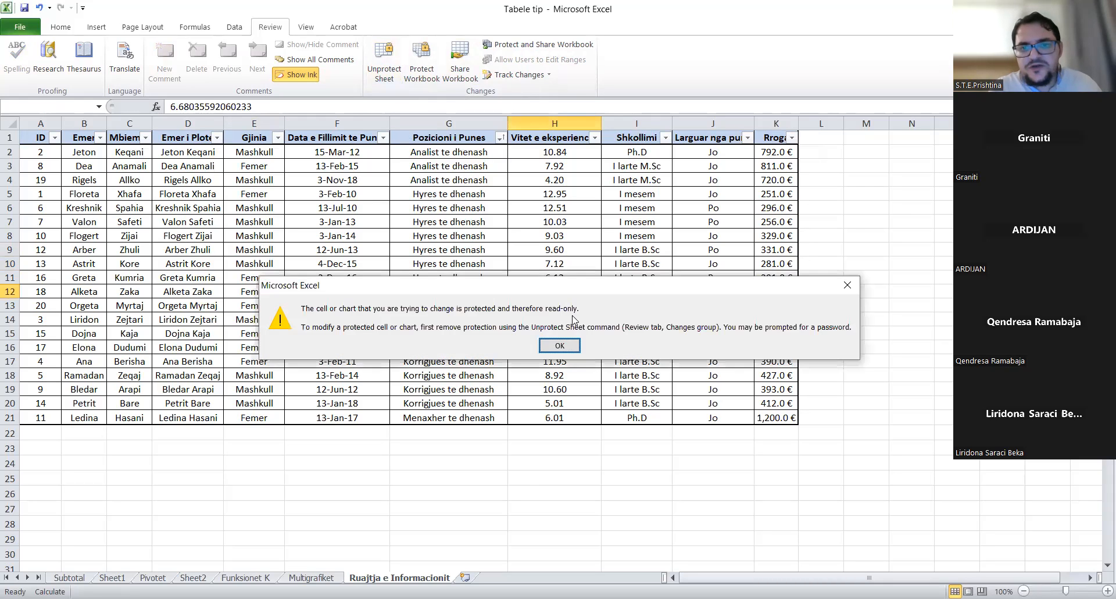
{"action": "left_click", "coordinate": [560, 346]}
{"action": "left_click", "coordinate": [719, 254]}
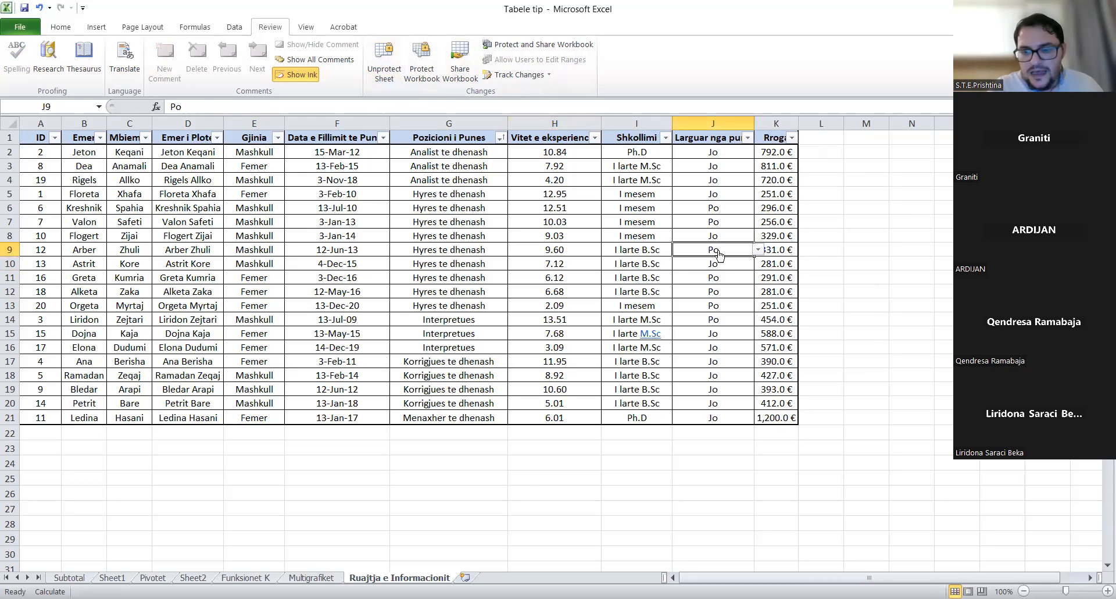
{"action": "double_click", "coordinate": [719, 254]}
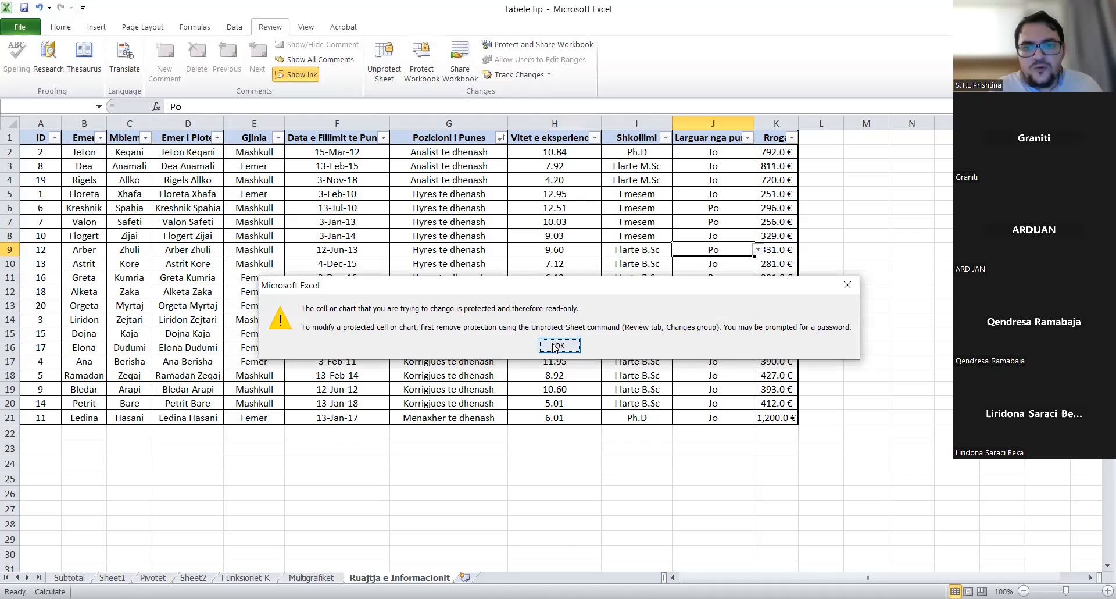
{"action": "left_click", "coordinate": [552, 344]}
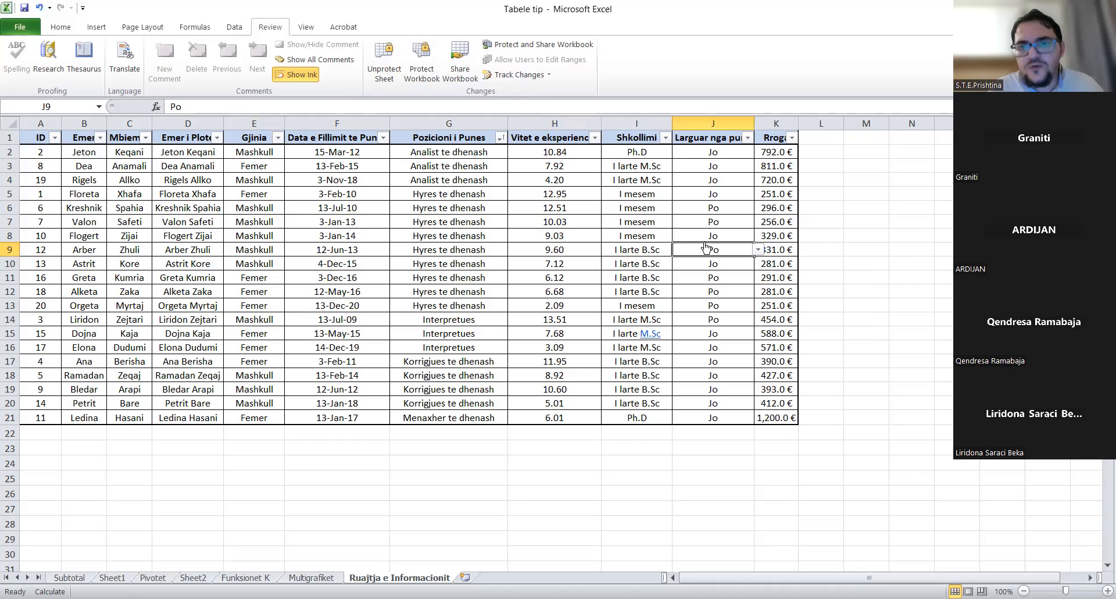
{"action": "left_click", "coordinate": [711, 122]}
{"action": "right_click", "coordinate": [710, 119]}
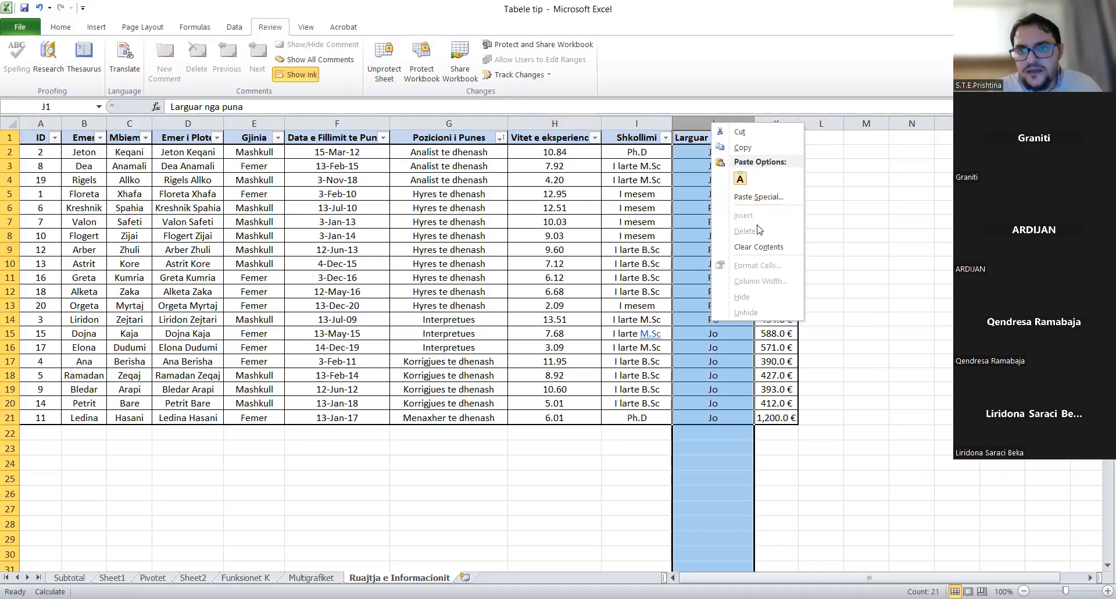
{"action": "left_click", "coordinate": [69, 28]}
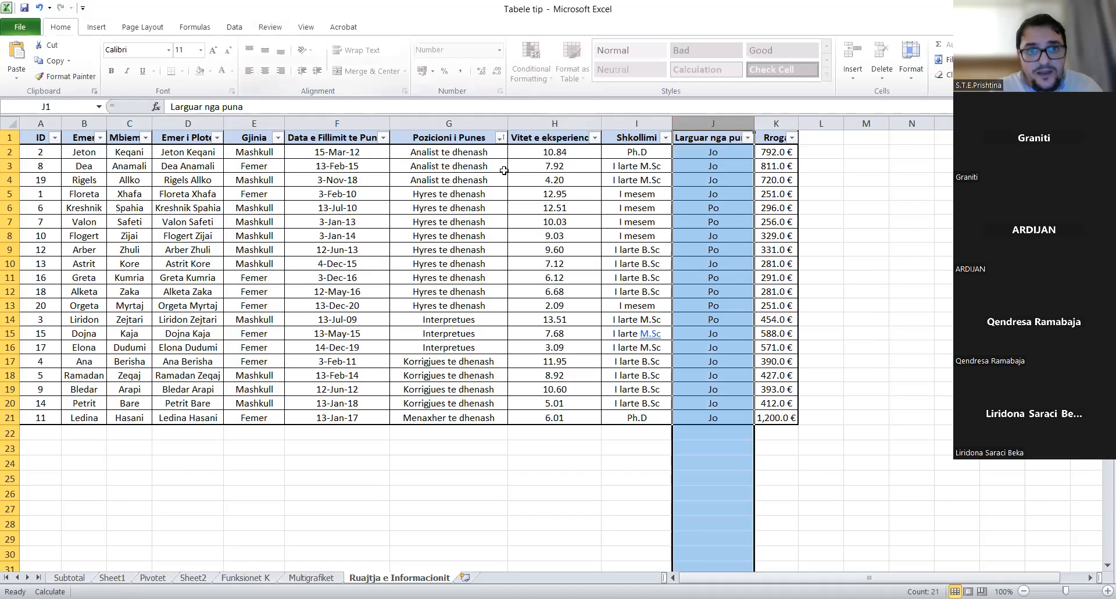
{"action": "left_click", "coordinate": [556, 234]}
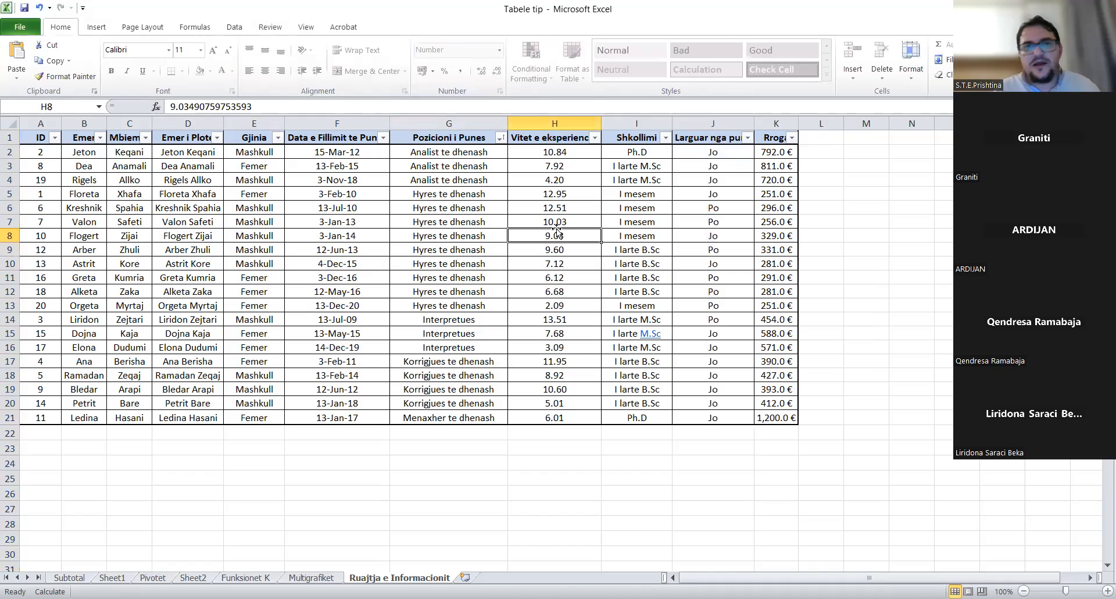
{"action": "left_click", "coordinate": [271, 27]}
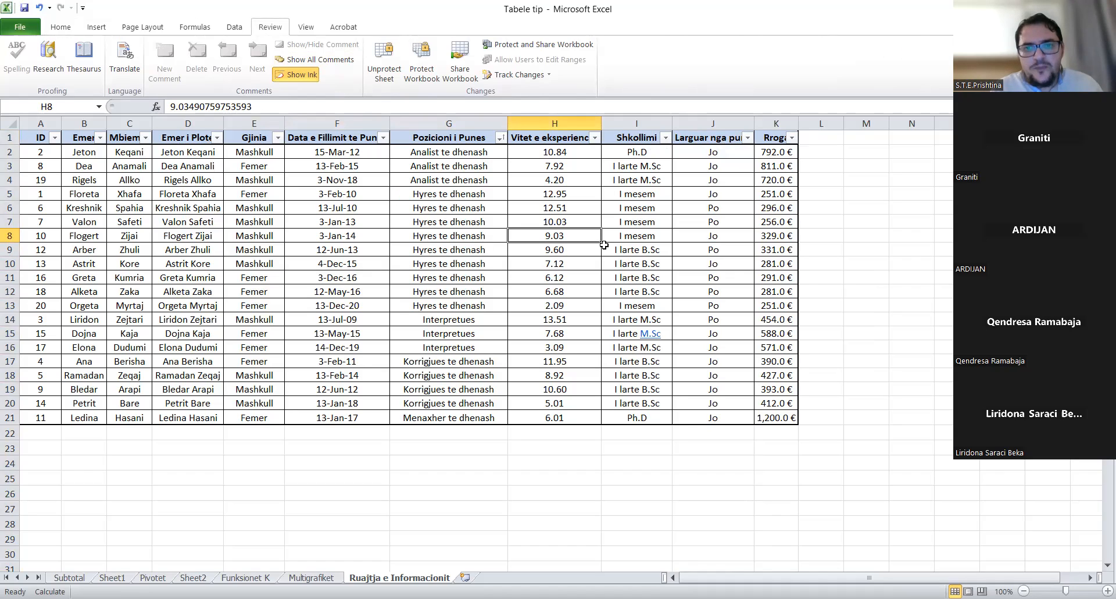
- Unprotect the Ruajtja e Informacionit sheet by entering its password
{"action": "left_click", "coordinate": [392, 73]}
{"action": "type", "text": "12345"}
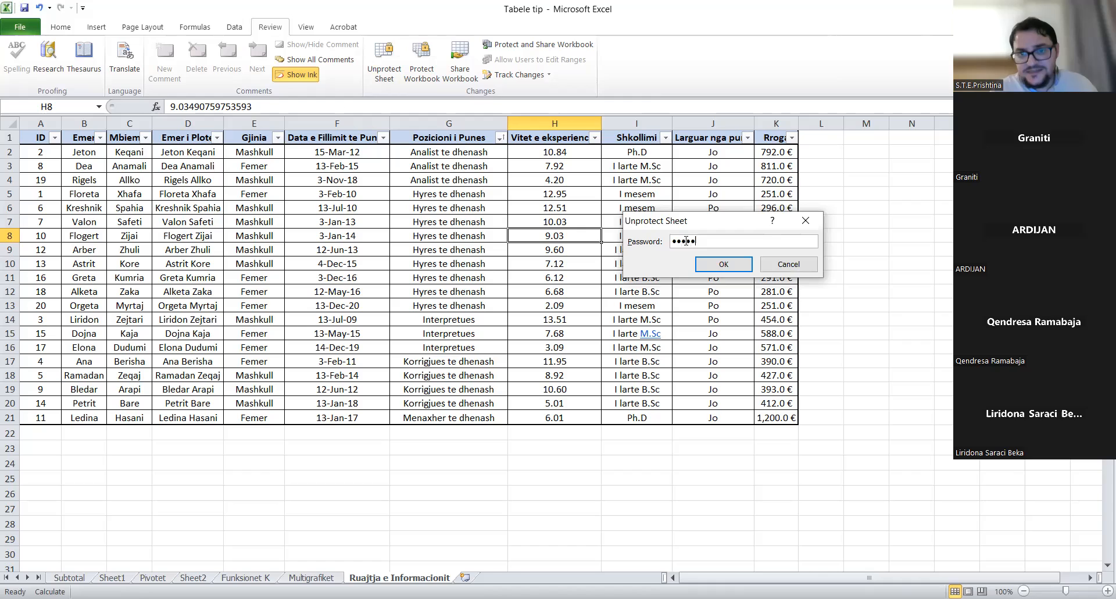
{"action": "left_click", "coordinate": [736, 266]}
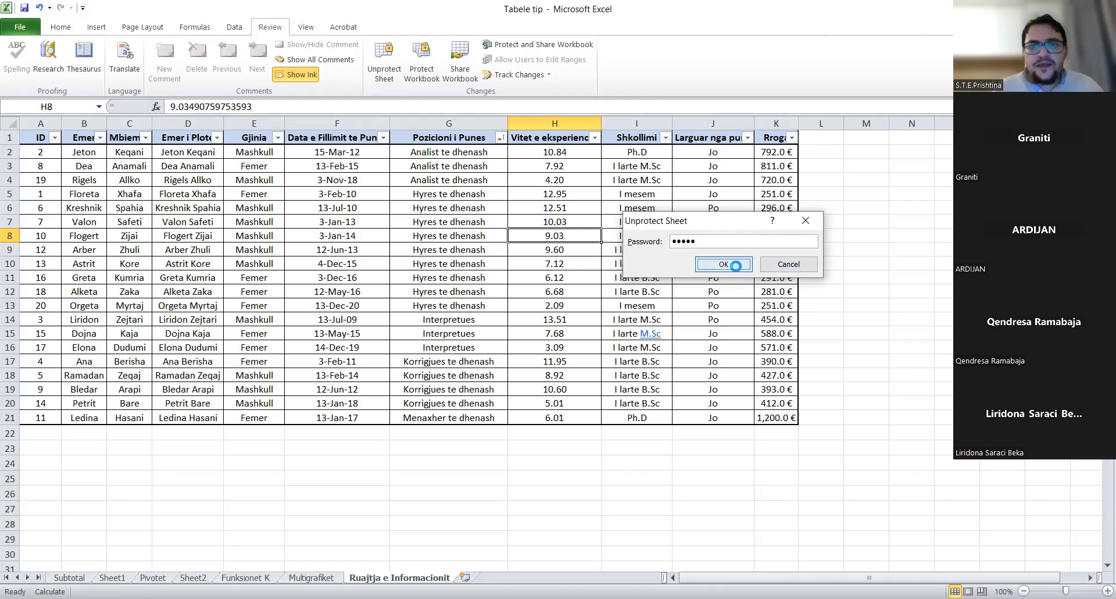
- Test that cell G10 accepts typing, then discard the test text
{"action": "left_click", "coordinate": [443, 266]}
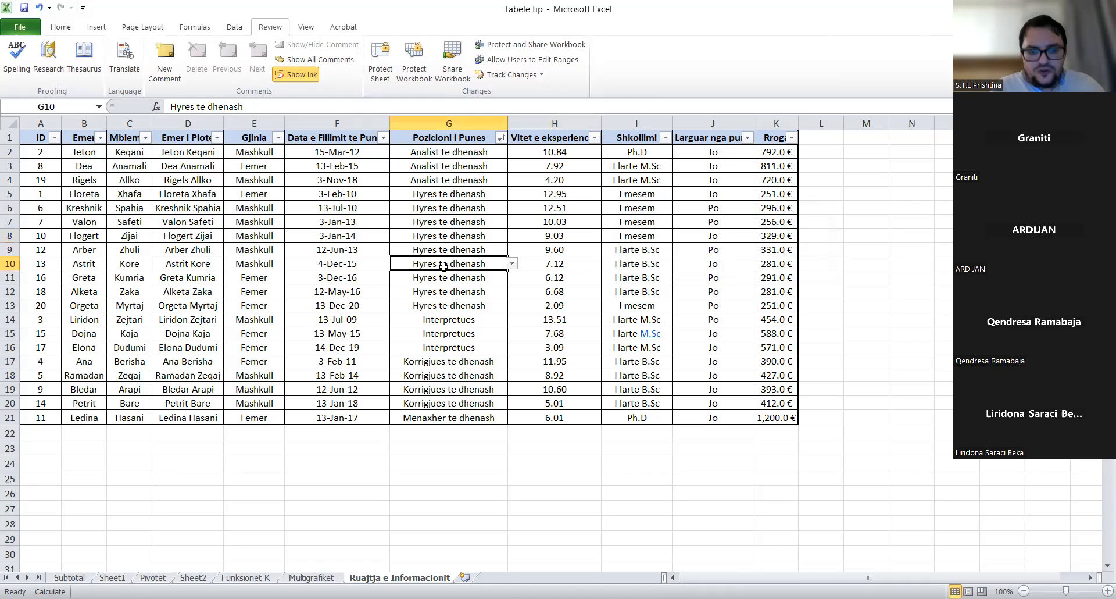
{"action": "type", "text": "kdfjgldksjgl"}
{"action": "key", "text": "Escape"}
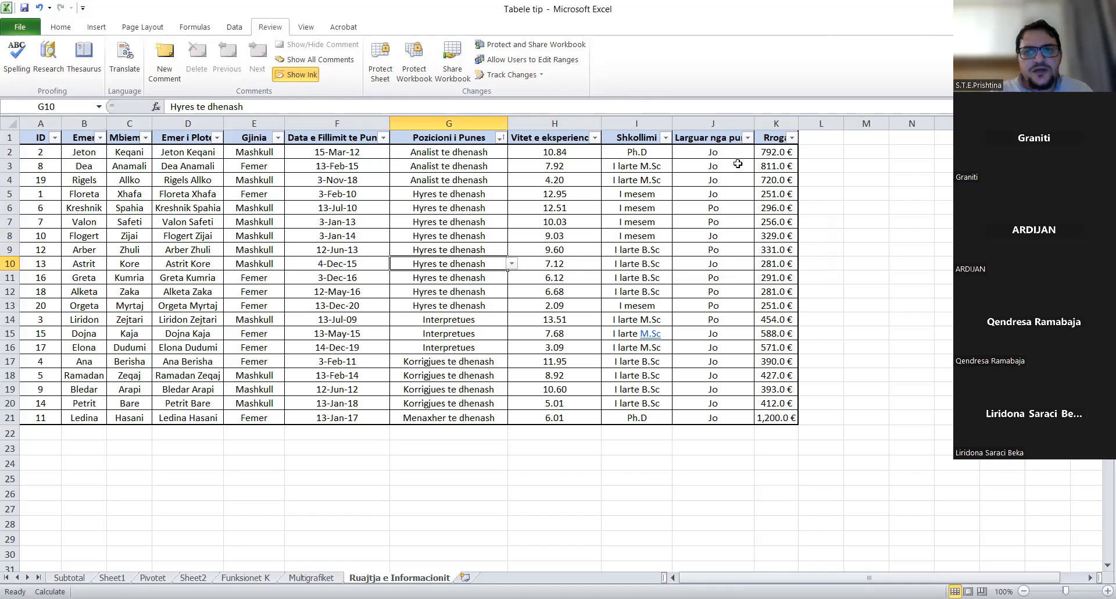
- Select the employee table range A2:J21
{"action": "left_click", "coordinate": [780, 151]}
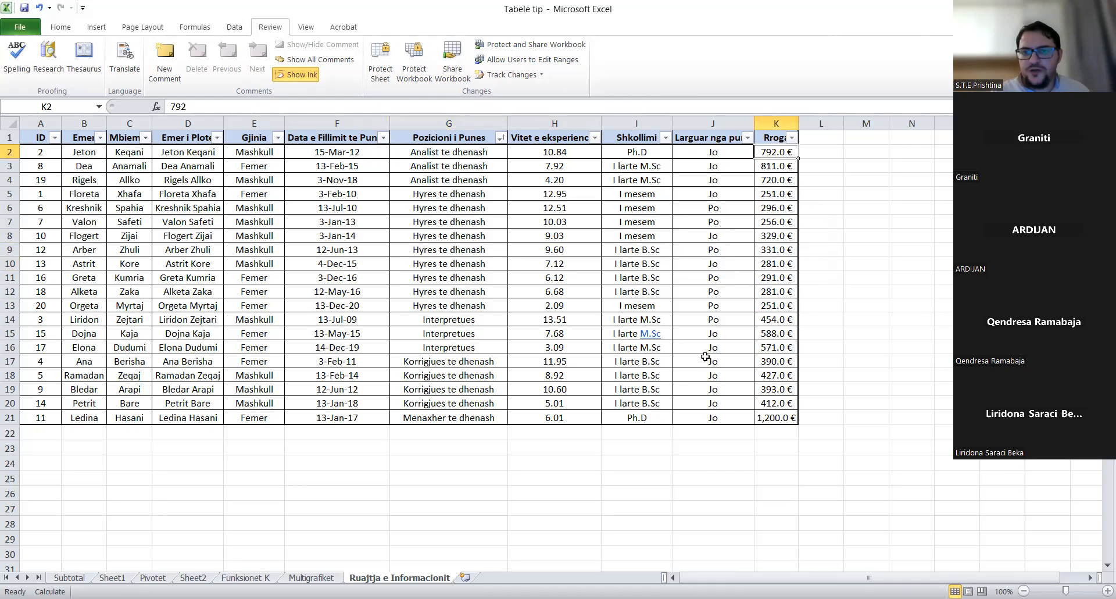
{"action": "left_click", "coordinate": [714, 417]}
{"action": "left_click_drag", "start_coordinate": [713, 417], "coordinate": [54, 154]}
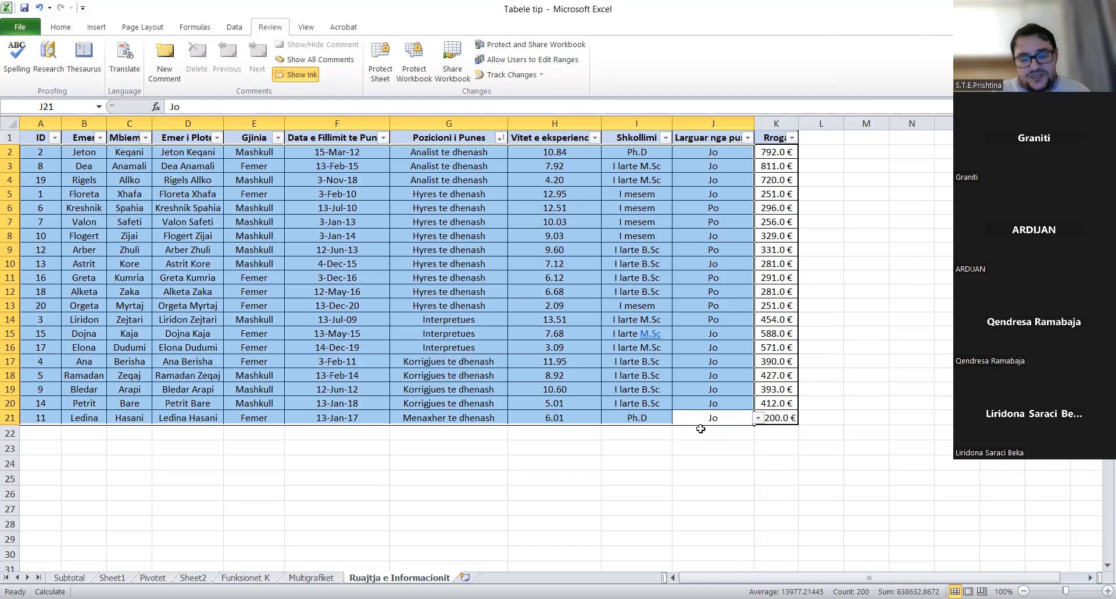
- Leave Locked checked for A2:J21 in Format Cells Protection, then select the salary cells in column K
{"action": "right_click", "coordinate": [437, 254]}
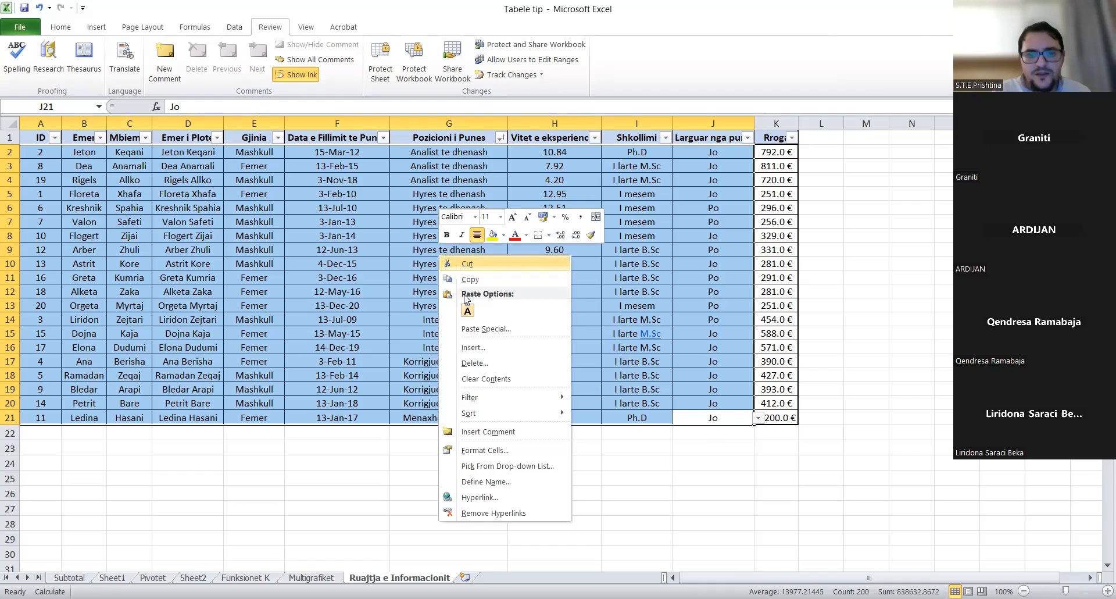
{"action": "left_click", "coordinate": [497, 451]}
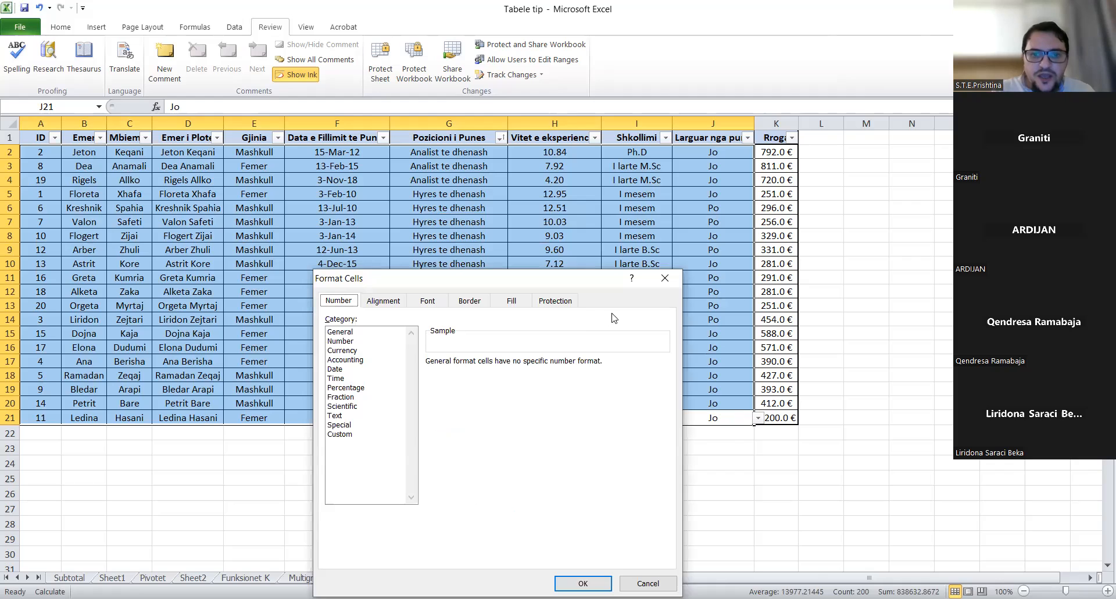
{"action": "left_click", "coordinate": [567, 308]}
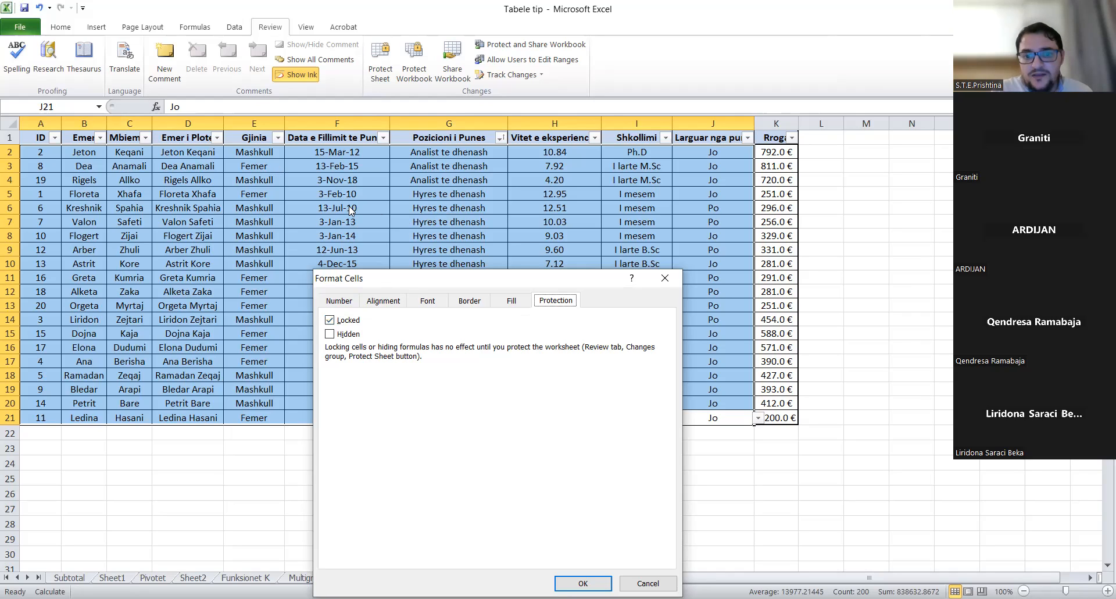
{"action": "left_click", "coordinate": [583, 583]}
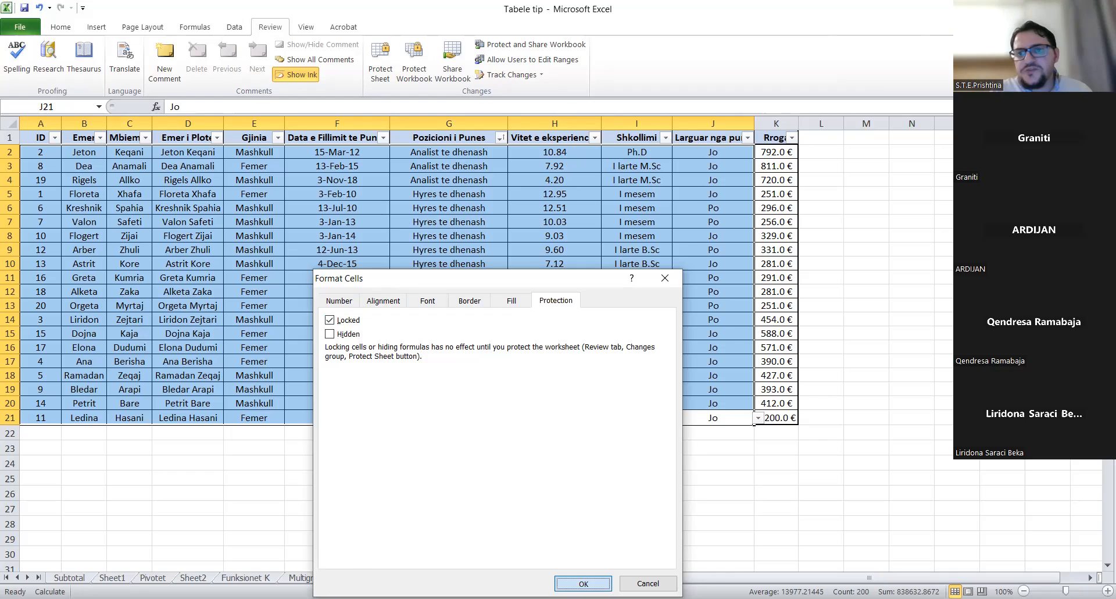
{"action": "left_click_drag", "start_coordinate": [778, 152], "coordinate": [759, 417]}
- Uncheck Locked in Format Cells Protection for salary cells K2:K21
{"action": "right_click", "coordinate": [772, 340]}
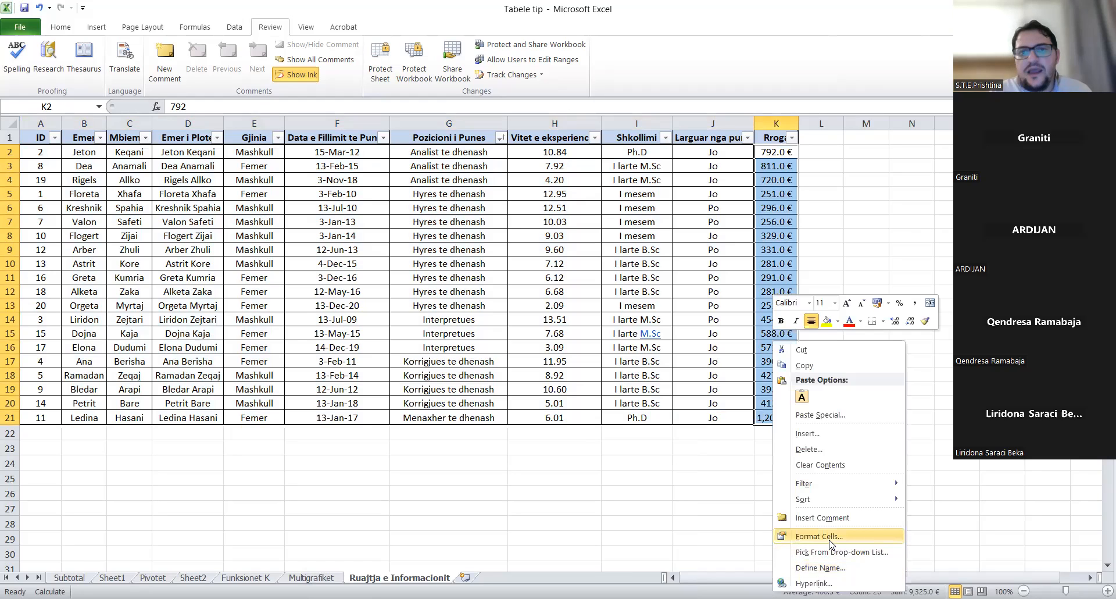
{"action": "left_click", "coordinate": [829, 541]}
{"action": "left_click_drag", "start_coordinate": [870, 284], "coordinate": [668, 188]}
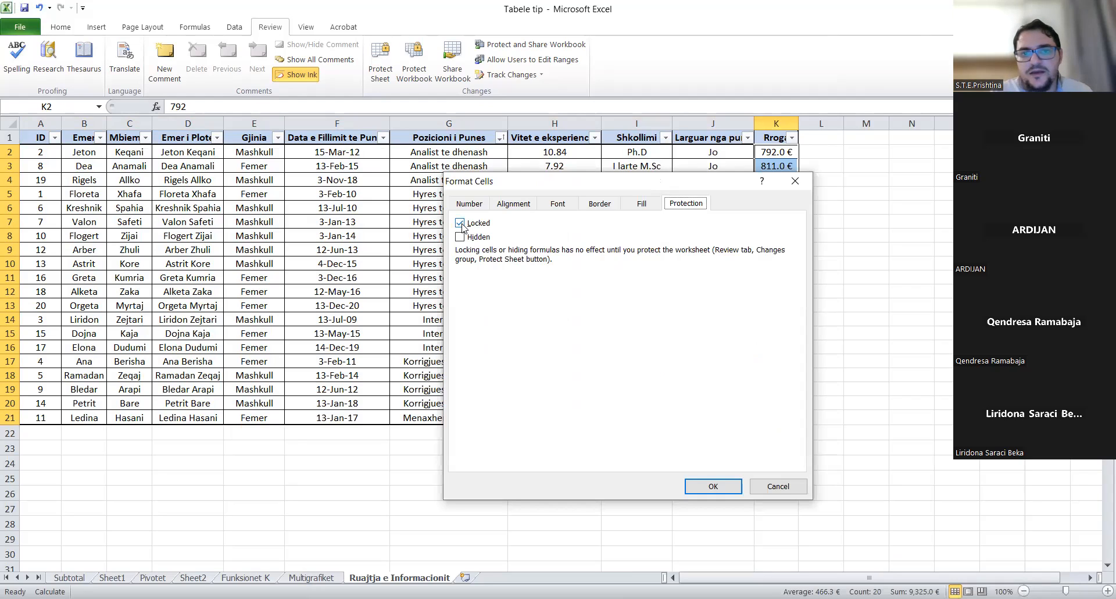
{"action": "left_click", "coordinate": [461, 223]}
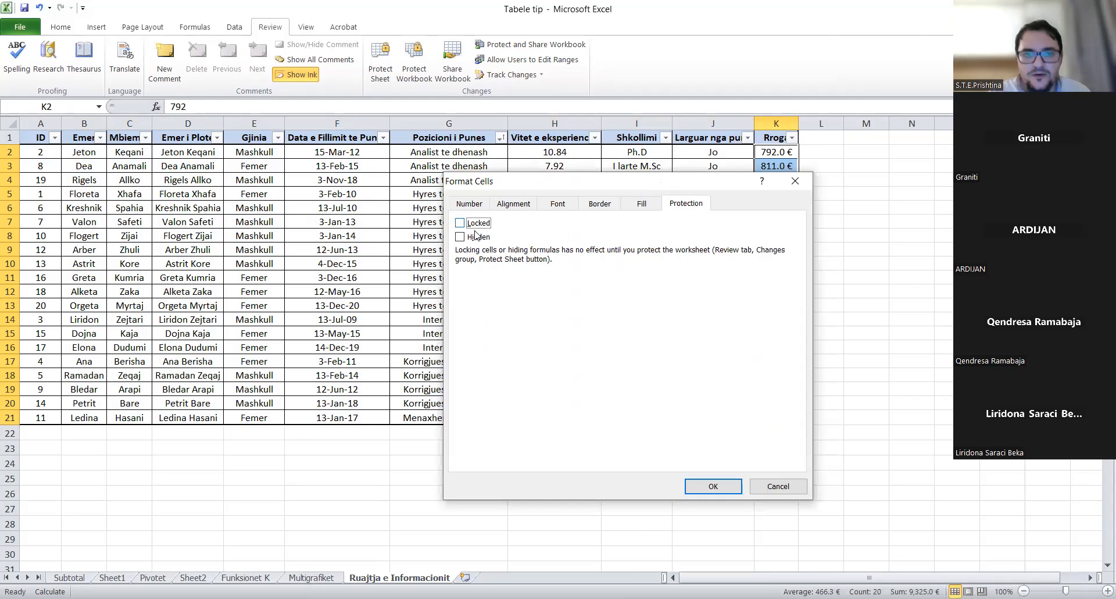
{"action": "left_click", "coordinate": [708, 488]}
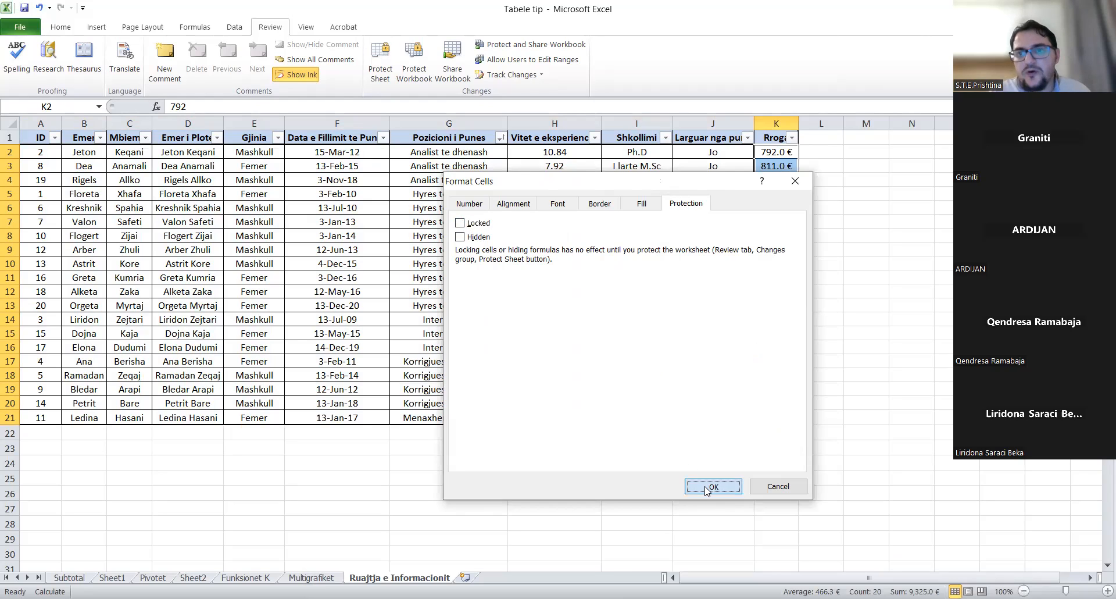
{"action": "left_click", "coordinate": [827, 235]}
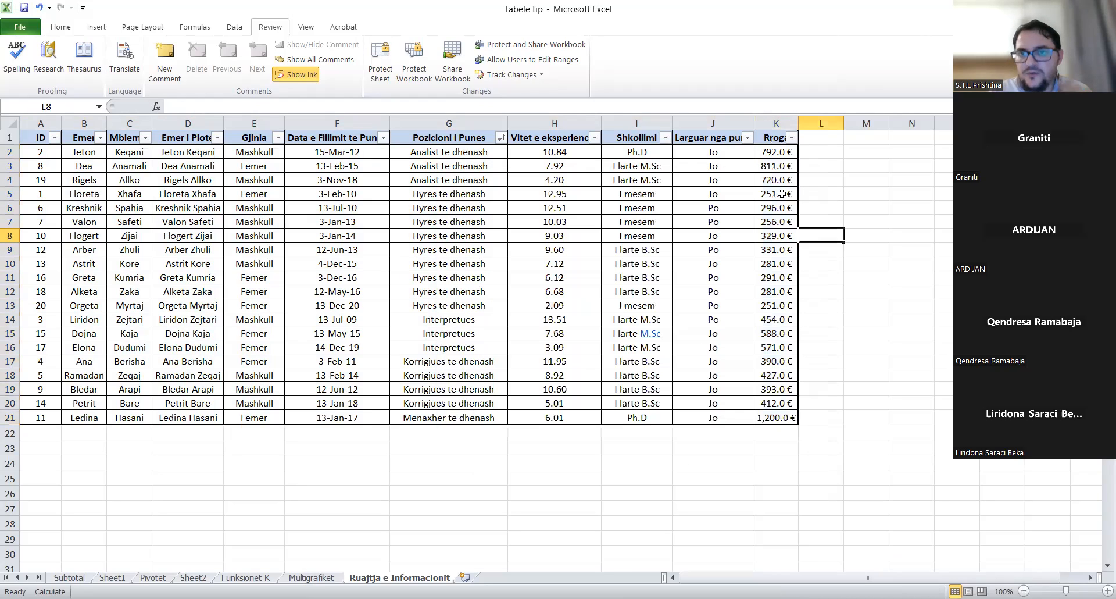
{"action": "left_click_drag", "start_coordinate": [779, 152], "coordinate": [769, 414]}
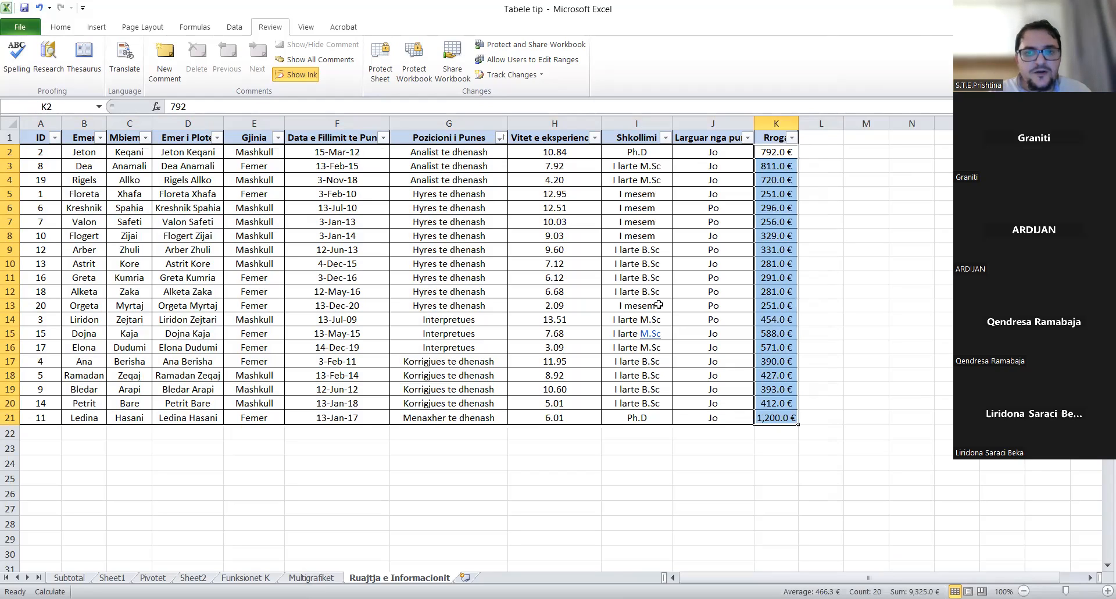
{"action": "left_click", "coordinate": [780, 309]}
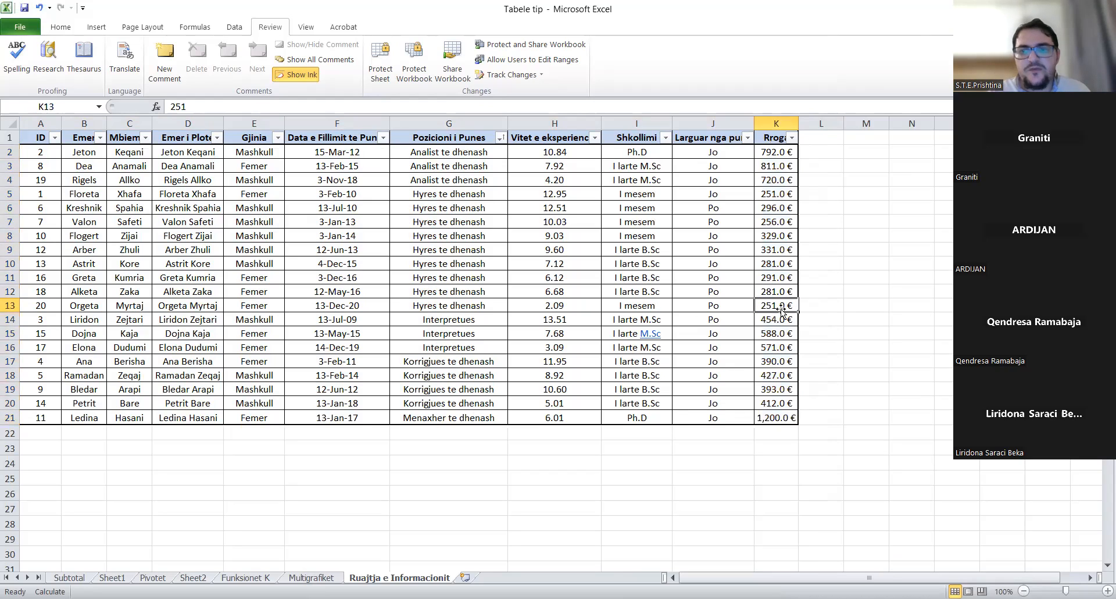
- Protect the sheet again with a password, confirming it a second time
{"action": "left_click", "coordinate": [381, 76]}
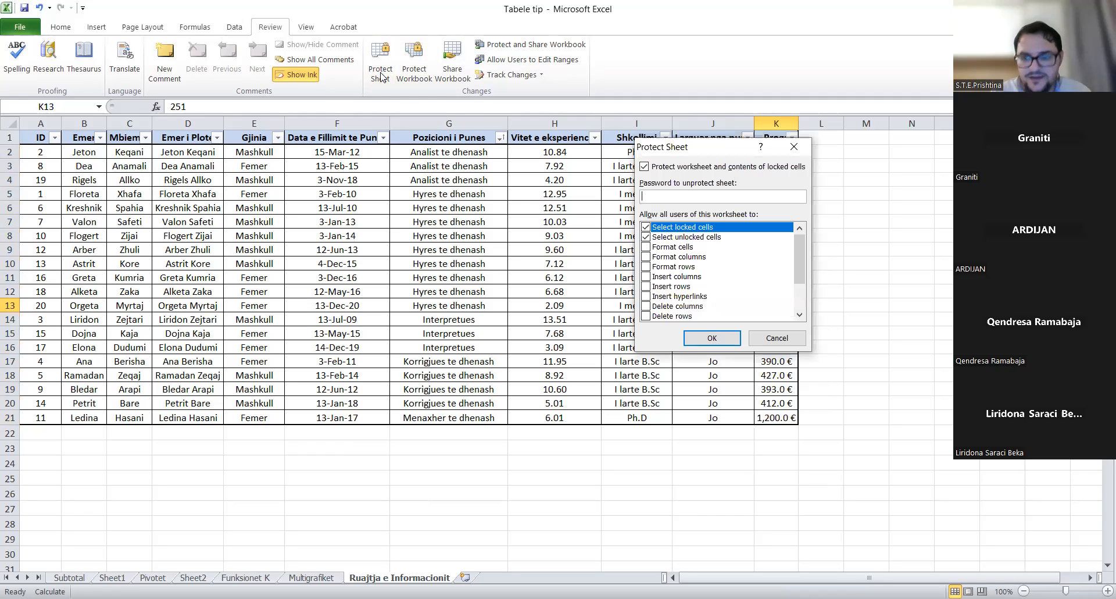
{"action": "type", "text": "•••••"}
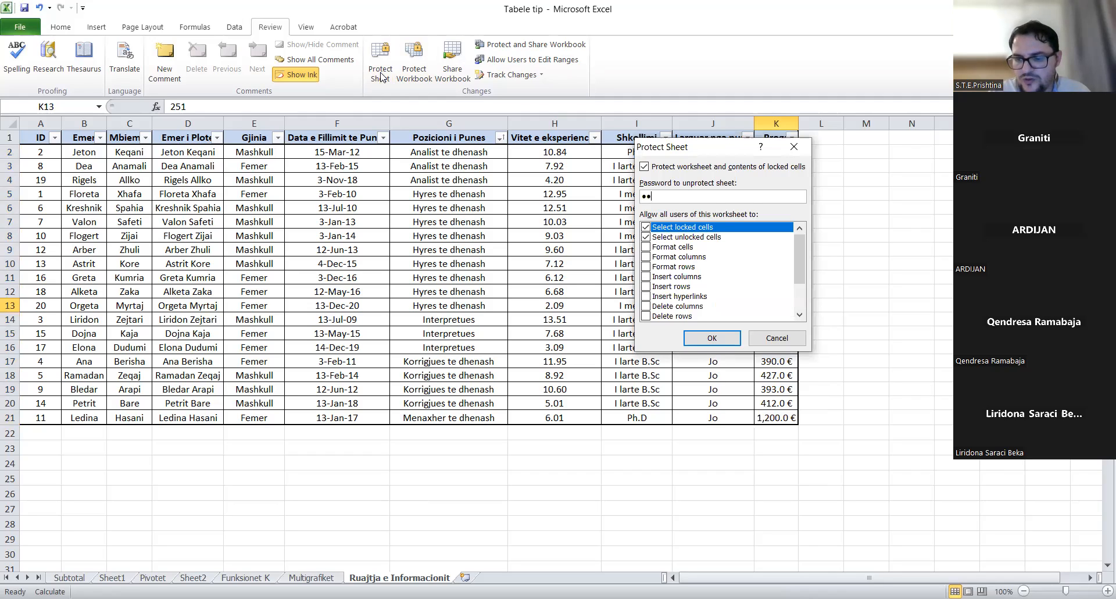
{"action": "left_click", "coordinate": [728, 337]}
{"action": "type", "text": "•••••"}
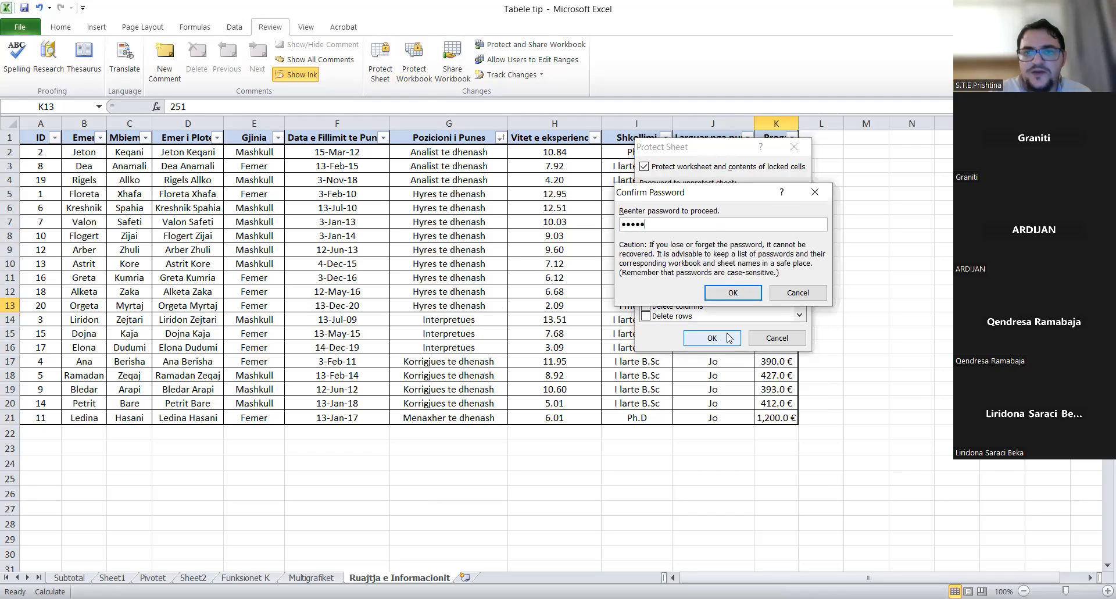
{"action": "key", "text": "Return"}
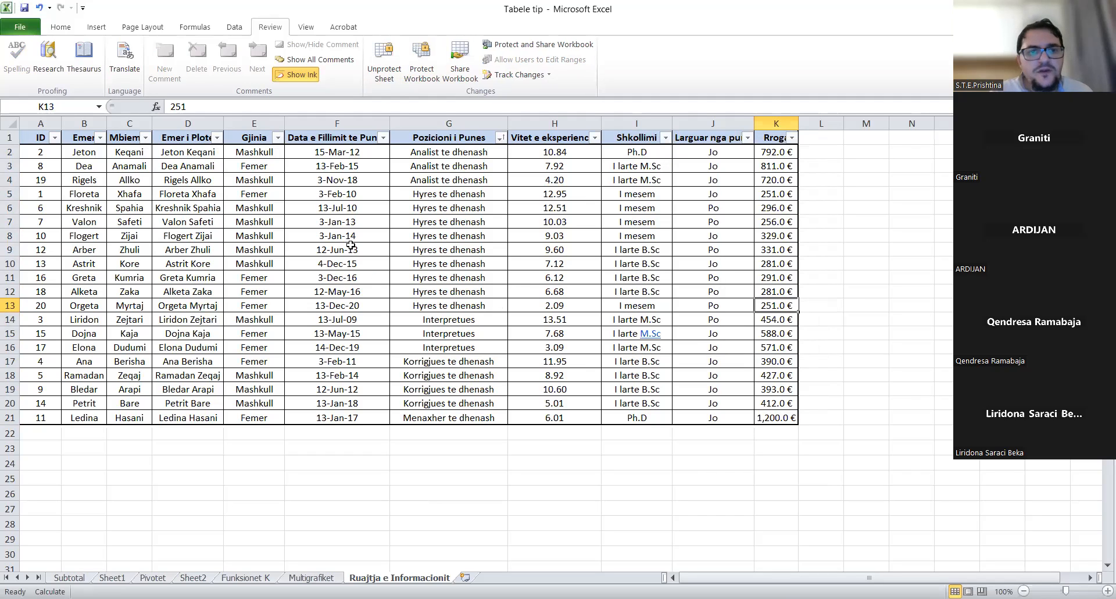
- Try editing locked cells F9 and H9 and dismiss the protection warning
{"action": "left_click", "coordinate": [351, 245]}
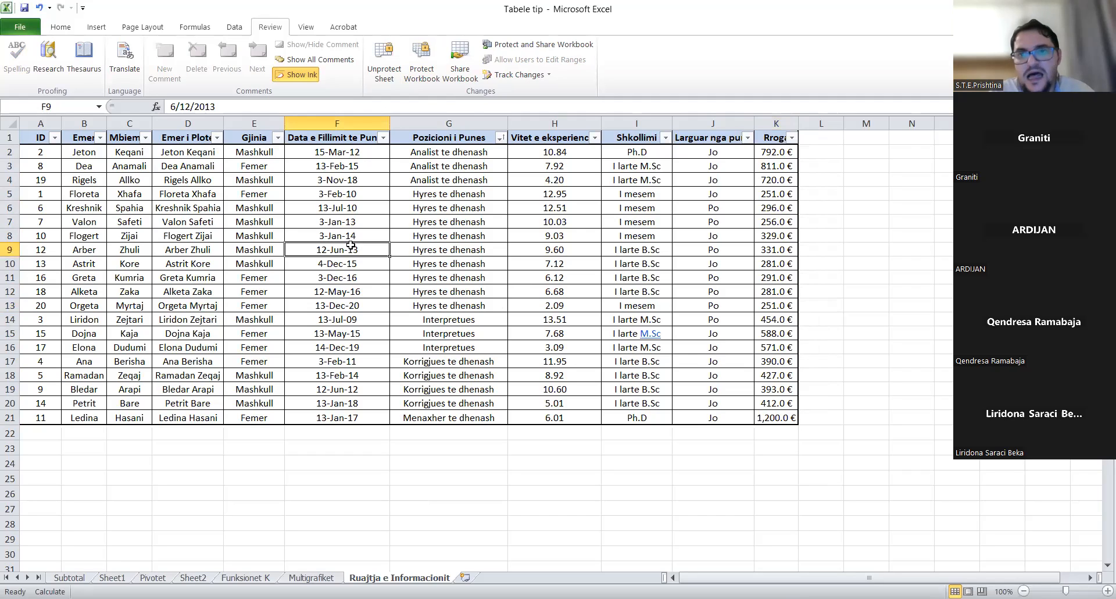
{"action": "double_click", "coordinate": [351, 245]}
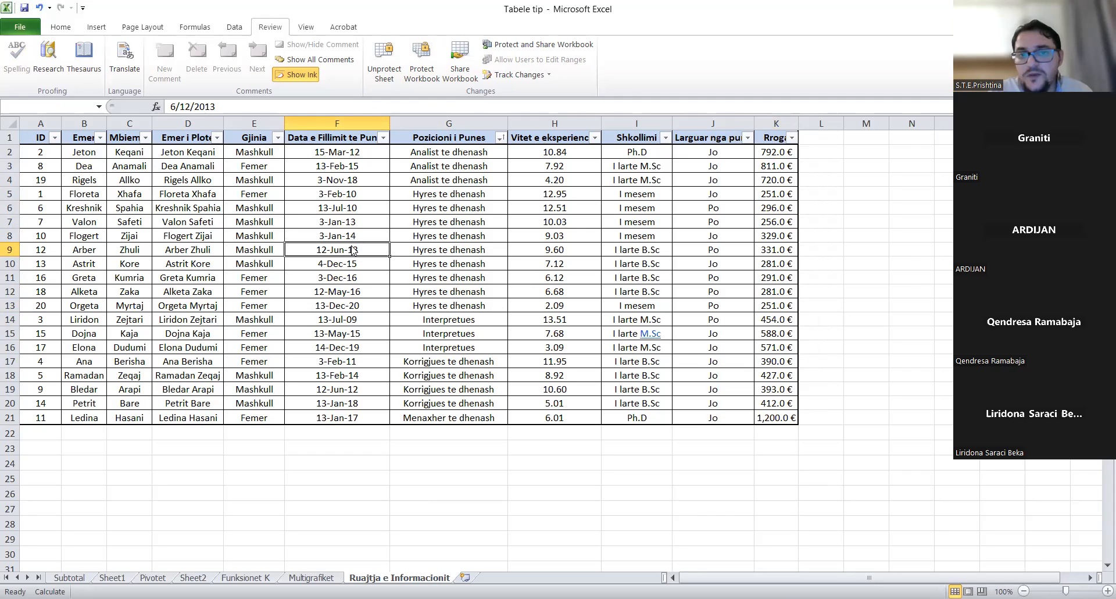
{"action": "double_click", "coordinate": [554, 250]}
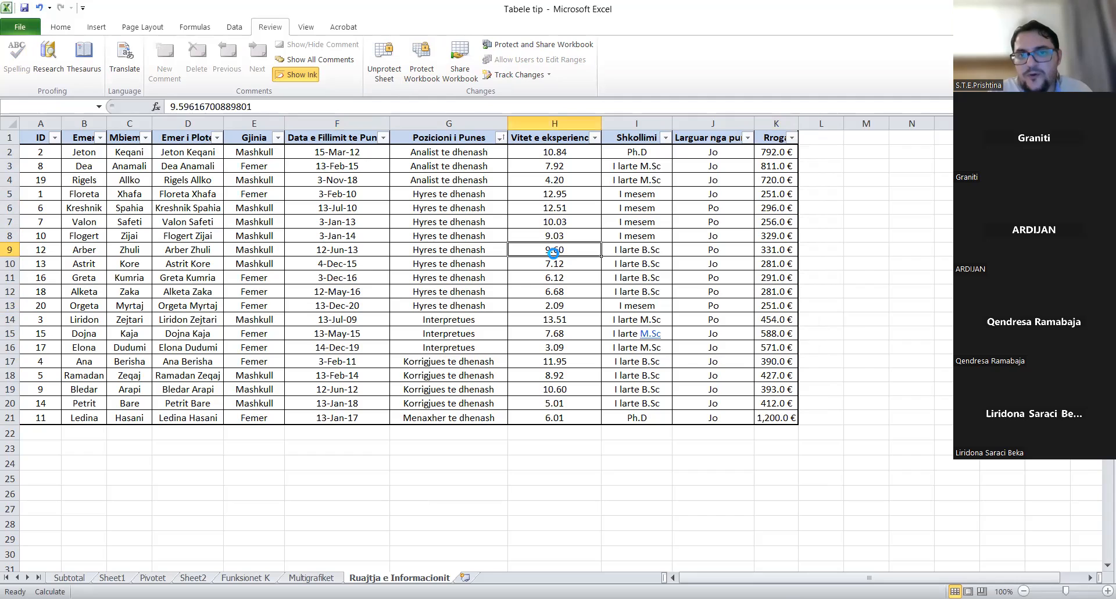
{"action": "key", "text": "Return"}
- Change the salary in K9 to 1200, showing 1,200.0 €
{"action": "left_click", "coordinate": [782, 247]}
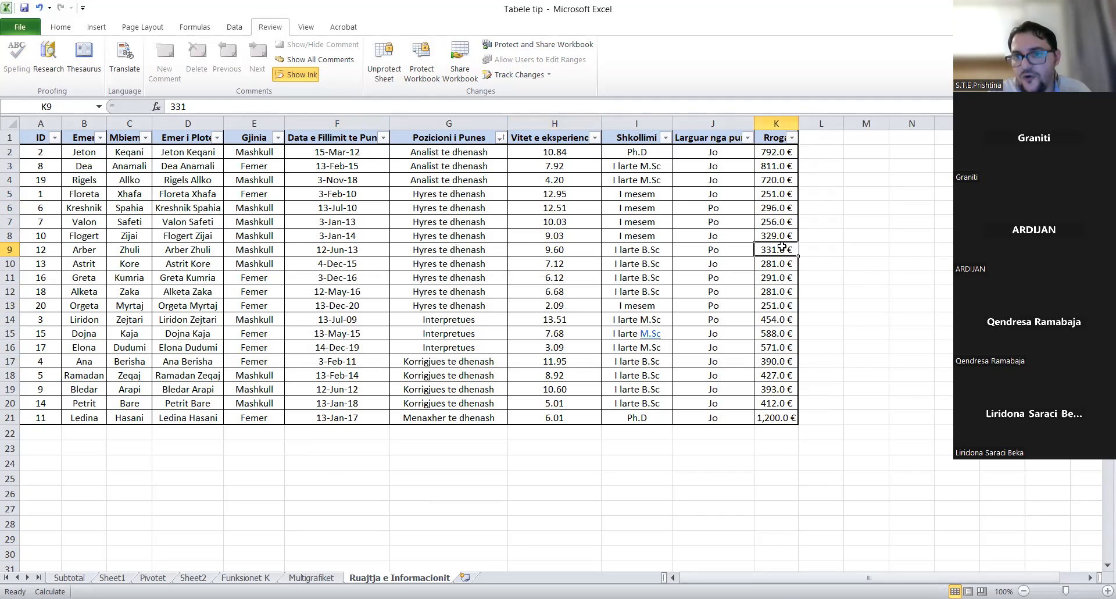
{"action": "type", "text": "1200"}
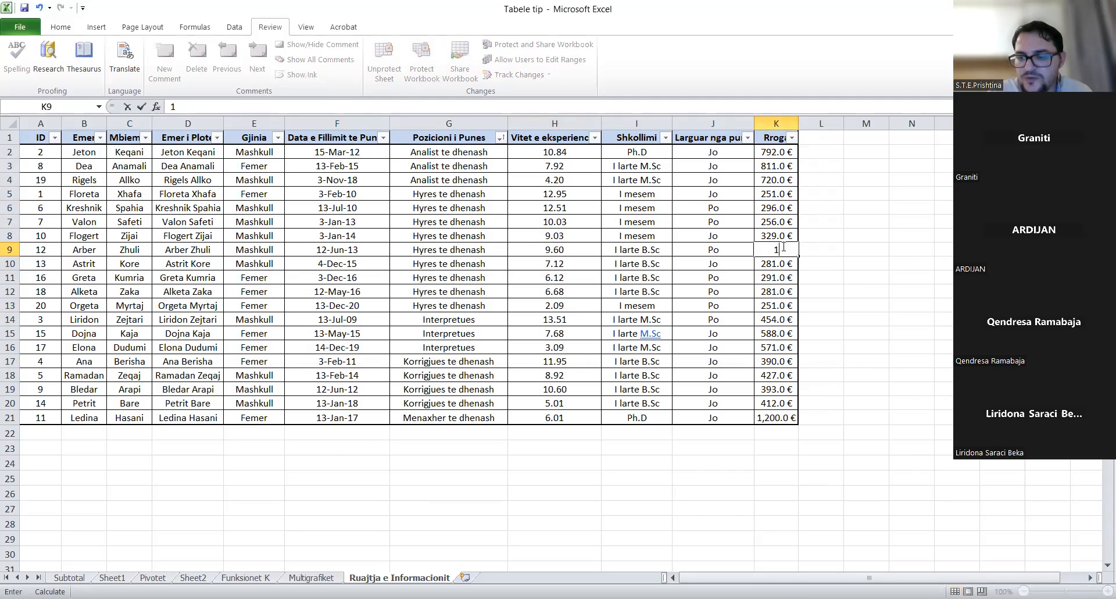
{"action": "key", "text": "Return"}
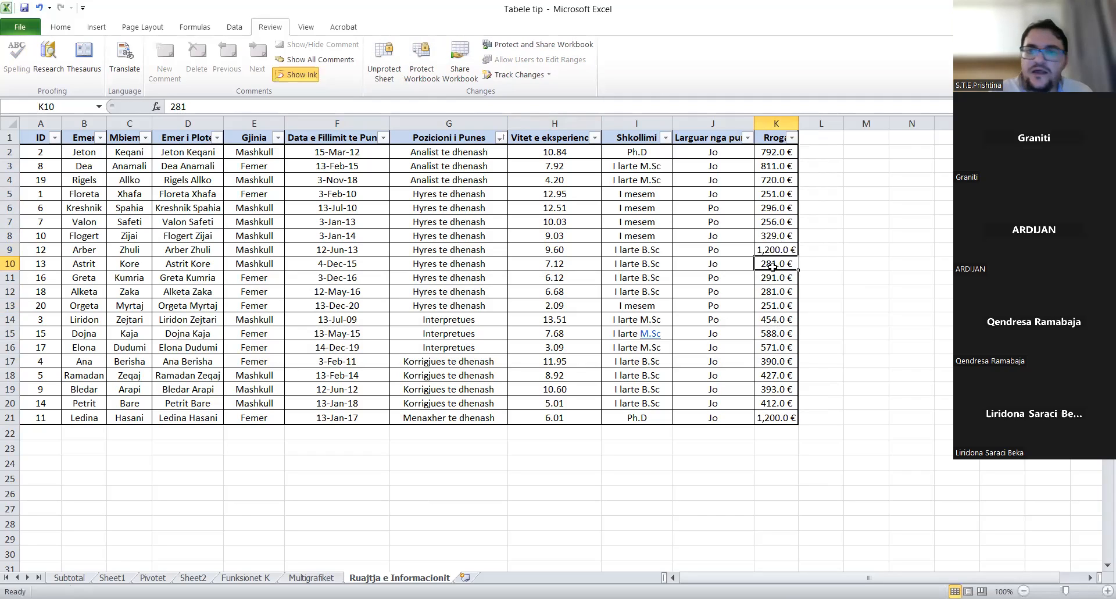
{"action": "left_click", "coordinate": [788, 248]}
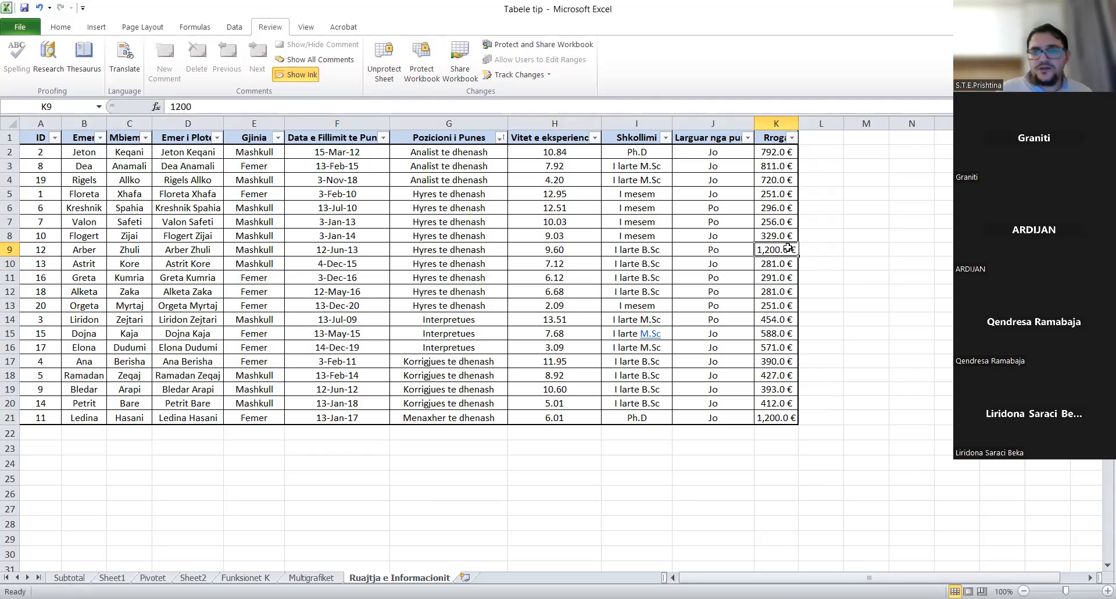